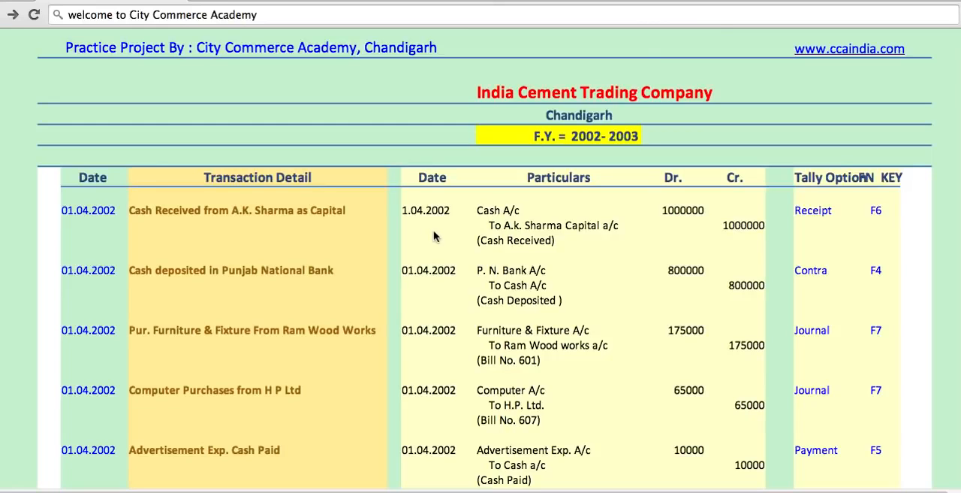
# - Review the India Cement Trading Company practice project's transactions, journal entries and matching Tally voucher options from first to last
pyautogui.scroll(-3, 433, 237)
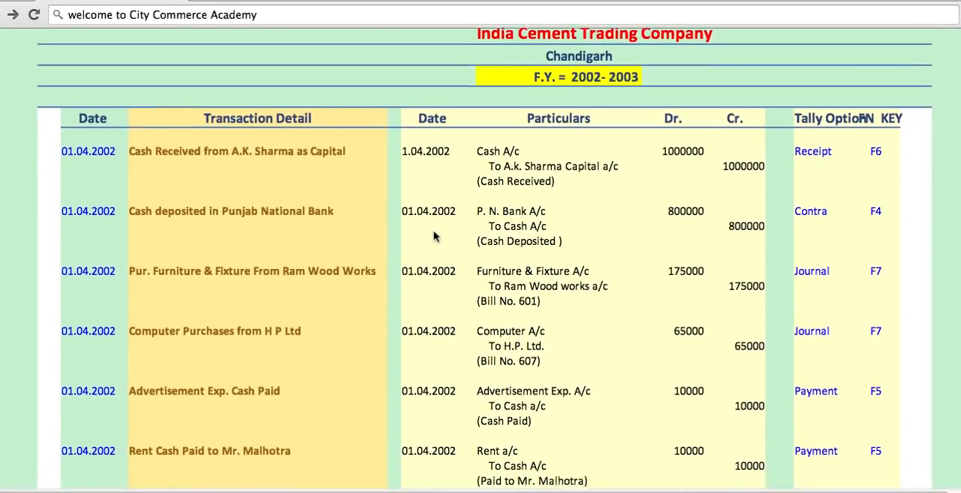
pyautogui.scroll(-3, 433, 237)
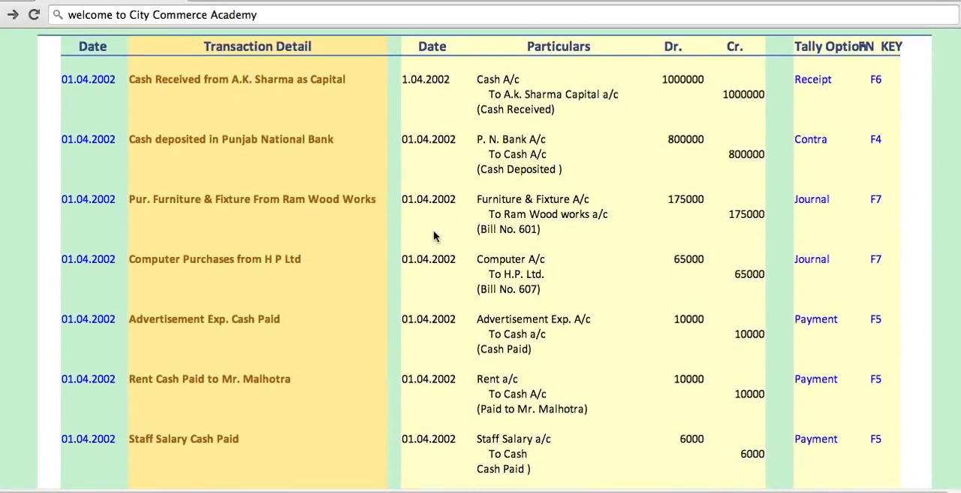
pyautogui.scroll(-1, 433, 237)
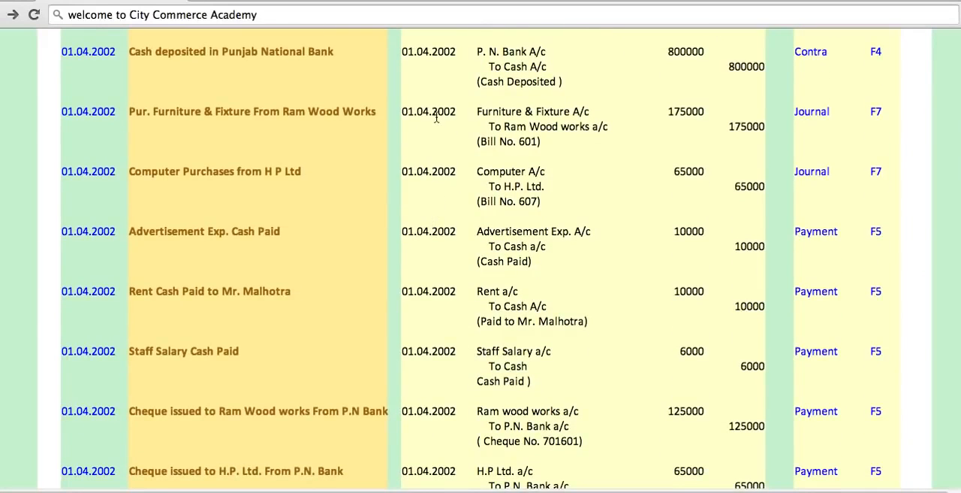
pyautogui.scroll(-1, 436, 116)
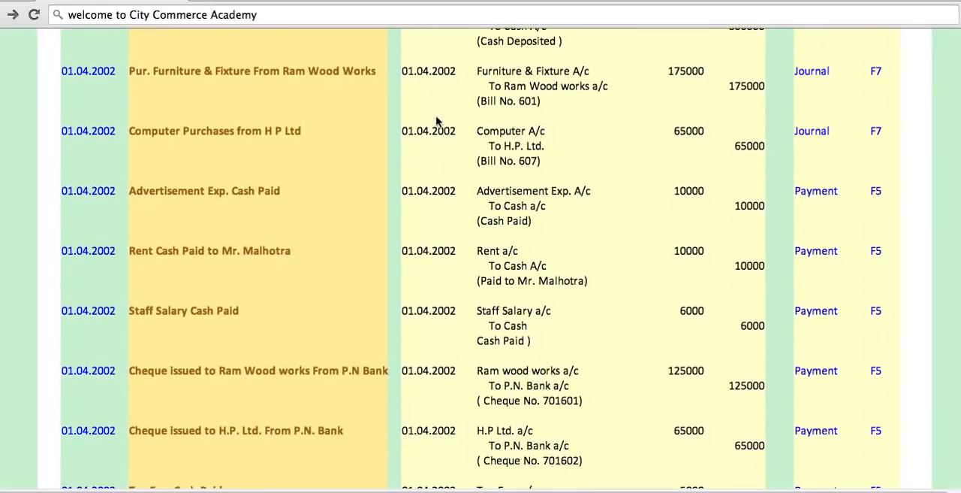
pyautogui.scroll(-1, 438, 120)
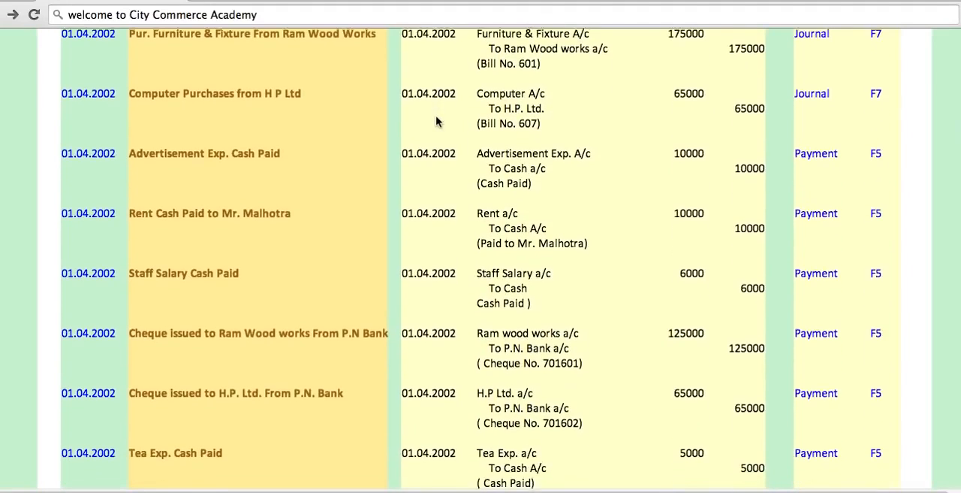
pyautogui.scroll(-2, 438, 120)
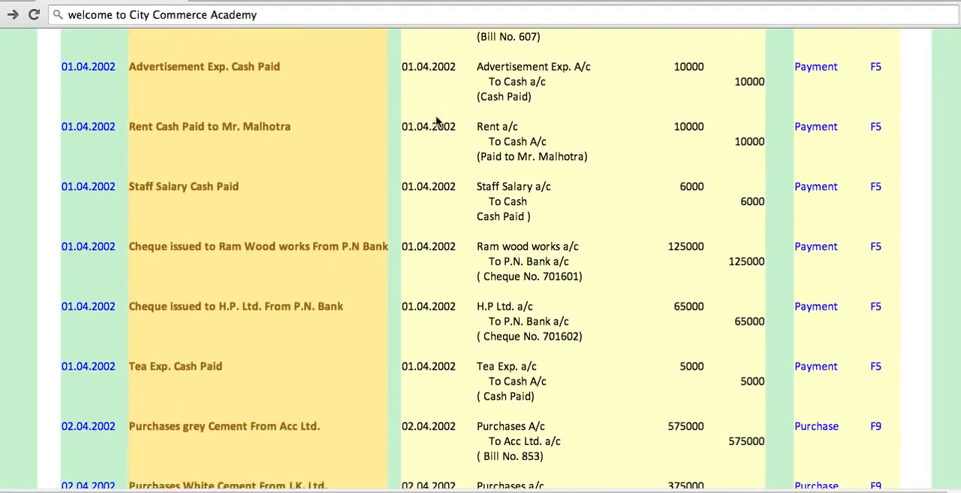
pyautogui.scroll(-2, 439, 105)
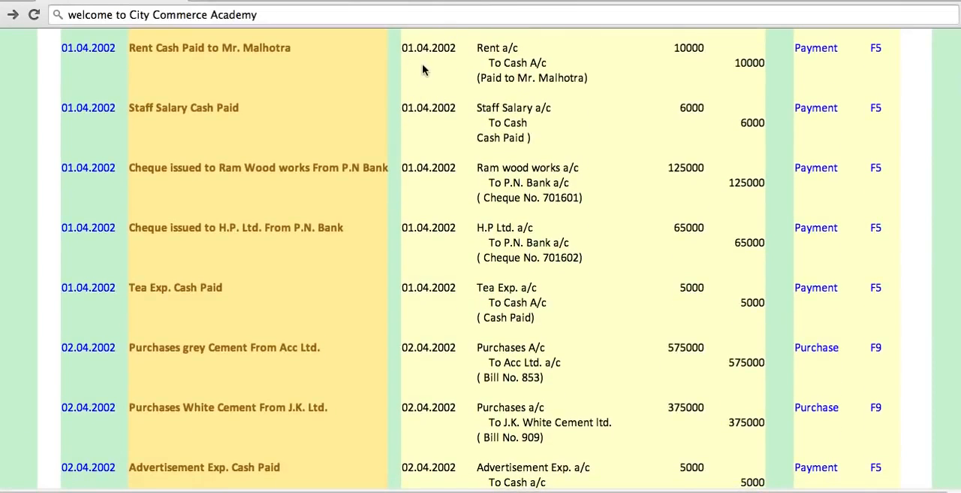
pyautogui.scroll(-3, 423, 70)
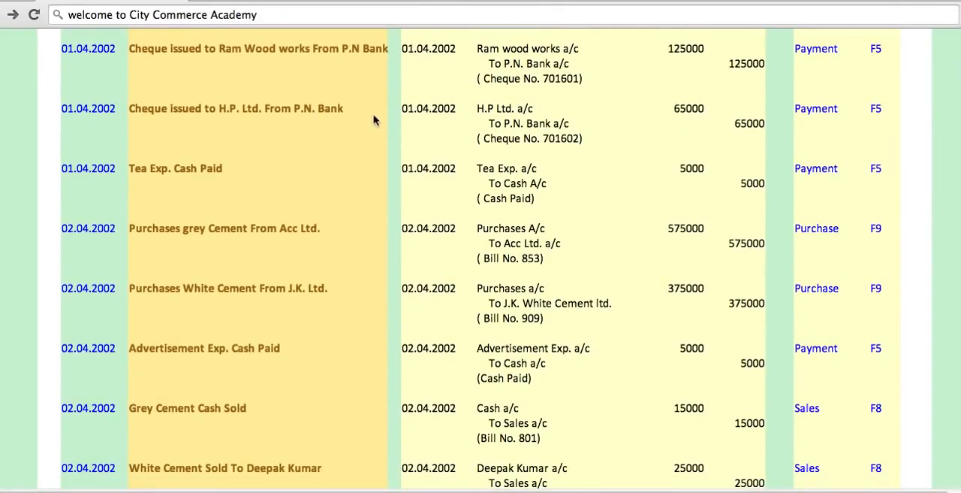
pyautogui.scroll(-2, 368, 180)
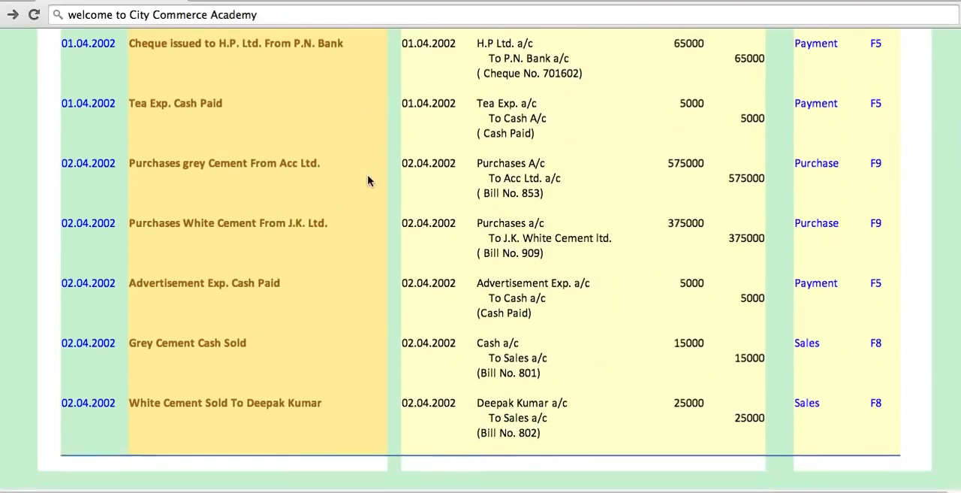
pyautogui.scroll(-1, 368, 181)
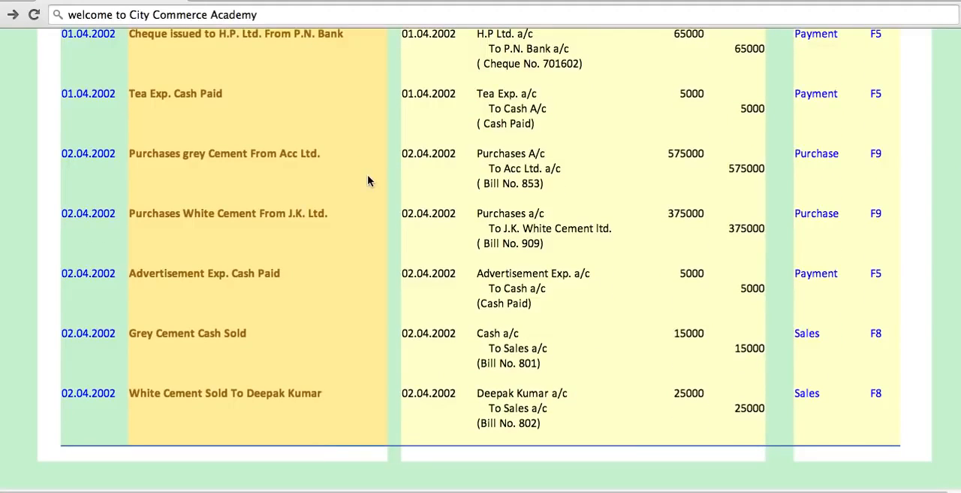
pyautogui.scroll(3, 368, 180)
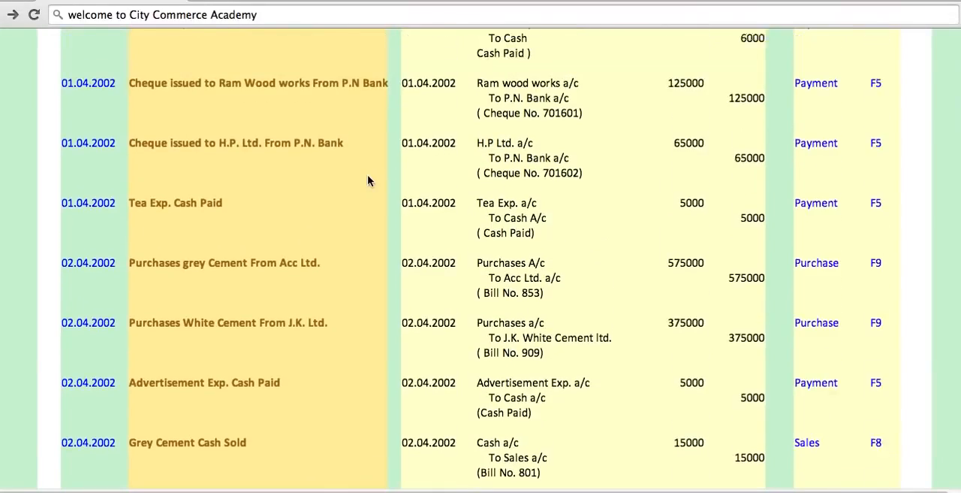
pyautogui.scroll(8, 368, 180)
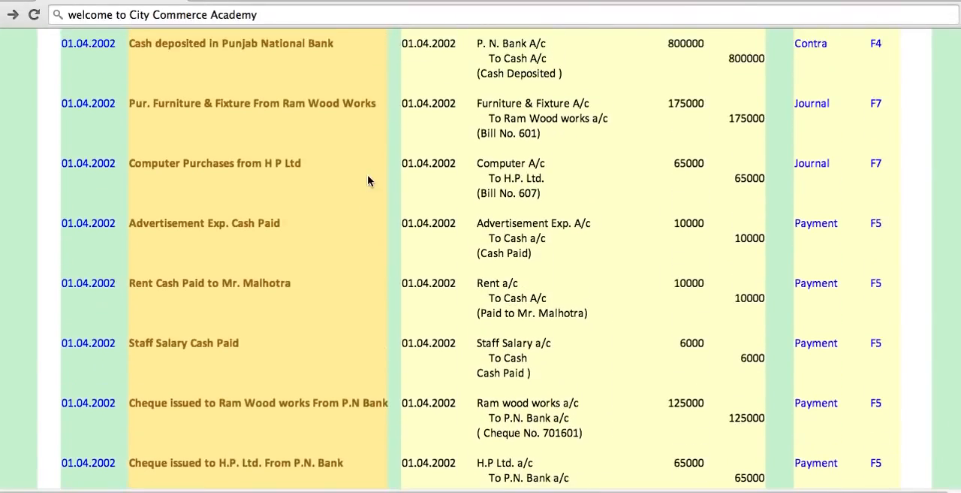
pyautogui.scroll(4, 367, 180)
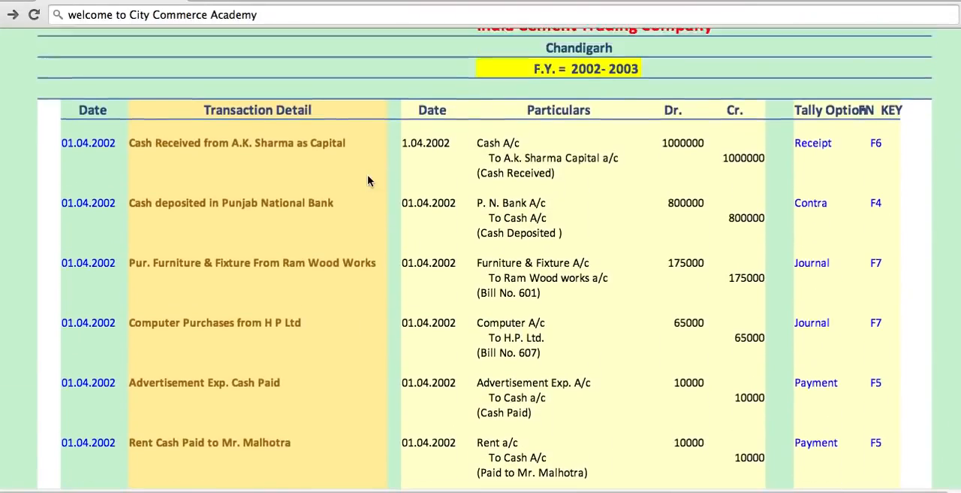
pyautogui.scroll(2, 367, 180)
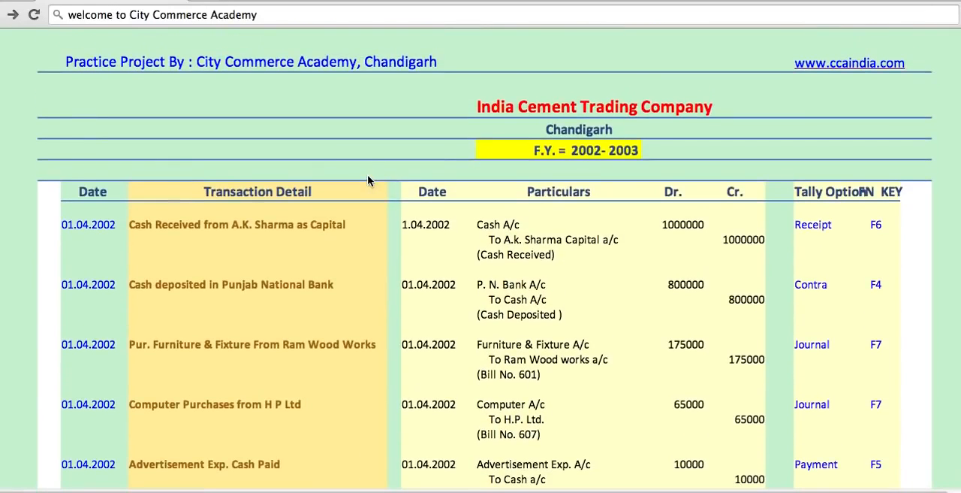
pyautogui.scroll(-1, 362, 197)
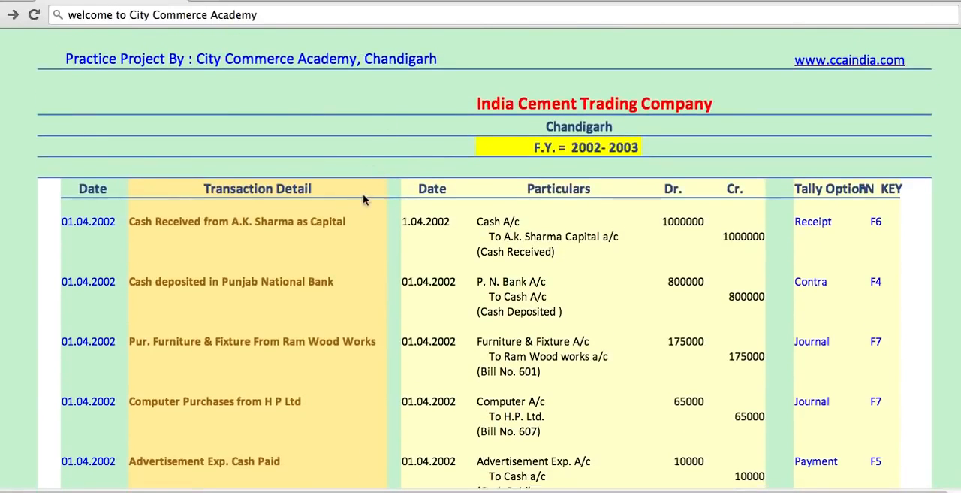
pyautogui.scroll(-4, 363, 199)
pyautogui.scroll(-3, 362, 197)
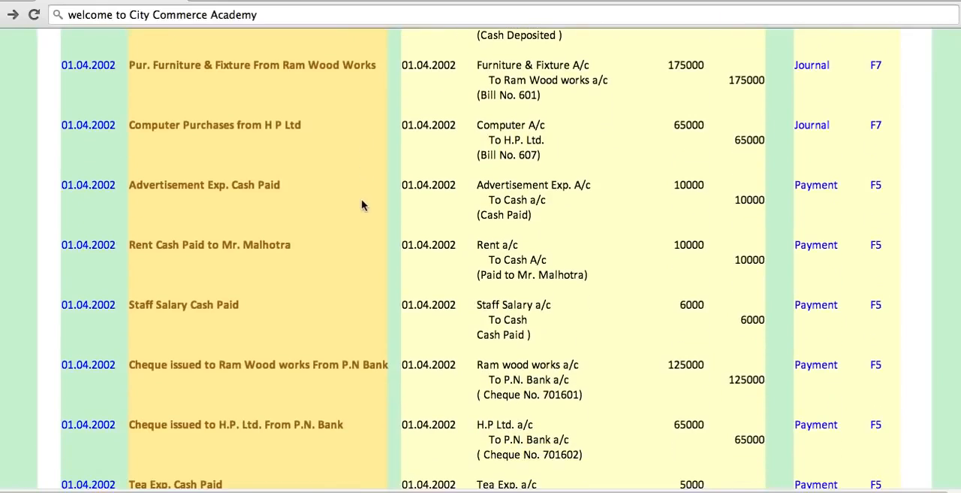
pyautogui.scroll(-4, 362, 205)
pyautogui.scroll(-3, 361, 206)
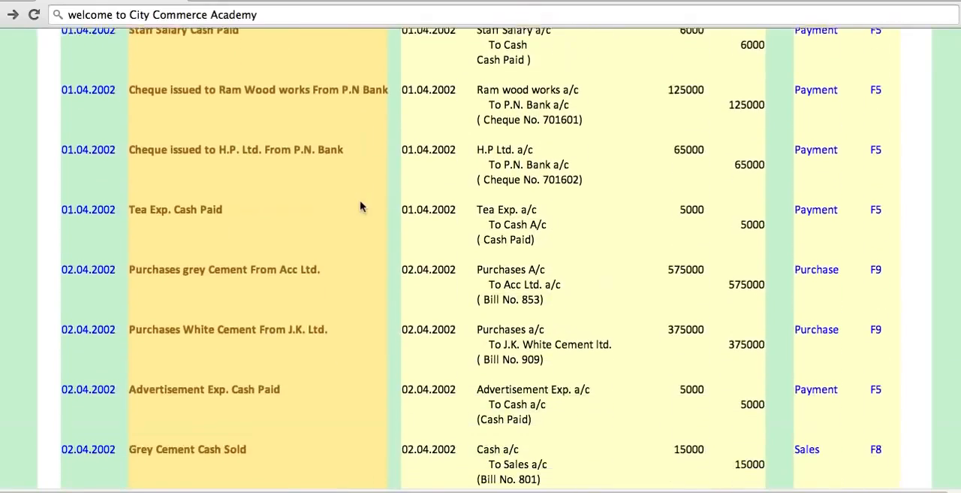
pyautogui.scroll(-2, 359, 200)
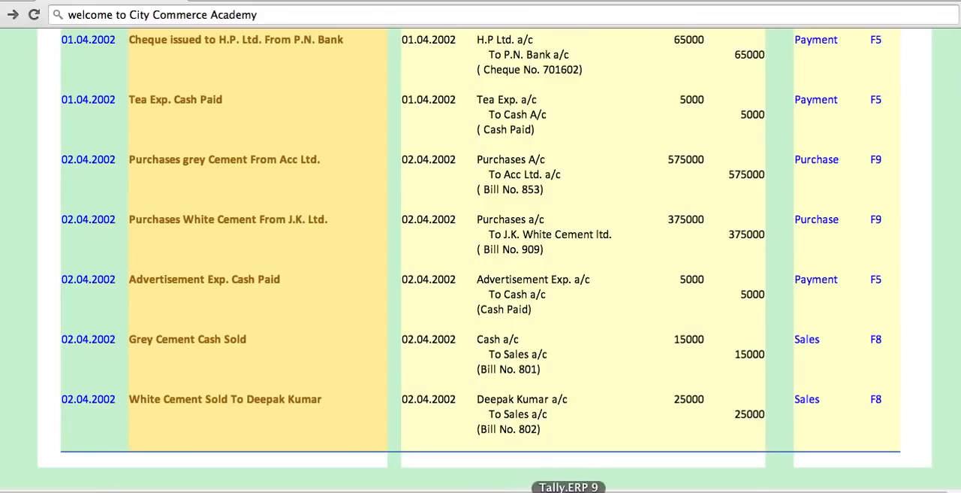
# - Switch to Tally.ERP 9
pyautogui.click(569, 491)
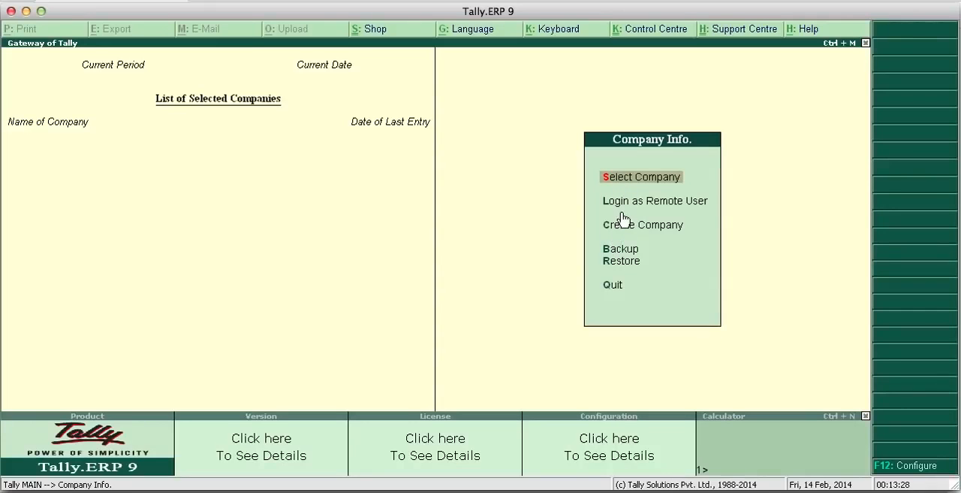
pyautogui.press('Down')
pyautogui.press('Down')
pyautogui.press('Down')
pyautogui.press('Up')
pyautogui.press('Up')
pyautogui.press('Up')
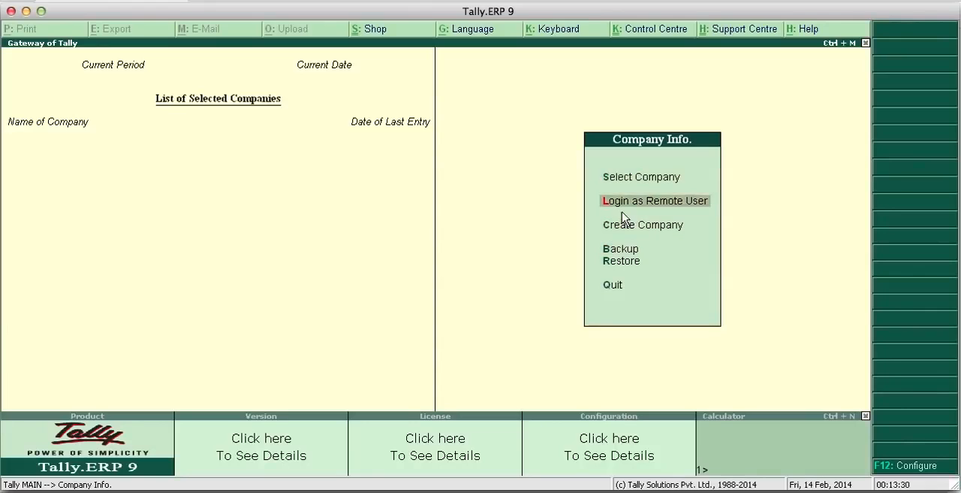
pyautogui.press('Down')
pyautogui.press('Down')
pyautogui.press('Down')
pyautogui.press('Down')
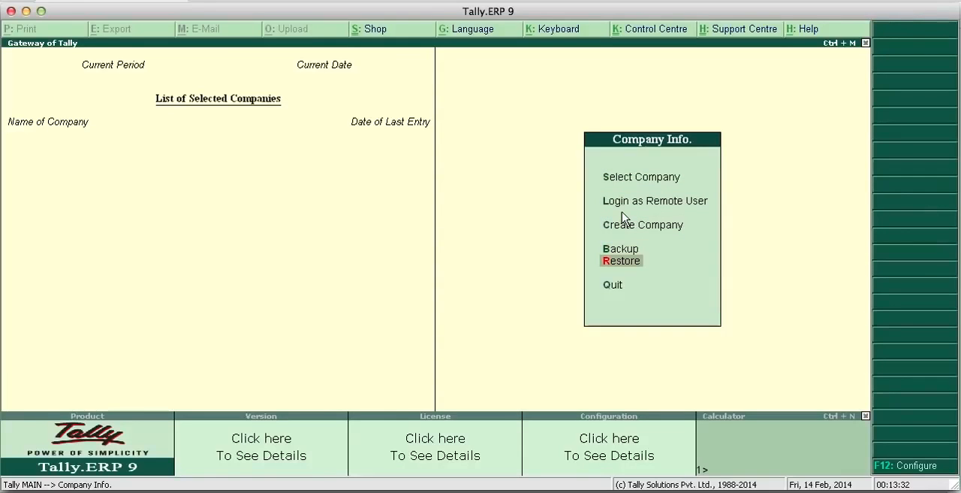
pyautogui.press('Up')
pyautogui.press('Up')
pyautogui.press('Down')
pyautogui.press('Down')
pyautogui.press('Up')
pyautogui.press('Up')
pyautogui.press('Up')
pyautogui.press('Up')
pyautogui.press('Up')
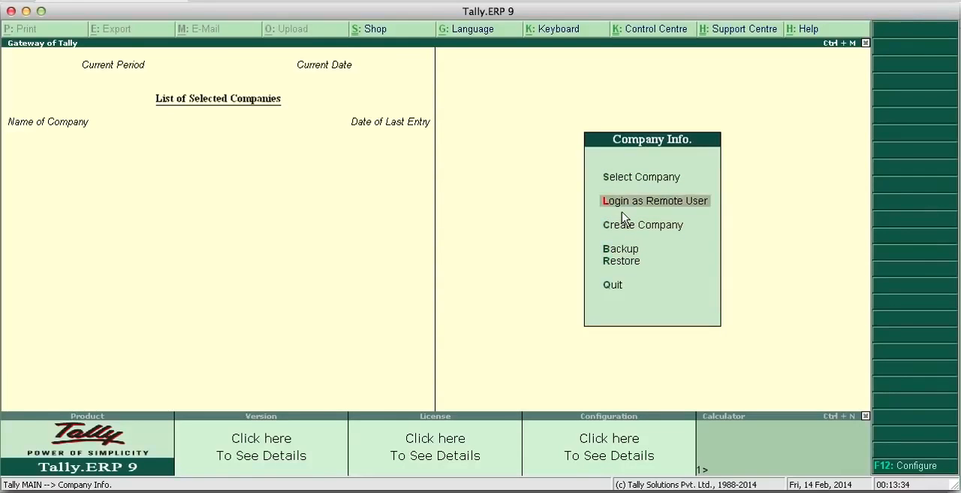
pyautogui.press('Down')
pyautogui.press('Down')
pyautogui.press('Down')
pyautogui.press('Down')
pyautogui.press('Down')
pyautogui.press('Down')
pyautogui.press('Down')
pyautogui.press('Down')
pyautogui.press('Up')
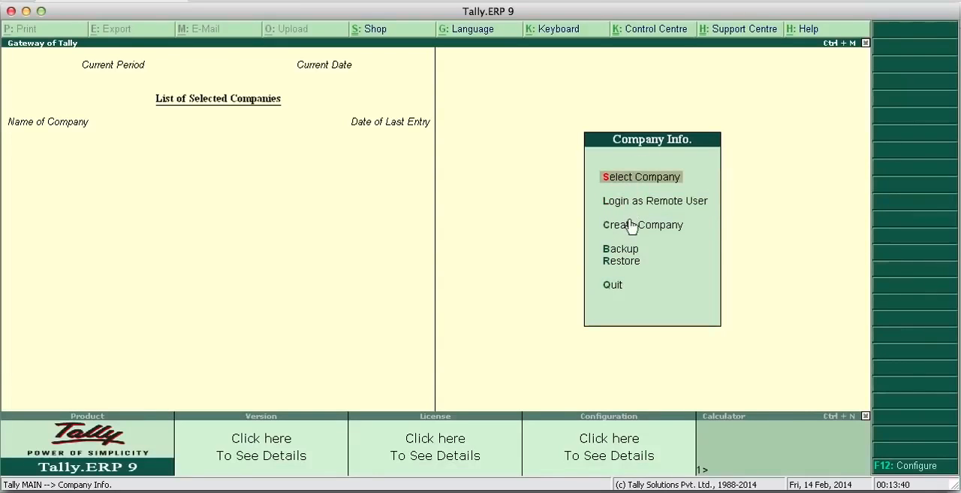
pyautogui.press('Down')
pyautogui.press('Down')
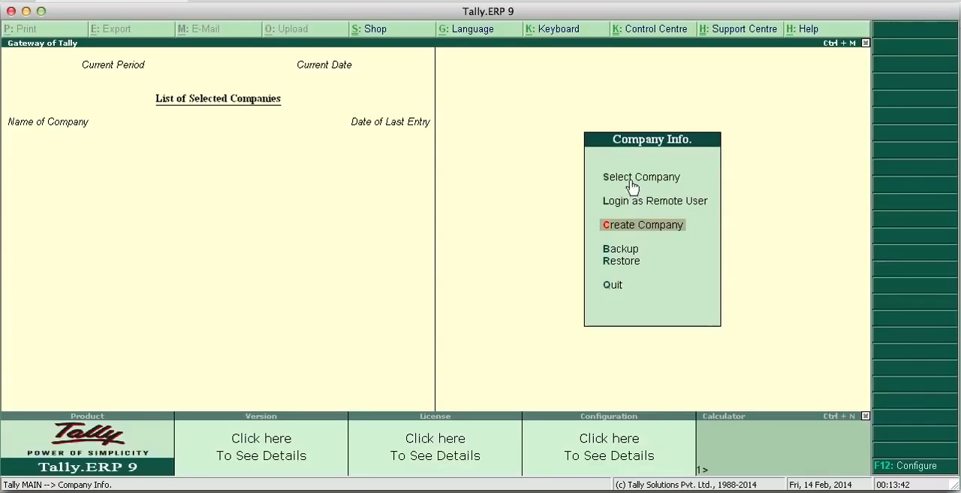
# - View the list of existing companies available for selection, and return to Company Info. without loading one
pyautogui.press('Up')
pyautogui.press('Up')
pyautogui.click(633, 183)
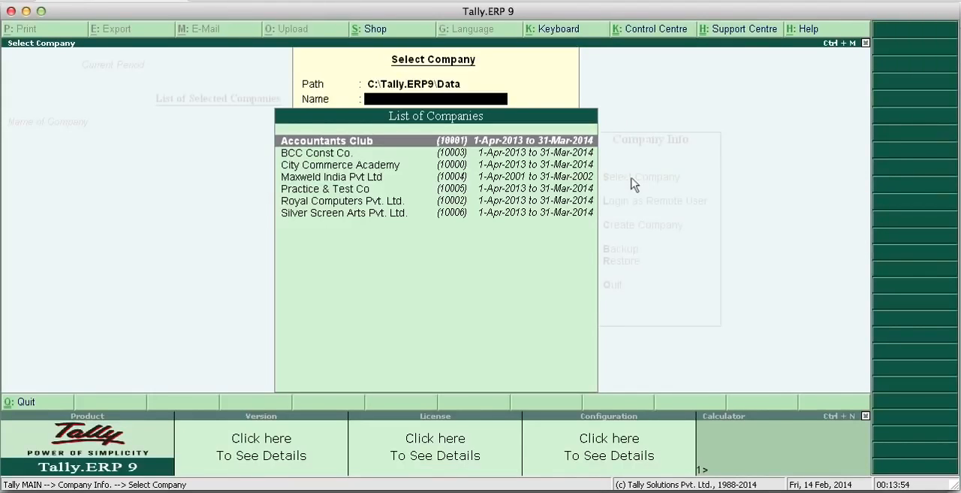
pyautogui.press('Escape')
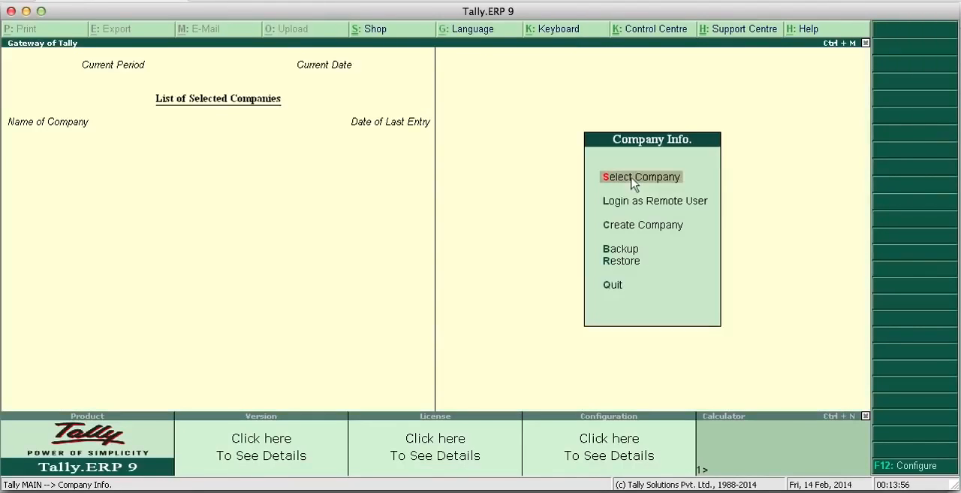
# - Start creating a new company and keep C:\Tally.ERP9\Data as its data directory
pyautogui.press('Down')
pyautogui.press('Down')
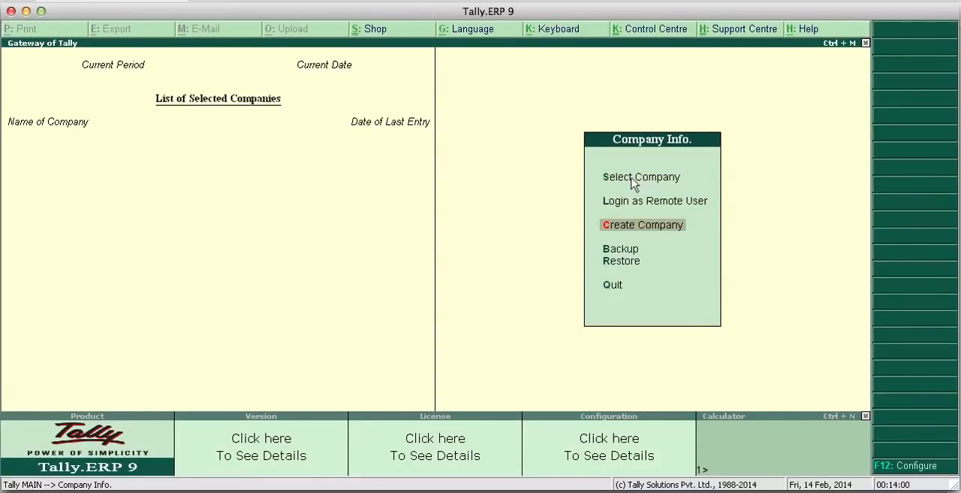
pyautogui.click(648, 225)
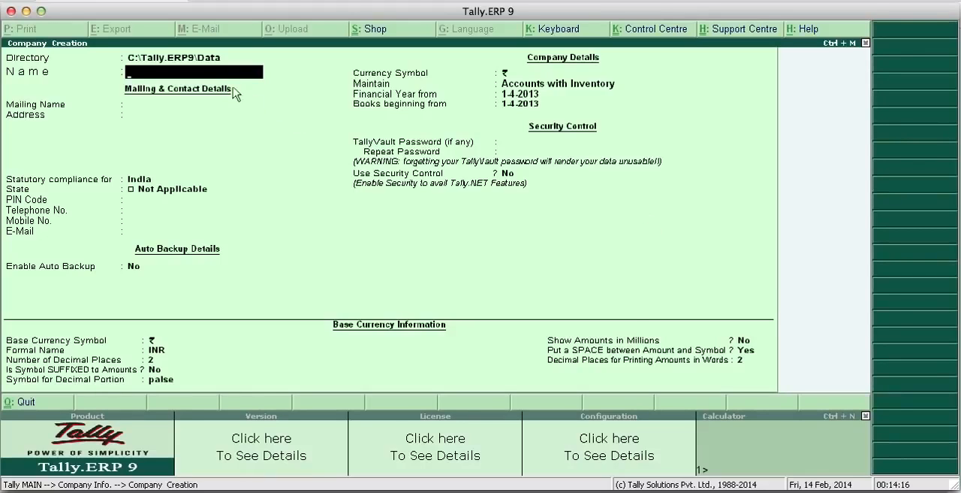
pyautogui.click(171, 60)
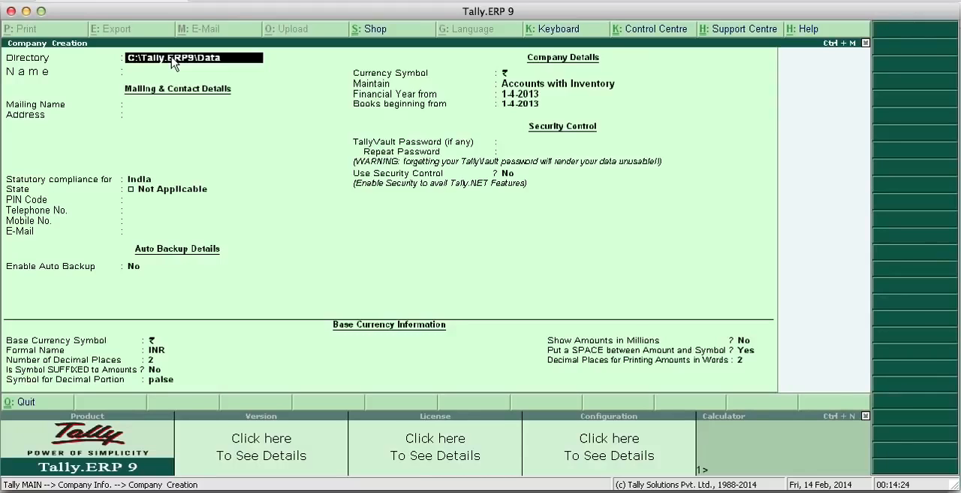
pyautogui.press('Return')
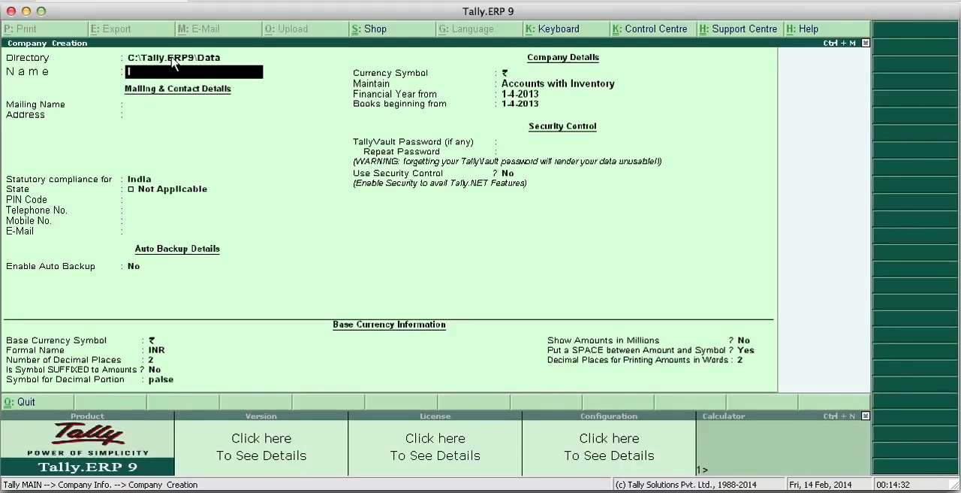
# - Name the new company India Cement Trading Co
pyautogui.write('India')
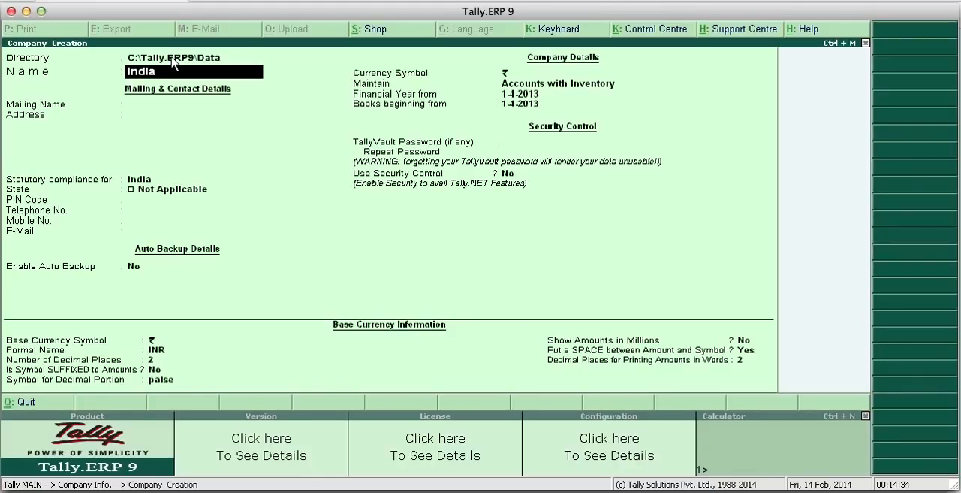
pyautogui.write(' Cement Trading Co')
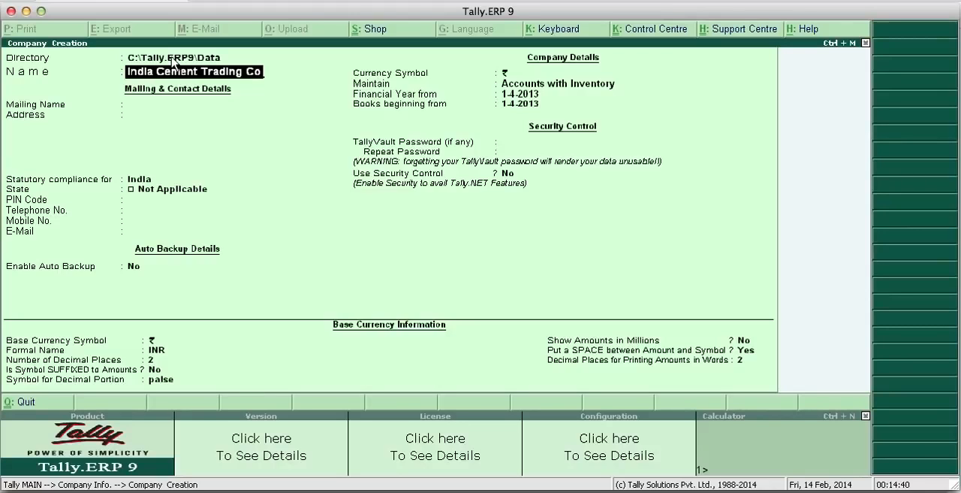
pyautogui.write('..')
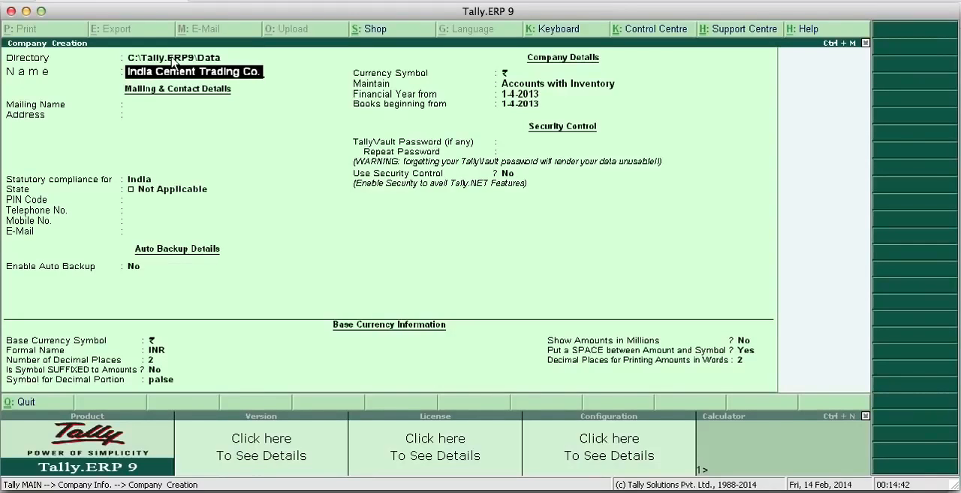
pyautogui.press('Return')
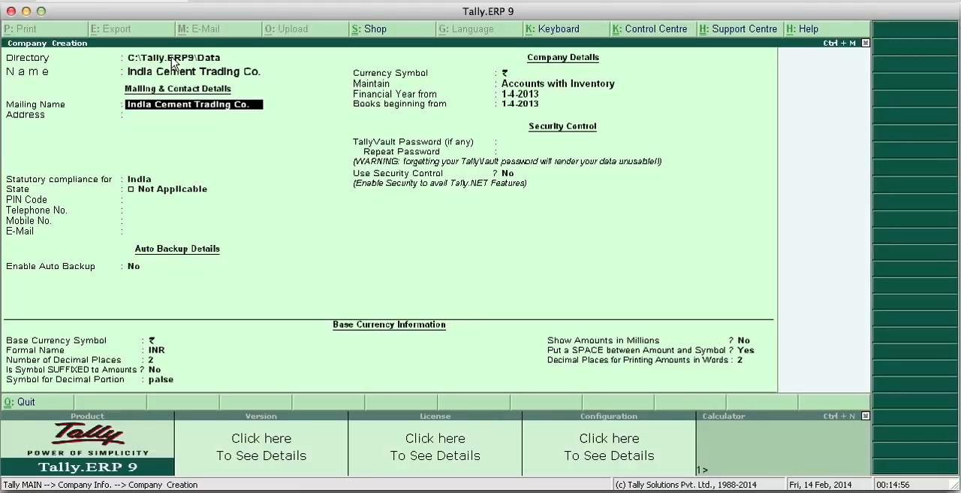
# - Accept India Cement Trading Co. as the mailing name and proceed to the company's address
pyautogui.press('BackSpace')
pyautogui.press('Return')
pyautogui.press('BackSpace')
pyautogui.press('Return')
pyautogui.press('Return')
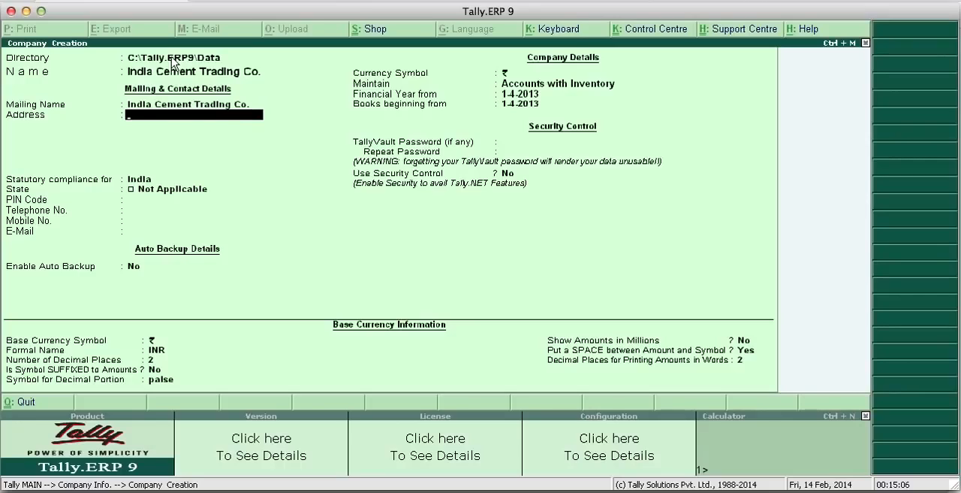
# - Enter Chandigarh as the company's address and keep India as the country for statutory compliance
pyautogui.write('Chandigarh')
pyautogui.press('Return')
pyautogui.press('Return')
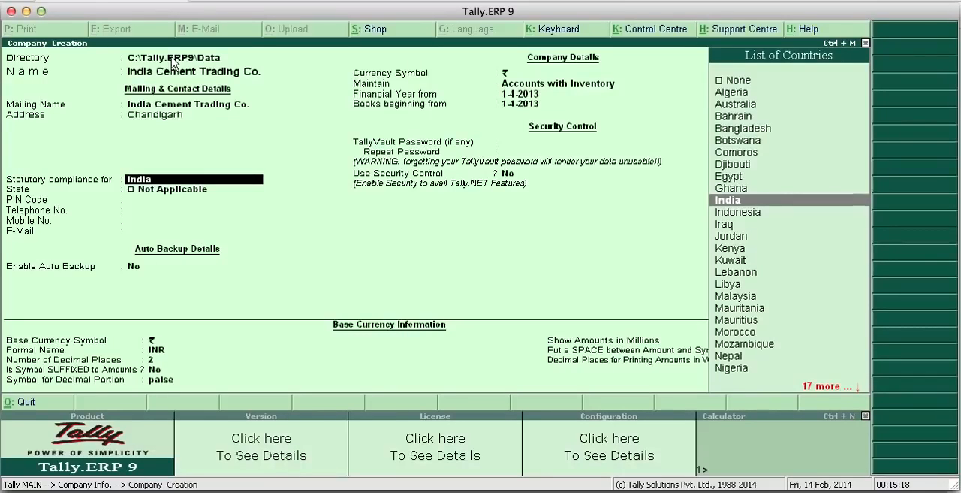
pyautogui.press('Up')
pyautogui.press('Down')
pyautogui.press('Return')
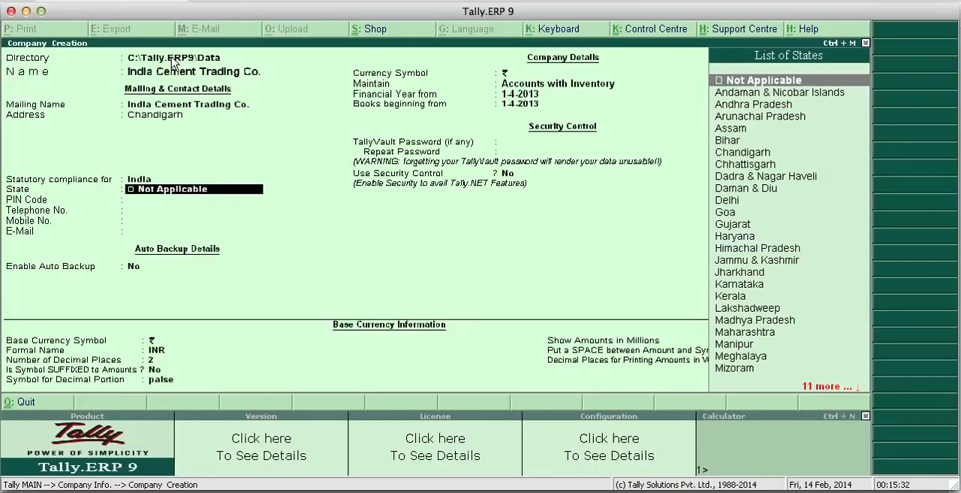
# - Select Chandigarh as the company's state and enter the postal PIN code
pyautogui.press('Down')
pyautogui.press('Down')
pyautogui.press('Down')
pyautogui.press('Down')
pyautogui.press('Down')
pyautogui.press('Down')
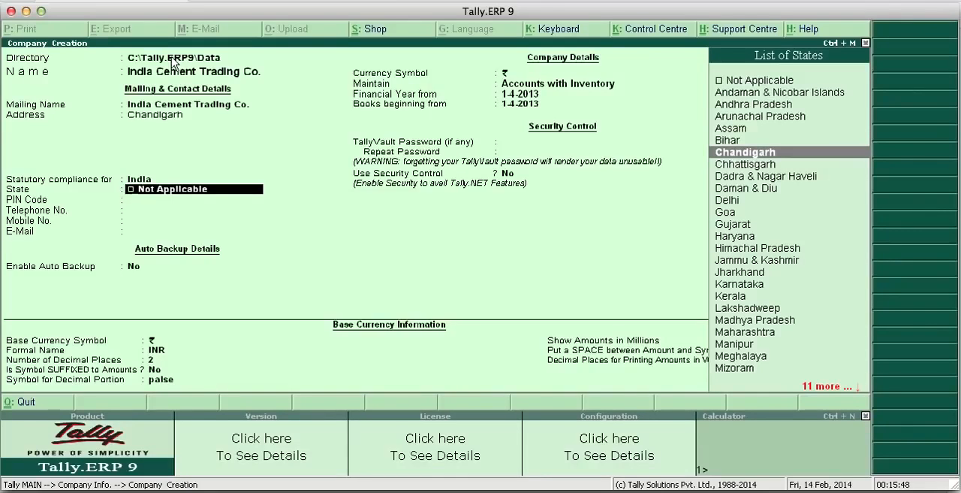
pyautogui.press('Down')
pyautogui.press('Up')
pyautogui.press('Return')
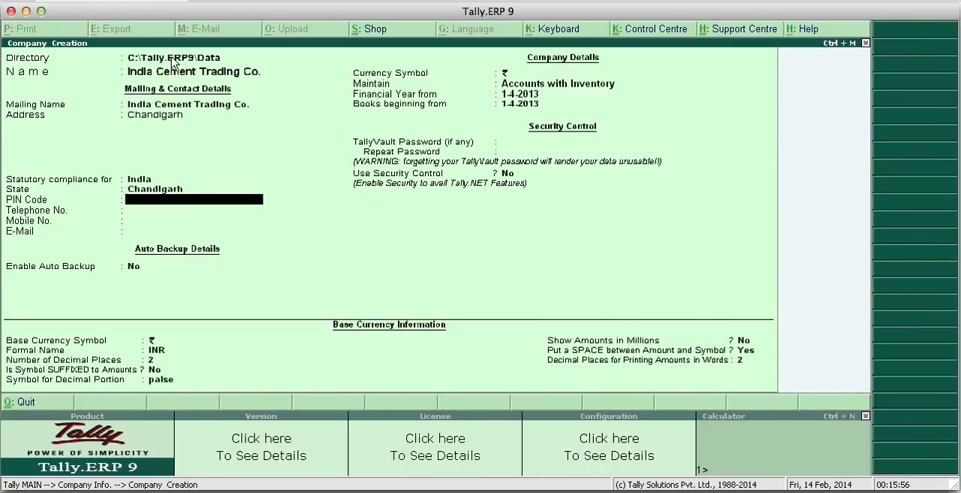
pyautogui.write('160036')
pyautogui.press('Return')
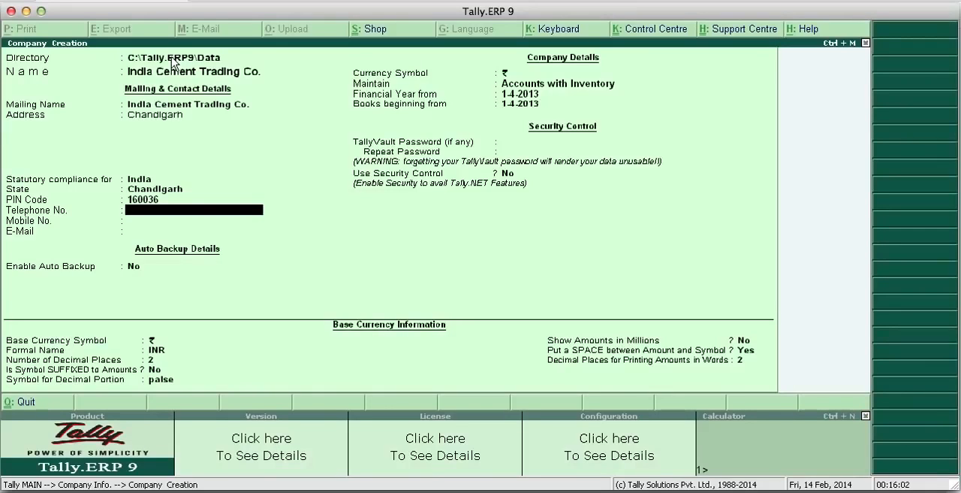
# - Fill in the company's telephone number and mobile number
pyautogui.write('3918333')
pyautogui.press('Return')
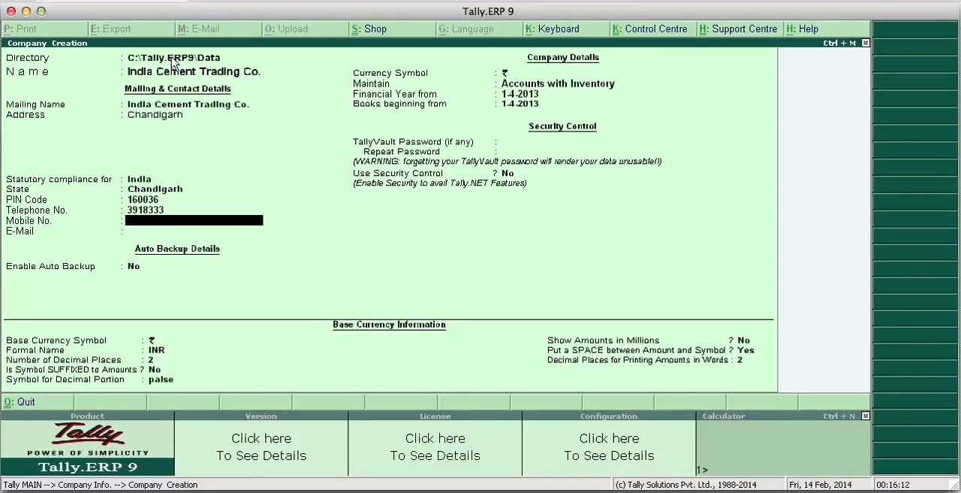
pyautogui.press('Return')
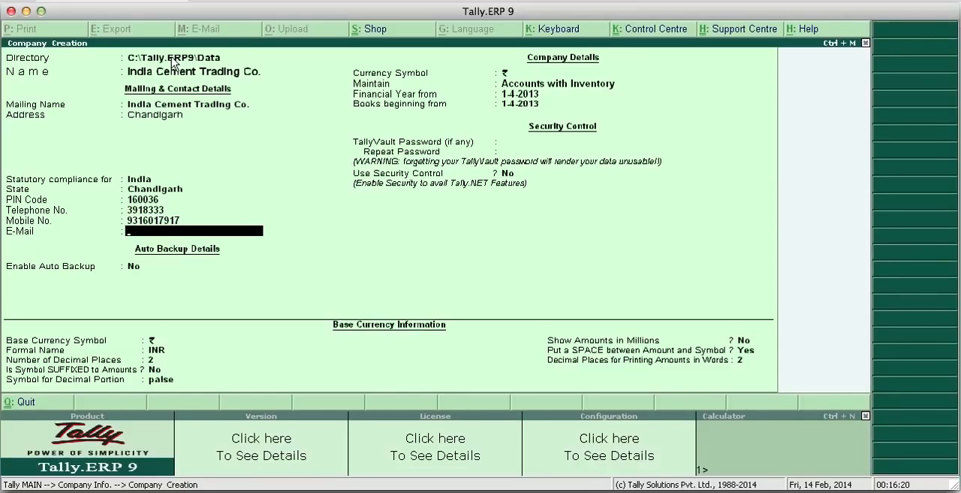
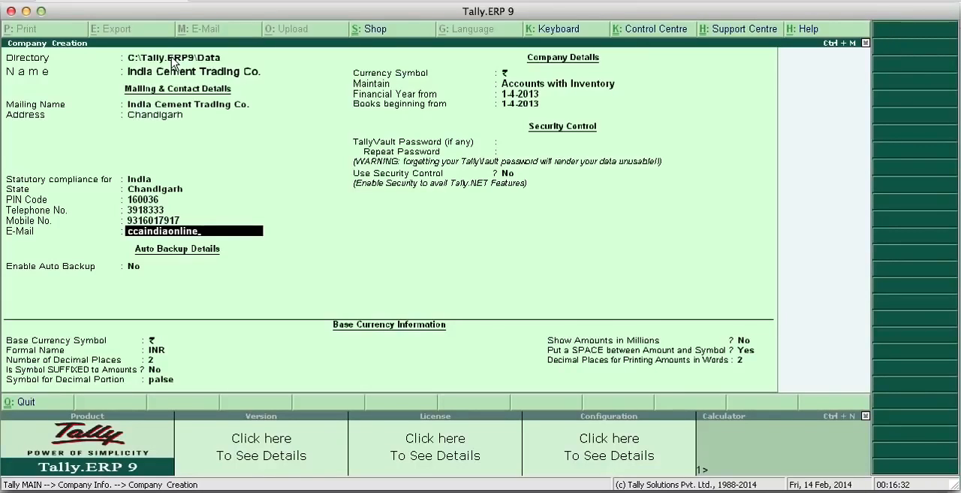
# - Fill in the company's e-mail address and leave auto backup set to No
pyautogui.press('Return')
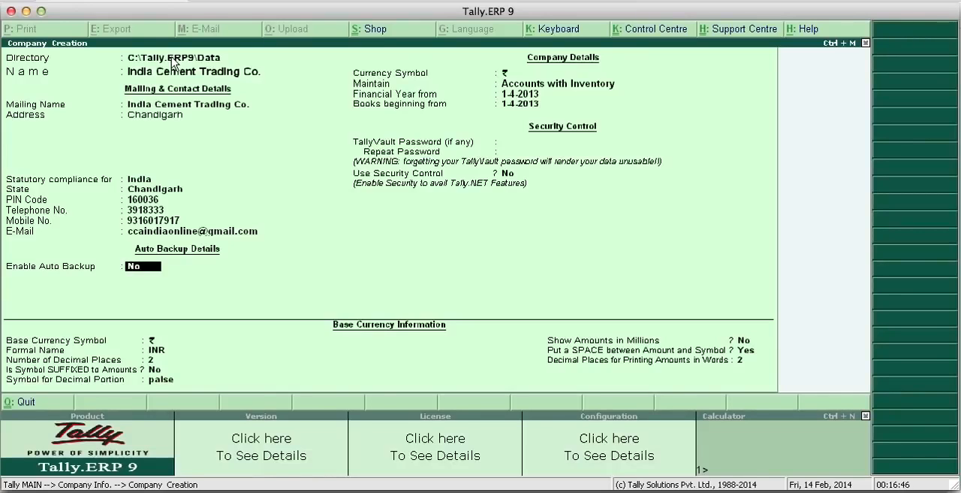
pyautogui.press('Return')
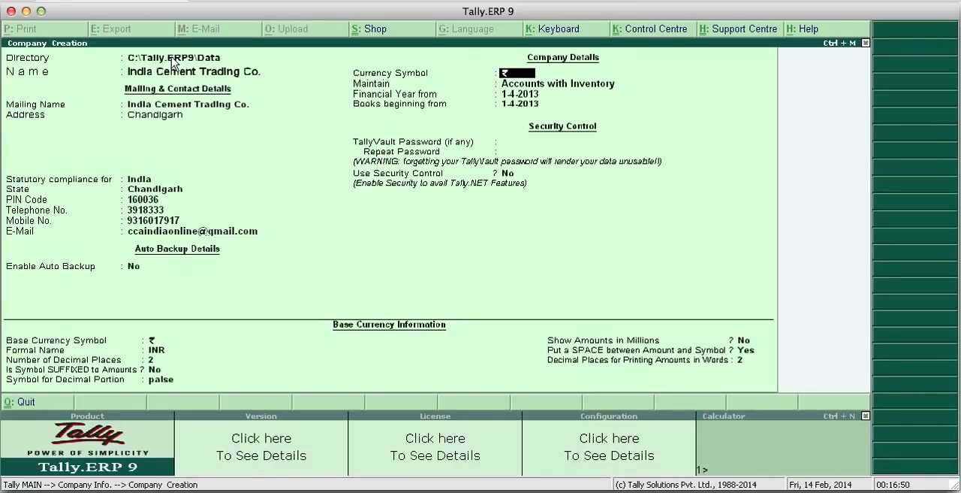
# - Keep ₹ as the currency symbol and set the company to maintain Accounts Only
pyautogui.press('Return')
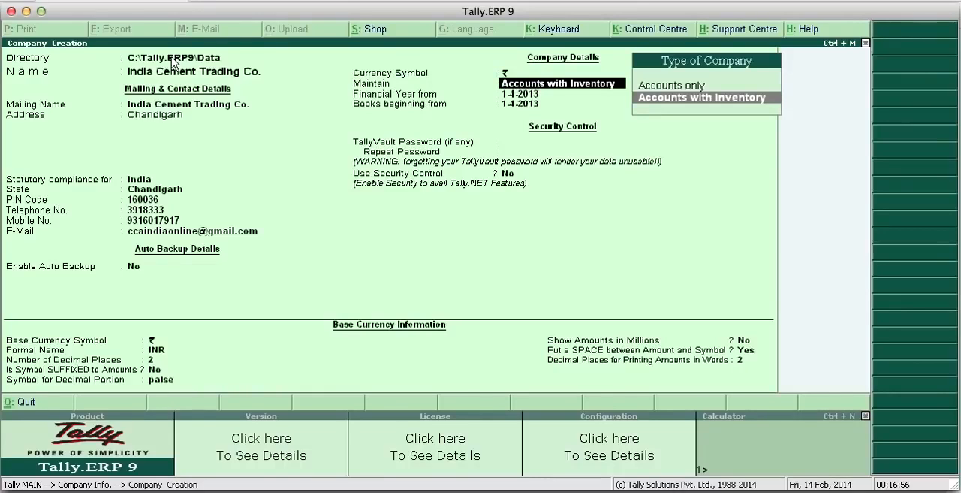
pyautogui.press('Up')
pyautogui.press('Down')
pyautogui.press('Up')
pyautogui.press('Down')
pyautogui.press('Up')
pyautogui.press('Down')
pyautogui.press('Up')
pyautogui.press('Down')
pyautogui.press('Up')
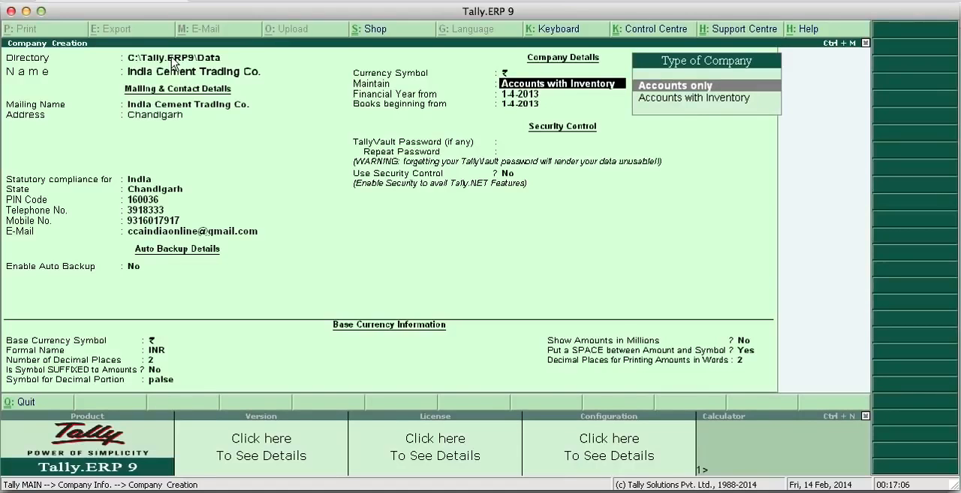
pyautogui.press('Down')
pyautogui.press('Up')
pyautogui.press('Return')
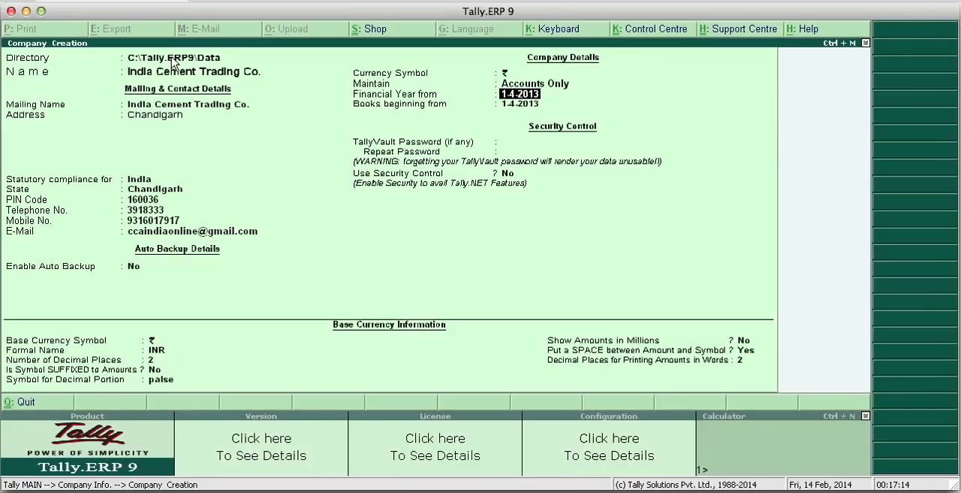
# - Set the start of the company's financial year to 1-4-2002
pyautogui.write('1-4-2002')
pyautogui.press('Return')
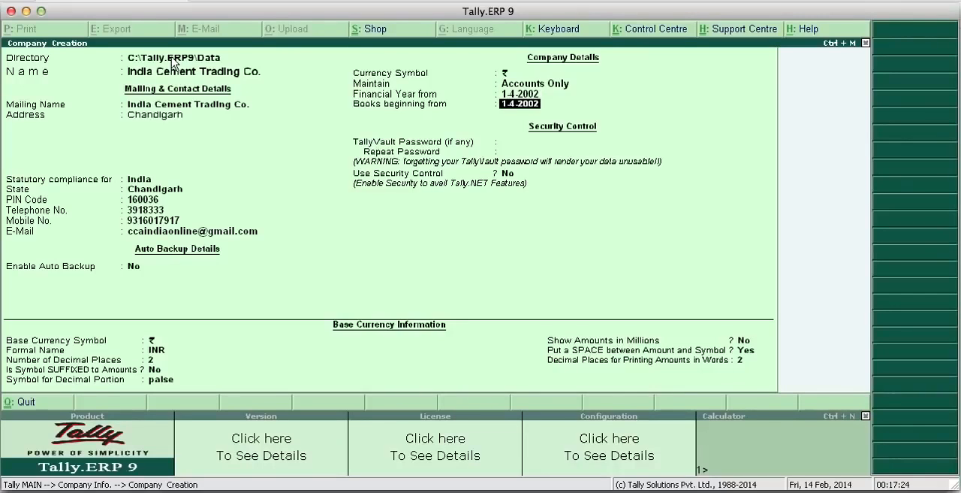
pyautogui.press('Up')
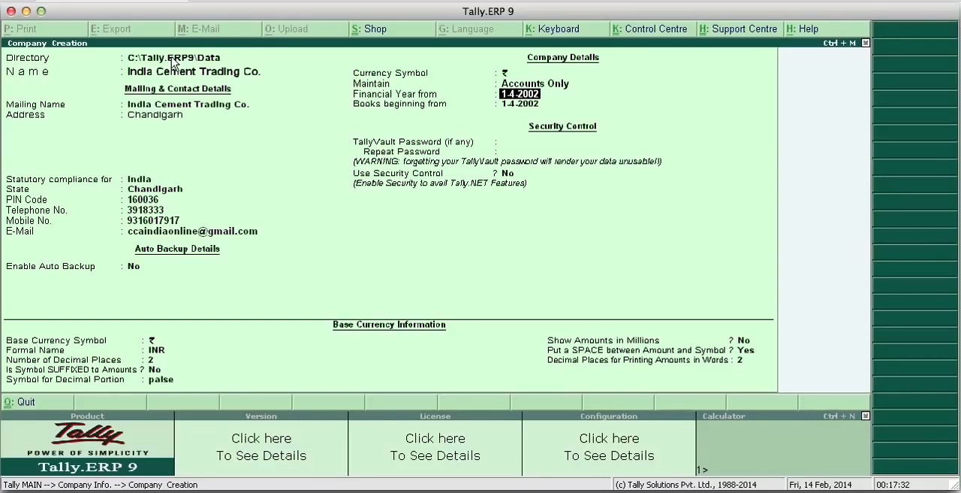
pyautogui.press('Return')
pyautogui.press('Return')
pyautogui.press('Up')
pyautogui.press('Up')
pyautogui.press('Return')
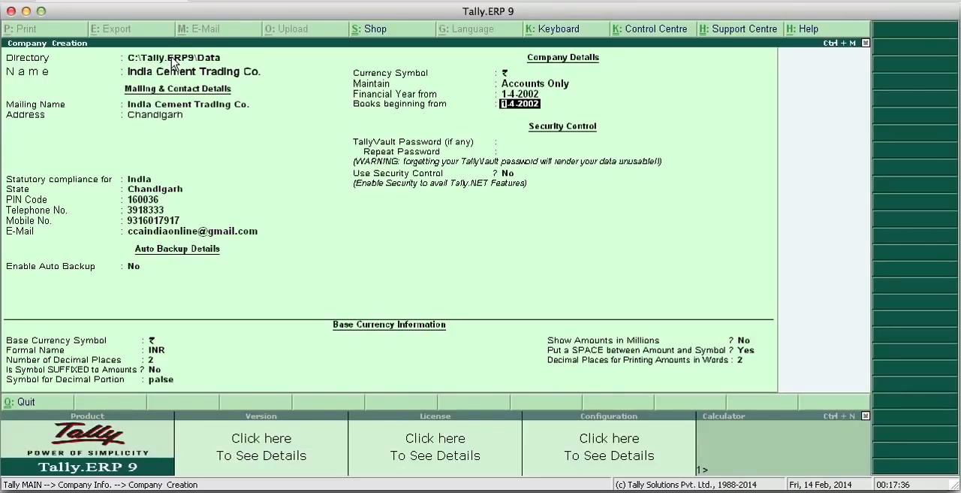
pyautogui.press('Up')
pyautogui.press('Return')
pyautogui.press('Up')
pyautogui.press('Down')
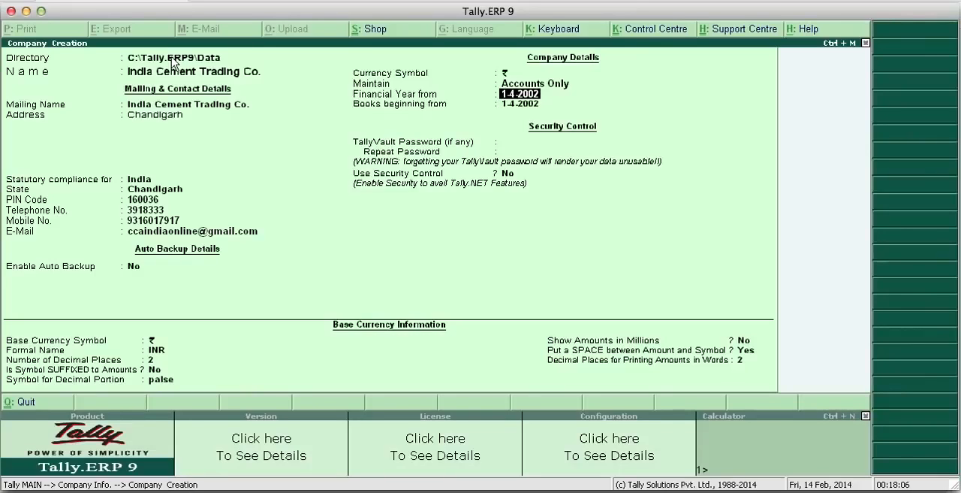
pyautogui.press('Up')
pyautogui.press('Return')
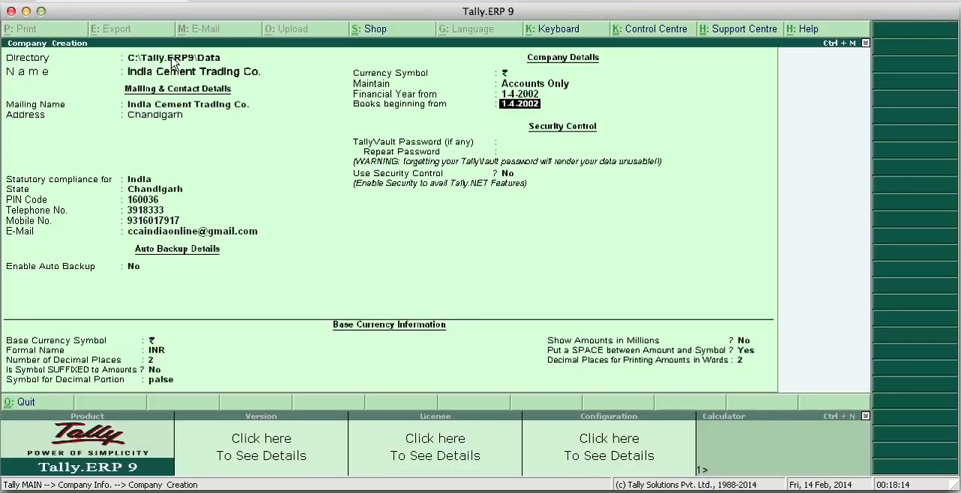
pyautogui.press('Up')
pyautogui.press('Return')
pyautogui.press('Up')
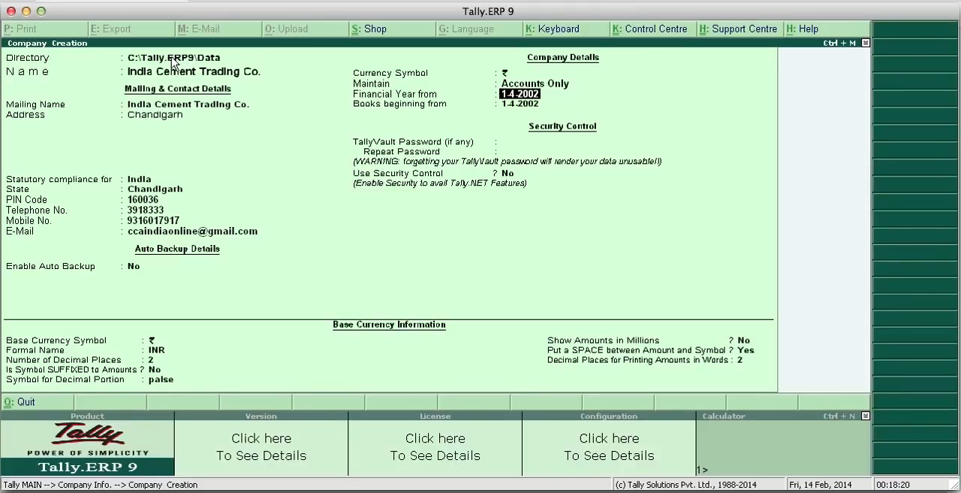
# - Accept 1-4-2002 as the books' beginning date and leave the TallyVault password blank and security control at No
pyautogui.press('Return')
pyautogui.press('Return')
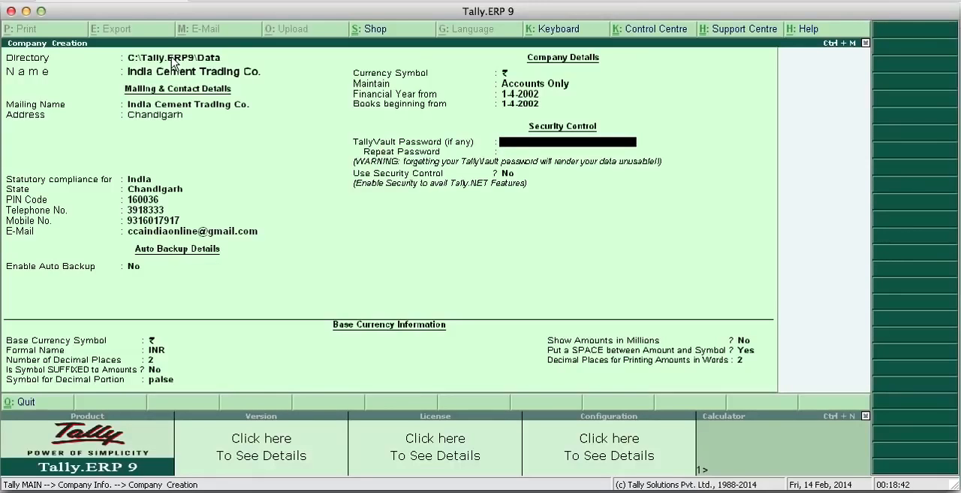
pyautogui.press('Return')
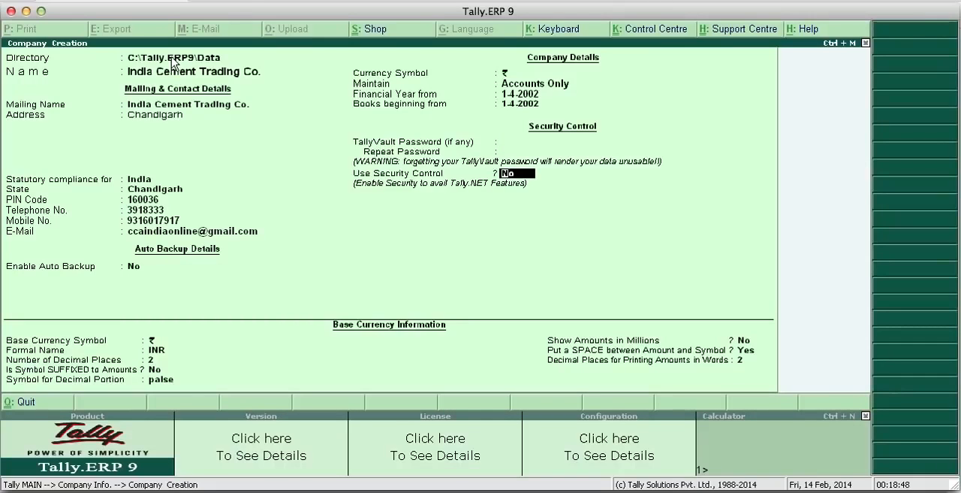
pyautogui.press('Return')
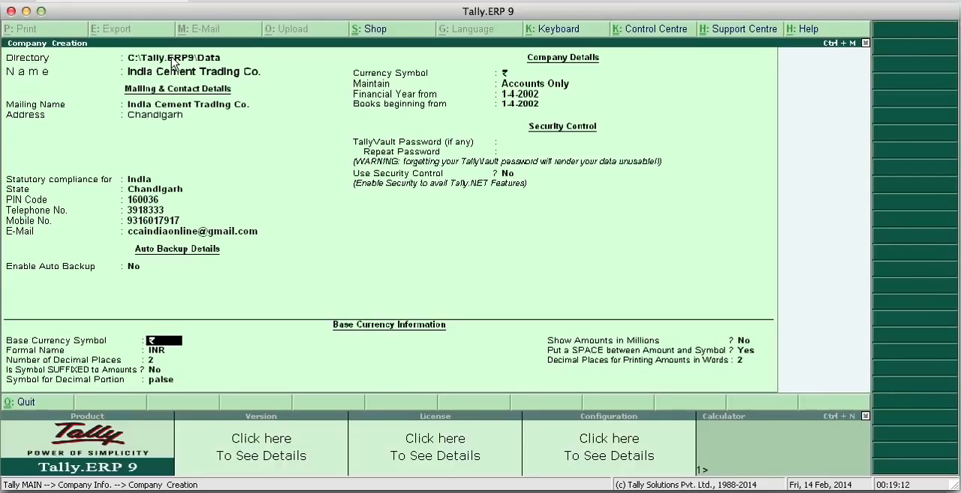
# - Accept the default base currency information, from the ₹ symbol and INR to 2 decimal places for printing amounts in words
pyautogui.press('Return')
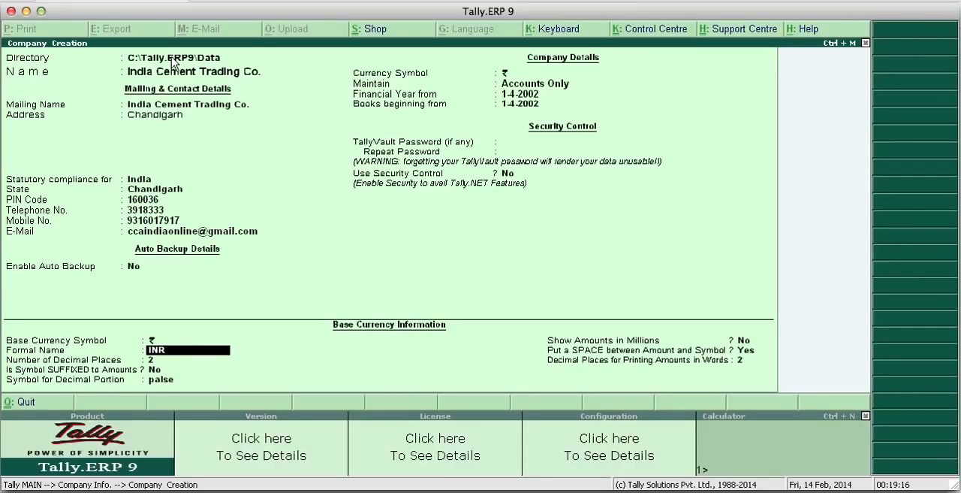
pyautogui.press('Return')
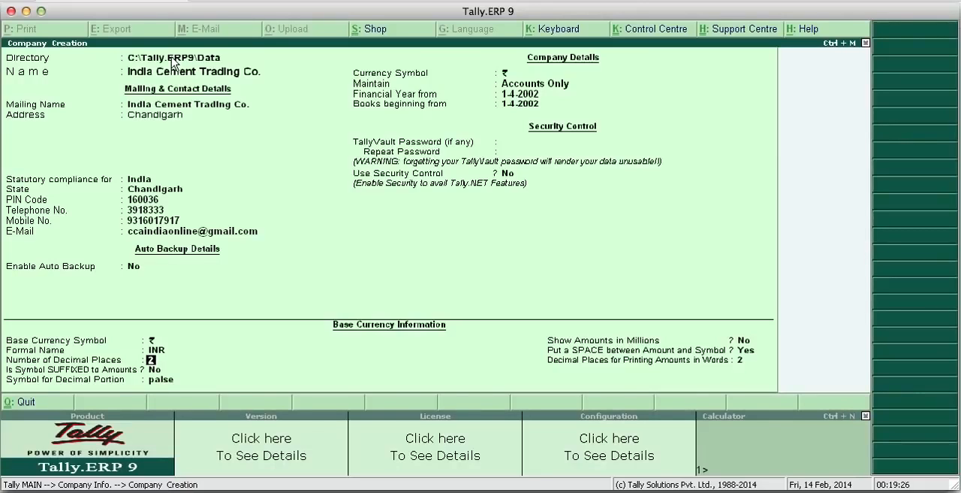
pyautogui.press('Return')
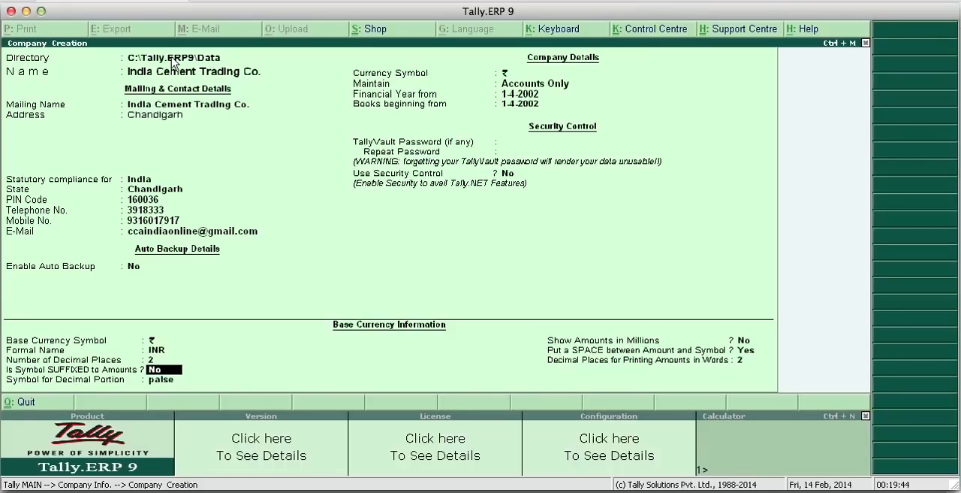
pyautogui.press('Return')
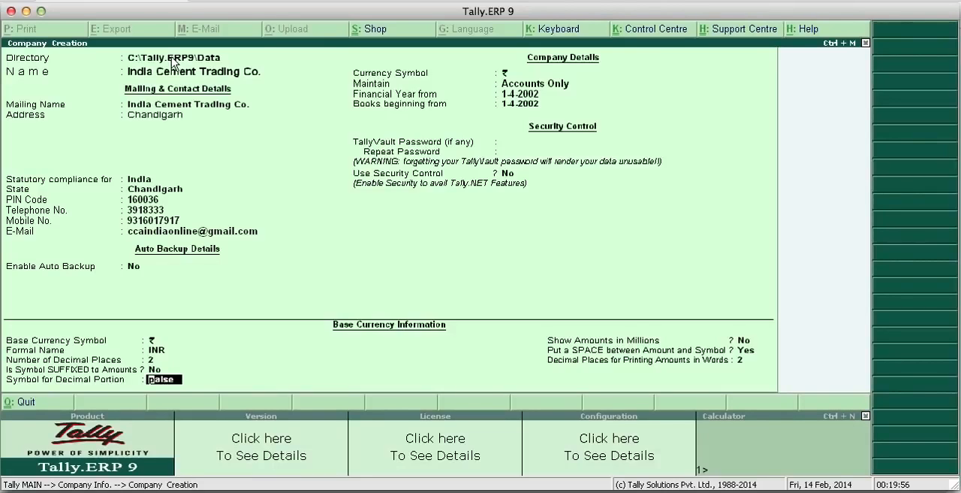
pyautogui.press('Return')
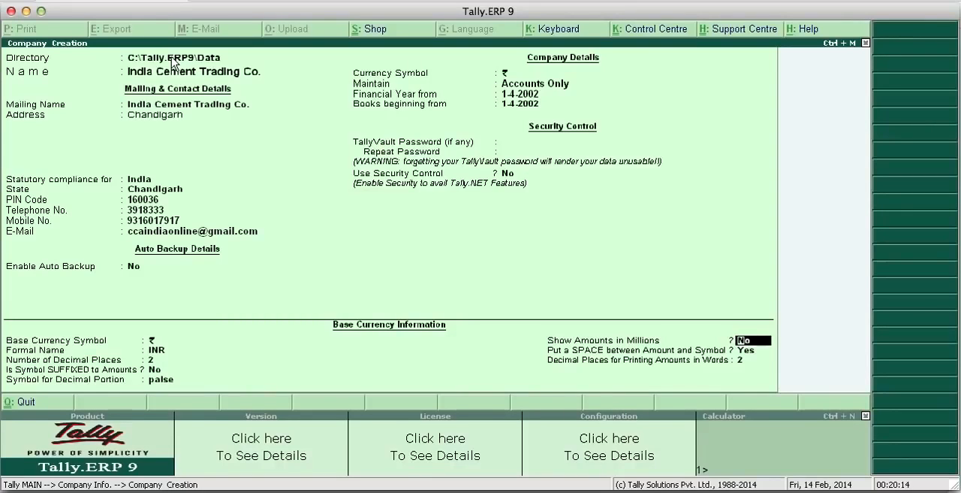
pyautogui.press('Return')
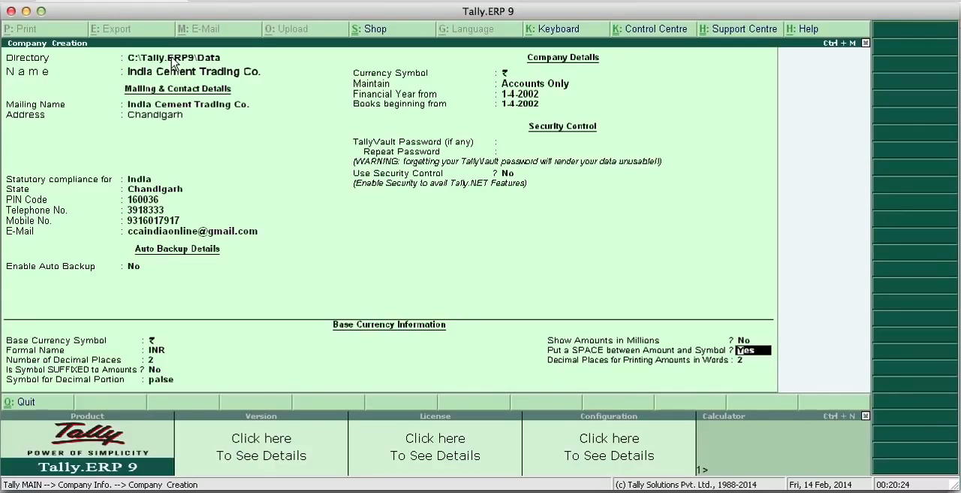
pyautogui.press('Return')
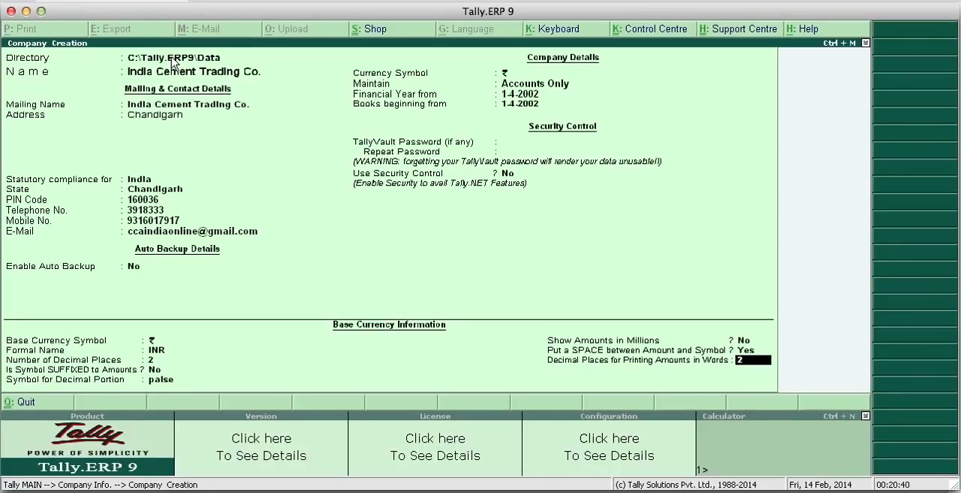
pyautogui.press('Return')
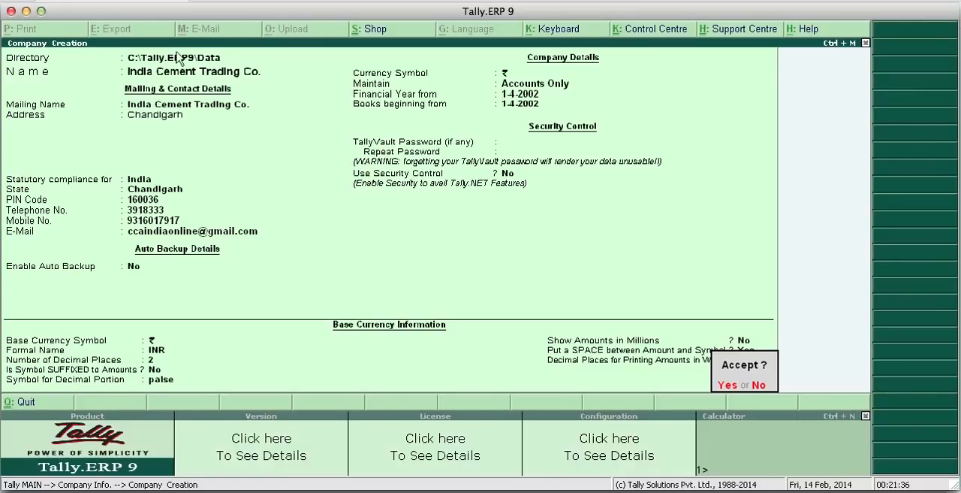
# - Decline acceptance of the company creation form and recheck its directory, name, mailing and contact details
pyautogui.click(757, 392)
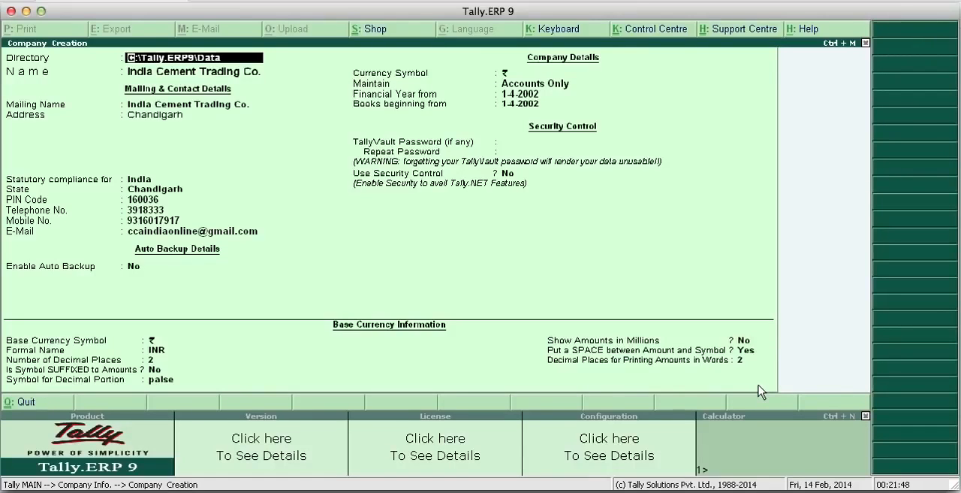
pyautogui.press('Return')
pyautogui.press('Return')
pyautogui.press('Return')
pyautogui.press('Return')
pyautogui.press('Return')
pyautogui.press('Return')
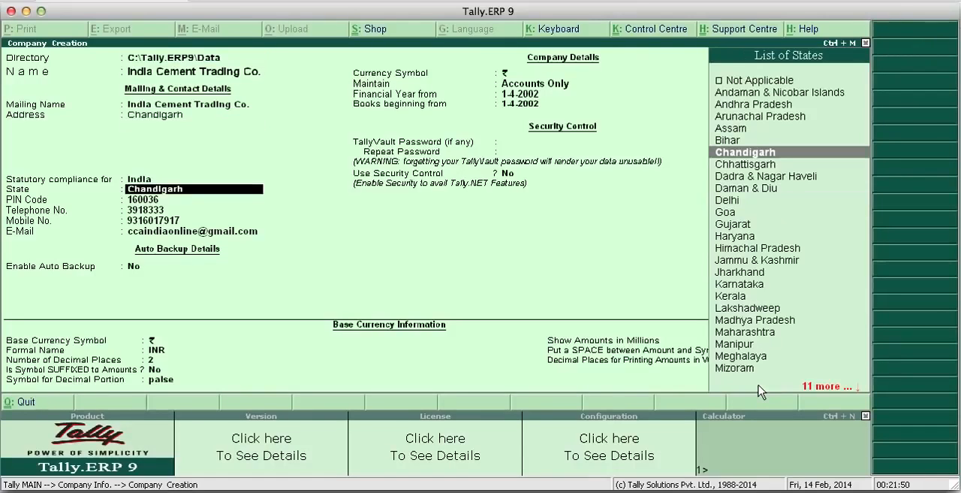
pyautogui.press('Return')
pyautogui.press('Return')
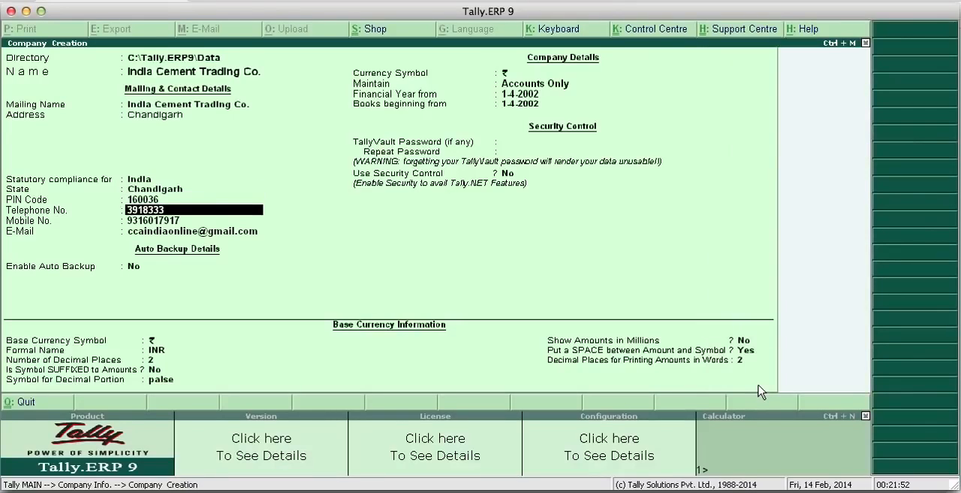
pyautogui.press('Return')
pyautogui.press('Return')
pyautogui.press('Return')
pyautogui.press('Return')
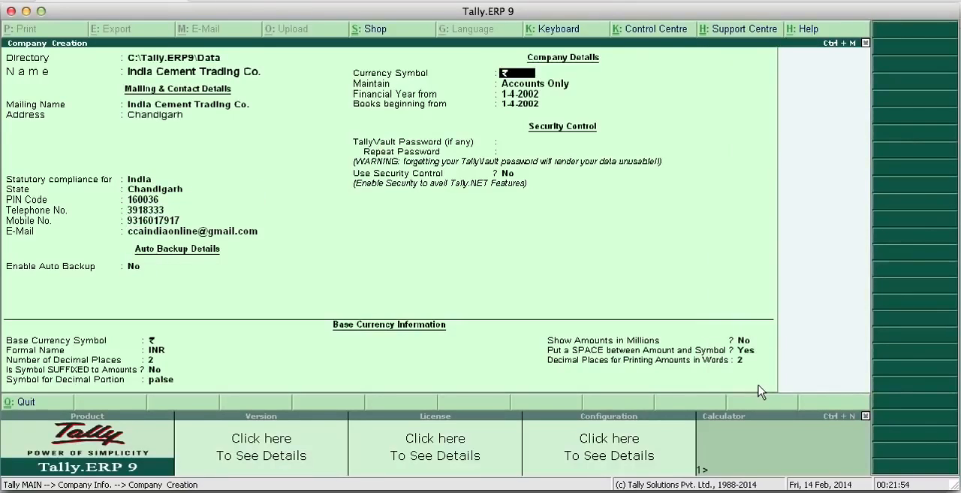
# - Keep the existing company, financial year, security and base currency settings and save India Cement Trading Co
pyautogui.press('Return')
pyautogui.press('Return')
pyautogui.press('Return')
pyautogui.press('Return')
pyautogui.press('Return')
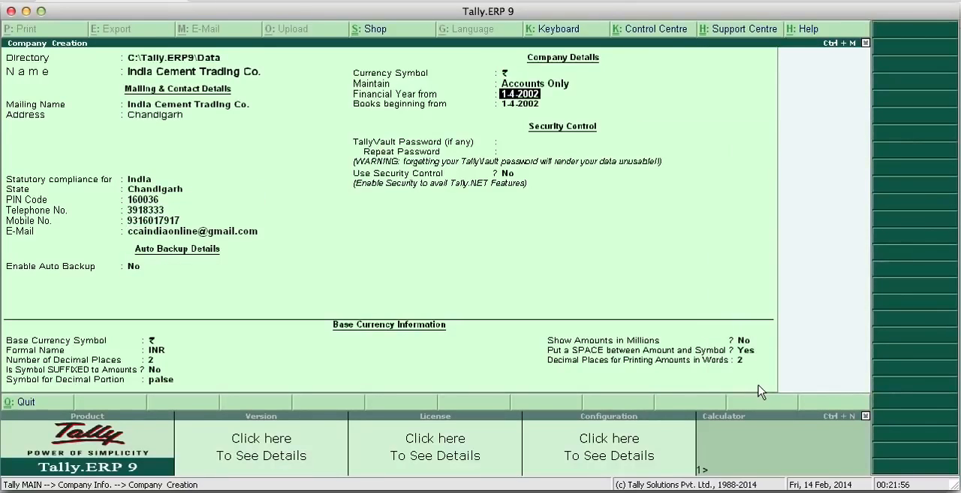
pyautogui.press('Return')
pyautogui.press('Return')
pyautogui.press('Return')
pyautogui.press('Return')
pyautogui.press('Return')
pyautogui.press('Return')
pyautogui.press('Return')
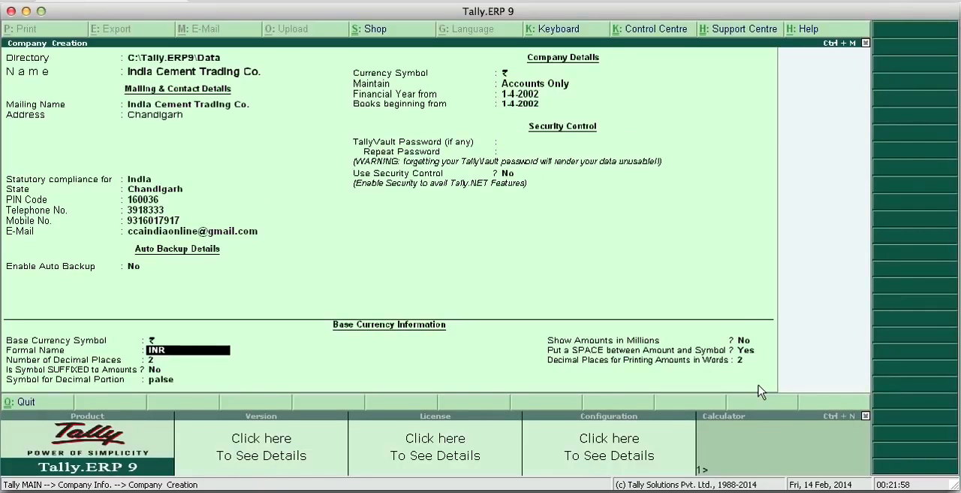
pyautogui.press('Return')
pyautogui.press('Return')
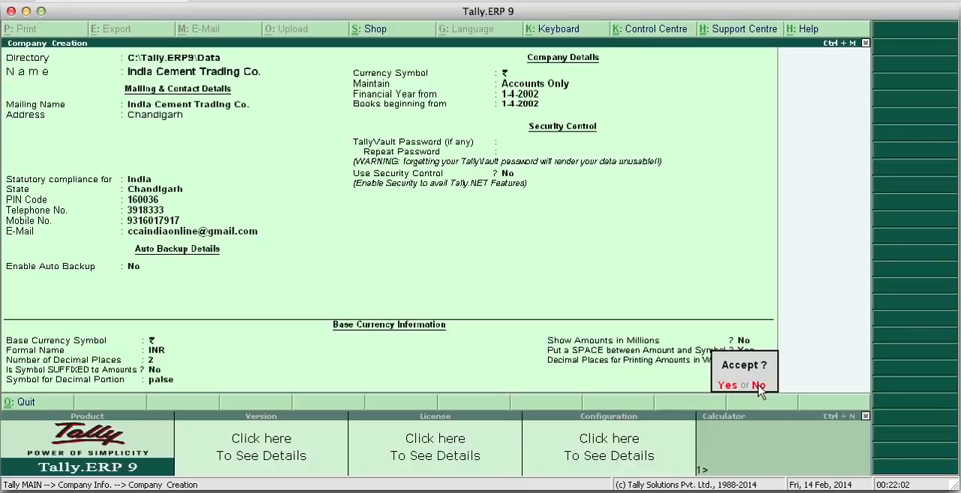
pyautogui.click(728, 386)
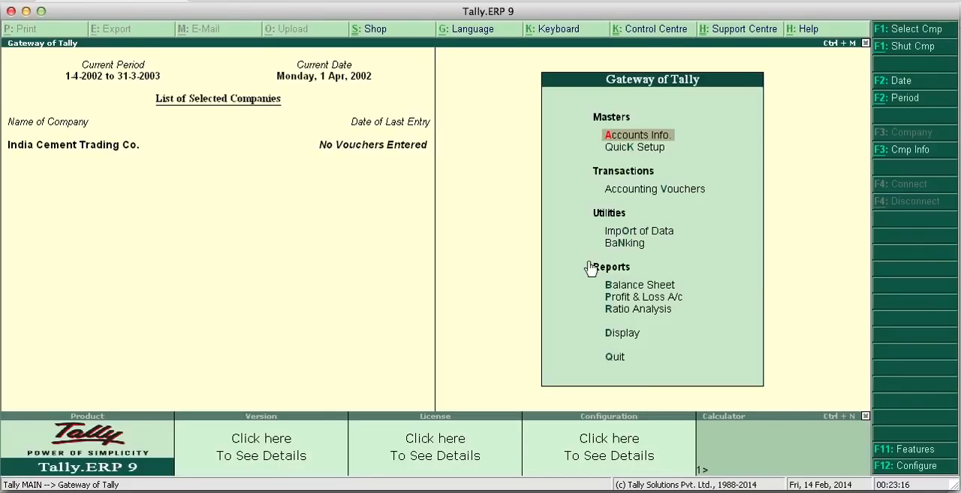
# - Open the creation form for a single ledger in India Cement Trading Co
pyautogui.click(640, 140)
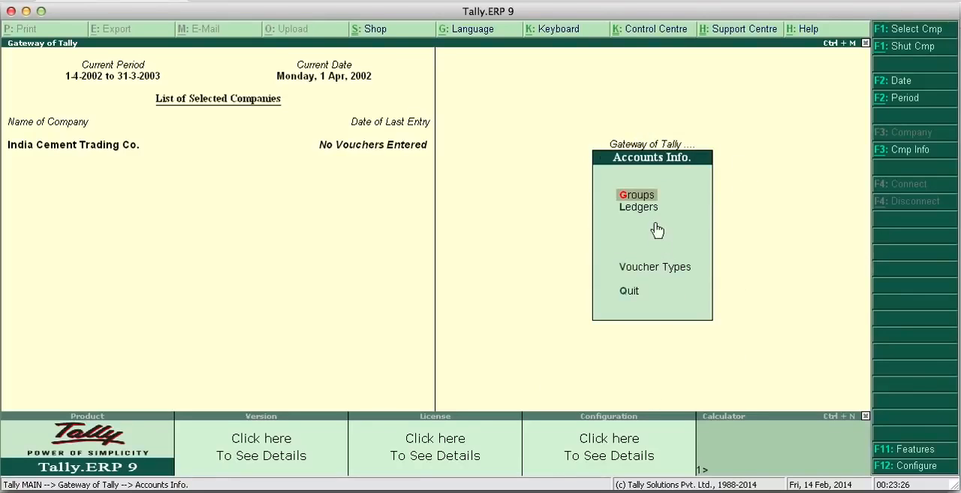
pyautogui.press('Down')
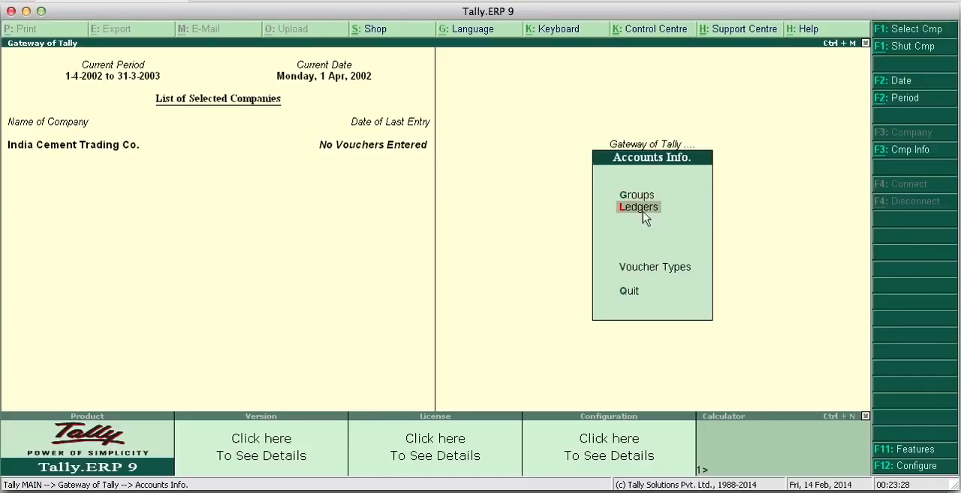
pyautogui.press('Down')
pyautogui.press('Up')
pyautogui.click(629, 213)
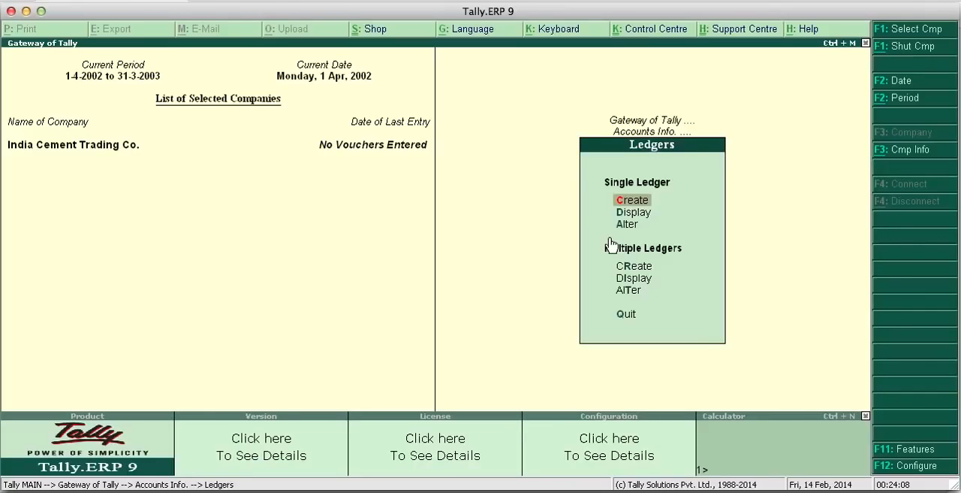
pyautogui.click(631, 202)
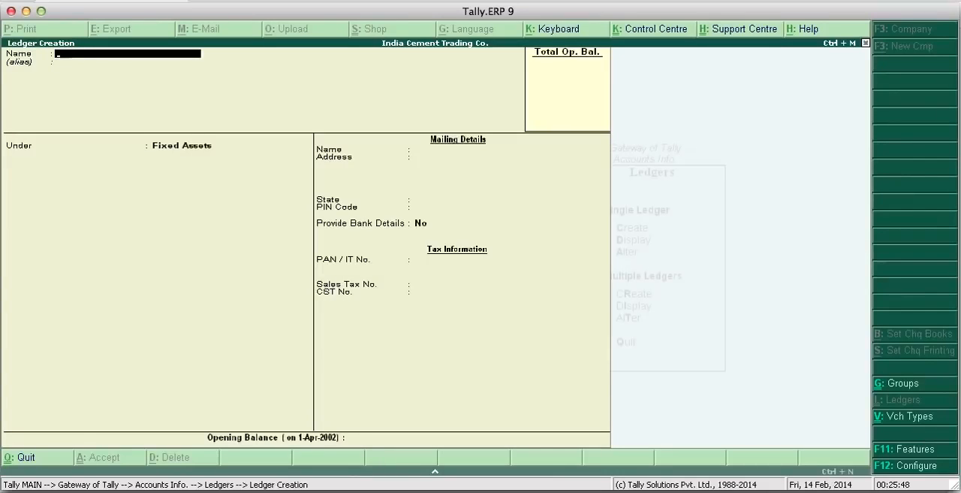
# - Name the ledger with the owner's name followed by "Capital A/c" and leave the alias blank
pyautogui.write('A.K.Sharma Caoi')
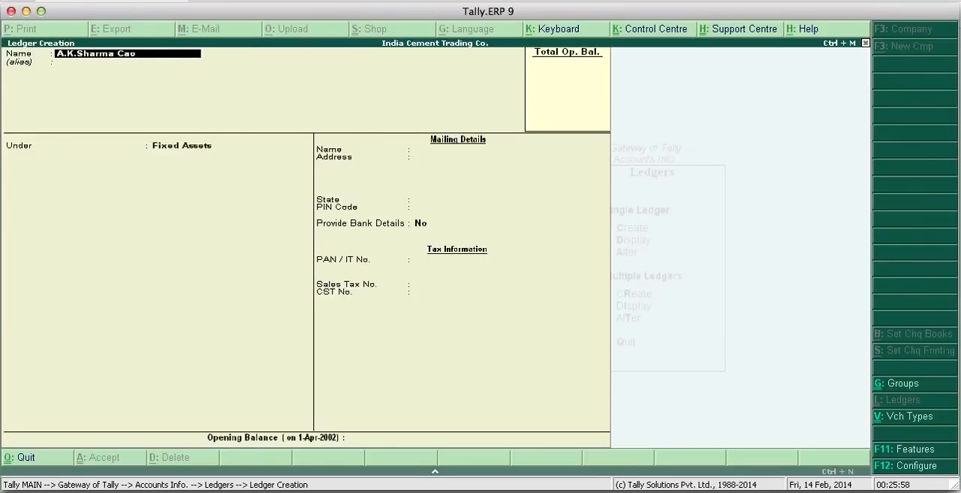
pyautogui.press('BackSpace')
pyautogui.press('BackSpace')
pyautogui.write('apital a')
pyautogui.press('BackSpace')
pyautogui.write('A/c')
pyautogui.press('Return')
pyautogui.press('Return')
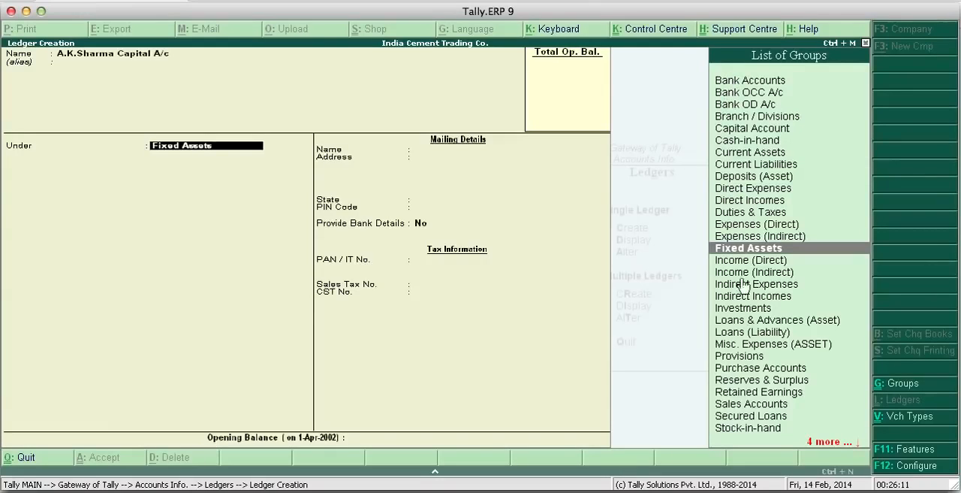
# - Place the owner's capital ledger under the Capital Account group
pyautogui.press('Down')
pyautogui.press('Down')
pyautogui.press('Down')
pyautogui.press('Down')
pyautogui.press('Down')
pyautogui.press('Down')
pyautogui.press('Down')
pyautogui.press('Down')
pyautogui.press('Down')
pyautogui.press('Down')
pyautogui.press('Down')
pyautogui.press('Down')
pyautogui.press('Down')
pyautogui.press('Down')
pyautogui.press('Down')
pyautogui.press('Down')
pyautogui.press('Down')
pyautogui.press('Down')
pyautogui.press('Down')
pyautogui.press('Down')
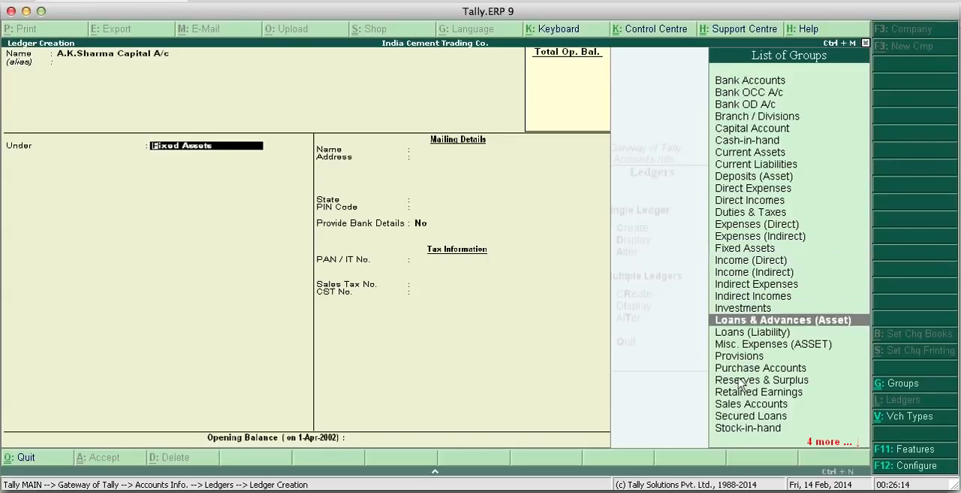
pyautogui.press('Up')
pyautogui.press('Up')
pyautogui.press('Up')
pyautogui.press('Up')
pyautogui.press('Up')
pyautogui.press('Up')
pyautogui.press('Up')
pyautogui.press('Up')
pyautogui.press('Up')
pyautogui.press('Up')
pyautogui.press('Up')
pyautogui.press('Up')
pyautogui.press('Up')
pyautogui.press('Up')
pyautogui.press('Up')
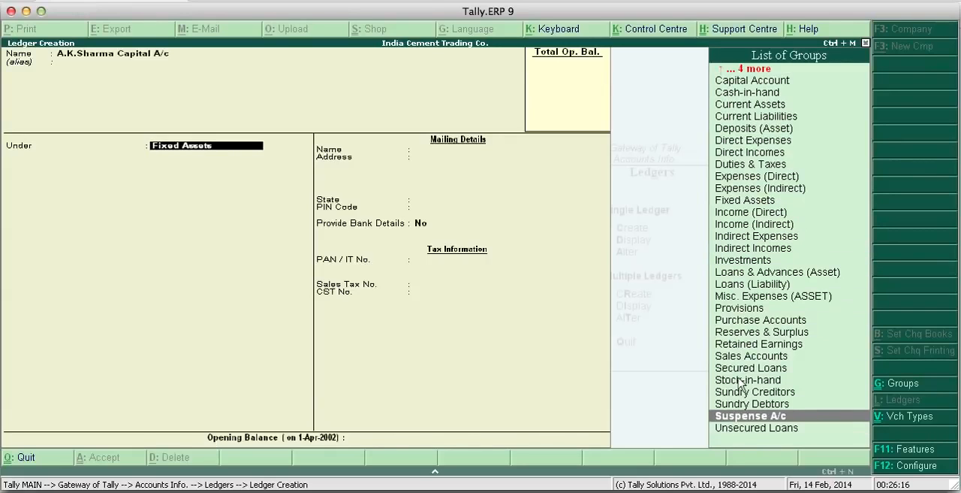
pyautogui.press('Up')
pyautogui.press('Up')
pyautogui.press('Up')
pyautogui.press('Up')
pyautogui.press('Up')
pyautogui.press('Up')
pyautogui.press('Up')
pyautogui.press('Up')
pyautogui.press('Up')
pyautogui.press('Up')
pyautogui.press('Up')
pyautogui.press('Up')
pyautogui.press('Up')
pyautogui.press('Up')
pyautogui.press('Up')
pyautogui.press('Up')
pyautogui.press('Up')
pyautogui.press('Up')
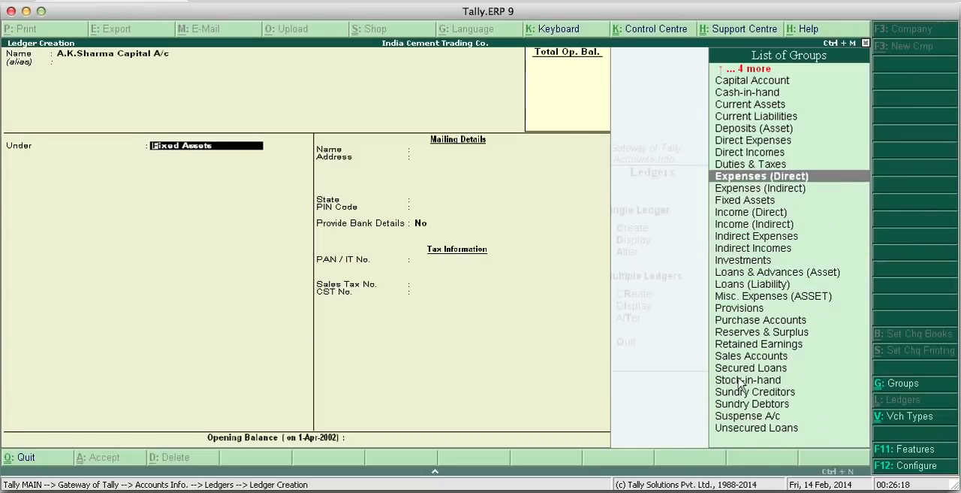
pyautogui.press('Down')
pyautogui.press('Down')
pyautogui.press('Down')
pyautogui.press('Down')
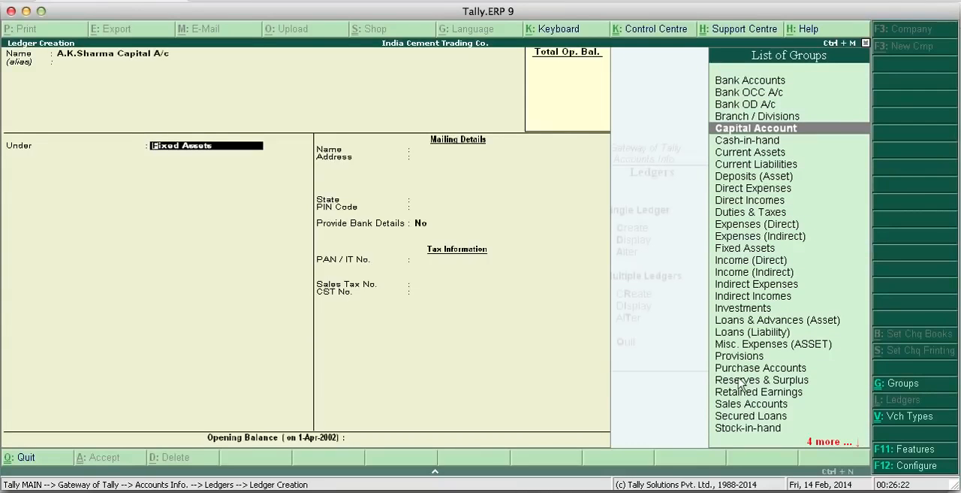
pyautogui.click(748, 129)
pyautogui.click(748, 129)
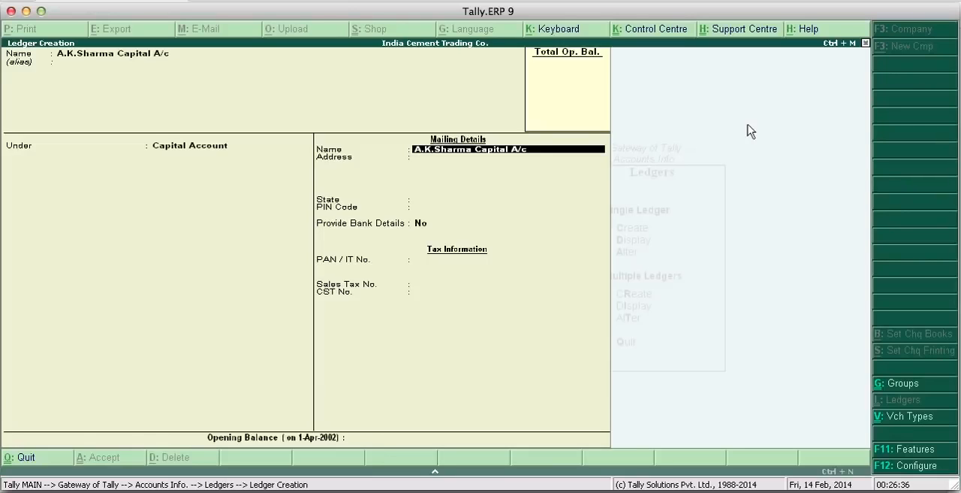
# - Set the state to Not Applicable, leave the address, bank, tax and opening balance details unfilled, and save the capital ledger
pyautogui.press('Return')
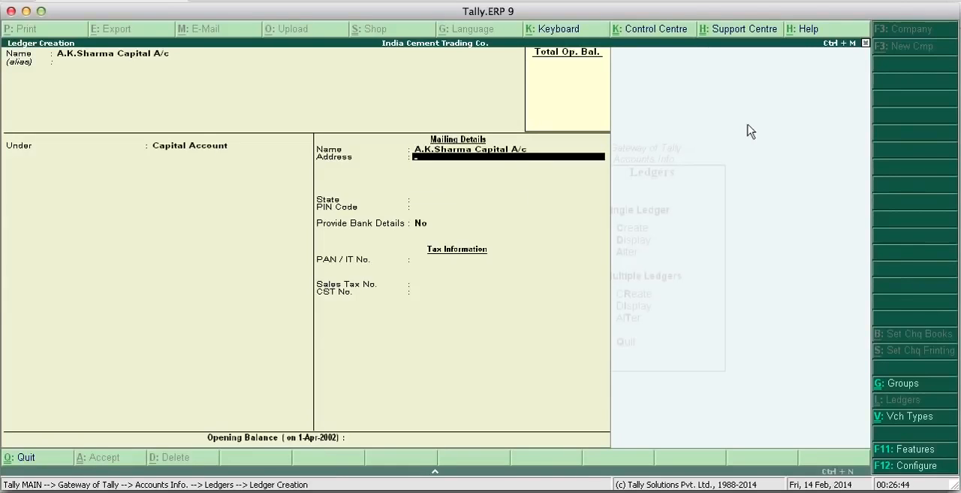
pyautogui.press('Return')
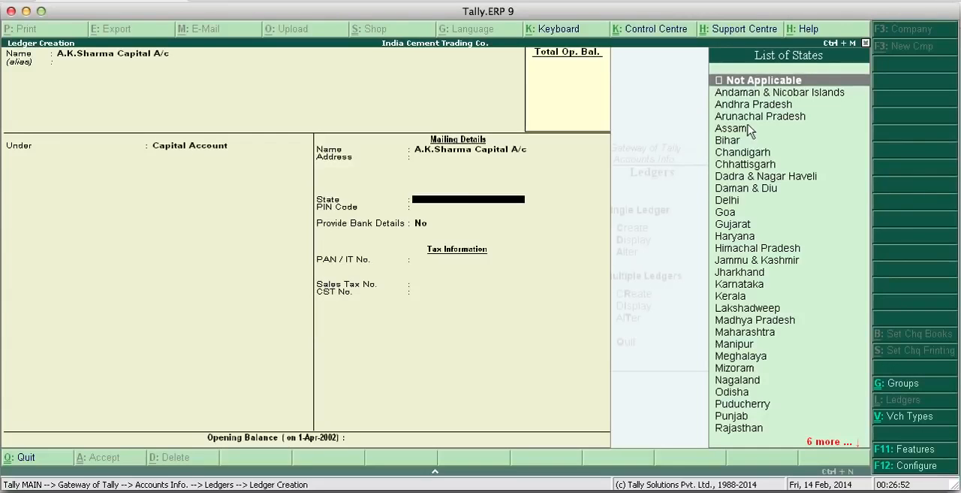
pyautogui.press('Return')
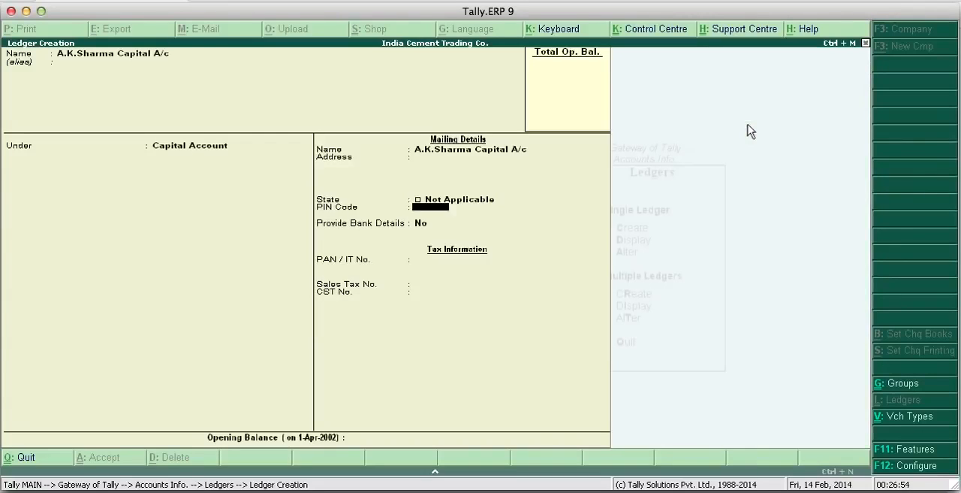
pyautogui.press('Return')
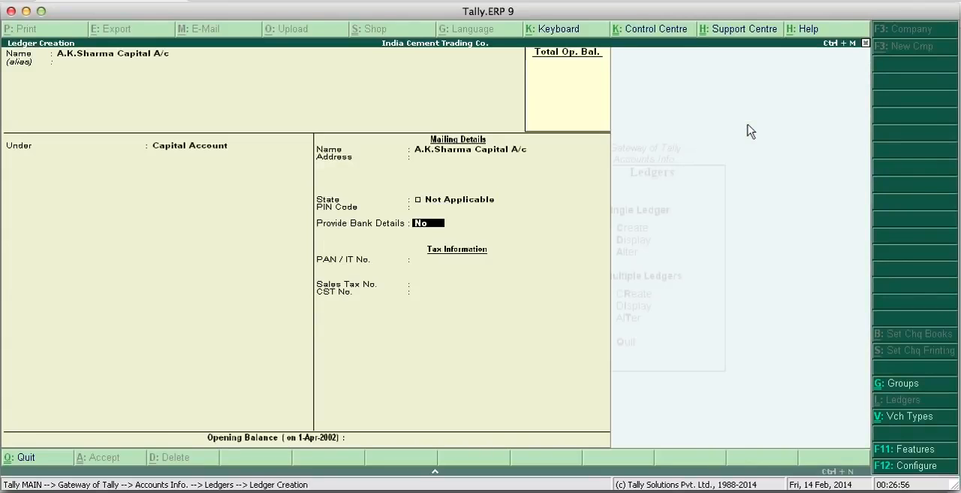
pyautogui.press('Return')
pyautogui.press('Return')
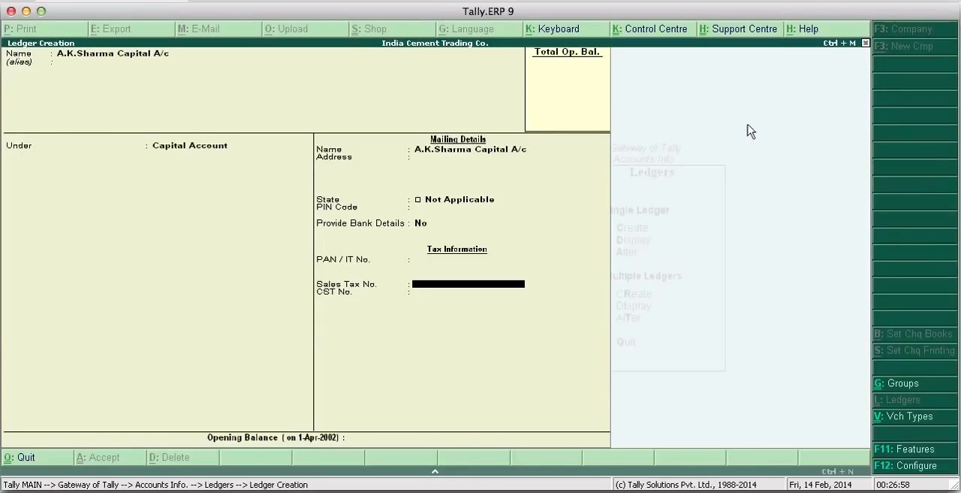
pyautogui.press('Return')
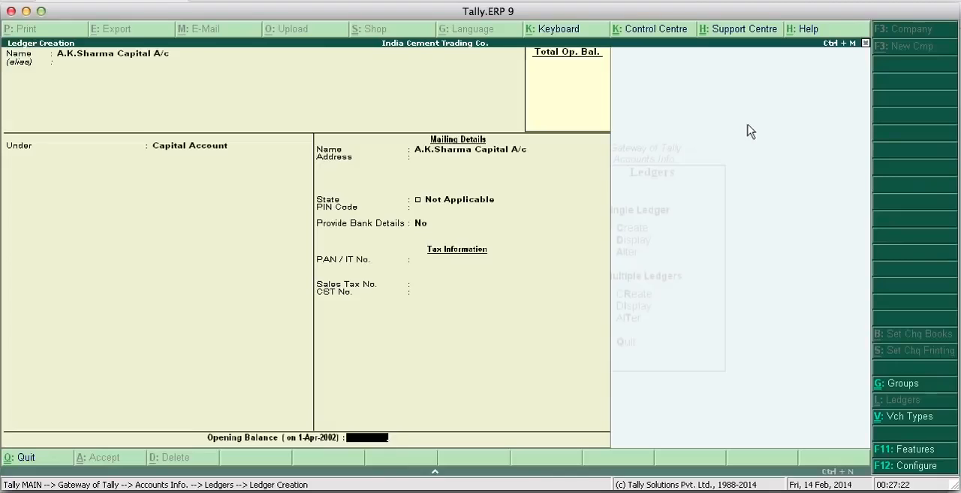
pyautogui.press('Return')
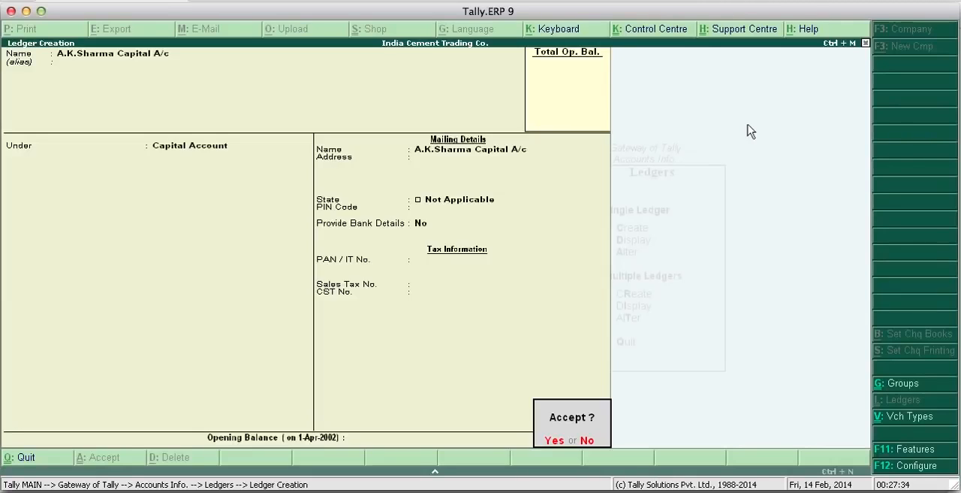
pyautogui.press('Return')
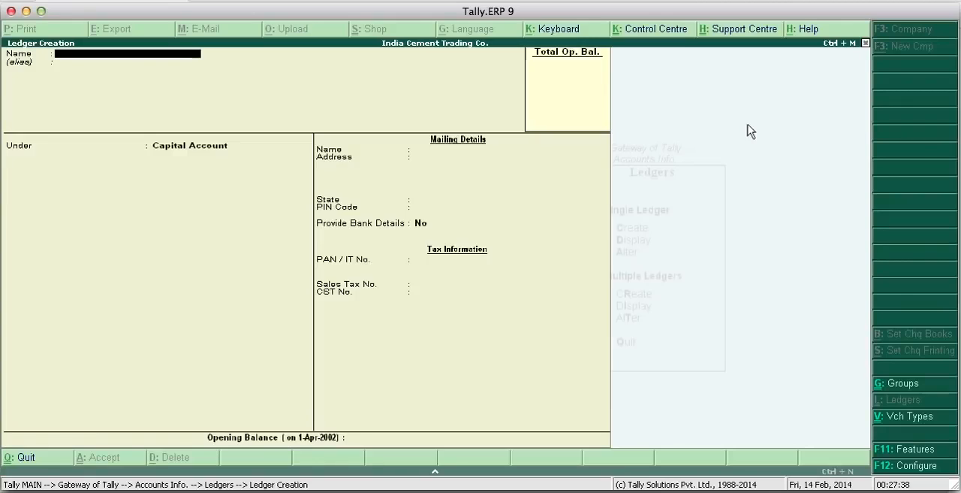
# - Name a new ledger P.N. Bank, without an alias, and place it under the Bank Accounts group
pyautogui.write('P.N.')
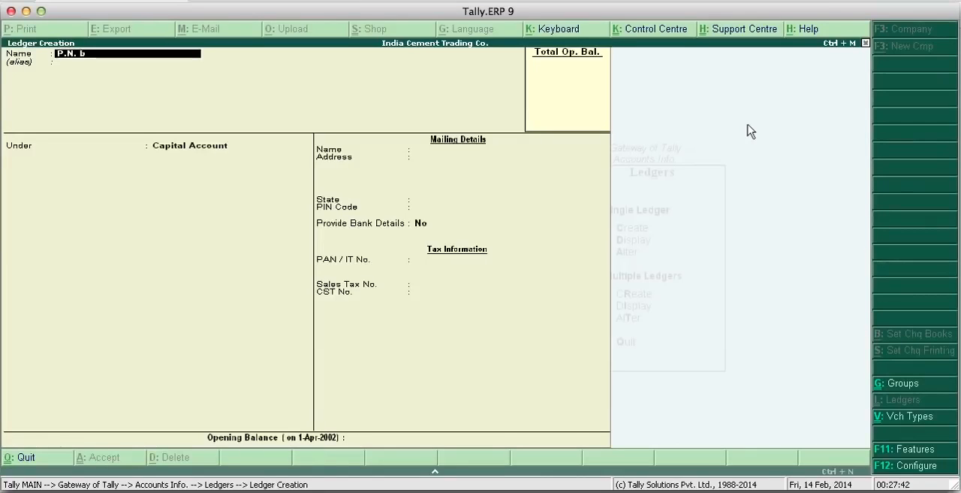
pyautogui.write(' Bank')
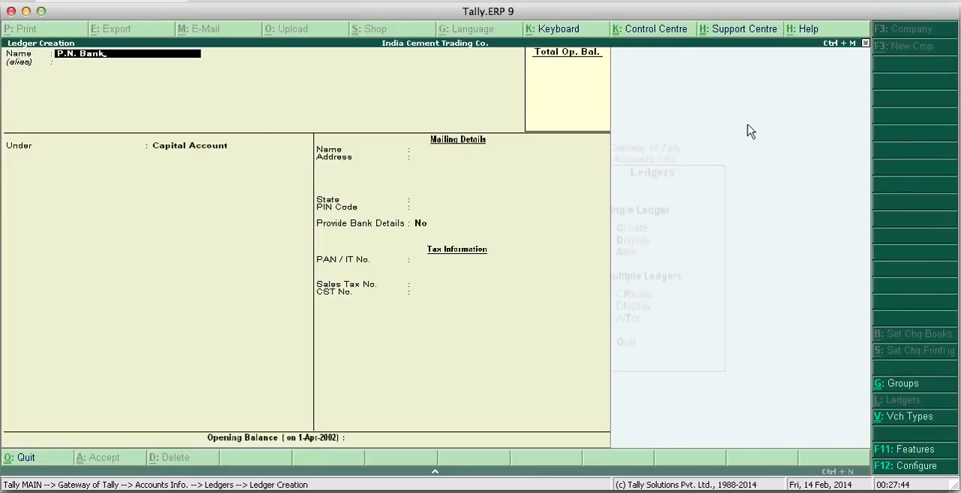
pyautogui.press('Return')
pyautogui.press('Return')
pyautogui.press('Up')
pyautogui.press('Up')
pyautogui.press('Up')
pyautogui.press('Up')
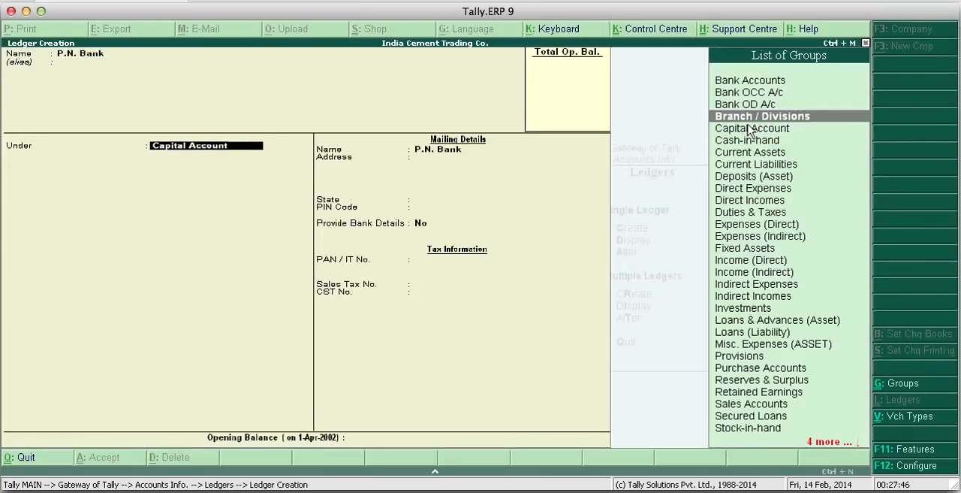
pyautogui.press('Return')
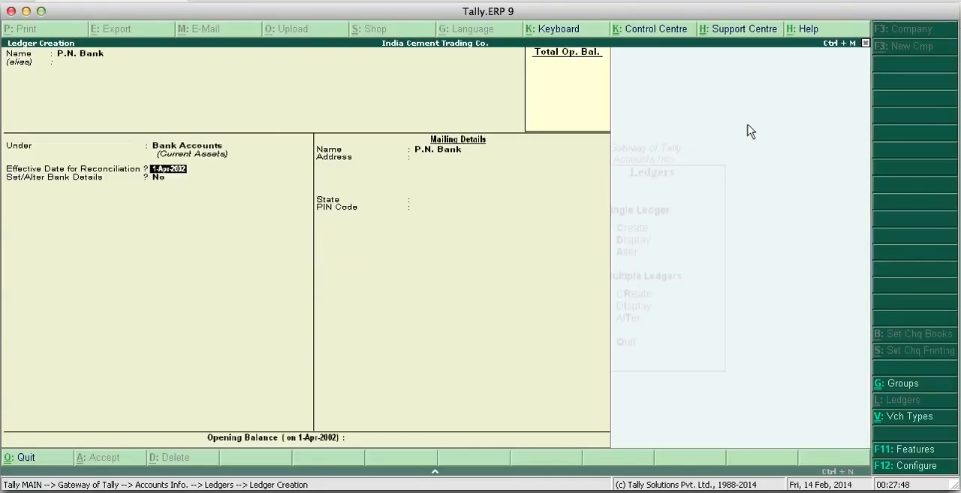
# - Keep the 1-Apr-2002 reconciliation date and No for bank details, set the state to Not Applicable, and save the P.N. Bank ledger
pyautogui.press('Return')
pyautogui.press('Return')
pyautogui.press('Return')
pyautogui.press('Return')
pyautogui.press('Return')
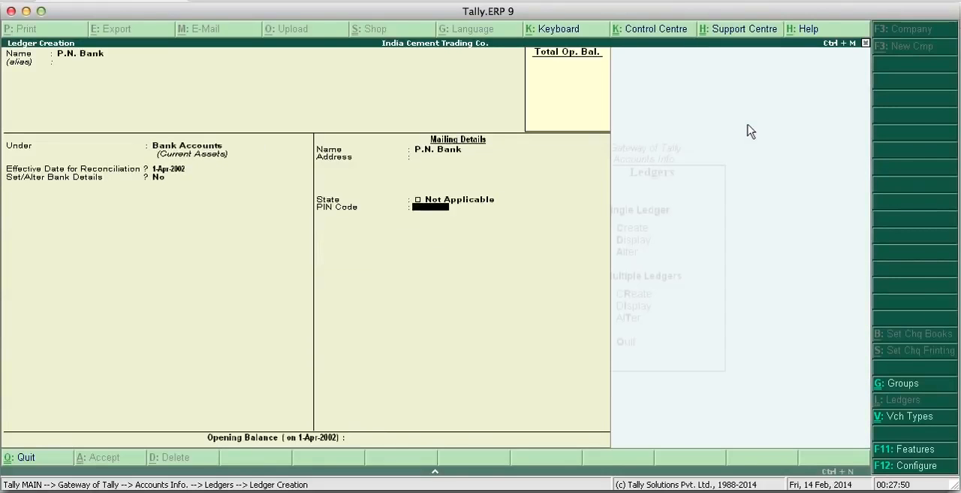
pyautogui.press('Return')
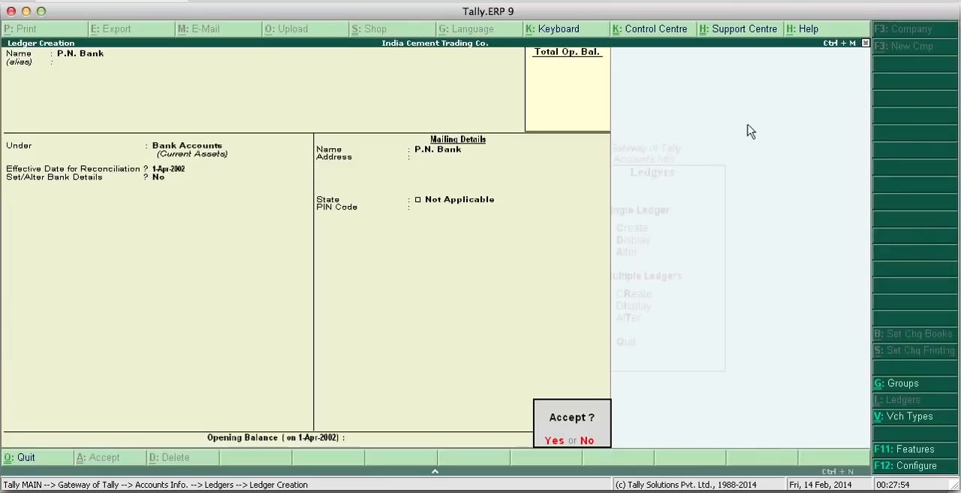
pyautogui.press('Return')
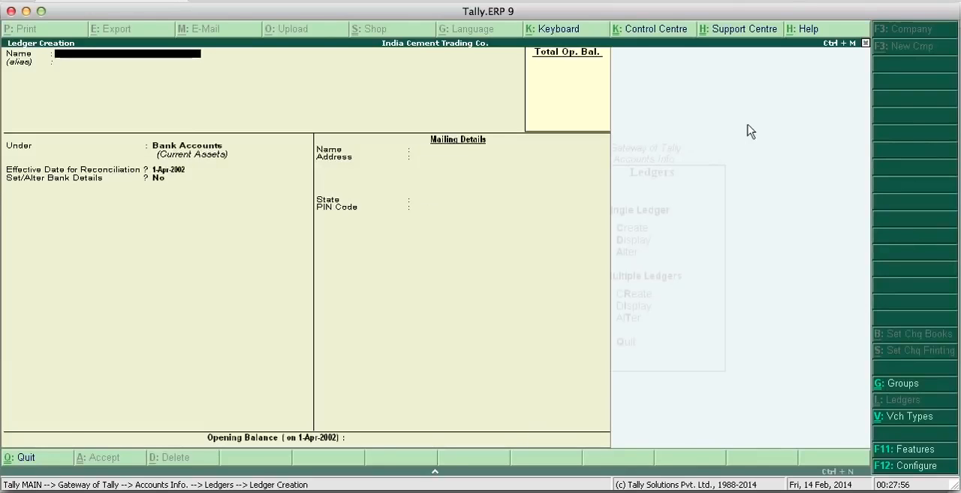
# - Name a new ledger Furniture & Fixture A/c and leave its alias blank
pyautogui.write('Furnitur')
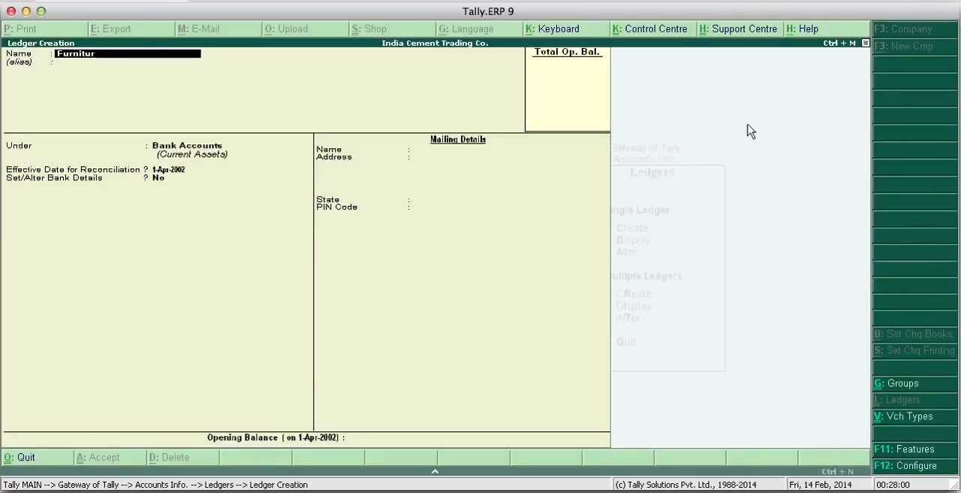
pyautogui.write('e & fix')
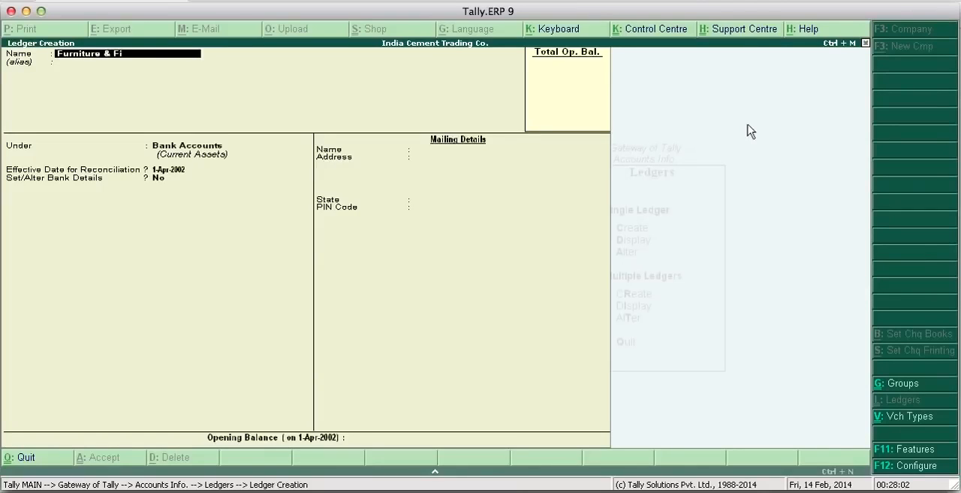
pyautogui.write('ture A/c')
pyautogui.press('Return')
pyautogui.press('Return')
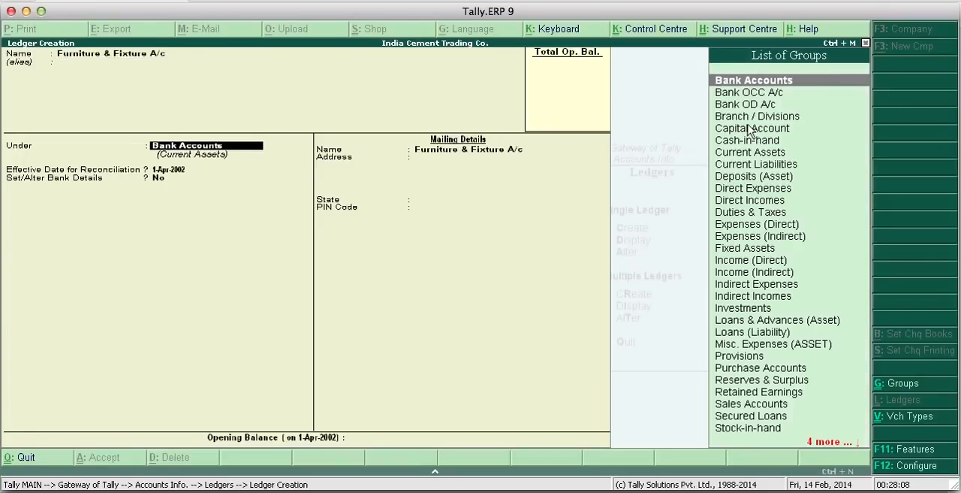
# - Place the Furniture & Fixture A/c ledger under the Fixed Assets group, leave bank details at No and the opening balance empty, and save it
pyautogui.press('Down')
pyautogui.press('Down')
pyautogui.press('Down')
pyautogui.press('Down')
pyautogui.press('Down')
pyautogui.press('Down')
pyautogui.press('Down')
pyautogui.press('Down')
pyautogui.press('Down')
pyautogui.press('Down')
pyautogui.press('Down')
pyautogui.press('Down')
pyautogui.press('Down')
pyautogui.press('Down')
pyautogui.press('Down')
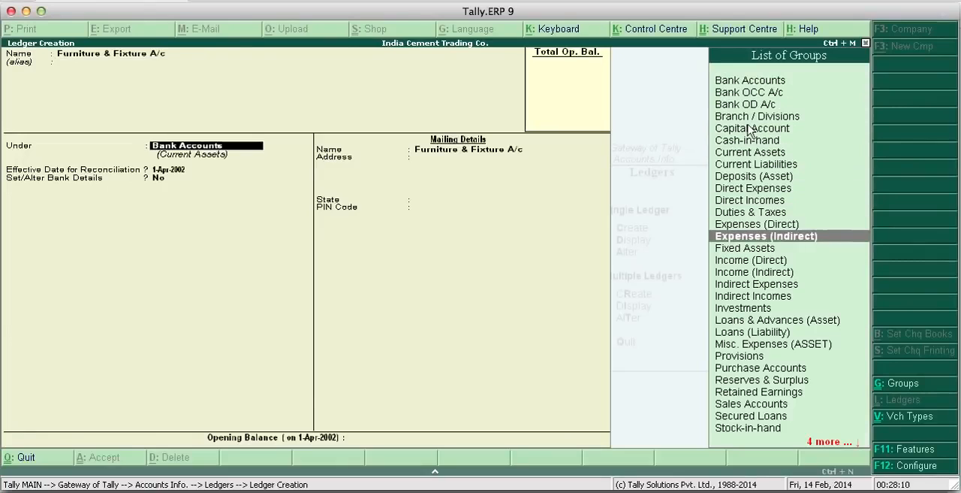
pyautogui.press('Up')
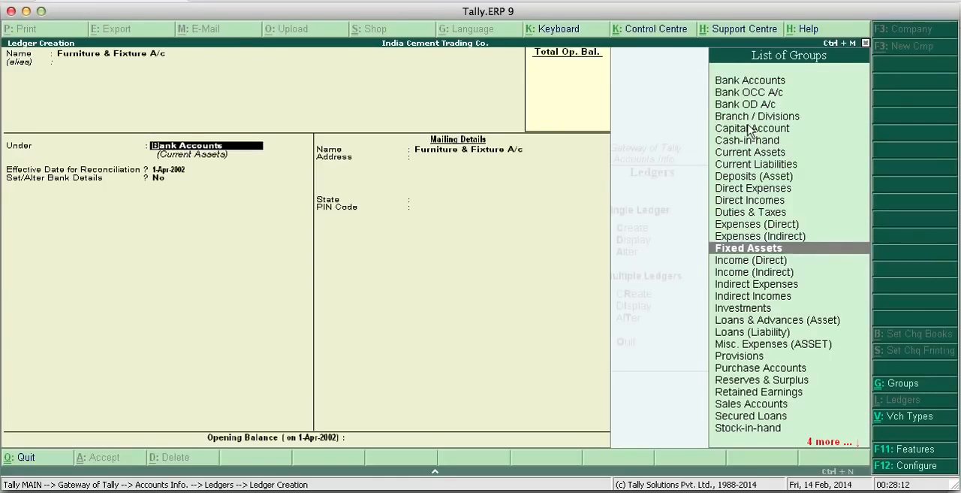
pyautogui.press('Return')
pyautogui.press('Return')
pyautogui.press('Return')
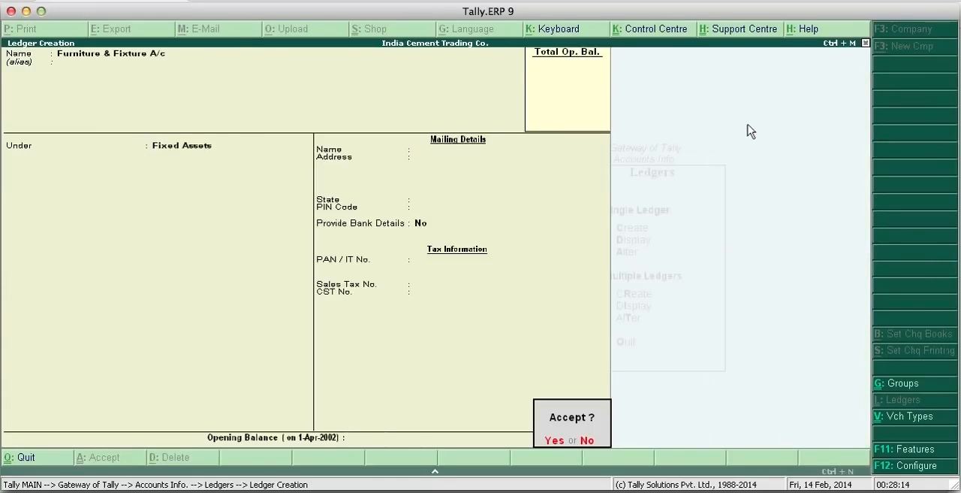
pyautogui.press('Return')
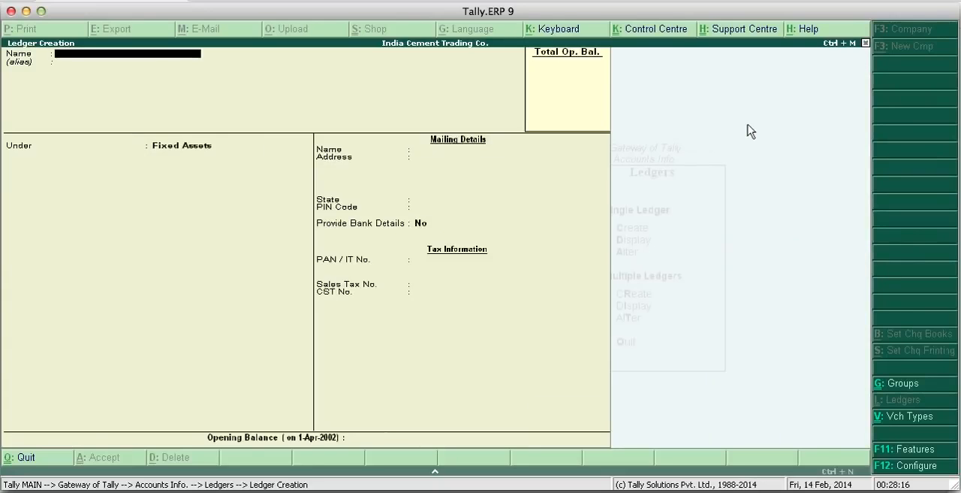
# - Name a new ledger Ram Wood Works A/c and leave its alias blank
pyautogui.write('H')
pyautogui.press('BackSpace')
pyautogui.write('Ram Wo')
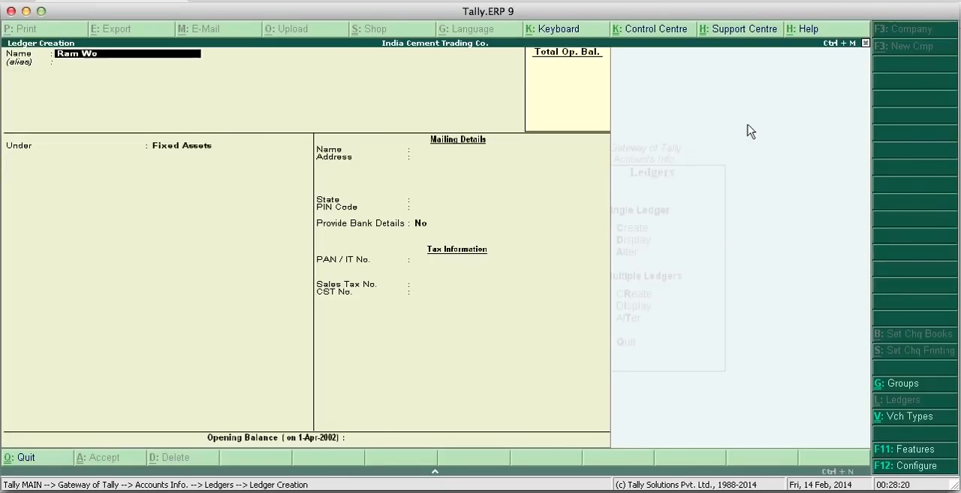
pyautogui.write('od Works A/c')
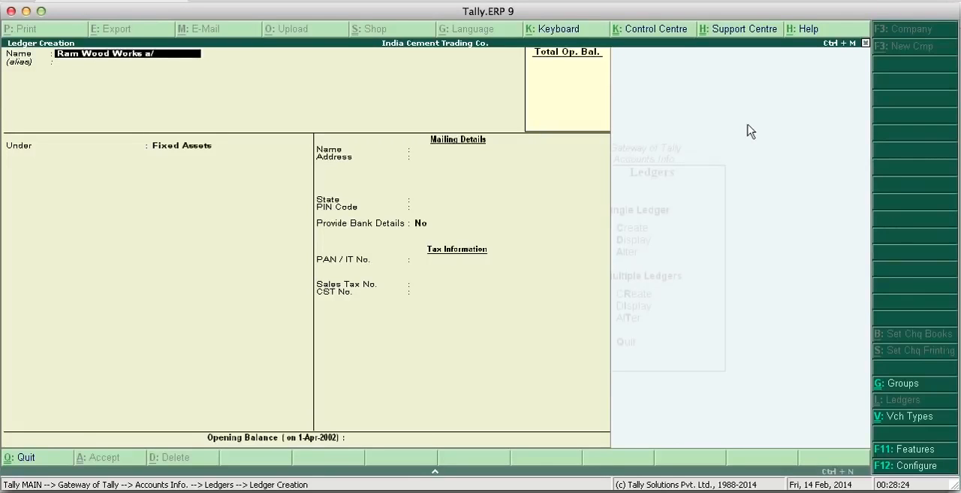
pyautogui.press('Return')
pyautogui.press('Return')
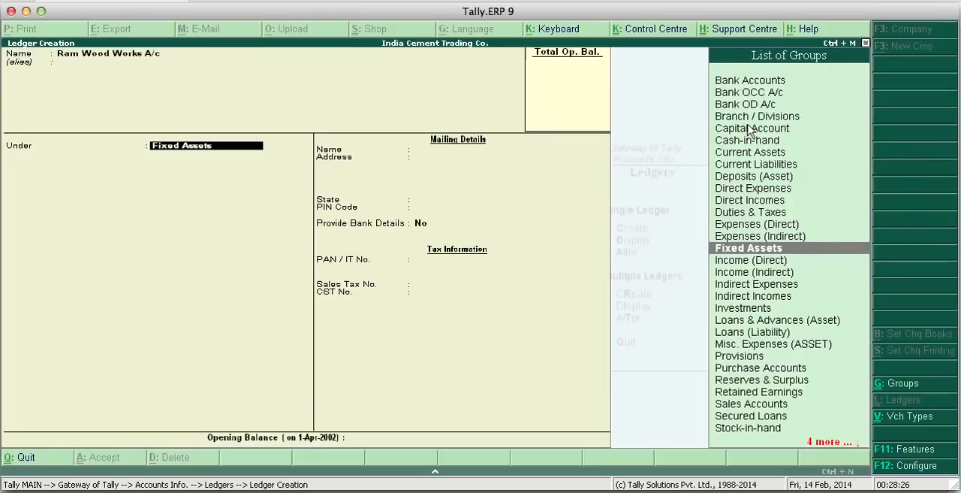
# - Place the Ram Wood Works A/c ledger under Sundry Creditors and set Maintain balances bill-by-bill to No
pyautogui.write('Su')
pyautogui.press('Up')
pyautogui.press('Up')
pyautogui.press('Up')
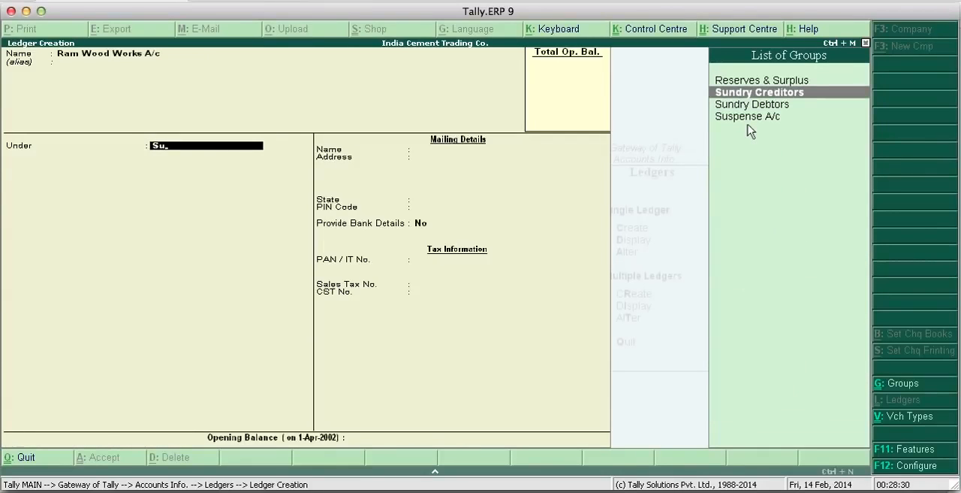
pyautogui.press('Return')
pyautogui.press('Return')
pyautogui.press('Up')
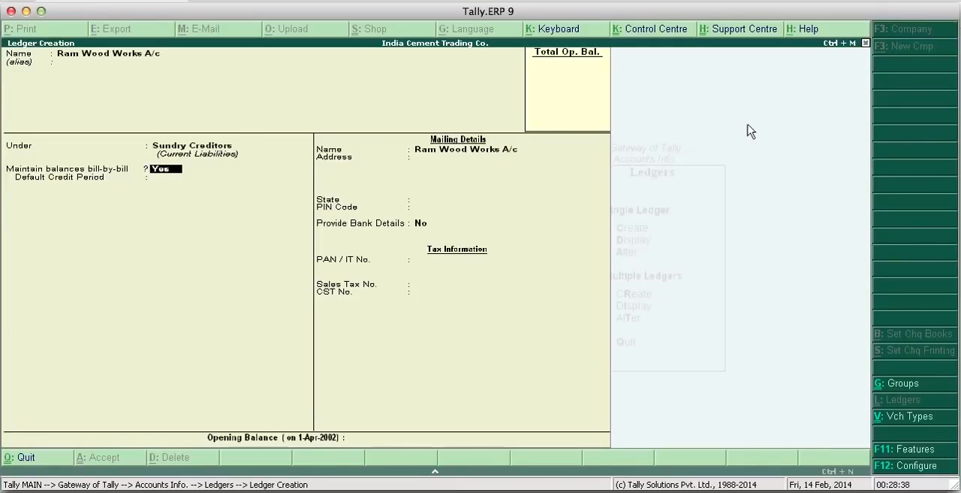
pyautogui.write('n')
pyautogui.press('Return')
pyautogui.press('Return')
pyautogui.press('Return')
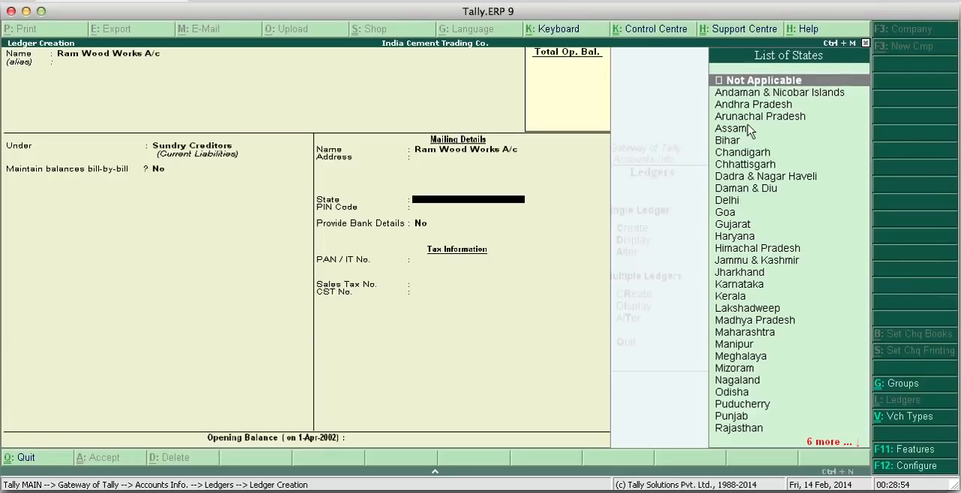
# - Set the state to Not Applicable, leave the address, bank, tax and opening balance details unfilled, and save the Ram Wood Works A/c ledger
pyautogui.press('Return')
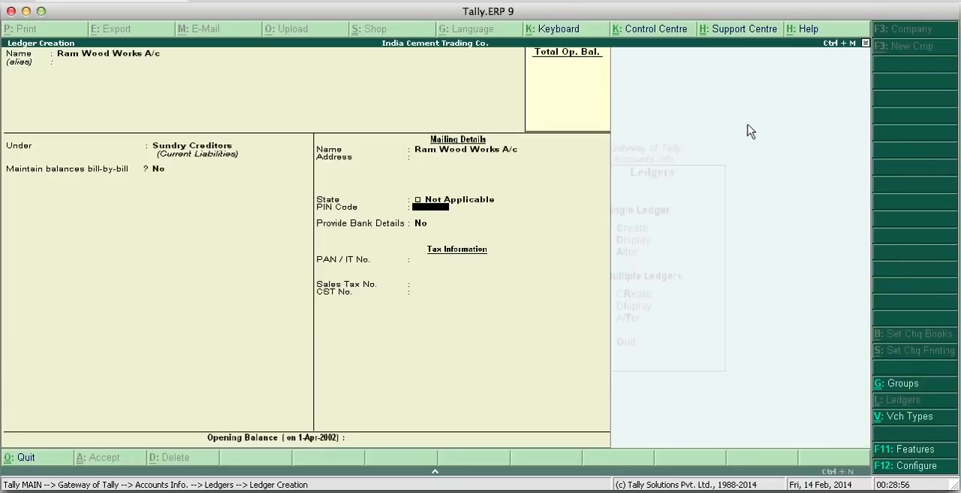
pyautogui.press('Return')
pyautogui.press('Return')
pyautogui.press('Return')
pyautogui.press('Return')
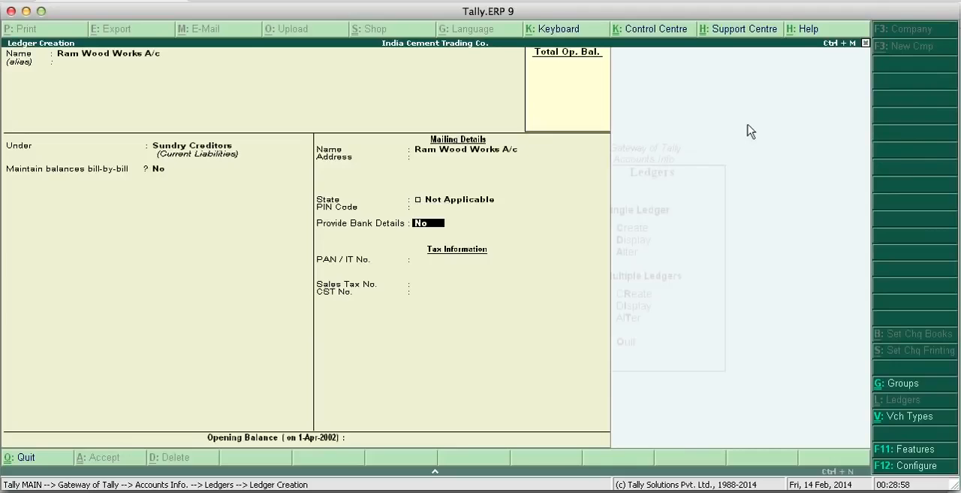
pyautogui.press('Return')
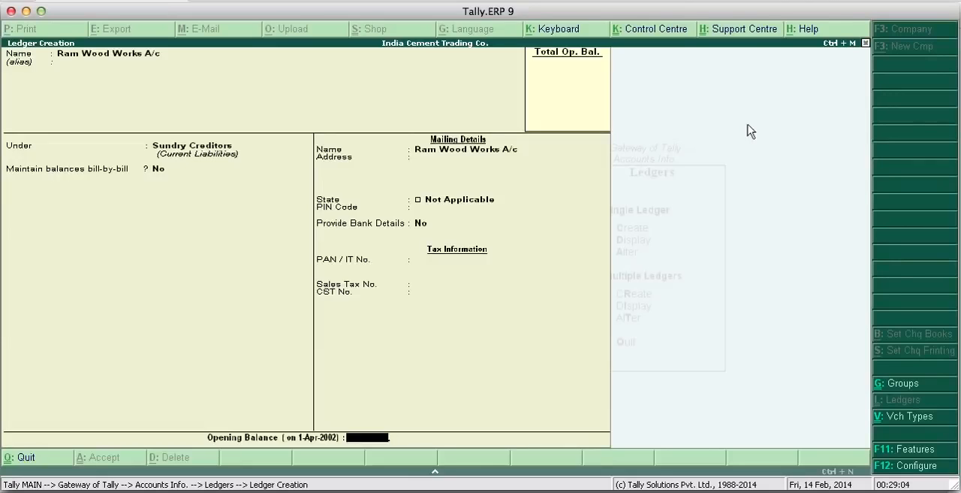
pyautogui.press('Return')
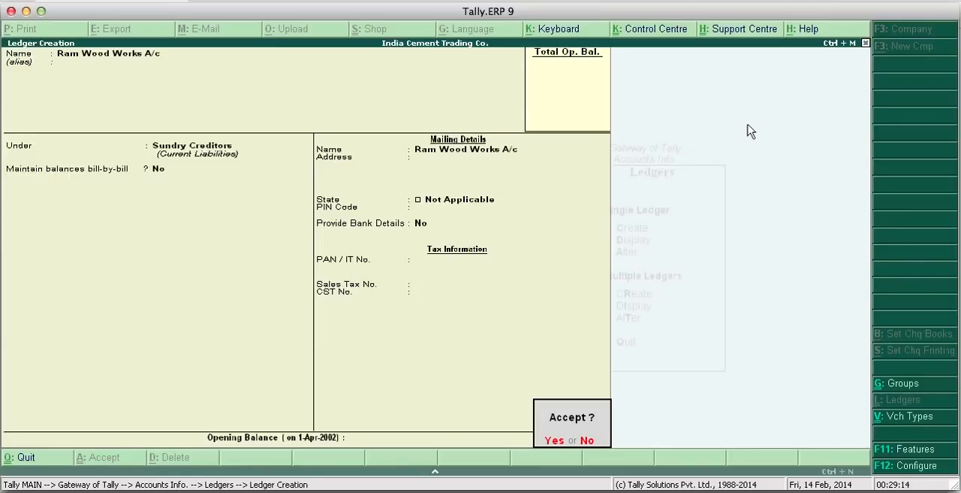
pyautogui.press('Return')
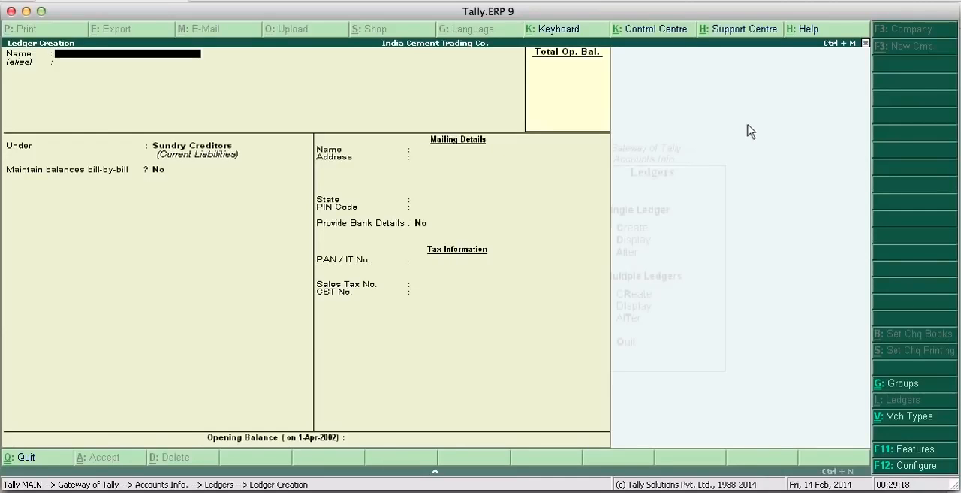
# - Name a new ledger Computer A/c and leave its alias blank
pyautogui.write('Computer A/c')
pyautogui.press('Return')
pyautogui.press('Return')
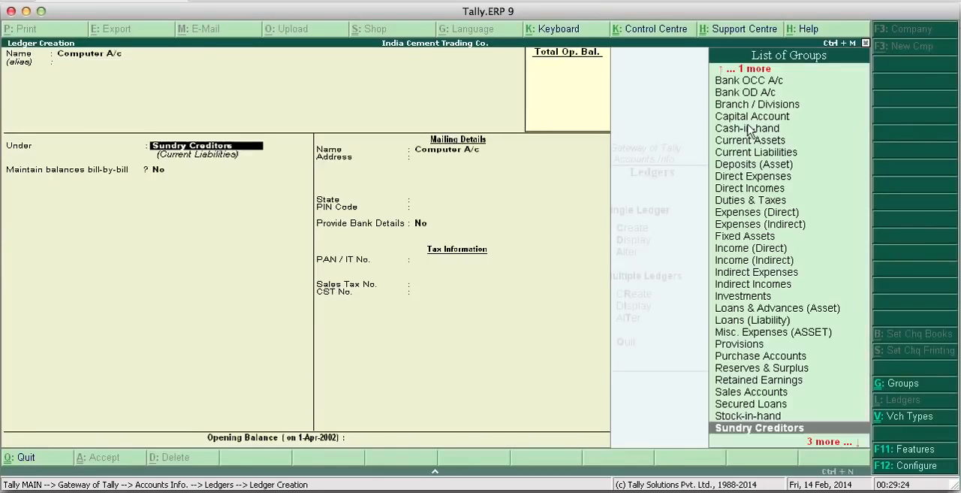
# - Place the Computer A/c ledger under the Fixed Assets group, keep No for bank details and no opening balance, and save it
pyautogui.press('Down')
pyautogui.press('Down')
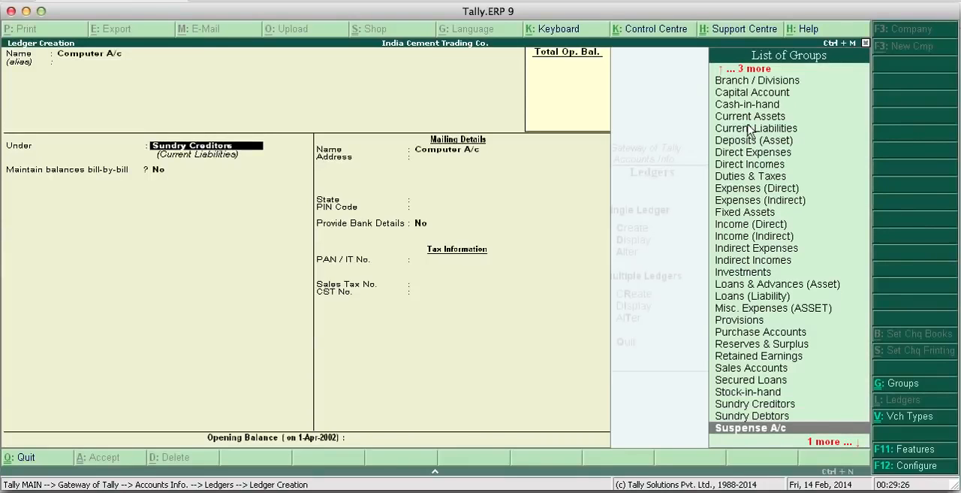
pyautogui.write('f')
pyautogui.press('BackSpace')
pyautogui.press('BackSpace')
pyautogui.press('BackSpace')
pyautogui.press('BackSpace')
pyautogui.press('BackSpace')
pyautogui.press('BackSpace')
pyautogui.press('BackSpace')
pyautogui.press('BackSpace')
pyautogui.press('BackSpace')
pyautogui.press('BackSpace')
pyautogui.press('BackSpace')
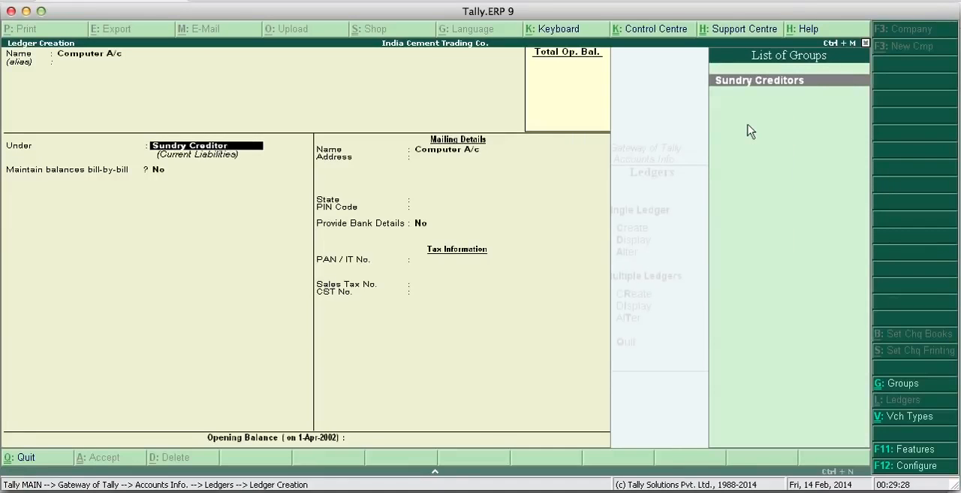
pyautogui.press('BackSpace')
pyautogui.press('BackSpace')
pyautogui.press('BackSpace')
pyautogui.press('BackSpace')
pyautogui.press('BackSpace')
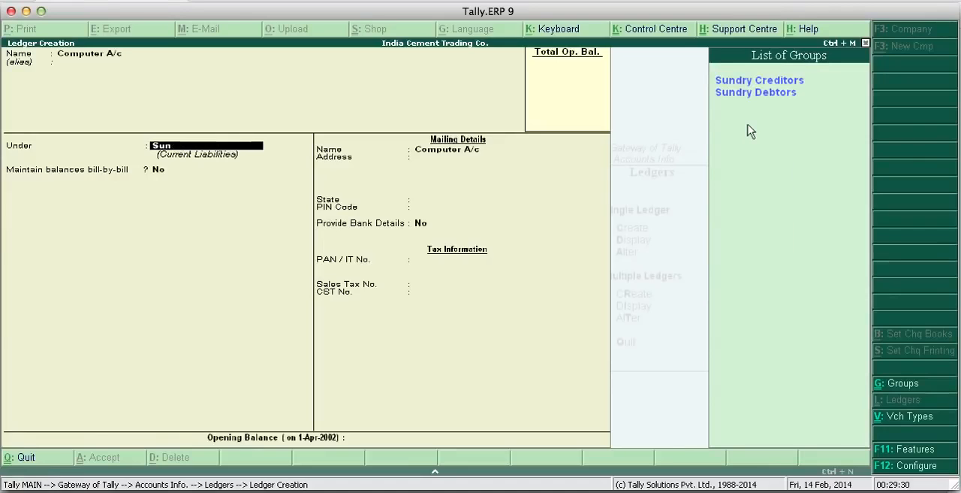
pyautogui.write('F')
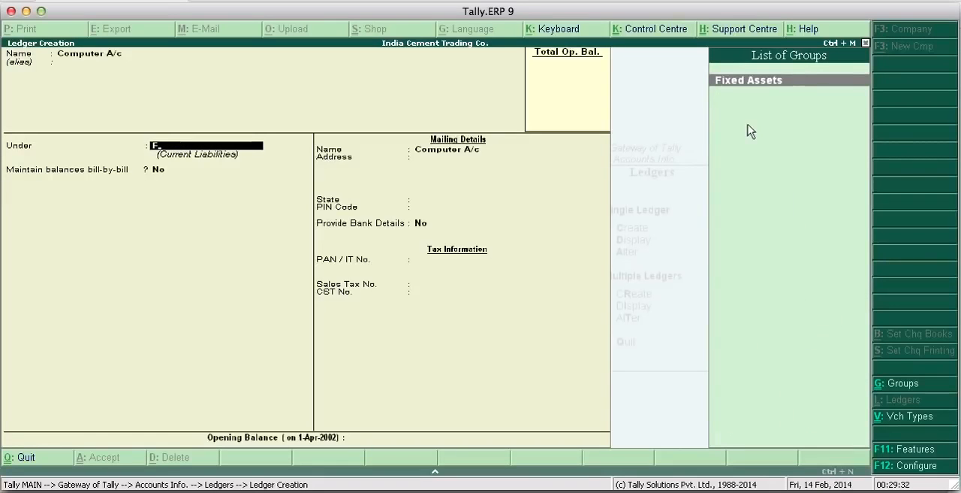
pyautogui.press('Return')
pyautogui.press('Return')
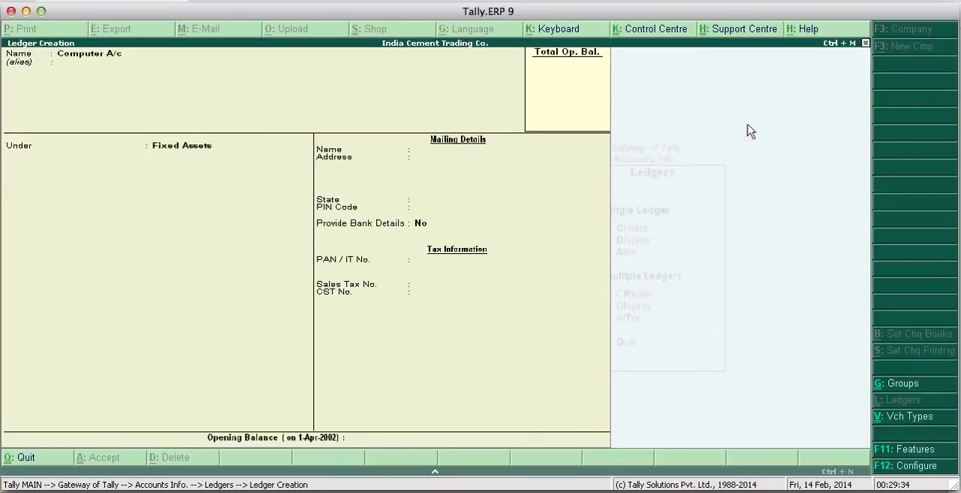
pyautogui.press('Return')
pyautogui.press('Return')
# - Name a new ledger H P Ltd A/c and leave its alias blank
pyautogui.write('H')
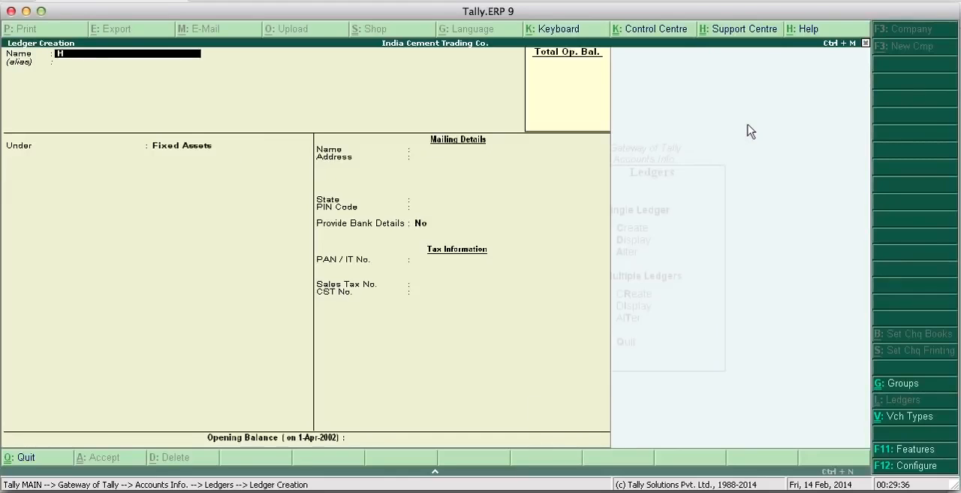
pyautogui.write(' P Ltd A/c')
pyautogui.press('Return')
pyautogui.press('Return')
# - Place H P Ltd A/c under Sundry Creditors, keep bill-by-bill balances at No, set the state to Not Applicable, and save the ledger
pyautogui.write('Su')
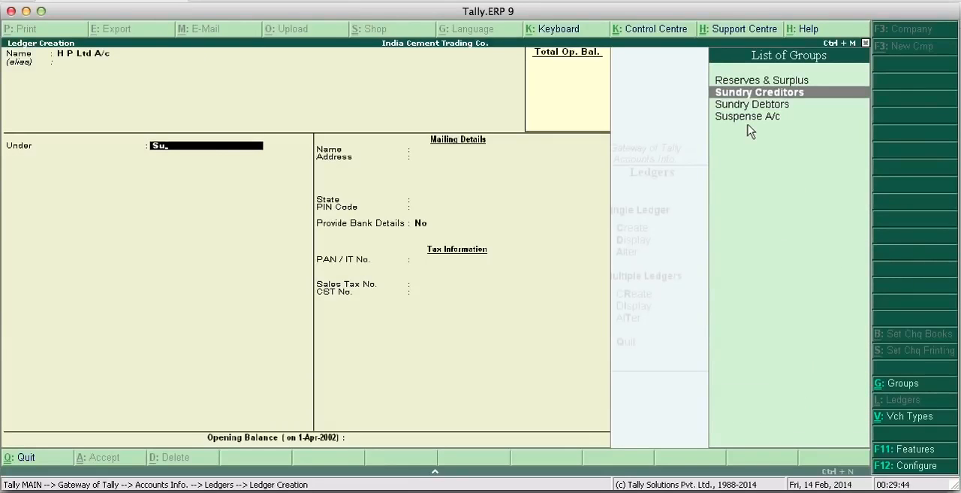
pyautogui.press('Return')
pyautogui.press('Return')
pyautogui.press('Return')
pyautogui.press('Return')
pyautogui.press('Return')
pyautogui.press('Return')
pyautogui.press('Return')
pyautogui.press('Return')
pyautogui.press('Return')
pyautogui.press('Return')
pyautogui.press('Return')
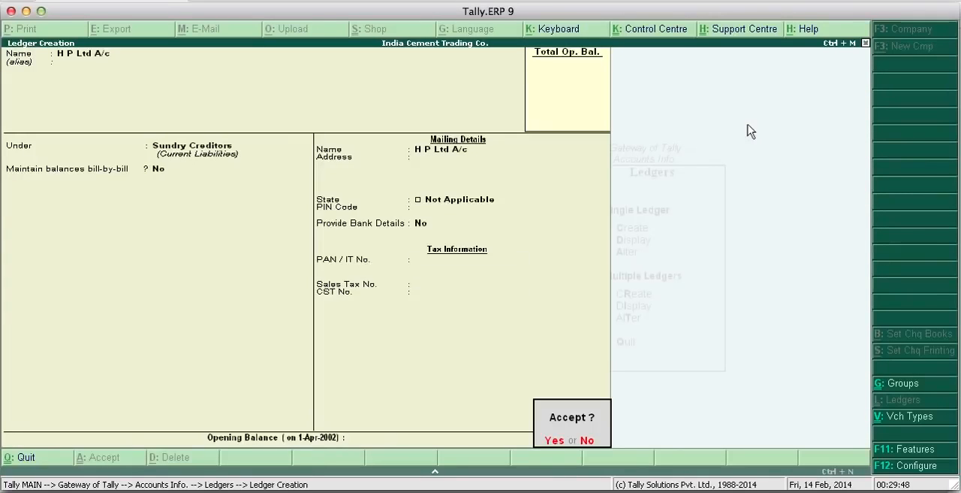
pyautogui.press('Return')
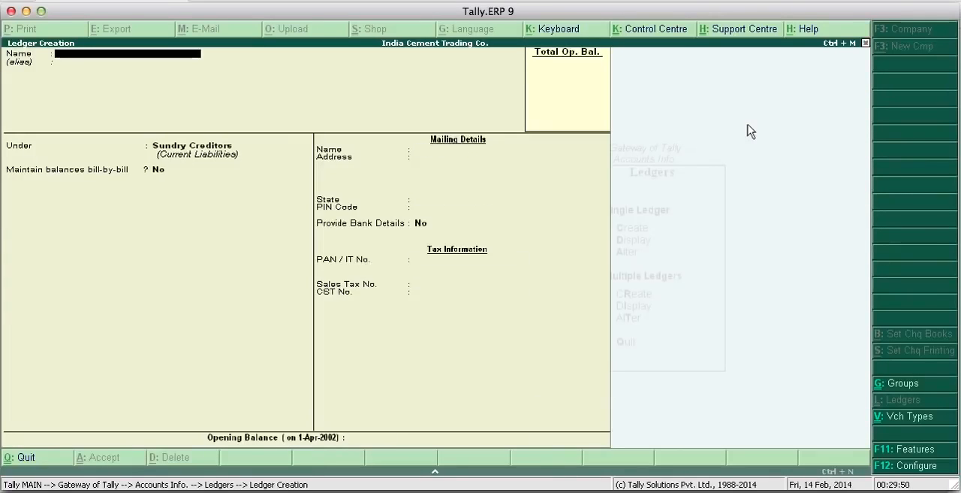
# - Name a new ledger Advertisement Exp. A/c and leave its alias blank
pyautogui.write('Advertisement')
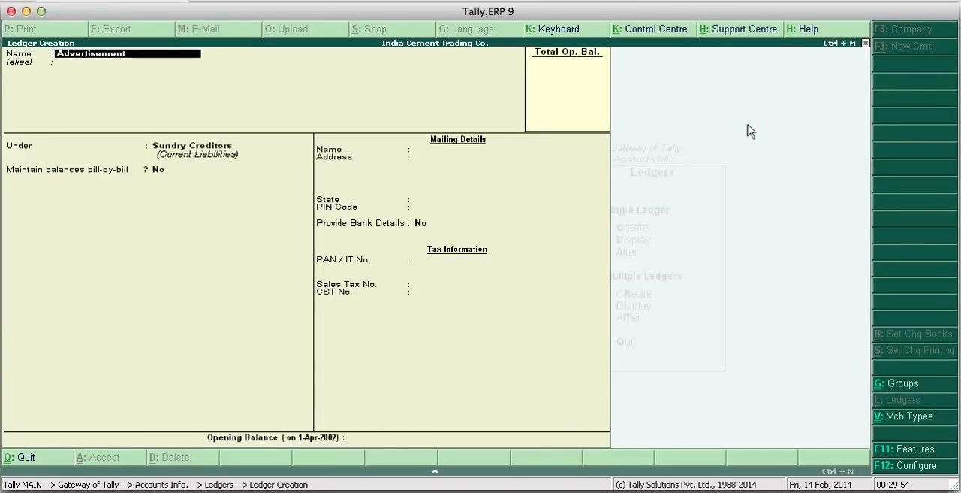
pyautogui.write(' Exp. a/c')
pyautogui.press('Return')
pyautogui.press('Return')
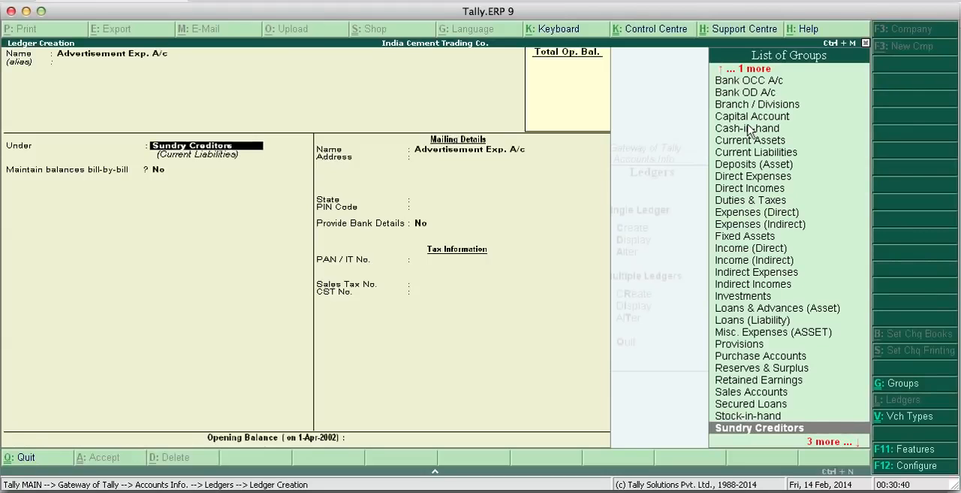
# - Place the Advertisement Exp. A/c ledger under Indirect Expenses, keep No for bank details and no opening balance, and save it
pyautogui.press('Up')
pyautogui.press('Up')
pyautogui.press('Up')
pyautogui.press('Up')
pyautogui.press('Up')
pyautogui.press('Up')
pyautogui.press('Up')
pyautogui.press('Up')
pyautogui.press('Up')
pyautogui.press('Up')
pyautogui.press('Up')
pyautogui.press('Up')
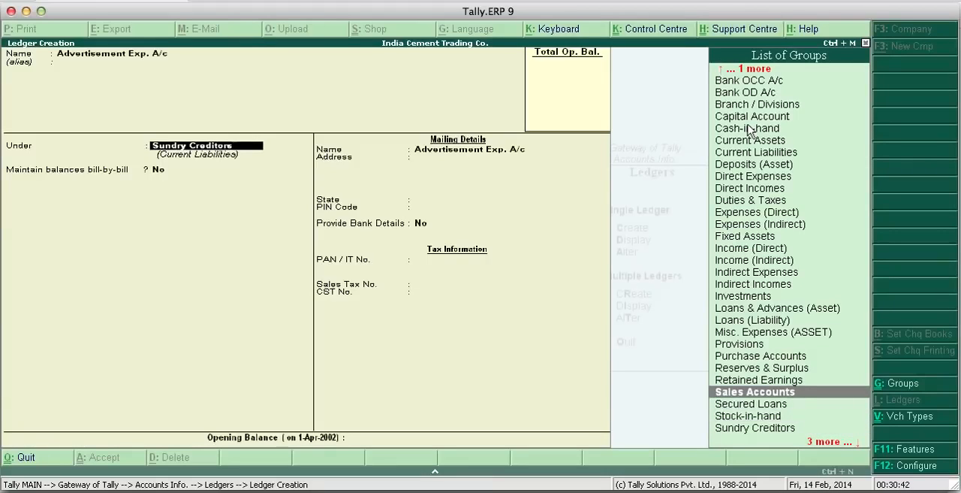
pyautogui.press('Up')
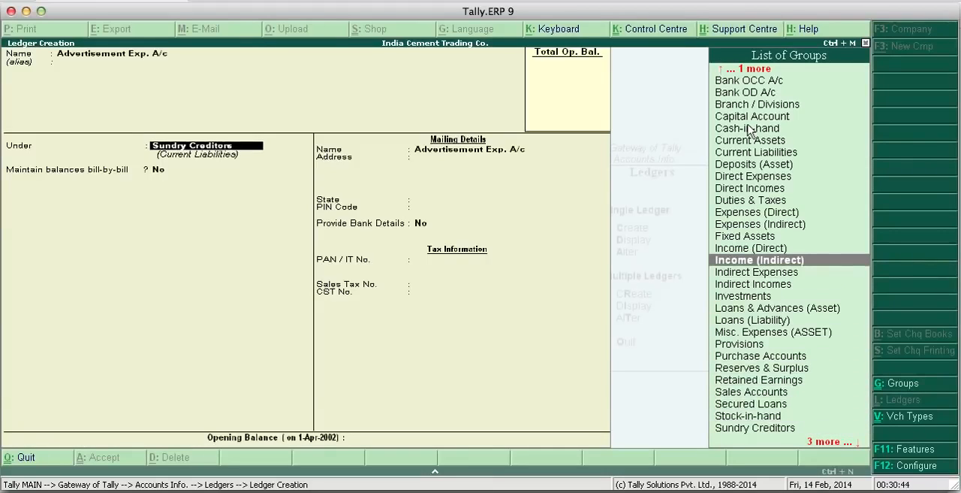
pyautogui.press('Down')
pyautogui.press('Return')
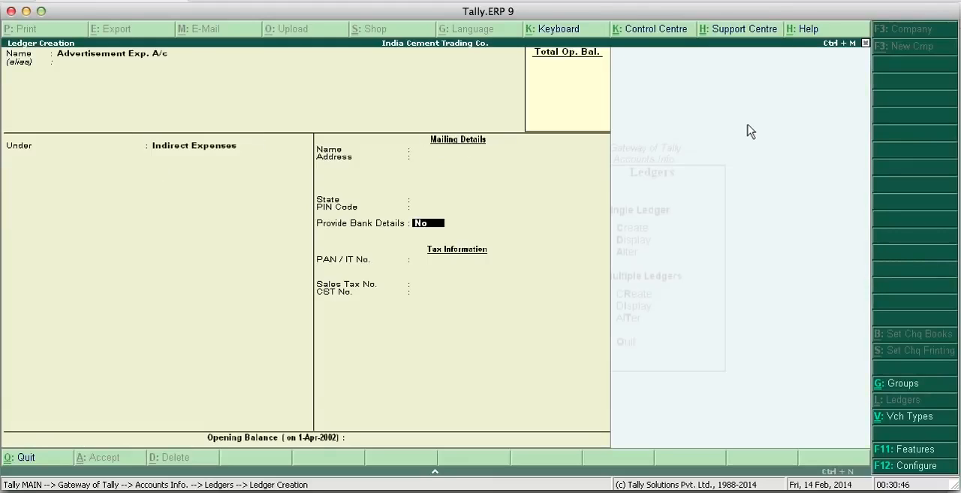
pyautogui.press('Return')
pyautogui.press('Return')
pyautogui.press('Return')
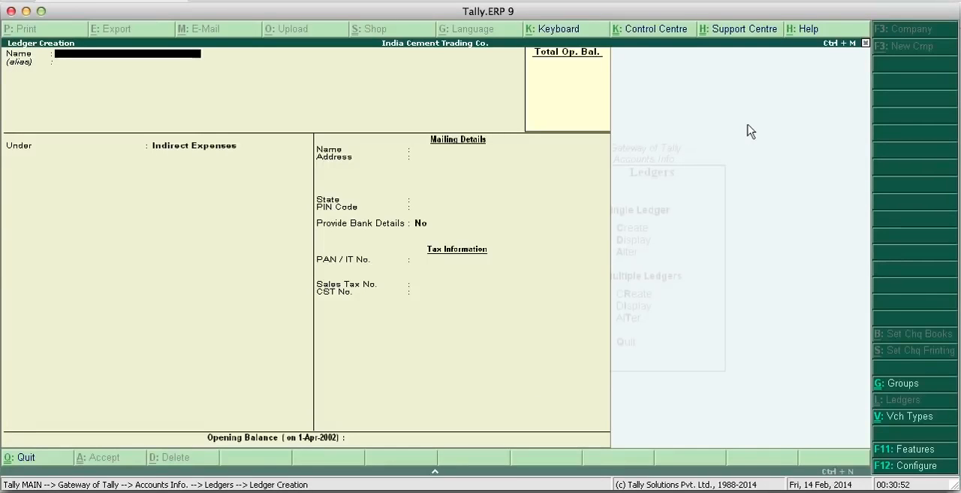
# - Name a new ledger Rent A/c, without an alias, and place it under the Indirect Expenses group
pyautogui.write('Rent a/c')
pyautogui.press('Return')
pyautogui.press('Return')
pyautogui.press('Return')
pyautogui.press('Return')
pyautogui.press('Return')
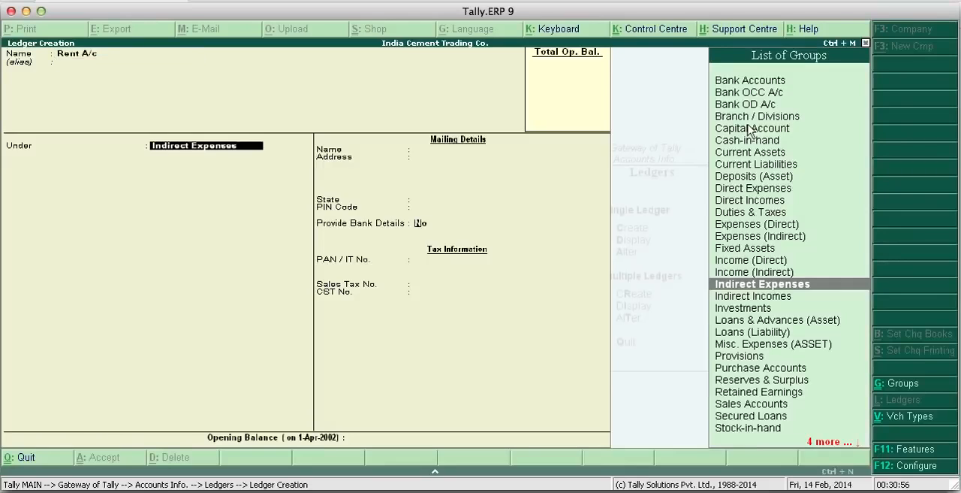
# - Save the Rent A/c ledger, then create and save a Staff Salary ledger under Indirect Expenses with bank details at No
pyautogui.press('Return')
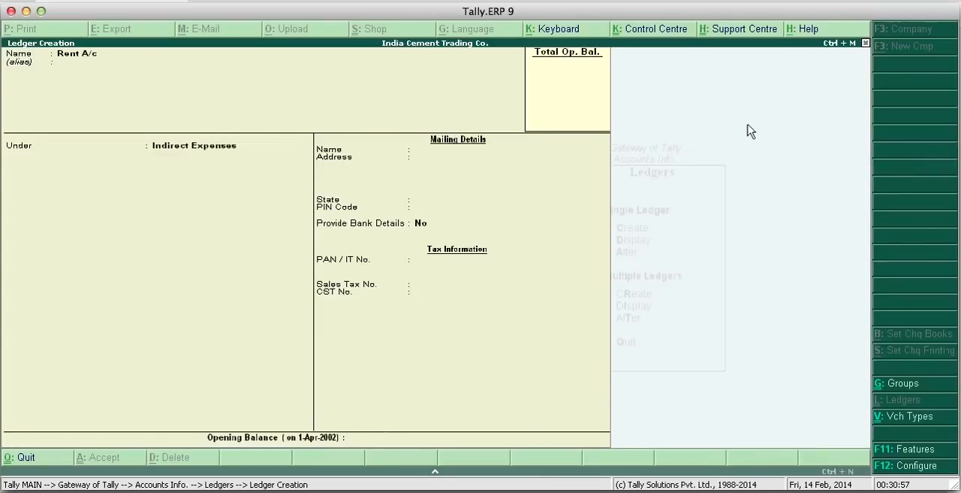
pyautogui.write('Staf')
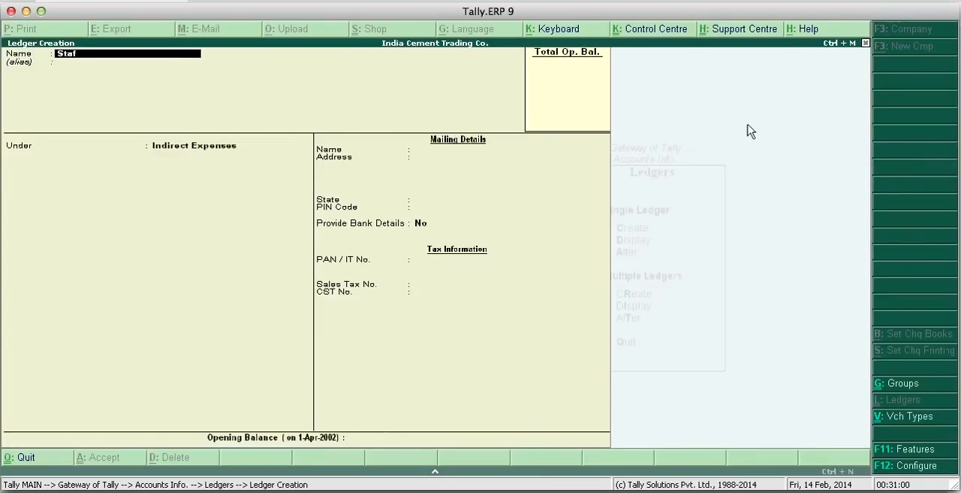
pyautogui.write('f Salary')
pyautogui.press('Return')
pyautogui.press('Return')
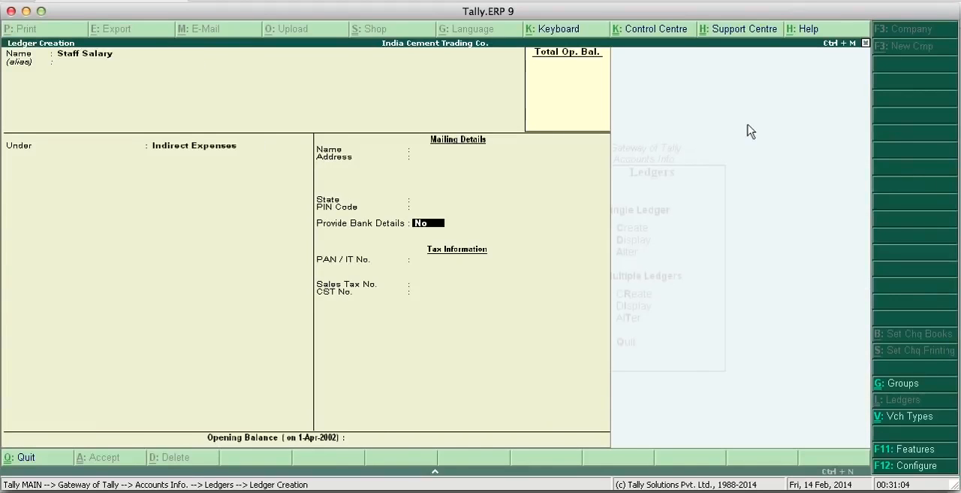
pyautogui.press('Return')
pyautogui.press('Return')
pyautogui.press('Return')
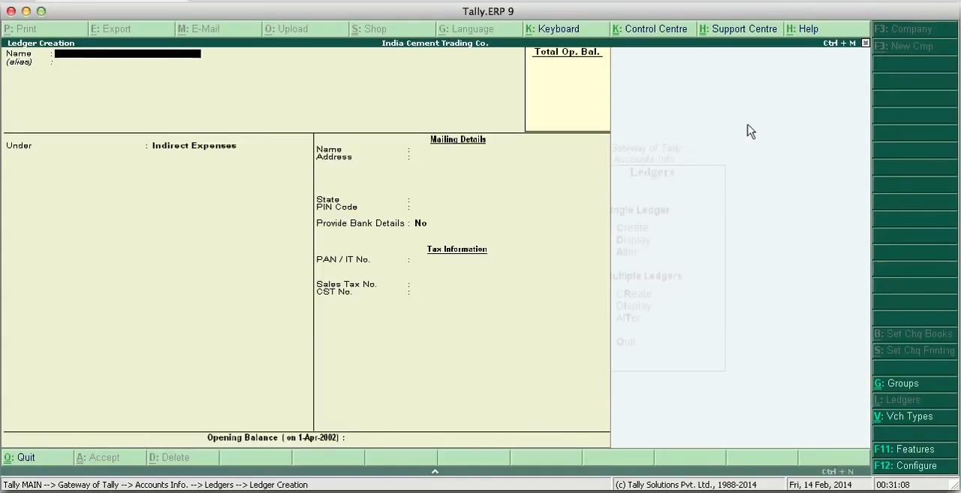
# - Create a ledger named Tea Exp A/c under Indirect Expenses, without alias or opening balance, and save it
pyautogui.write('Tea Exp A/c')
pyautogui.press('Return')
pyautogui.press('Return')
pyautogui.press('Return')
pyautogui.press('Return')
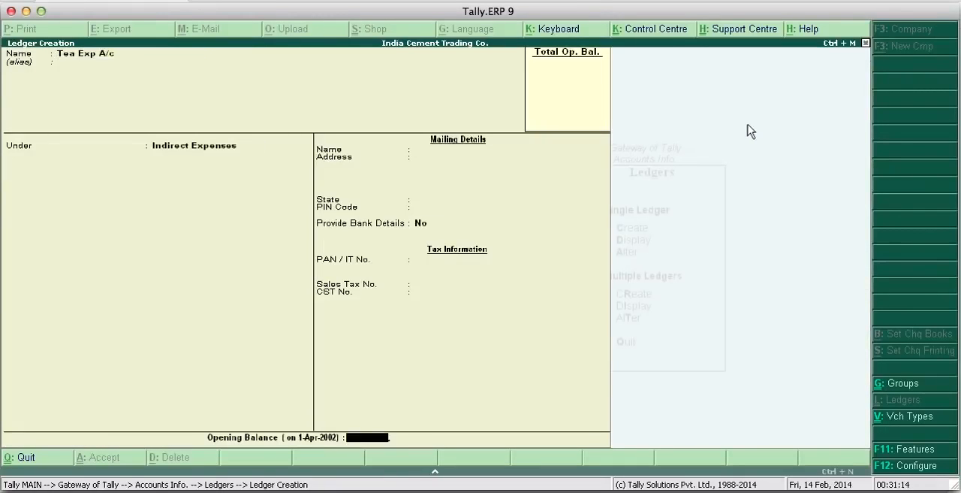
pyautogui.press('Return')
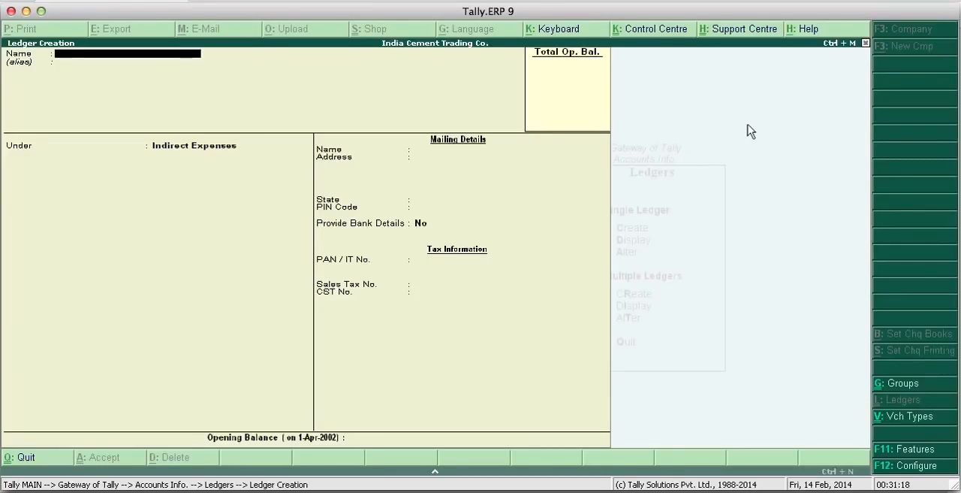
# - Create a ledger named Purchases A/c under Purchase Accounts, keep bank details at No, and save it
pyautogui.write('Purchases a/c')
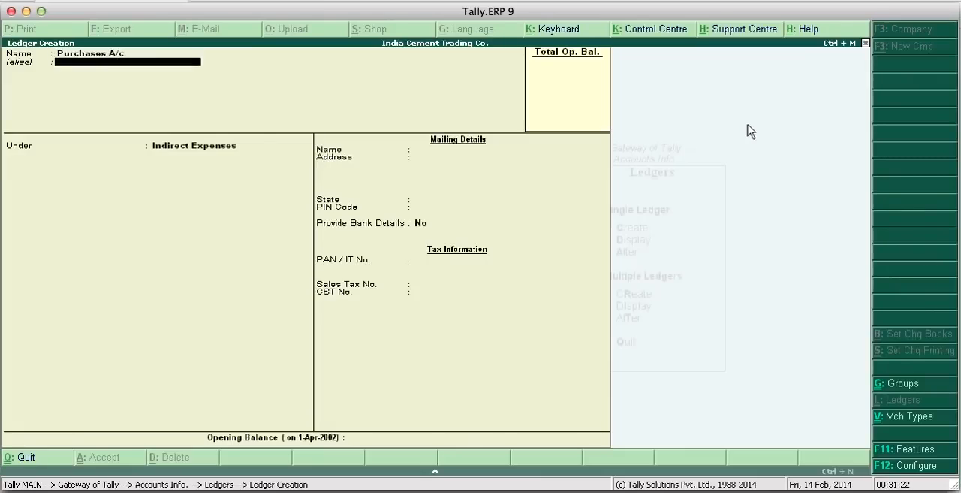
pyautogui.press('Return')
pyautogui.write('Pu')
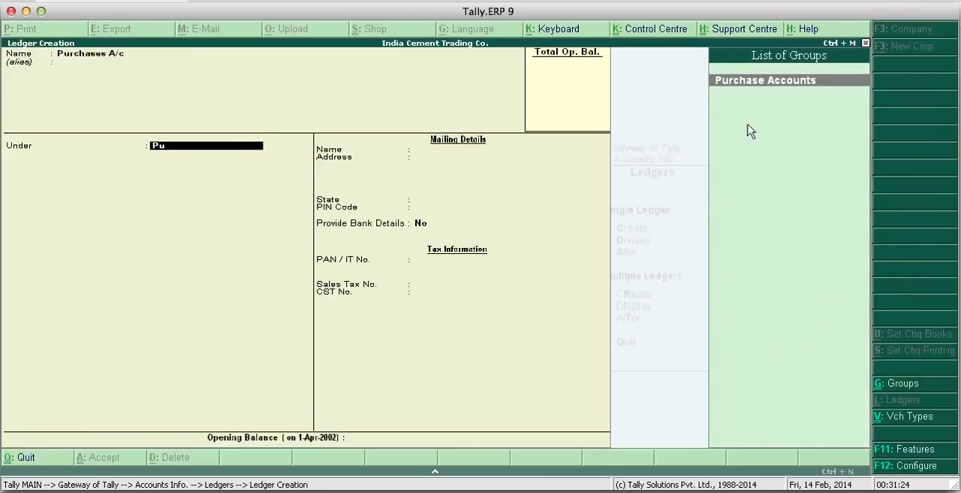
pyautogui.press('Return')
pyautogui.press('Return')
pyautogui.press('Return')
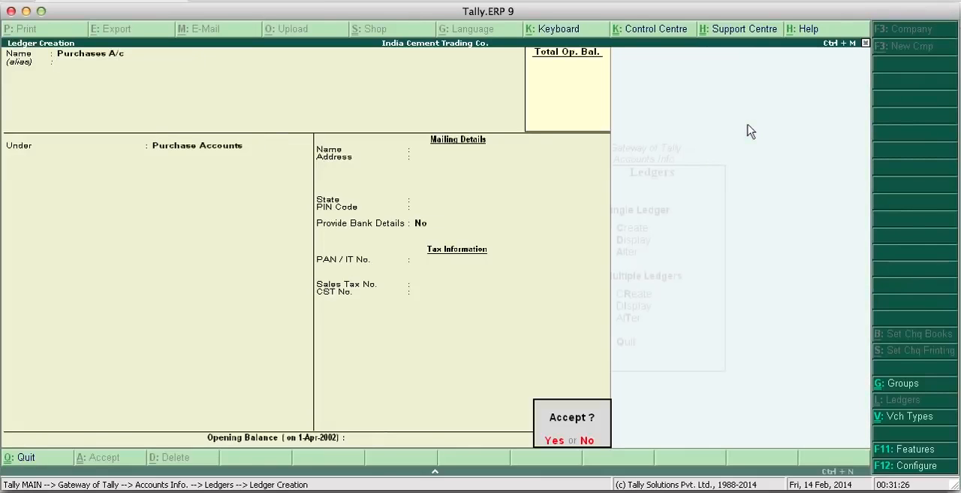
pyautogui.press('Return')
# - Name a new ledger Acc Ltd, without an alias, and place it under Sundry Creditors
pyautogui.write('Acc')
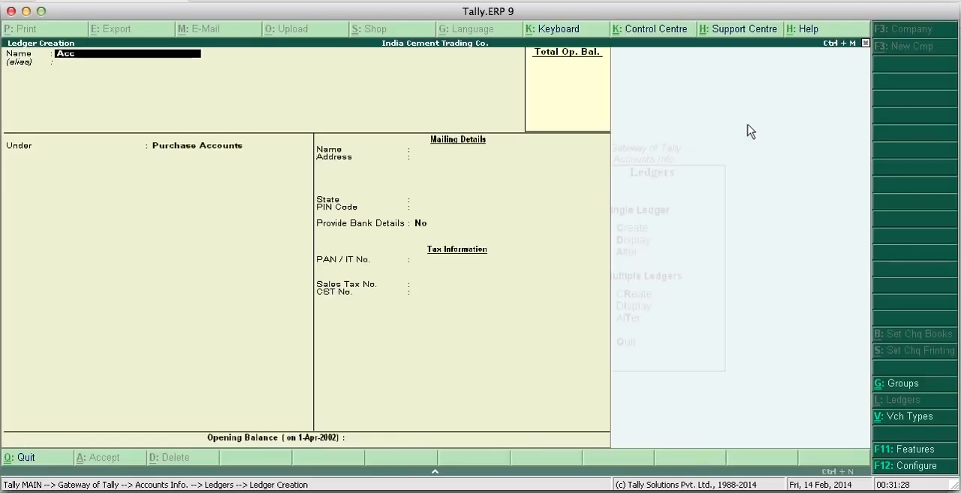
pyautogui.write(' Ltd')
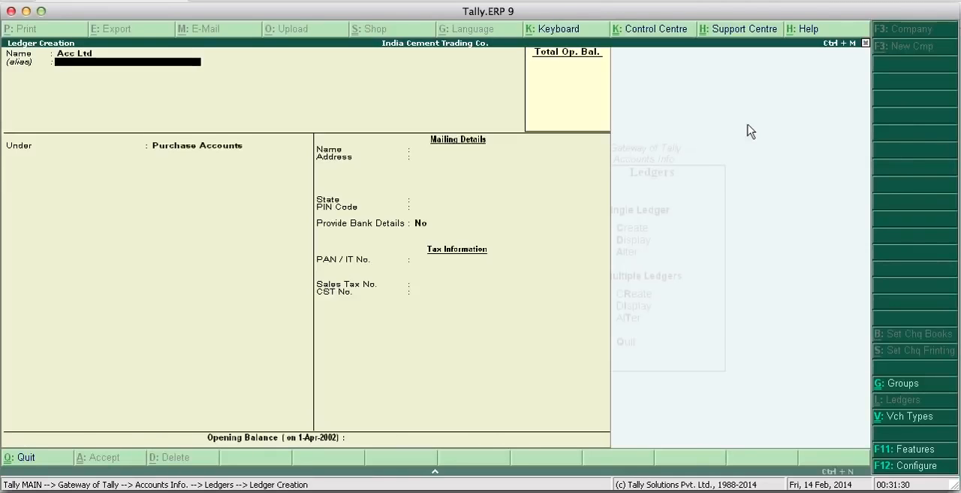
pyautogui.press('Return')
pyautogui.write('Su')
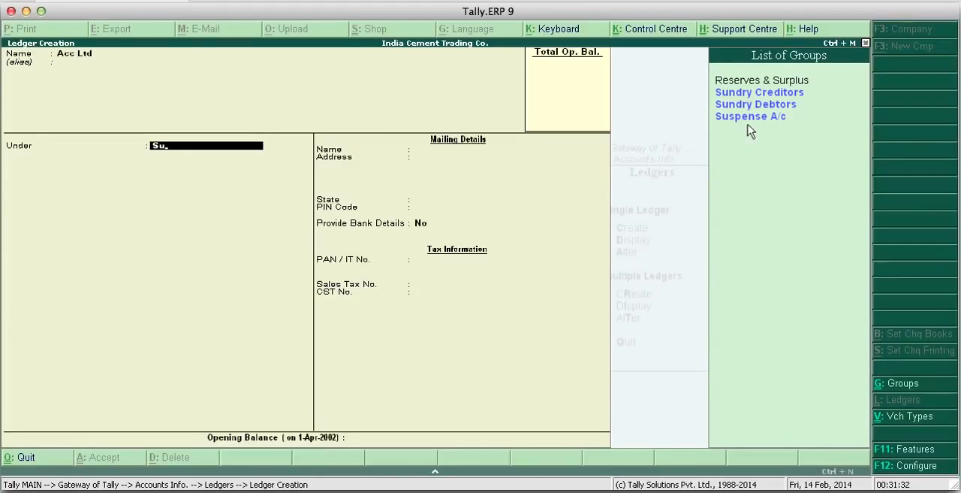
pyautogui.press('Up')
pyautogui.press('Up')
pyautogui.press('Up')
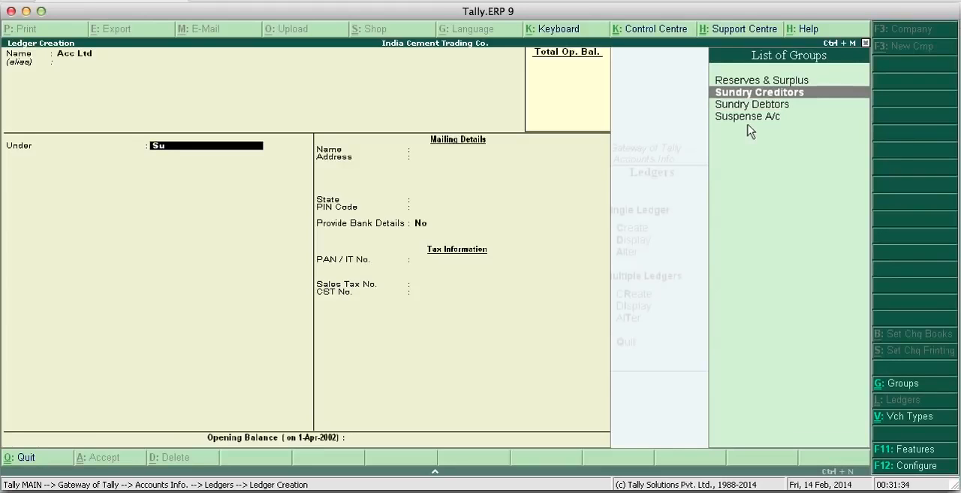
pyautogui.press('Return')
pyautogui.press('Return')
pyautogui.press('Return')
# - Keep bill-by-bill balances and bank details at No for Acc Ltd, set the state to Not Applicable, and save the ledger
pyautogui.press('Return')
pyautogui.press('Return')
pyautogui.press('Return')
pyautogui.press('Return')
pyautogui.press('Return')
pyautogui.press('Return')
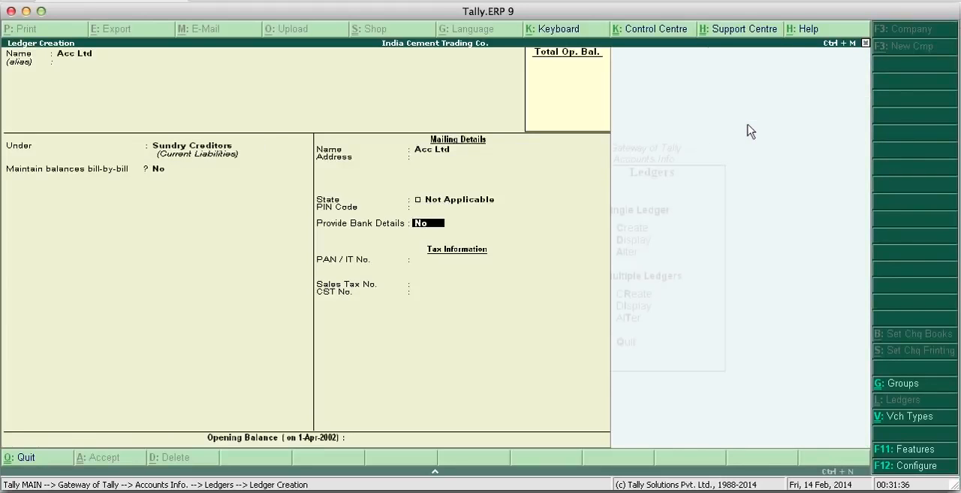
pyautogui.press('Return')
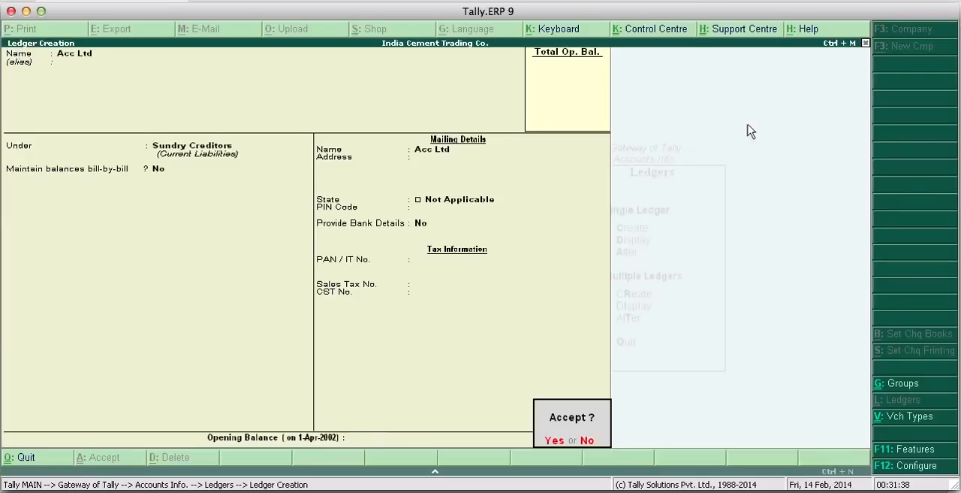
pyautogui.press('Return')
# - Create a ledger named J.K. White Cement Ltd under Sundry Creditors, with the state set to Not Applicable, and save it
pyautogui.write('J')
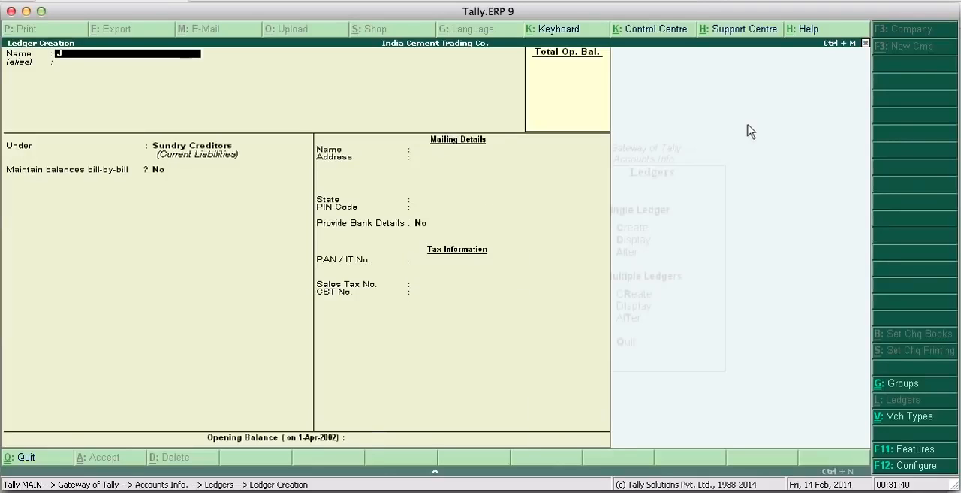
pyautogui.write('.K. White Cement Ltd')
pyautogui.press('Return')
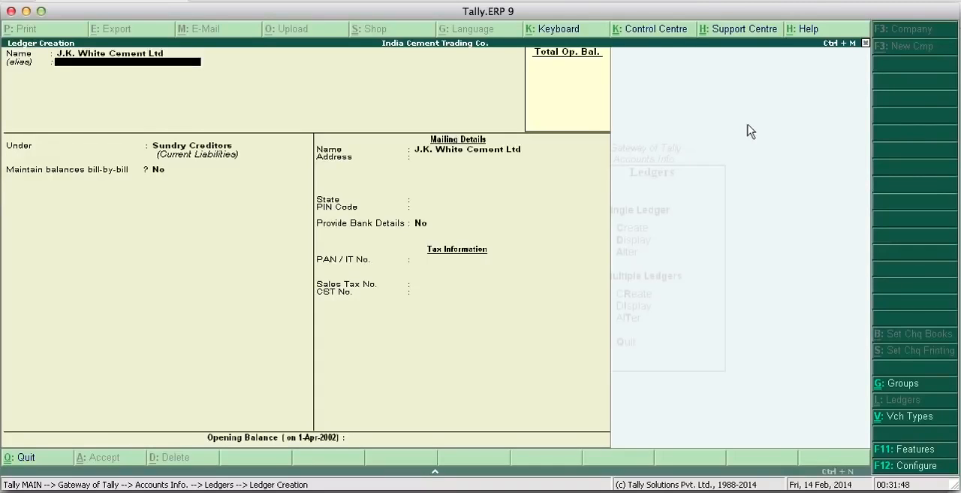
pyautogui.press('Return')
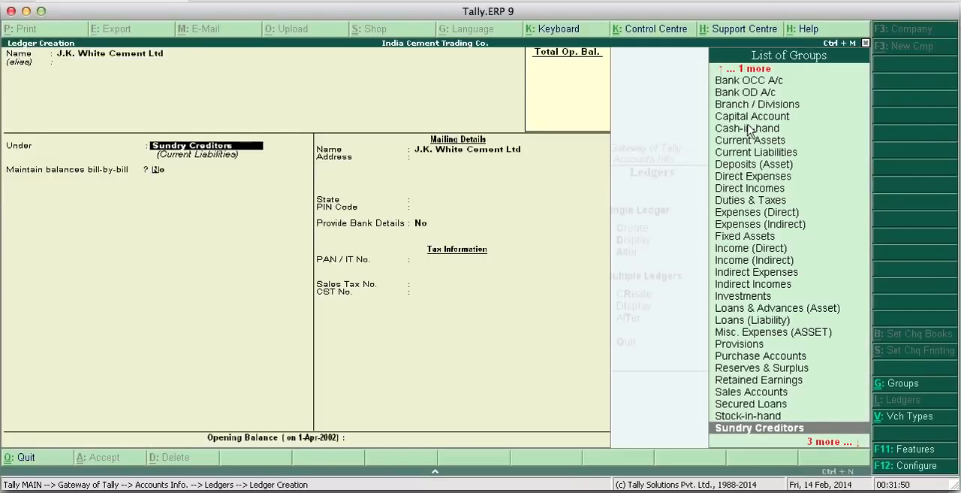
pyautogui.press('Return')
pyautogui.press('Return')
pyautogui.press('Return')
pyautogui.press('Return')
pyautogui.press('Return')
pyautogui.press('Return')
pyautogui.press('Return')
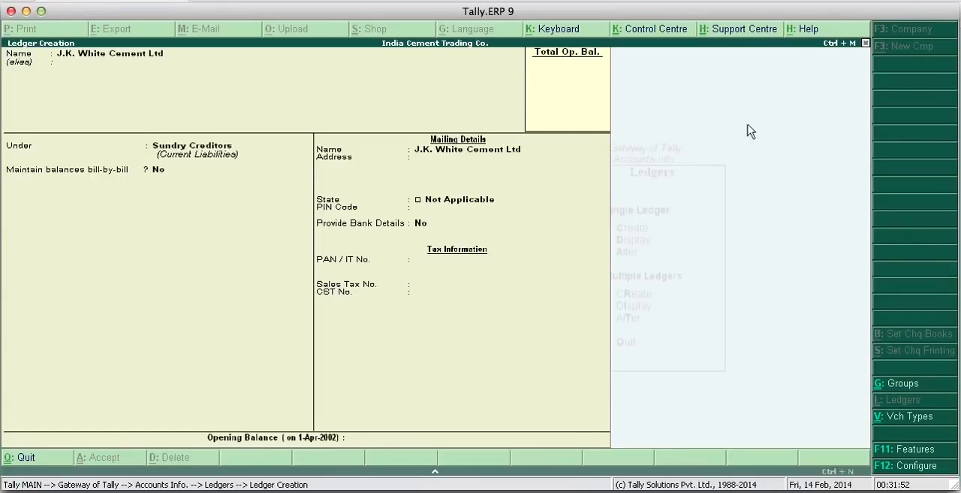
pyautogui.press('Return')
pyautogui.press('Return')
# - Create a ledger named Sales A/c under Sales Accounts, keep bank details at No, and save it
pyautogui.write('S')
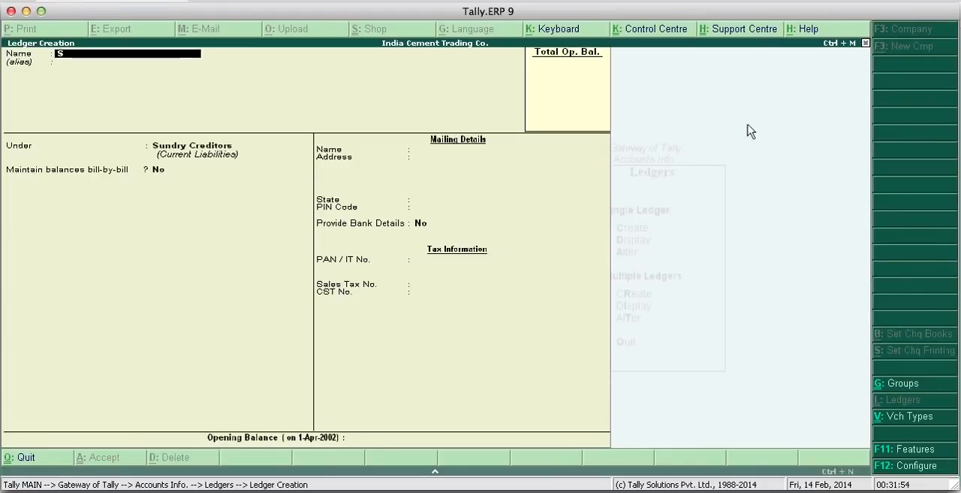
pyautogui.write('ales A/c')
pyautogui.press('Return')
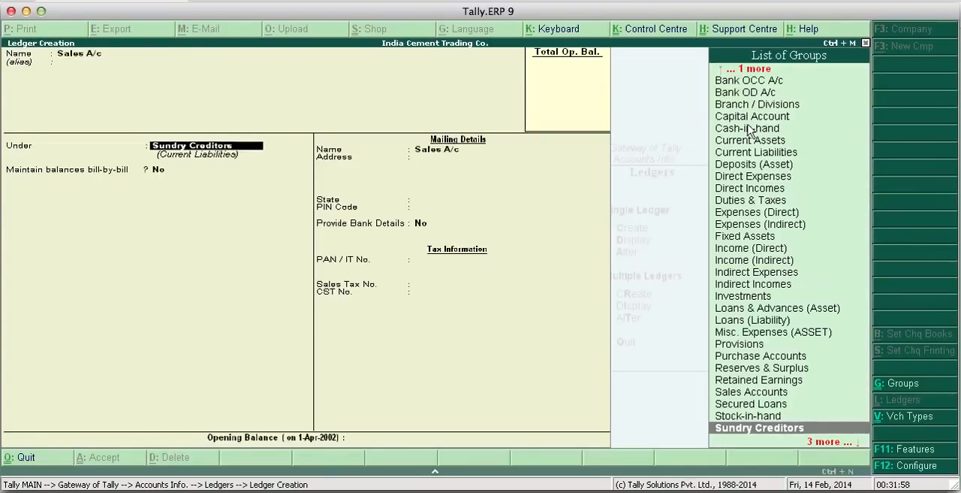
pyautogui.write('Sa')
pyautogui.press('Return')
pyautogui.press('Return')
pyautogui.press('Return')
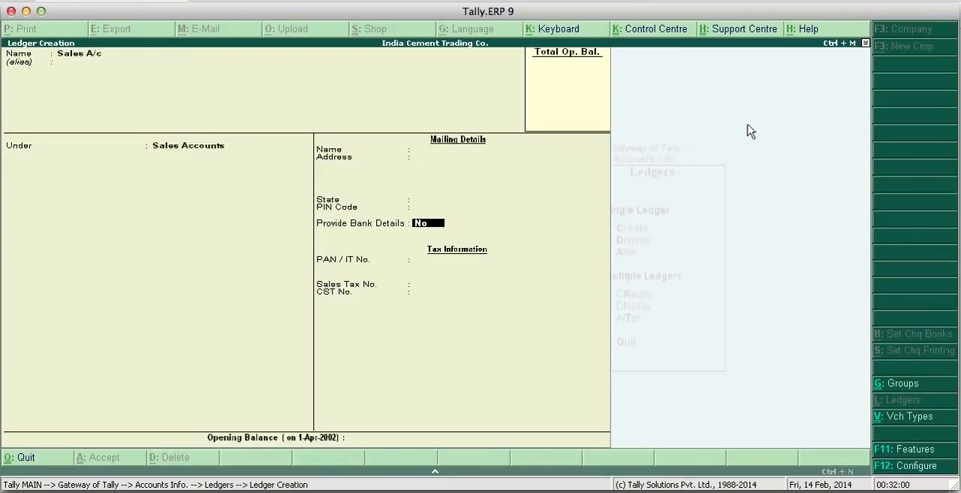
pyautogui.press('Return')
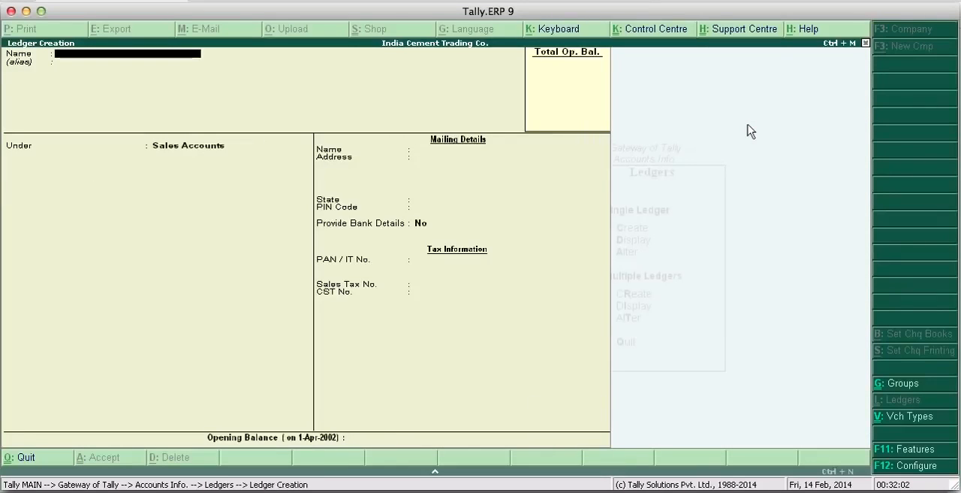
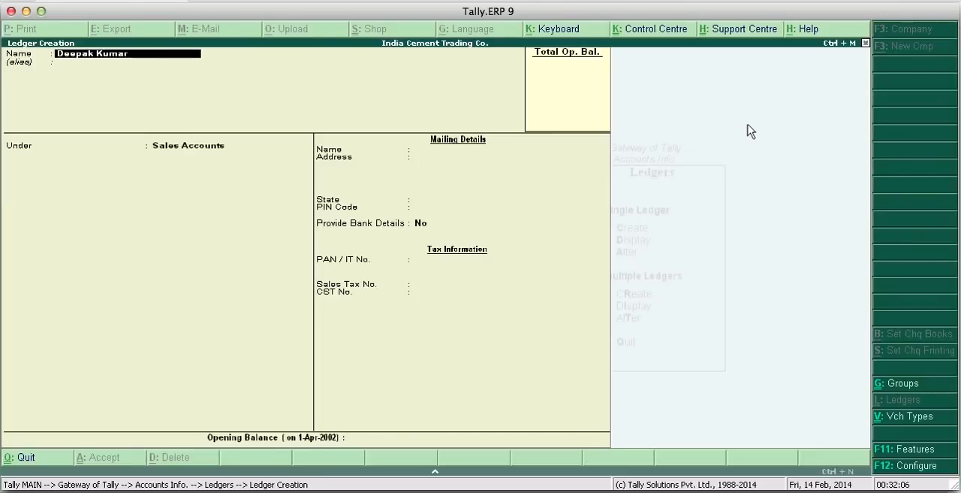
# - Name a new ledger with the customer's full name followed by A/c, and place it under Sundry Debtors
pyautogui.write(' A/c')
pyautogui.press('Return')
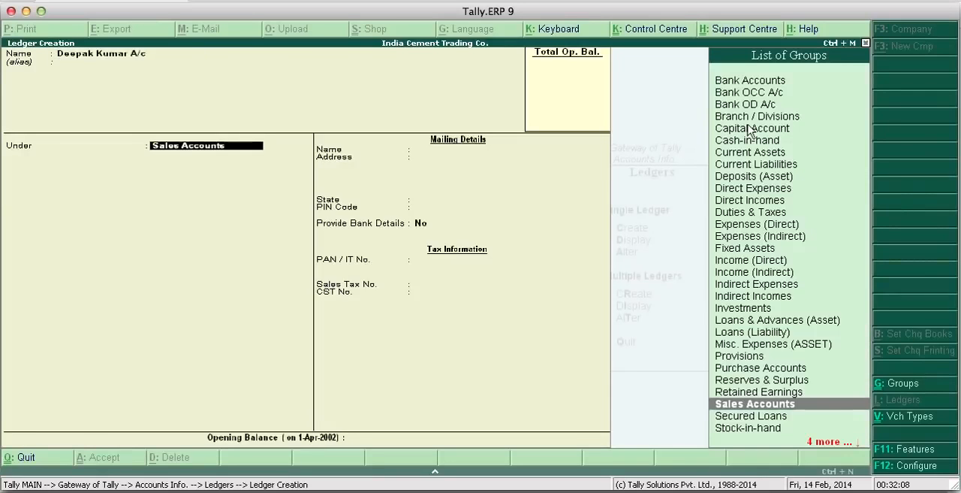
pyautogui.write('Su')
pyautogui.press('Up')
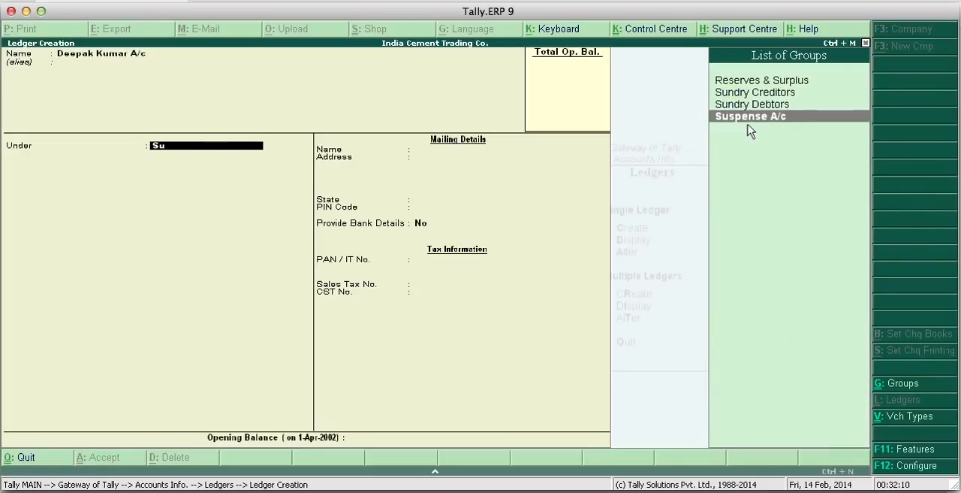
pyautogui.press('Up')
pyautogui.press('Return')
# - Keep bill-by-bill balances and bank details at No for the customer's ledger, leave the opening balance empty, and save it
pyautogui.press('Return')
pyautogui.press('Return')
pyautogui.press('Return')
pyautogui.press('Return')
pyautogui.press('Return')
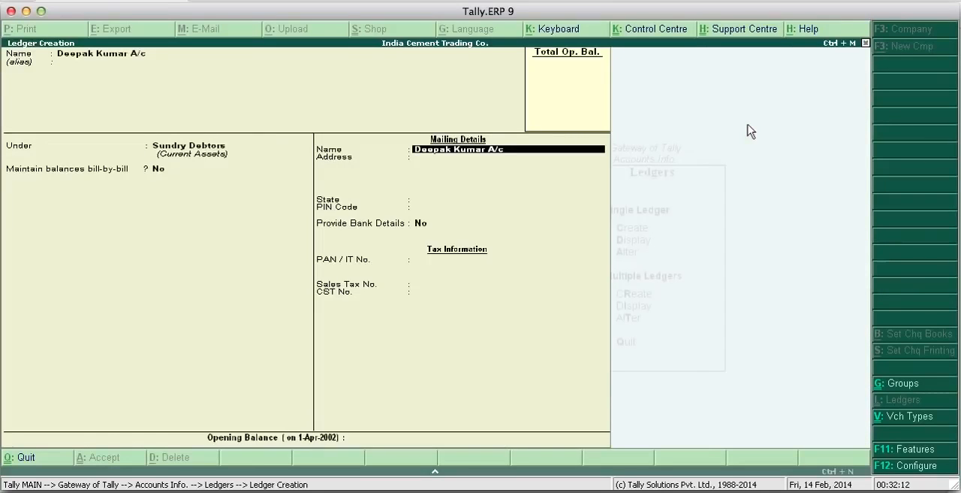
pyautogui.press('Return')
pyautogui.press('Return')
pyautogui.press('Return')
pyautogui.press('Return')
pyautogui.press('Return')
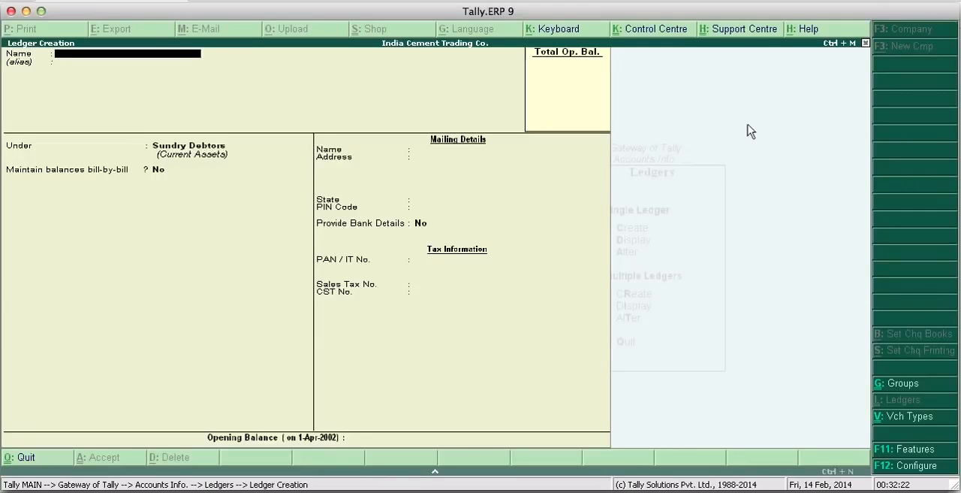
# - Exit ledger creation and open the list of existing ledgers for single-ledger display
pyautogui.press('Escape')
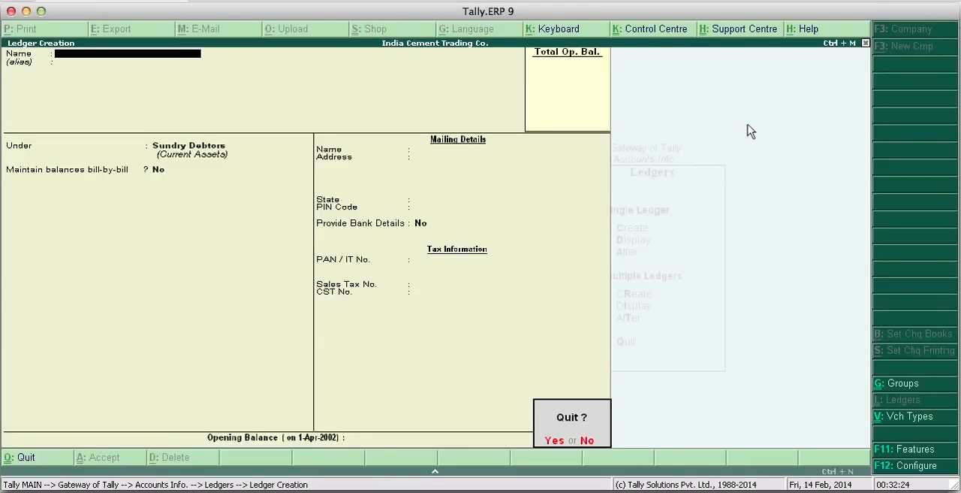
pyautogui.press('Return')
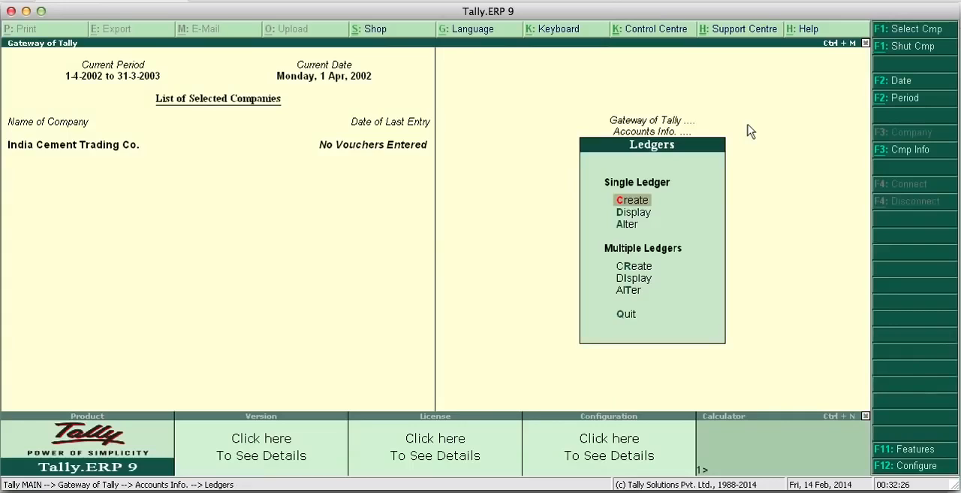
pyautogui.press('Down')
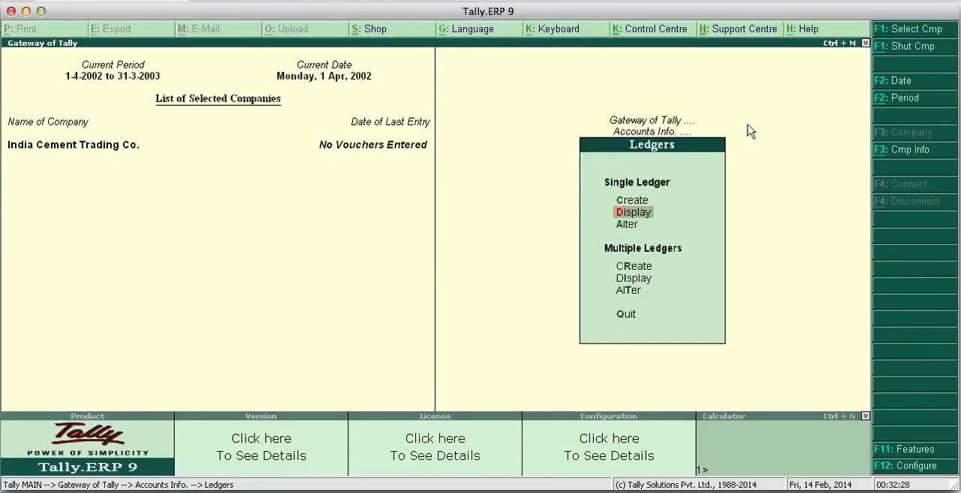
pyautogui.press('Up')
pyautogui.press('Down')
pyautogui.press('Return')
# - Look through the list of ledgers to check that all the required accounts have been created
pyautogui.press('Down')
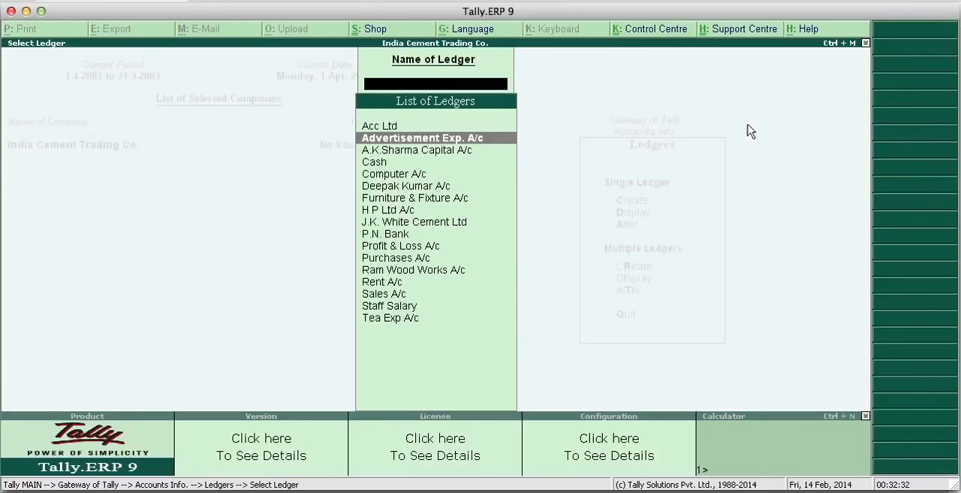
pyautogui.press('Up')
pyautogui.press('Down')
pyautogui.press('Down')
pyautogui.press('Down')
pyautogui.press('Down')
pyautogui.press('Down')
pyautogui.press('Down')
pyautogui.press('Down')
pyautogui.press('Down')
pyautogui.press('Down')
pyautogui.press('Down')
pyautogui.press('Down')
pyautogui.press('Down')
pyautogui.press('Down')
pyautogui.press('Down')
pyautogui.press('Down')
pyautogui.press('Down')
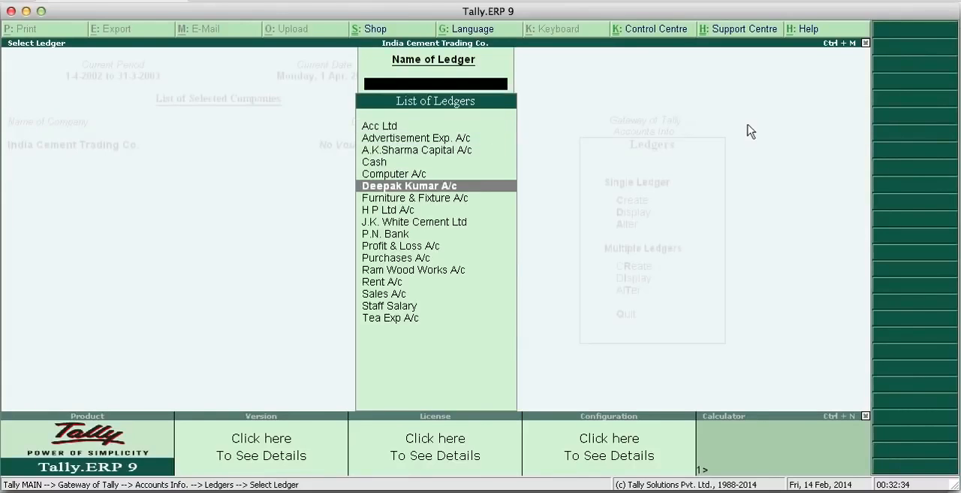
pyautogui.press('Up')
pyautogui.press('Up')
pyautogui.press('Up')
pyautogui.press('Up')
pyautogui.press('Up')
pyautogui.press('Up')
pyautogui.press('Up')
pyautogui.press('Up')
pyautogui.press('Up')
pyautogui.press('Up')
pyautogui.press('Up')
pyautogui.press('Up')
pyautogui.press('Up')
pyautogui.press('Up')
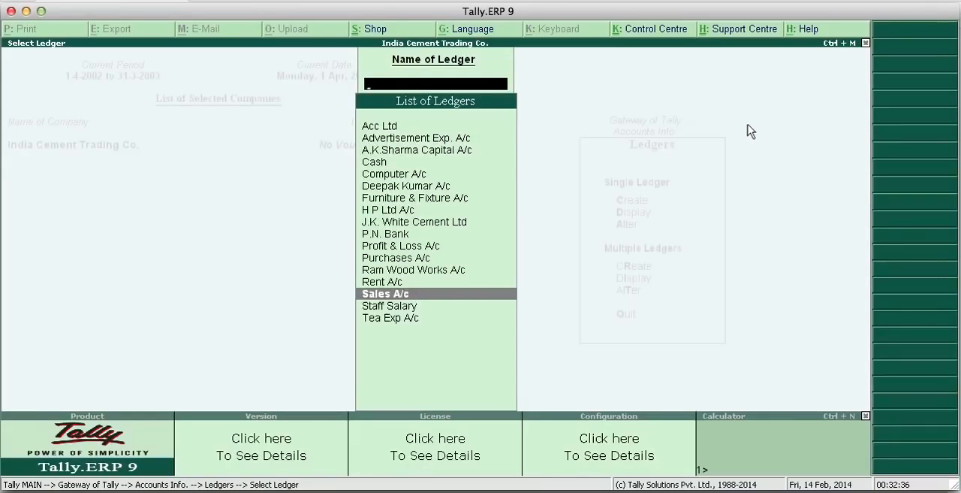
pyautogui.press('Up')
pyautogui.press('Up')
pyautogui.press('Down')
pyautogui.press('Down')
pyautogui.press('Down')
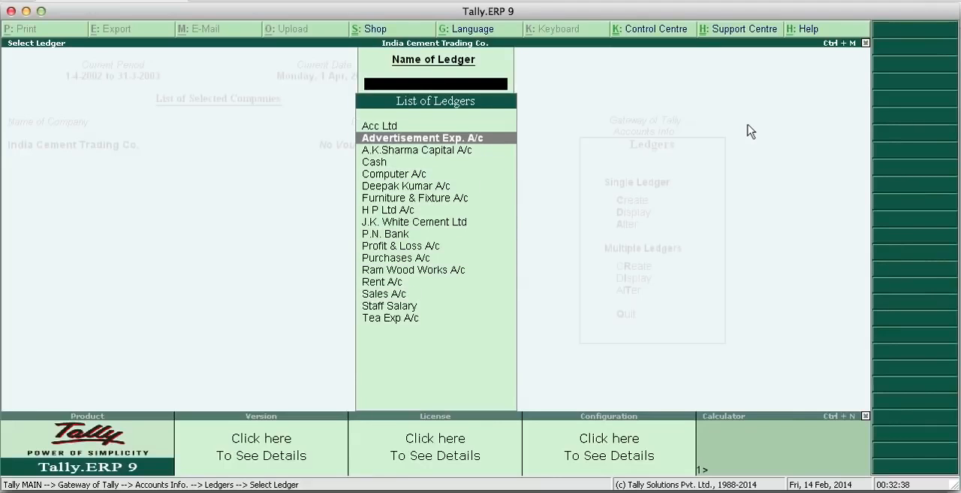
# - Look through the single-ledger display list from Acc Ltd to Tea Exp A/c for any missing account, and close it
pyautogui.press('Up')
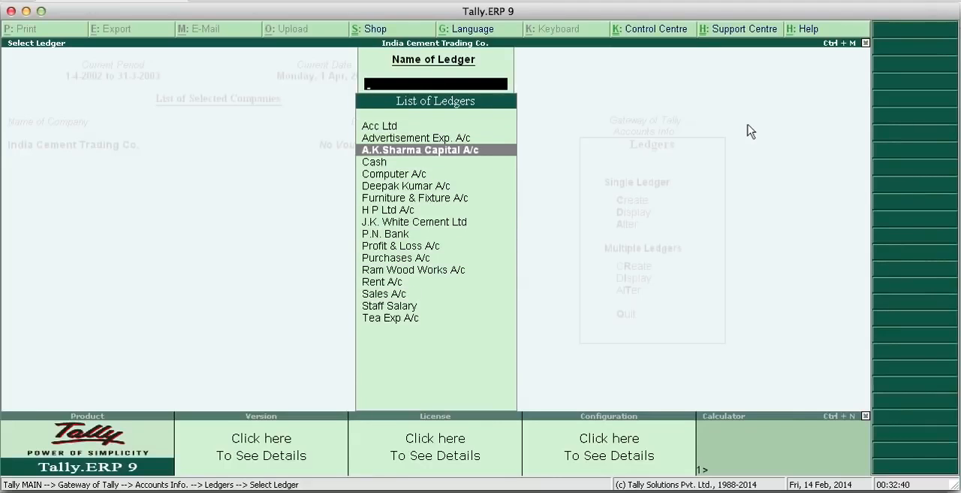
pyautogui.press('Down')
pyautogui.press('Up')
pyautogui.press('Up')
pyautogui.press('Up')
pyautogui.press('Down')
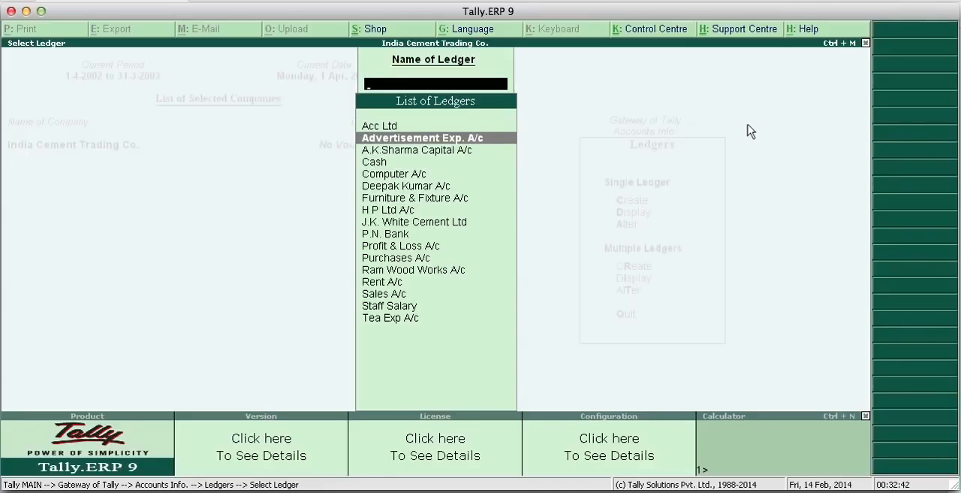
pyautogui.press('Down')
pyautogui.press('Down')
pyautogui.press('Down')
pyautogui.press('Down')
pyautogui.press('Down')
pyautogui.press('Down')
pyautogui.press('Down')
pyautogui.press('Down')
pyautogui.press('Down')
pyautogui.press('Down')
pyautogui.press('Down')
pyautogui.press('Down')
pyautogui.press('Down')
pyautogui.press('Down')
pyautogui.press('Down')
pyautogui.press('Up')
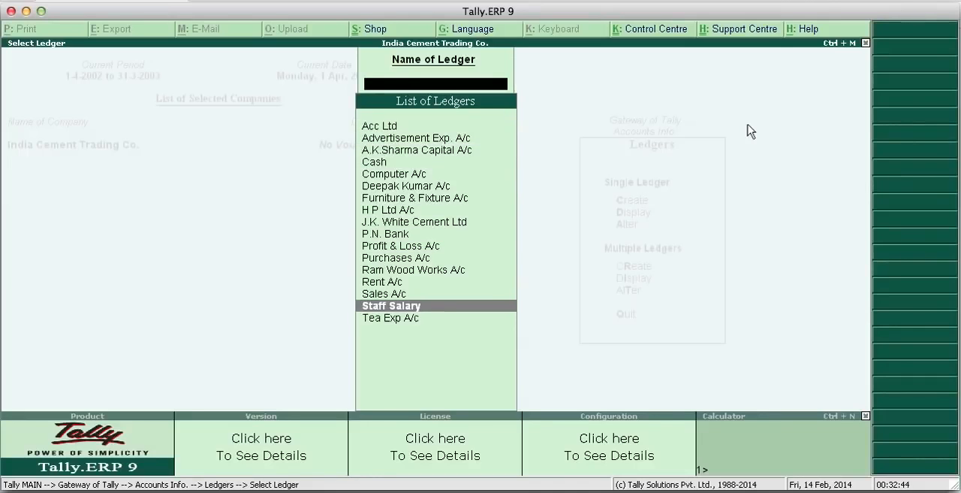
pyautogui.press('Up')
pyautogui.press('Up')
pyautogui.press('Up')
pyautogui.press('Up')
pyautogui.press('Up')
pyautogui.press('Up')
pyautogui.press('Up')
pyautogui.press('Up')
pyautogui.press('Up')
pyautogui.press('Up')
pyautogui.press('Up')
pyautogui.press('Up')
pyautogui.press('Up')
pyautogui.press('Up')
pyautogui.press('Up')
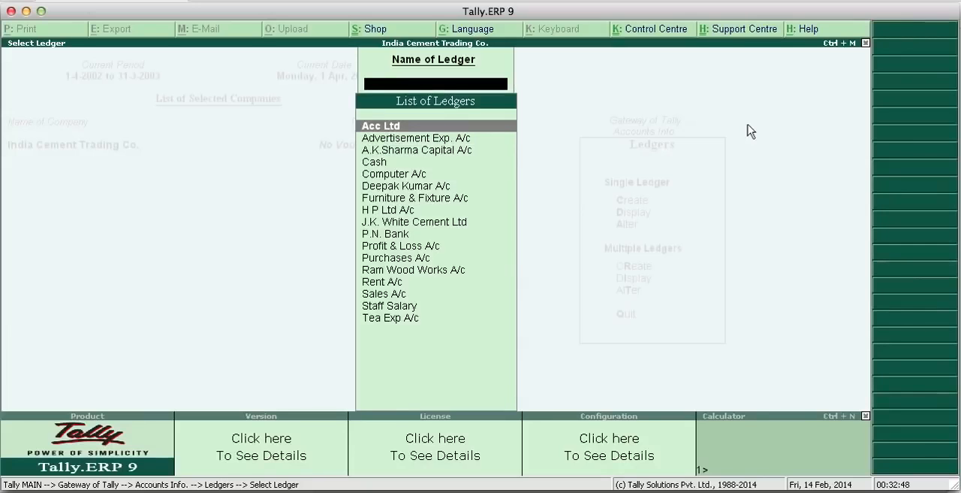
pyautogui.press('Escape')
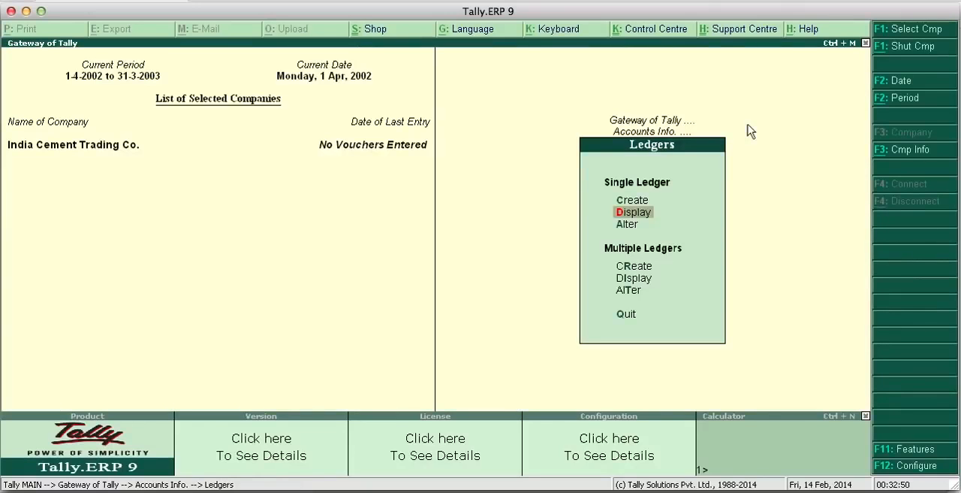
# - Start a new single ledger and name it Ssss Kkk Traders
pyautogui.press('Up')
pyautogui.press('Return')
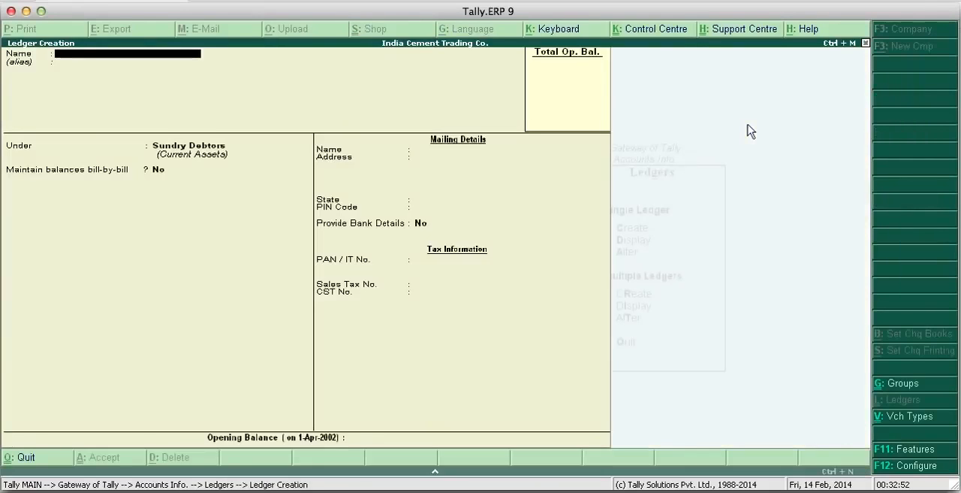
pyautogui.write('Sess Kkk Tra')
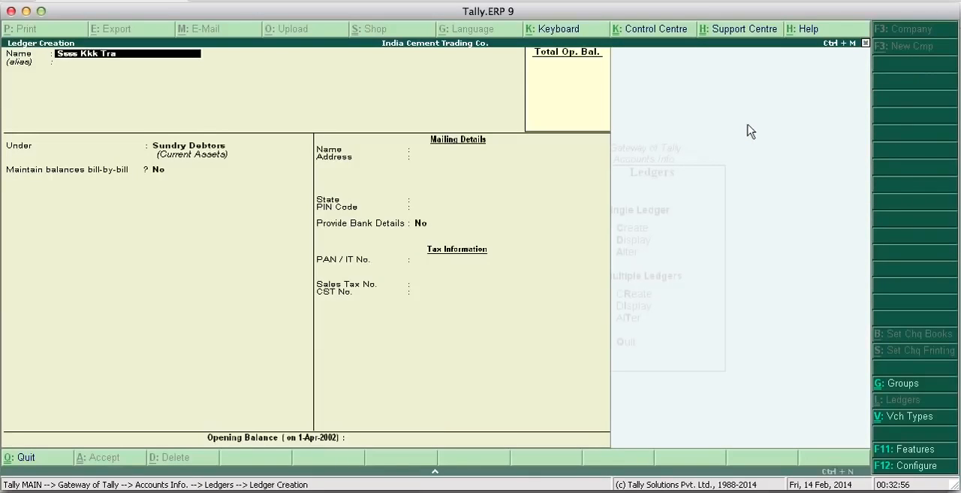
pyautogui.write('ders')
pyautogui.press('Return')
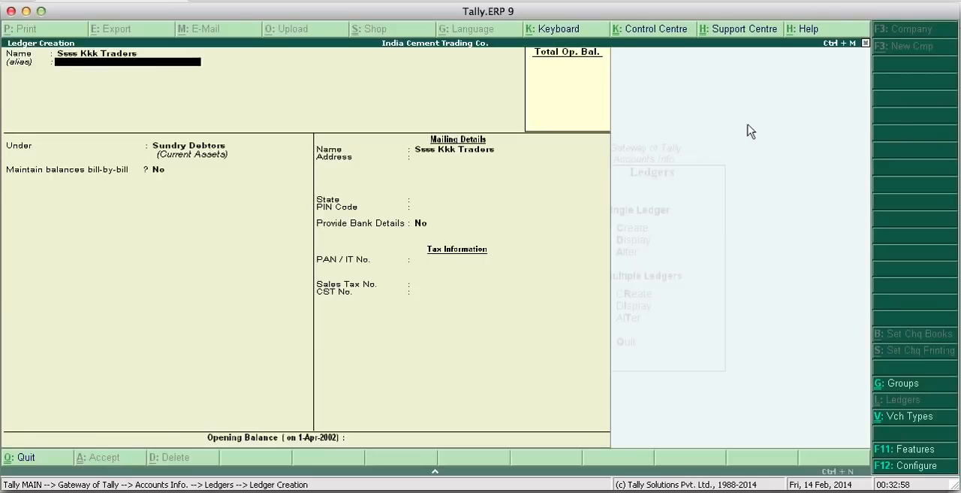
# - Keep Ssss Kkk Traders under Sundry Debtors with State as Not Applicable and bank details at No, save it, and quit ledger creation
pyautogui.press('Return')
pyautogui.press('Return')
pyautogui.press('Return')
pyautogui.press('Return')
pyautogui.press('Return')
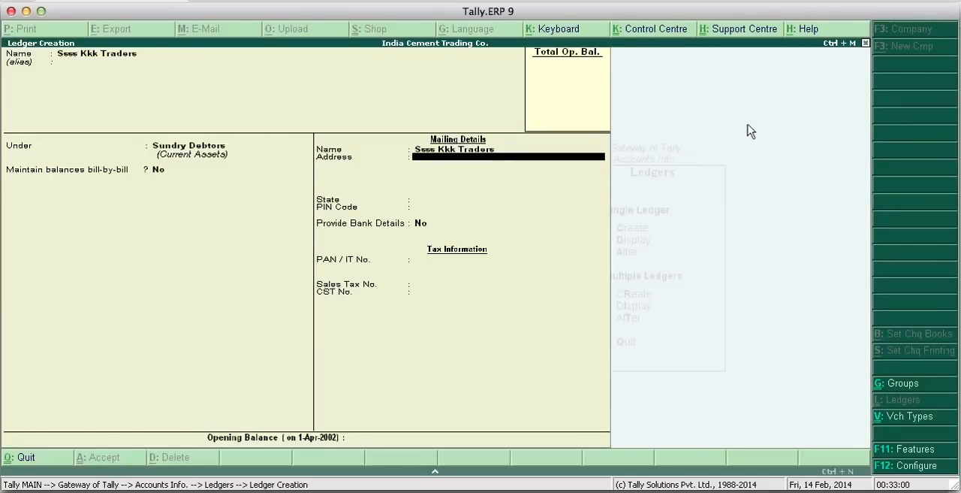
pyautogui.press('Return')
pyautogui.press('Return')
pyautogui.press('Return')
pyautogui.press('Return')
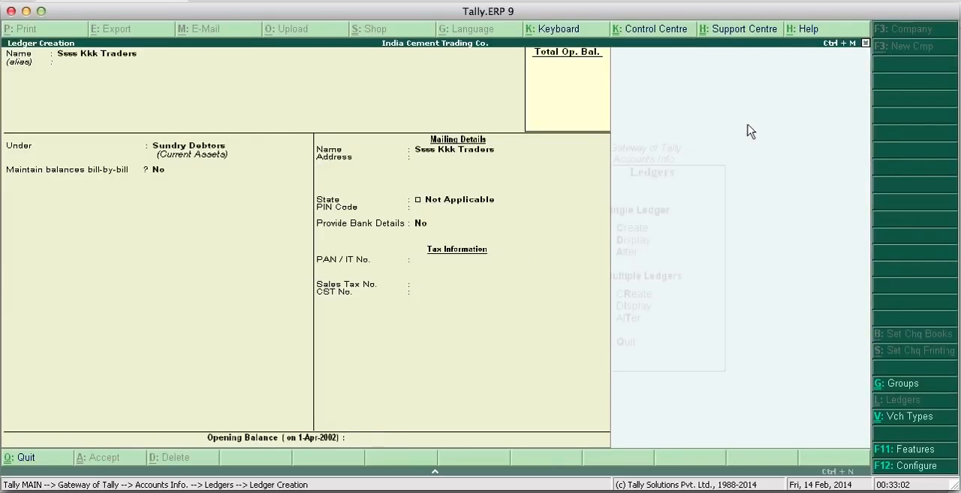
pyautogui.press('Return')
pyautogui.press('Escape')
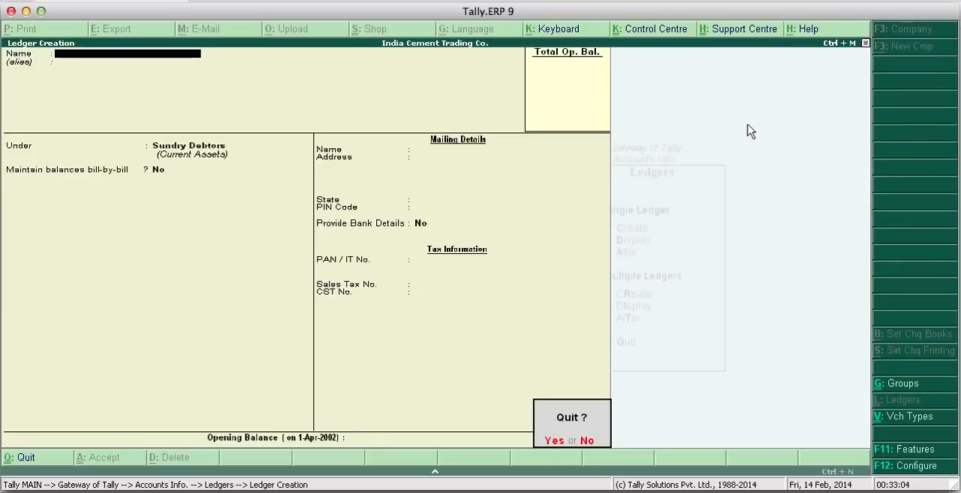
pyautogui.press('Return')
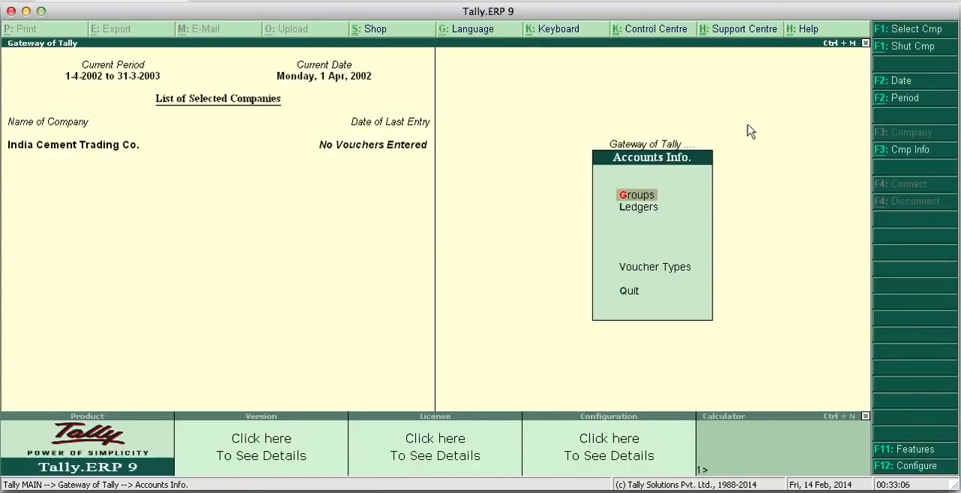
# - Open the list of ledgers for single-ledger alteration
pyautogui.press('Down')
pyautogui.press('Return')
pyautogui.press('Down')
pyautogui.press('Down')
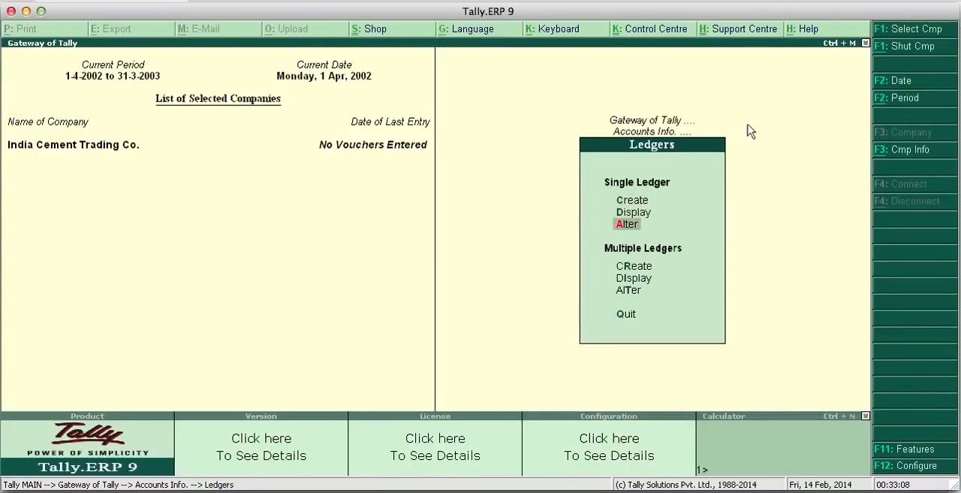
pyautogui.press('Up')
# - Find the misnamed Ssss Kkk Traders ledger in the list and open it for alteration
pyautogui.press('Down')
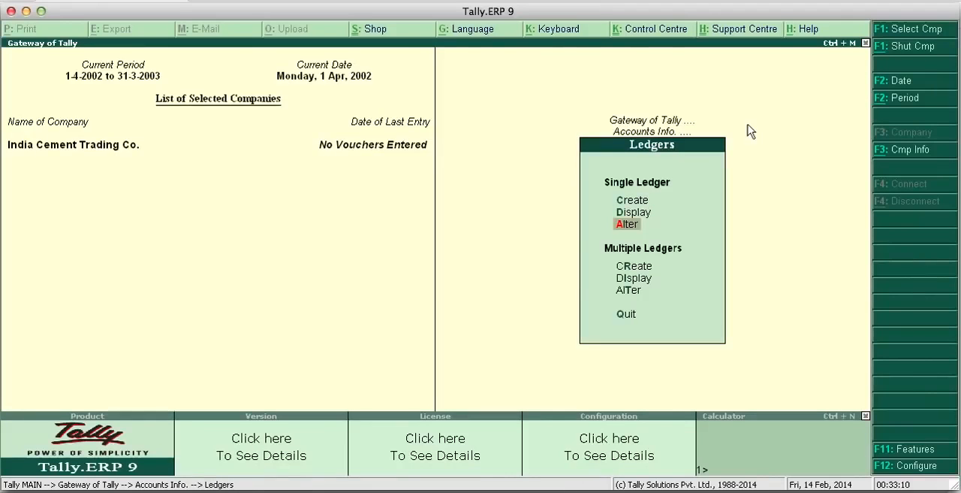
pyautogui.press('Return')
pyautogui.press('Down')
pyautogui.press('Down')
pyautogui.press('Down')
pyautogui.press('Down')
pyautogui.press('Down')
pyautogui.press('Down')
pyautogui.press('Down')
pyautogui.press('Down')
pyautogui.press('Down')
pyautogui.press('Down')
pyautogui.press('Down')
pyautogui.press('Down')
pyautogui.press('Down')
pyautogui.press('Down')
pyautogui.press('Down')
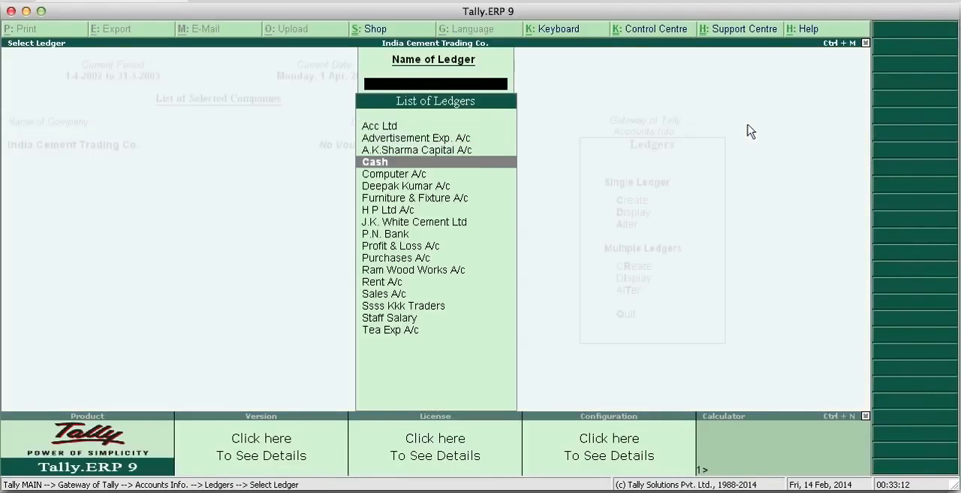
pyautogui.press('Down')
pyautogui.press('Down')
pyautogui.press('Up')
pyautogui.press('Up')
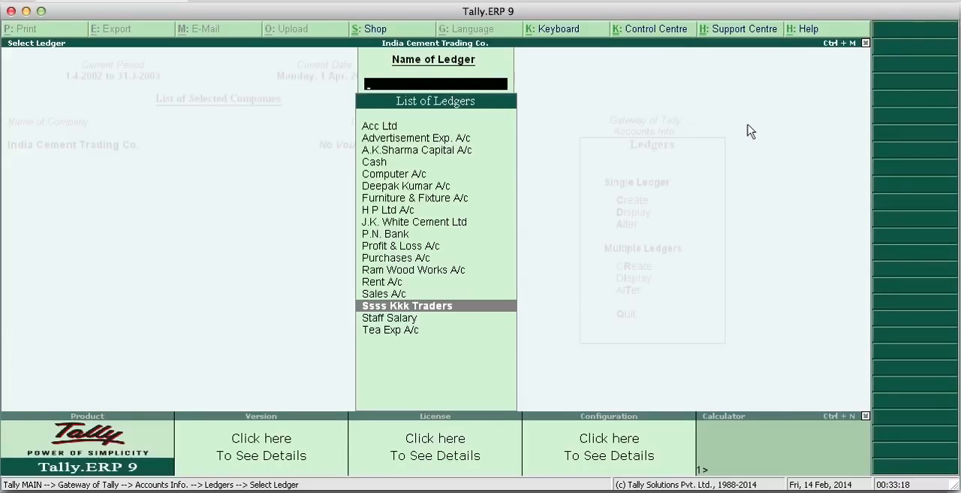
pyautogui.press('Down')
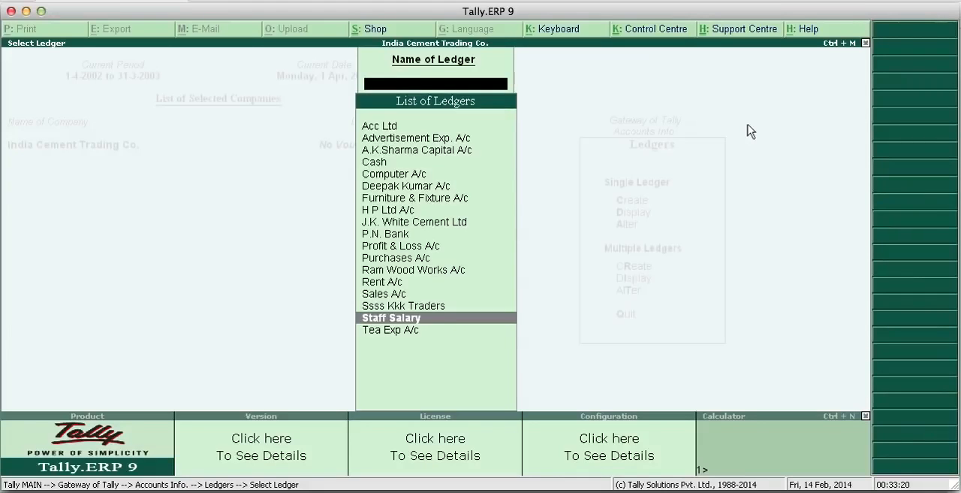
pyautogui.press('Up')
pyautogui.press('Down')
pyautogui.press('Up')
pyautogui.press('Return')
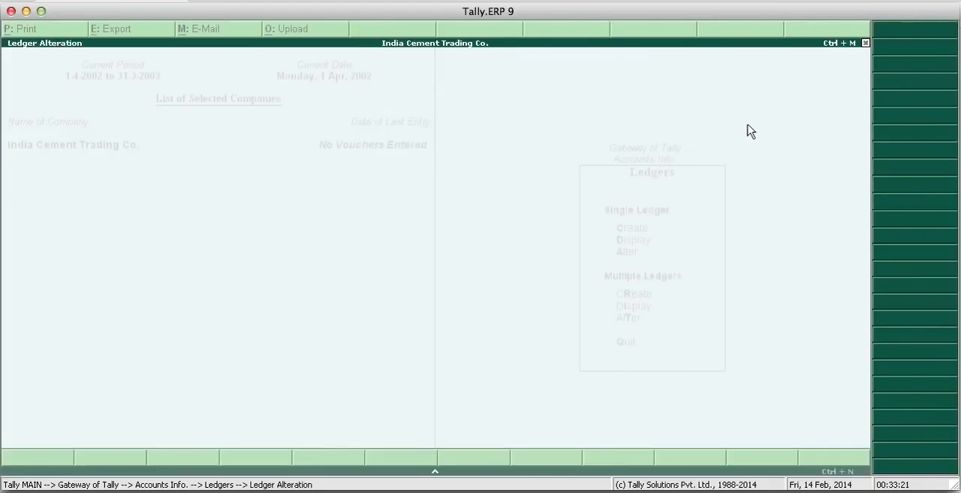
# - Rename the ledger as S.K. Traders, keep its Sundry Debtors group and other details, and save the alteration
pyautogui.write('S.')
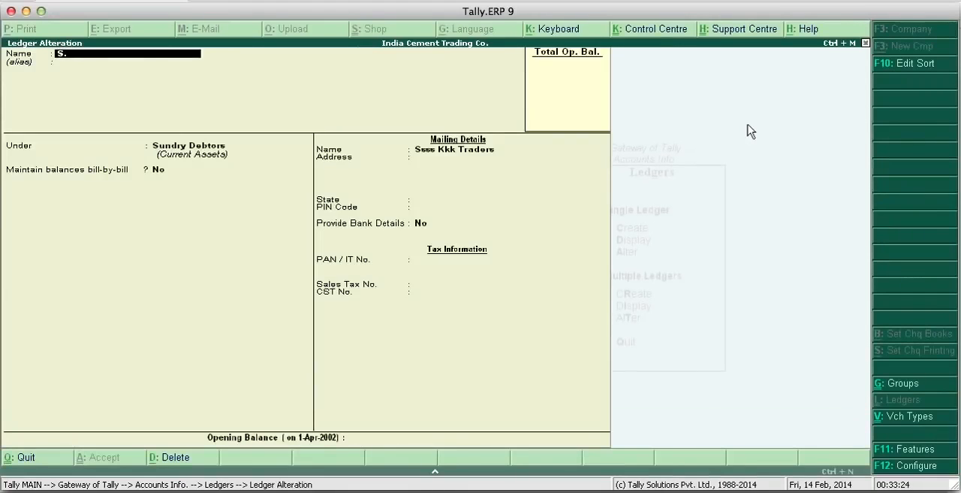
pyautogui.write('K. Traders')
pyautogui.press('Return')
pyautogui.press('Return')
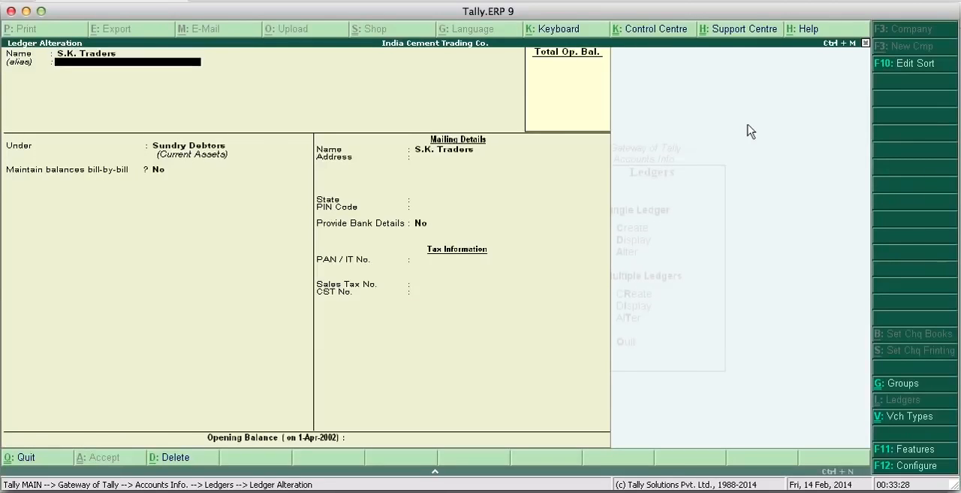
pyautogui.press('Return')
pyautogui.press('Return')
pyautogui.press('Return')
pyautogui.press('Return')
pyautogui.press('Return')
pyautogui.press('Return')
pyautogui.press('Return')
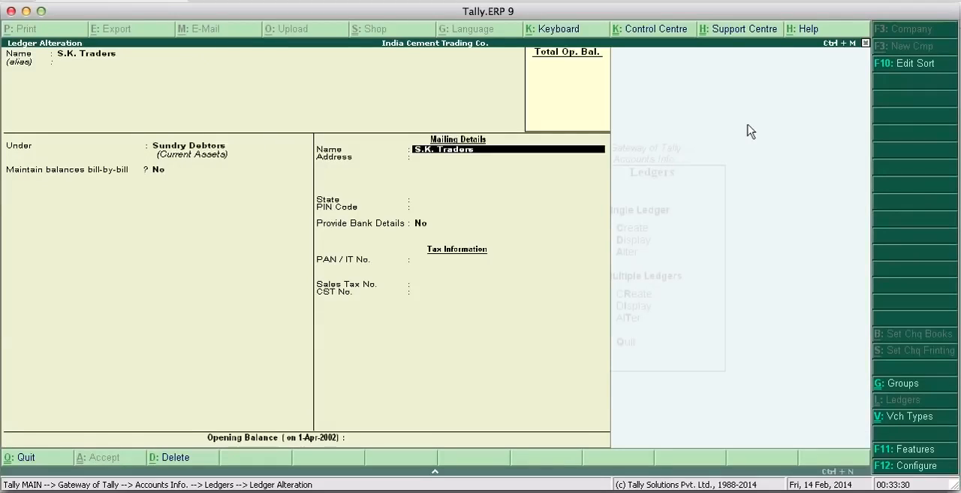
pyautogui.press('Return')
pyautogui.press('Return')
pyautogui.press('Return')
pyautogui.press('Return')
pyautogui.press('Return')
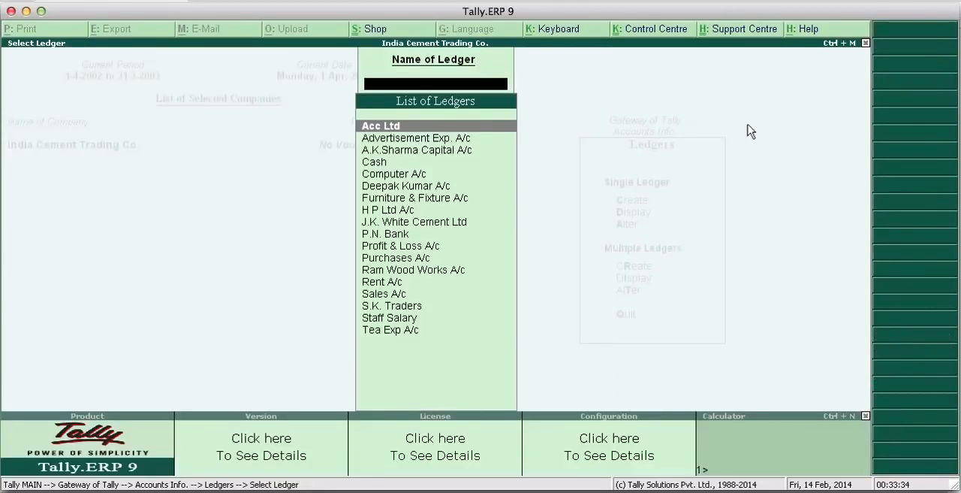
# - Check the list of ledgers for the corrected name and return to the Gateway of Tally
pyautogui.press('Down')
pyautogui.press('Up')
pyautogui.press('Escape')
pyautogui.press('Escape')
pyautogui.press('Escape')
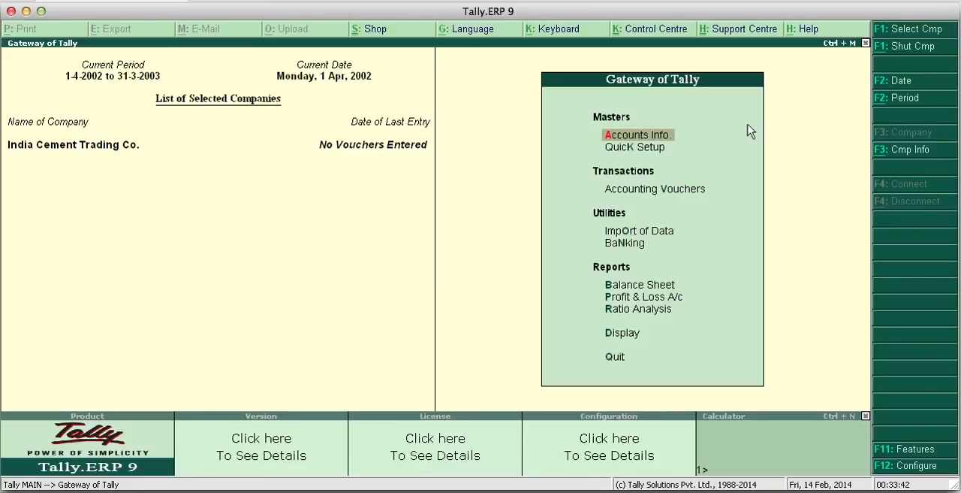
# - View the blank single-ledger creation form under Accounts Info and leave it without creating a ledger
pyautogui.press('Return')
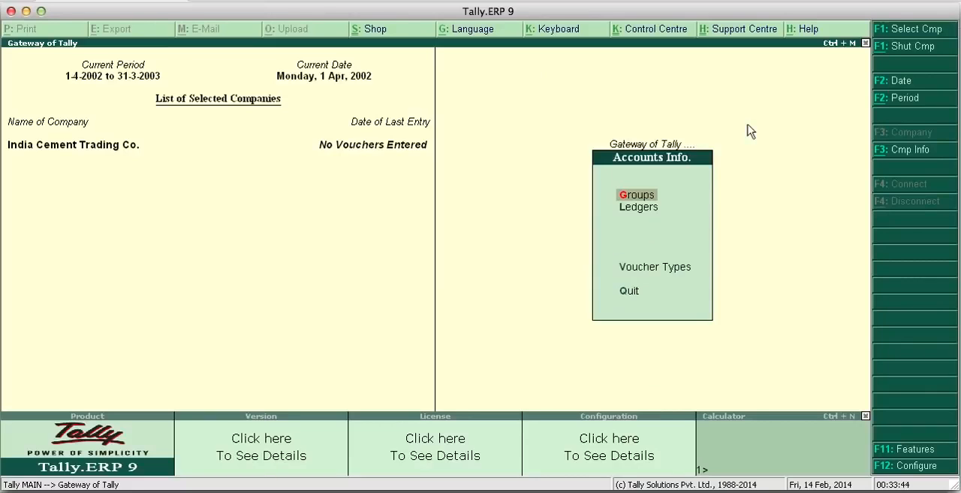
pyautogui.press('Down')
pyautogui.press('Return')
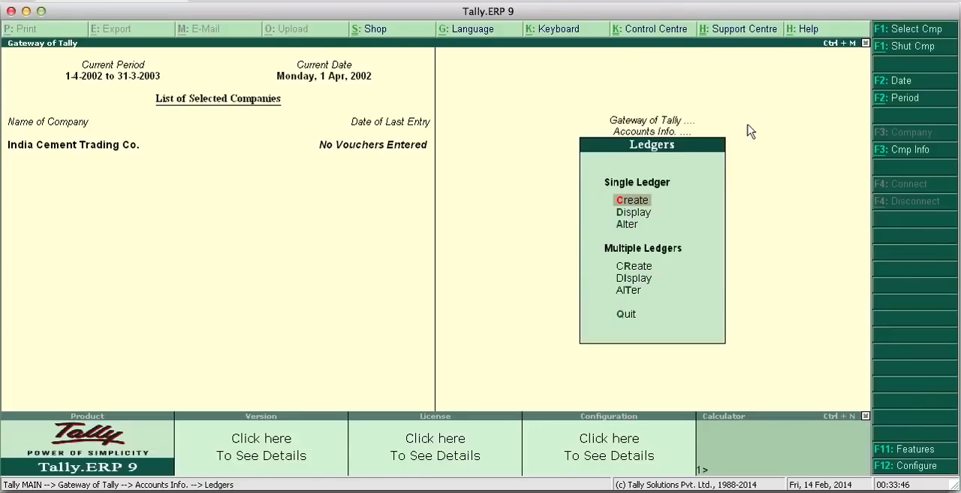
pyautogui.press('Return')
pyautogui.press('Escape')
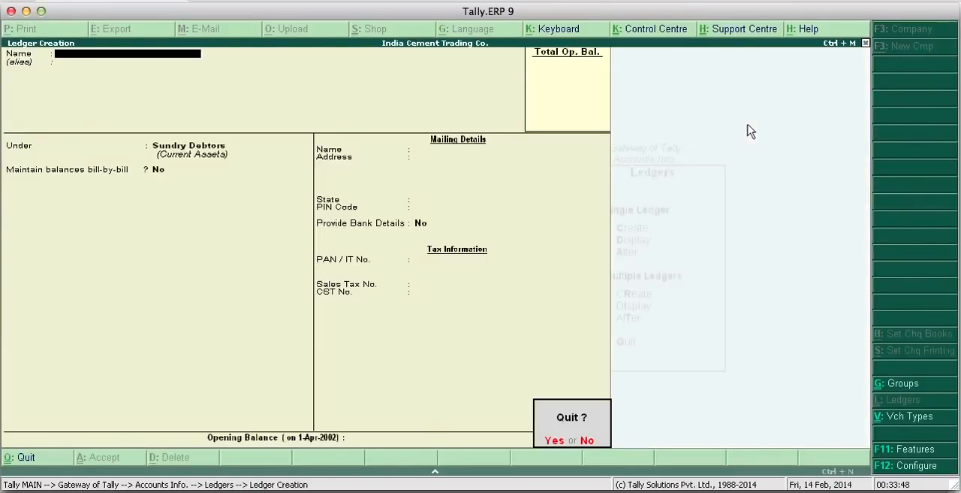
pyautogui.press('n')
pyautogui.press('Escape')
pyautogui.press('Escape')
# - View the list of ledgers available for single-ledger display and go back to Accounts Info
pyautogui.press('Return')
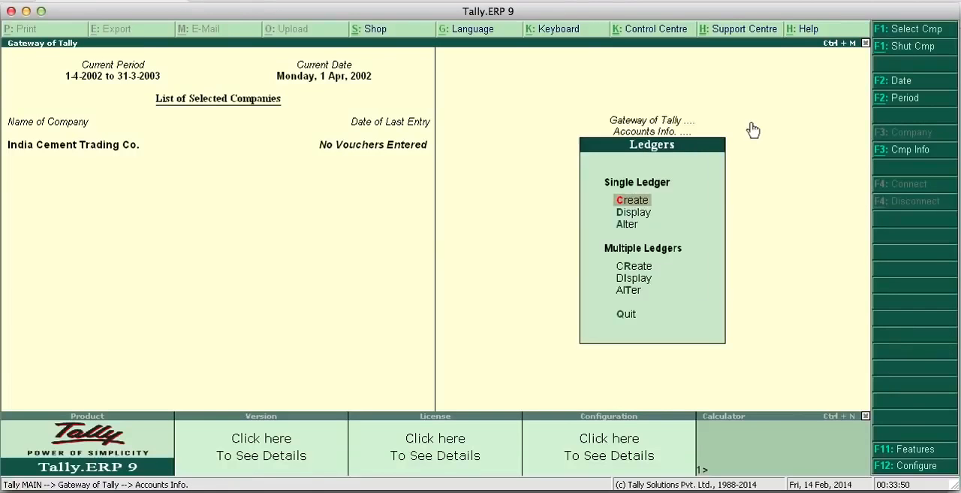
pyautogui.press('Down')
pyautogui.press('Return')
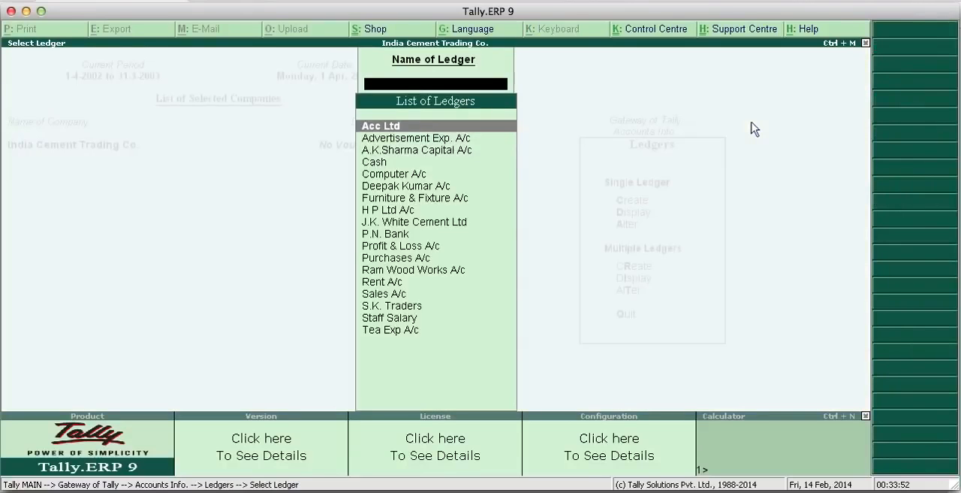
pyautogui.press('Escape')
pyautogui.press('Escape')
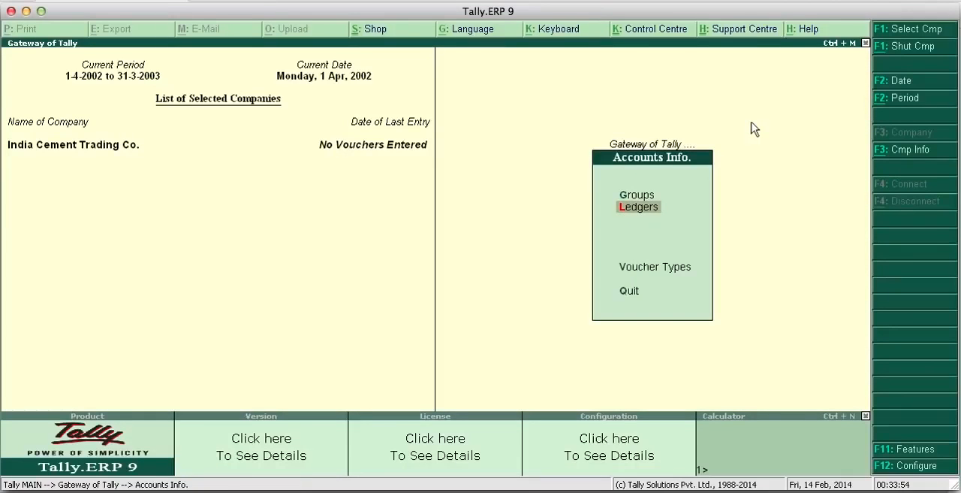
# - View the list of ledgers available for single-ledger alteration and return to the Gateway of Tally
pyautogui.press('Return')
pyautogui.press('Down')
pyautogui.press('Down')
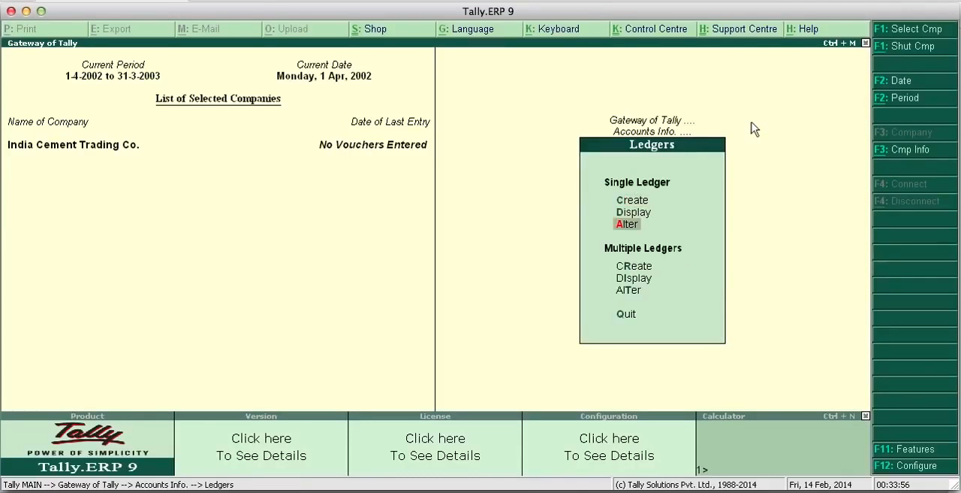
pyautogui.press('Return')
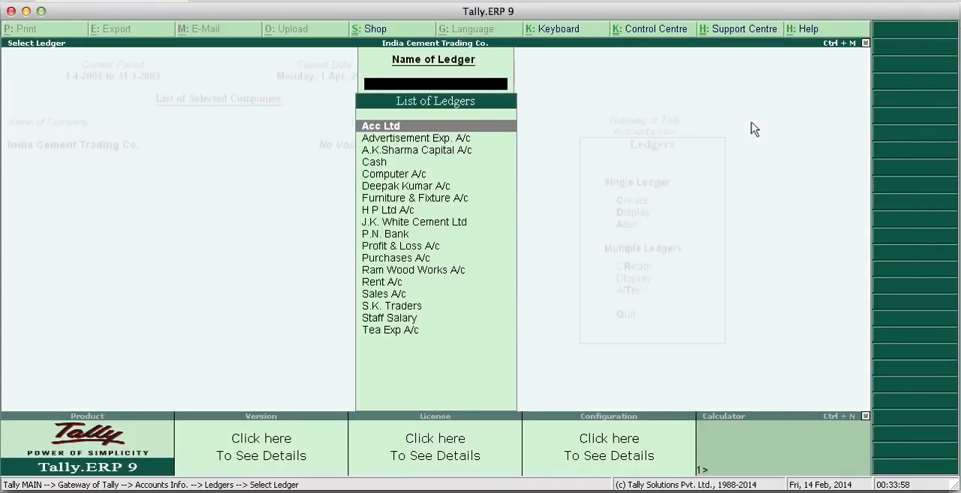
pyautogui.press('Escape')
pyautogui.press('Escape')
pyautogui.press('Escape')
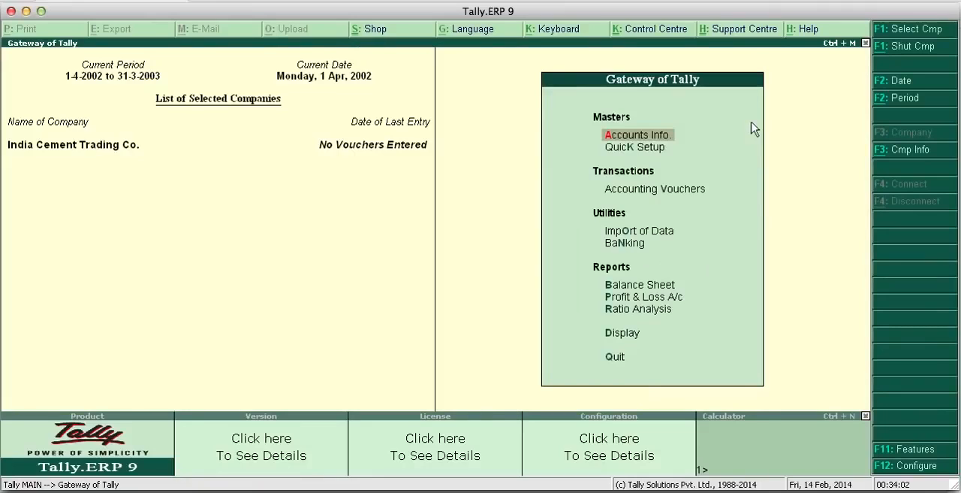
# - Review the single and multiple ledger options under Accounts Info and return to the Gateway of Tally
pyautogui.press('Return')
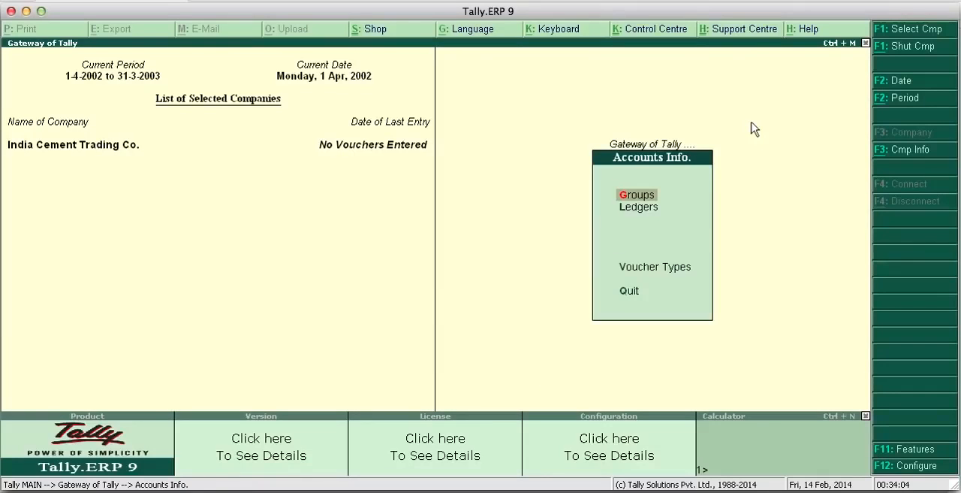
pyautogui.press('Down')
pyautogui.press('Return')
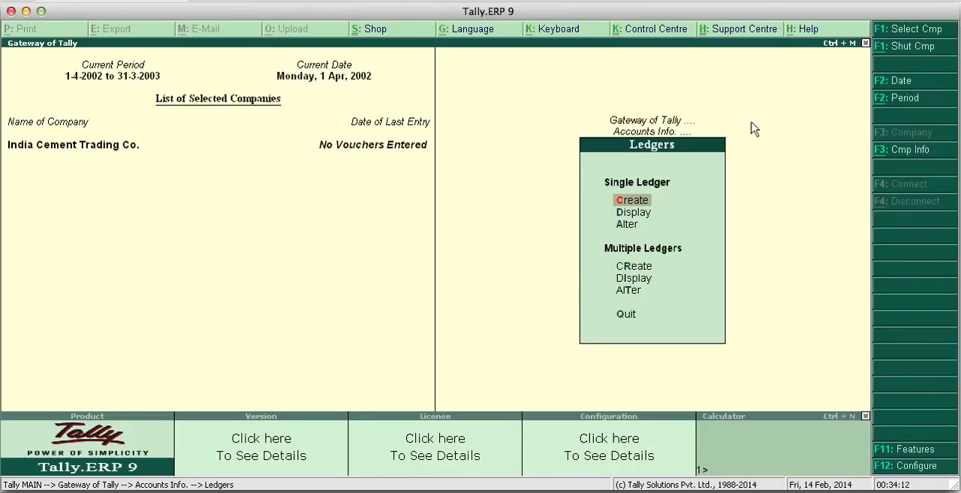
pyautogui.press('Escape')
pyautogui.press('Escape')
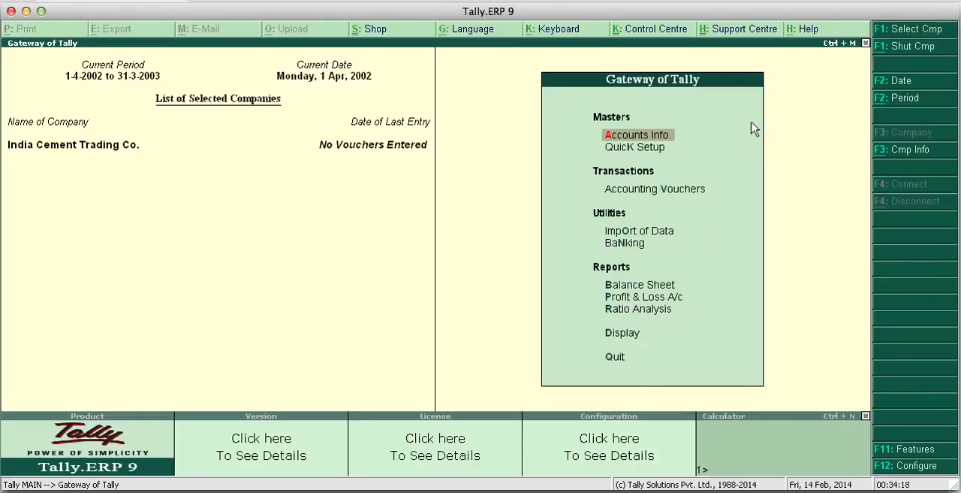
# - Open Accounting Vouchers from the Gateway of Tally for India Cement Trading Co
pyautogui.press('Down')
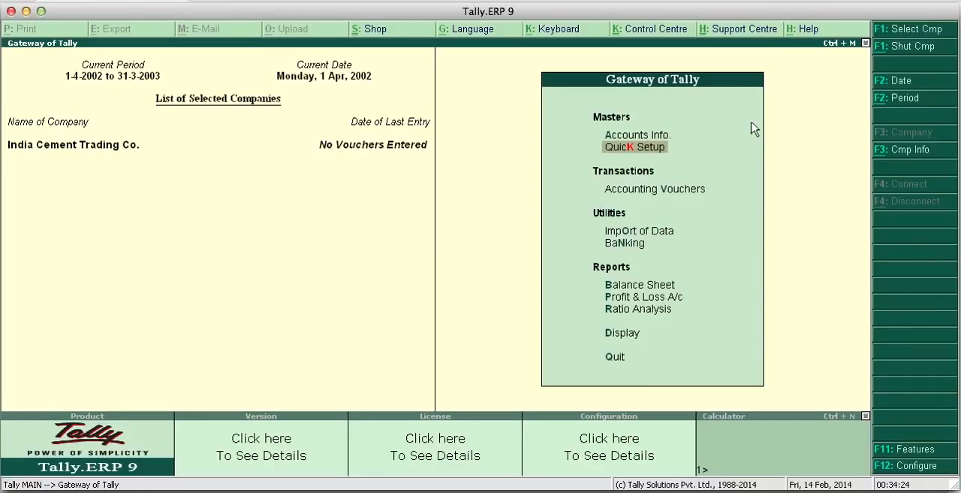
pyautogui.press('Down')
pyautogui.press('Down')
pyautogui.press('Up')
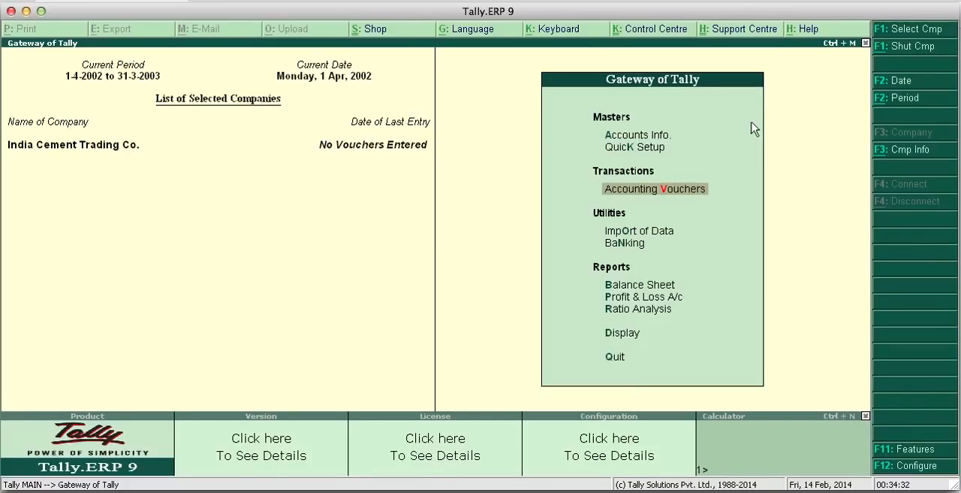
pyautogui.click(617, 190)
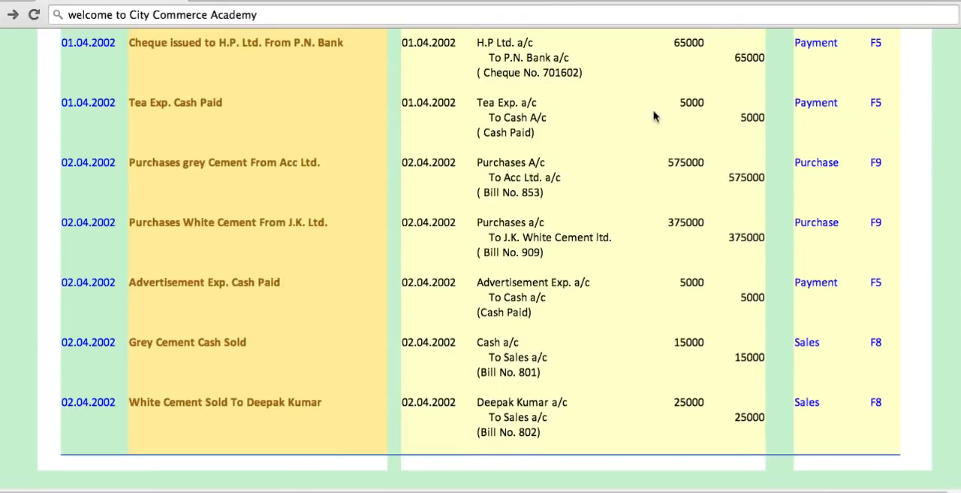
# - Switch to the browser, review the practice project's dated transactions and their Tally voucher types from the first entry, and return to Tally.ERP 9
pyautogui.scroll(3, 655, 118)
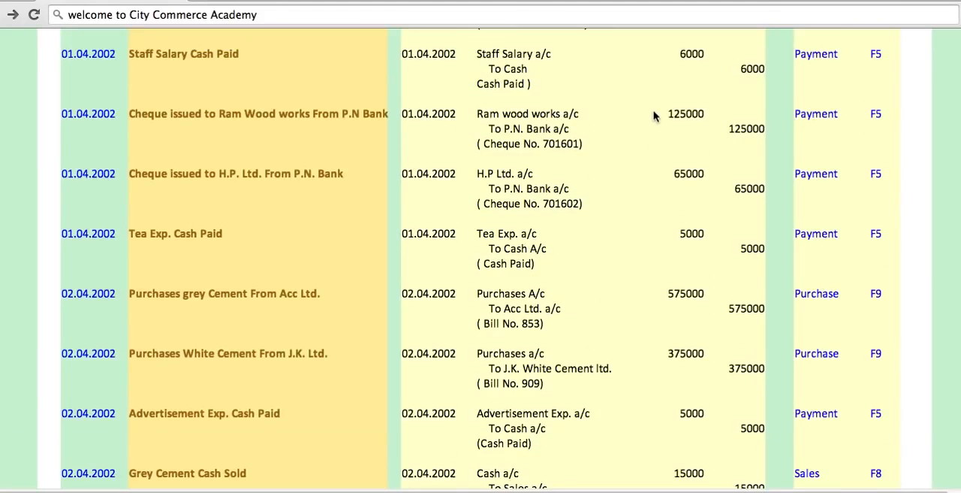
pyautogui.scroll(10, 655, 116)
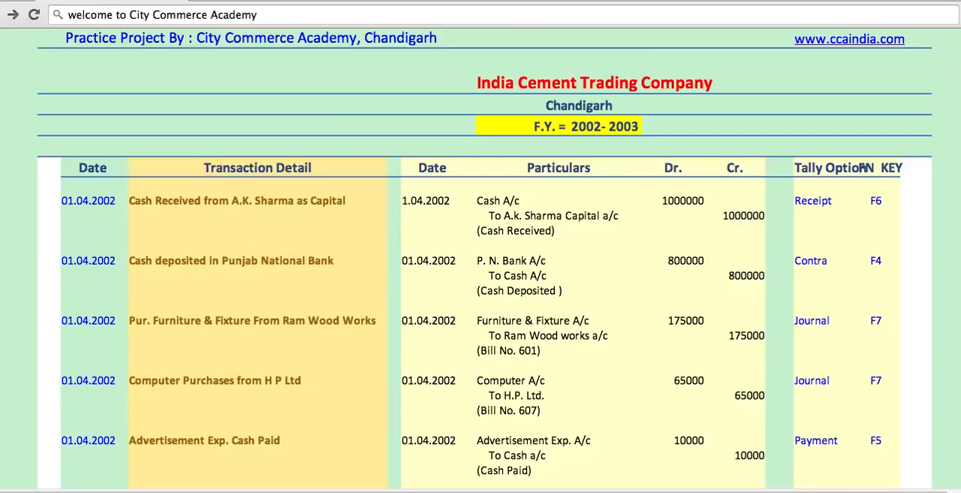
pyautogui.click(568, 490)
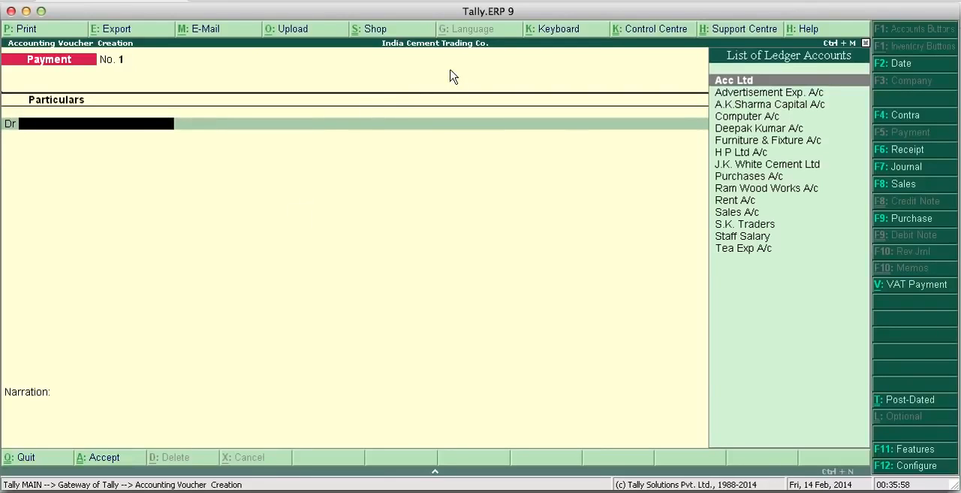
# - Change the payment voucher's date to 2-4-2002 and again to 1-5-2002
pyautogui.click(911, 66)
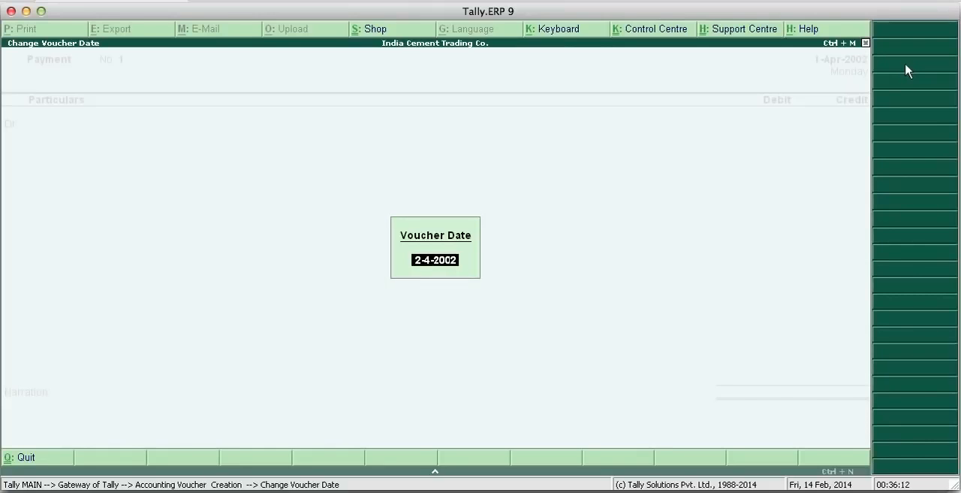
pyautogui.press('Return')
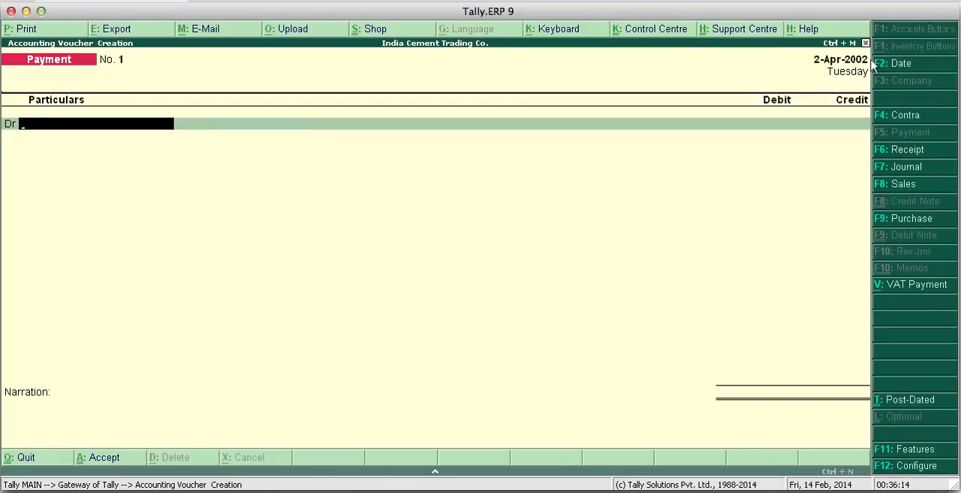
pyautogui.click(890, 66)
pyautogui.write('1-5')
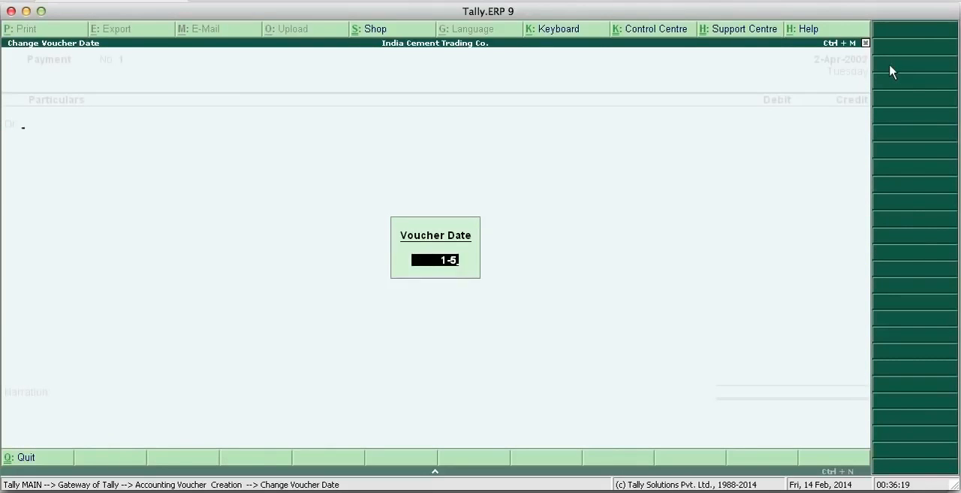
pyautogui.press('Return')
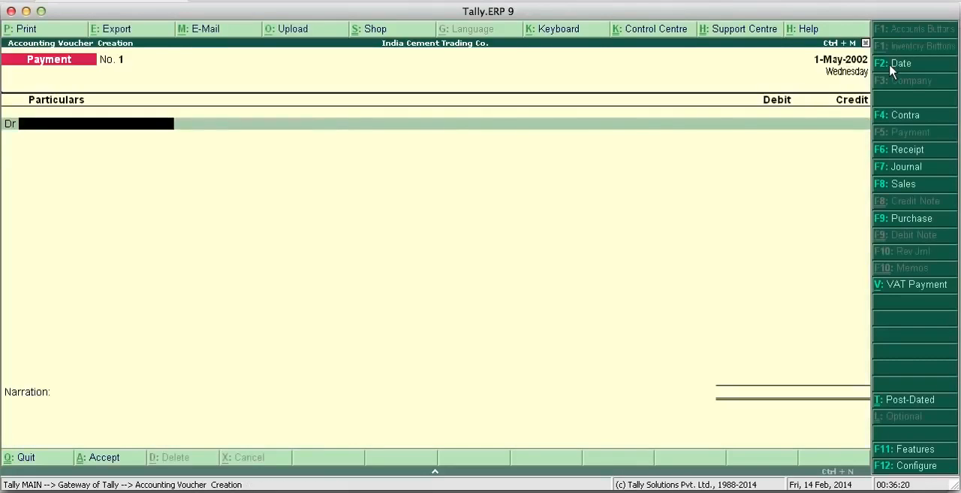
# - Set the payment voucher's date to 1-4-2002
pyautogui.click(894, 64)
pyautogui.write('1-4')
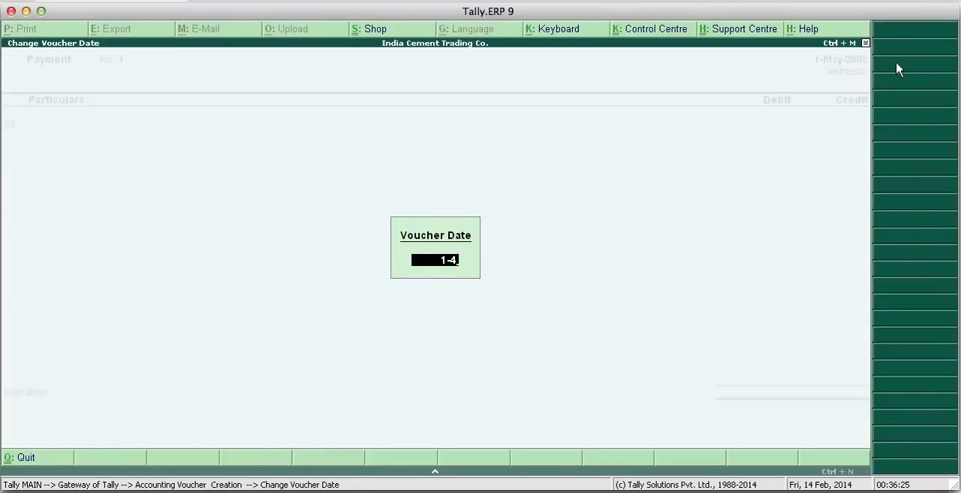
pyautogui.press('Return')
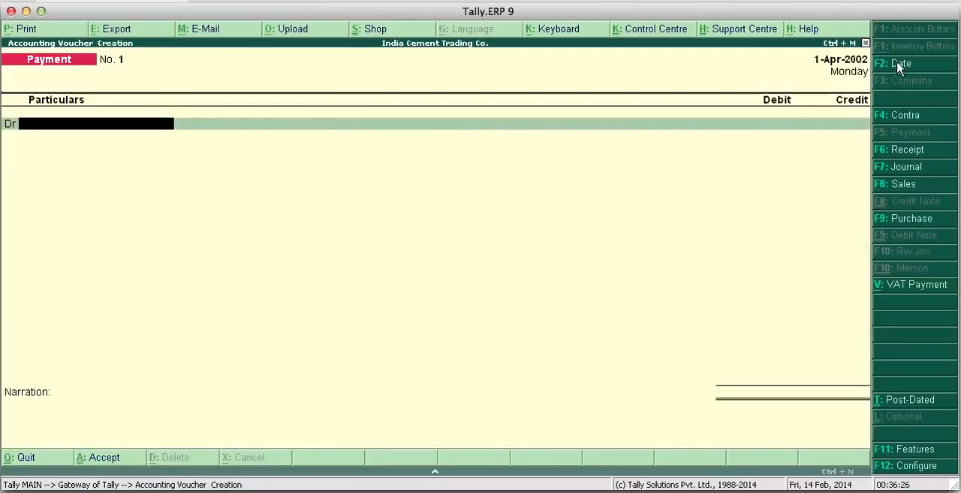
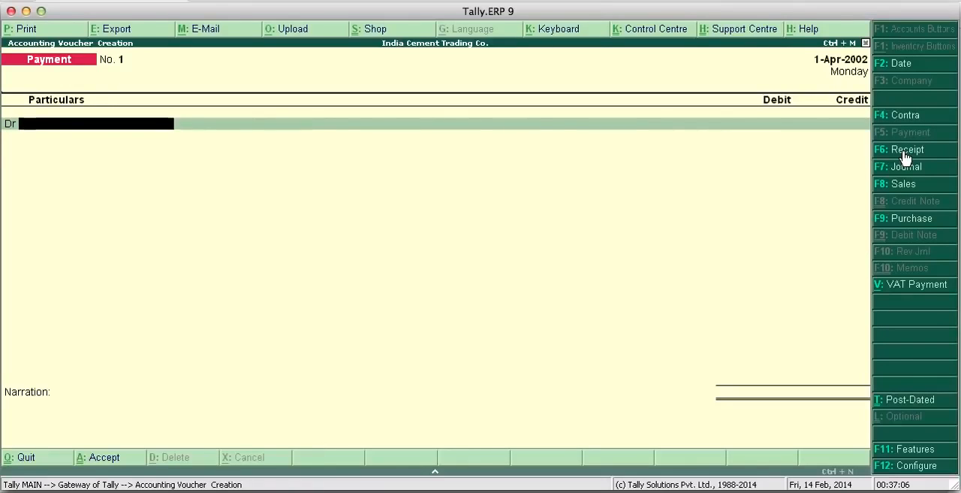
# - Start a Receipt voucher and credit the owner's capital account with 10,00,000
pyautogui.click(905, 153)
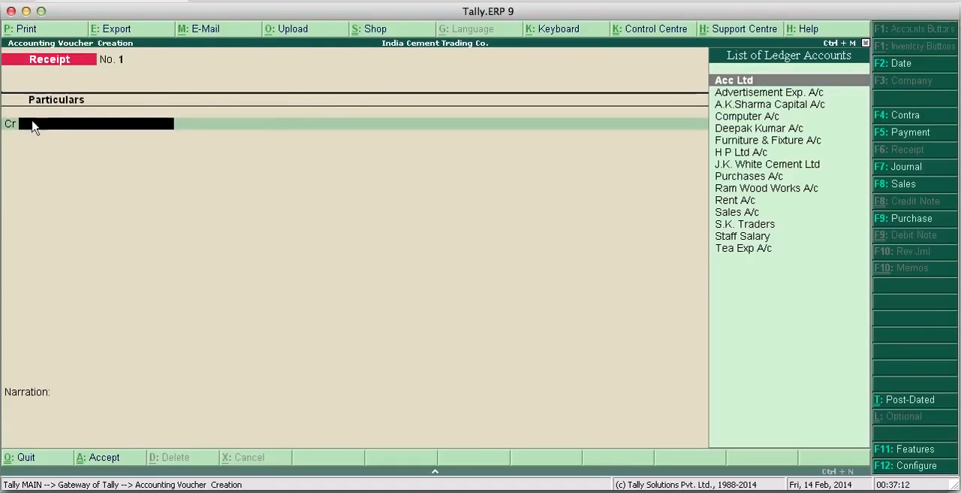
pyautogui.press('Return')
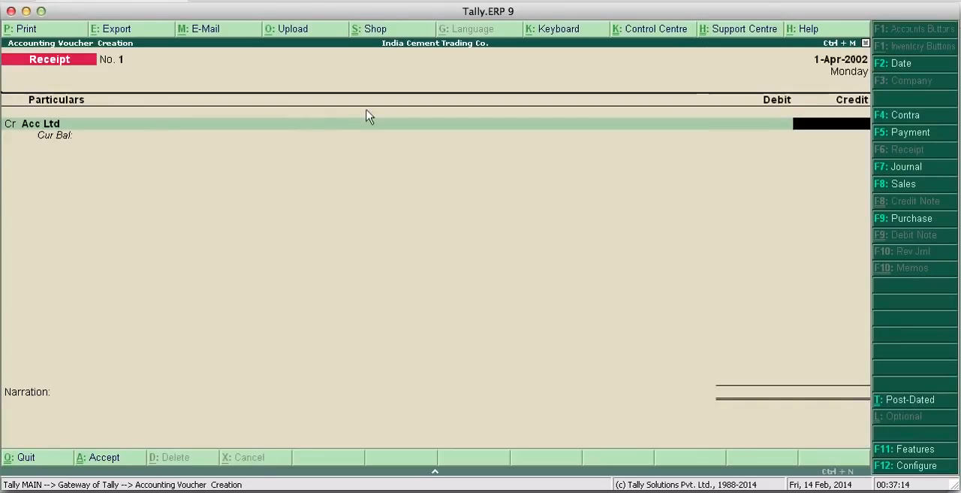
pyautogui.press('BackSpace')
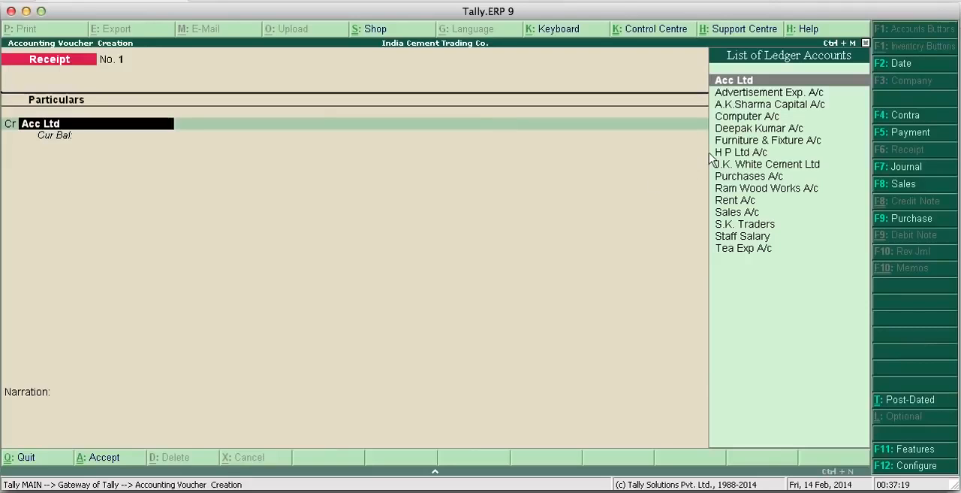
pyautogui.click(740, 106)
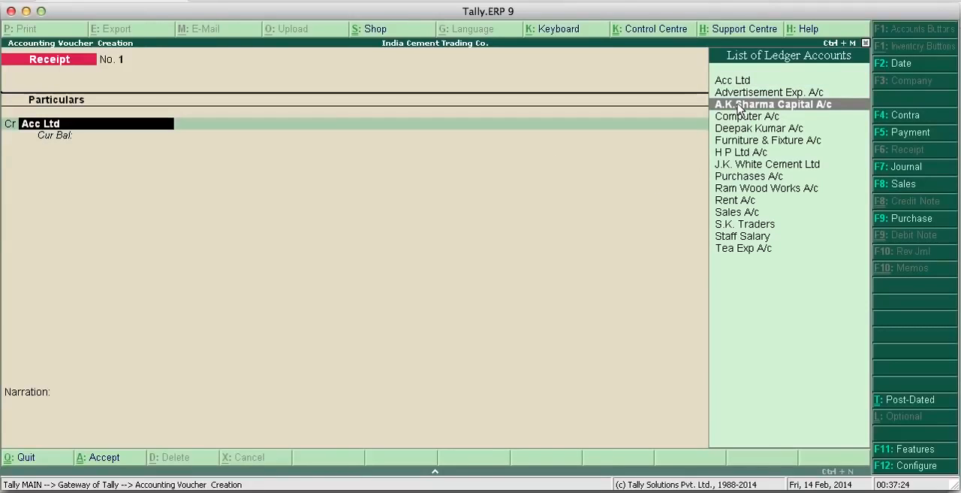
pyautogui.click(739, 106)
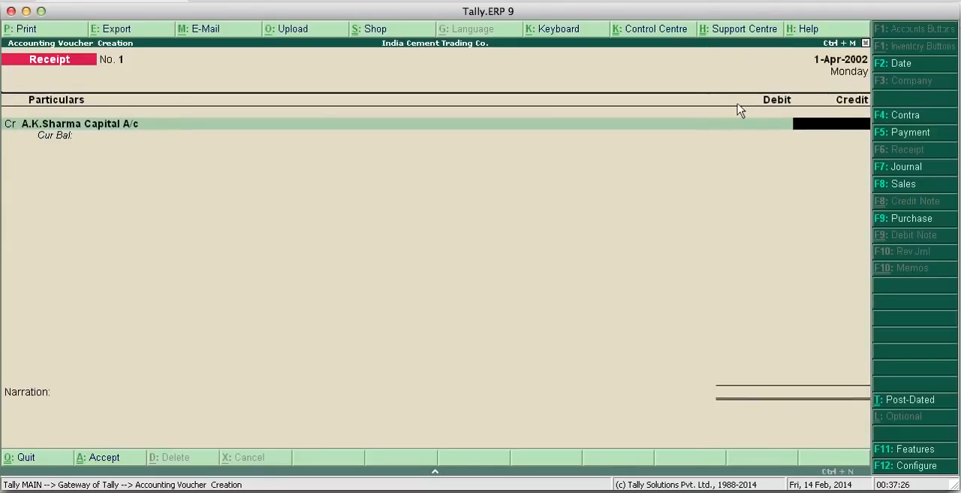
pyautogui.write('10')
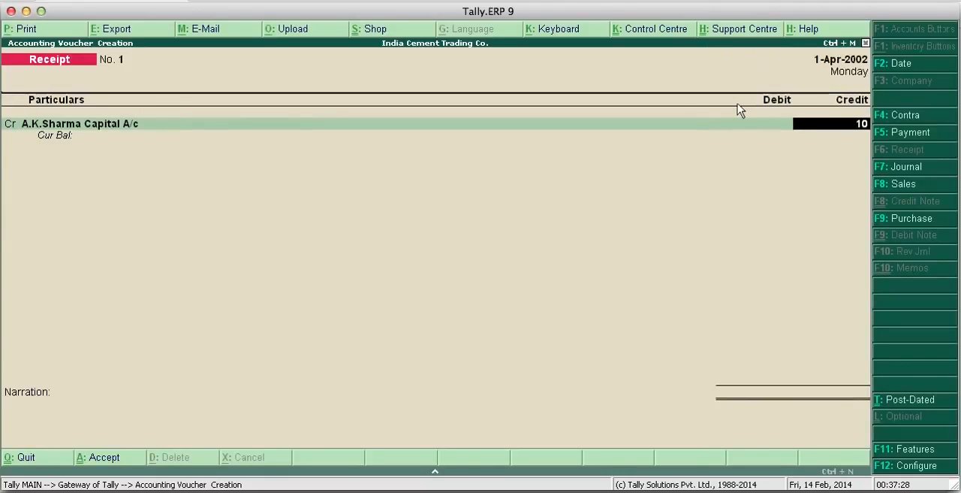
pyautogui.write(',00,0')
pyautogui.write('00000')
pyautogui.press('Return')
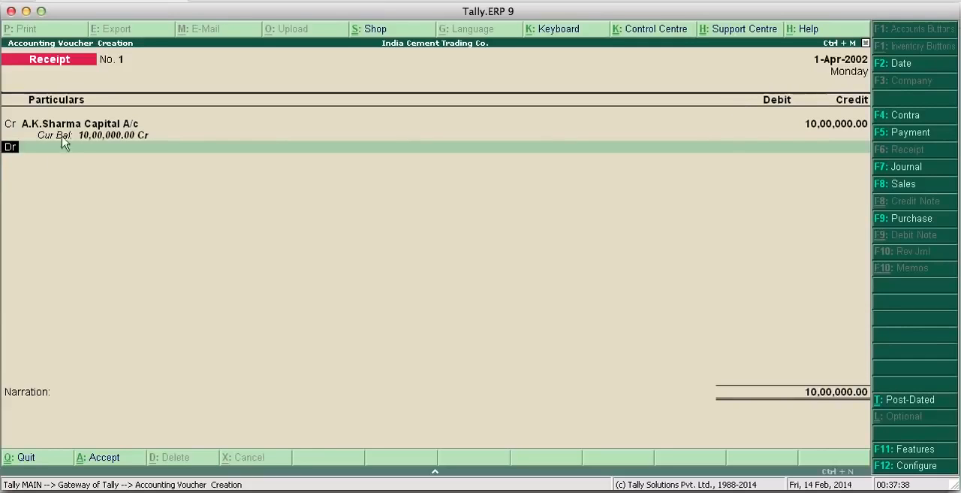
# - Debit Cash for 10,00,000 as the second line of the receipt voucher
pyautogui.click(38, 154)
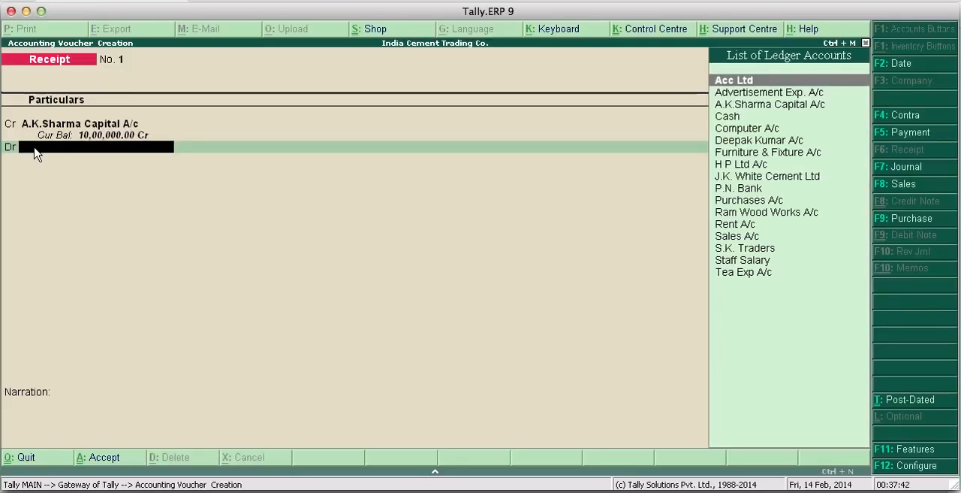
pyautogui.press('Down')
pyautogui.press('Down')
pyautogui.press('Down')
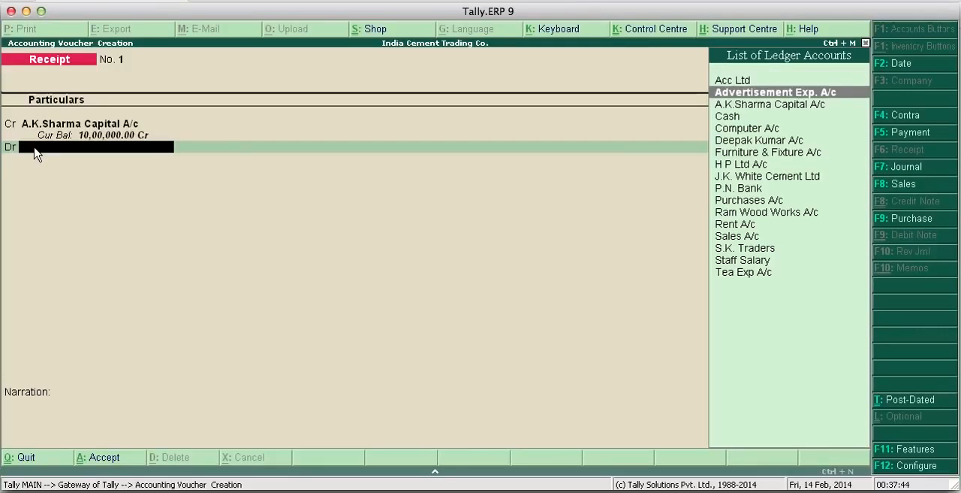
pyautogui.press('Return')
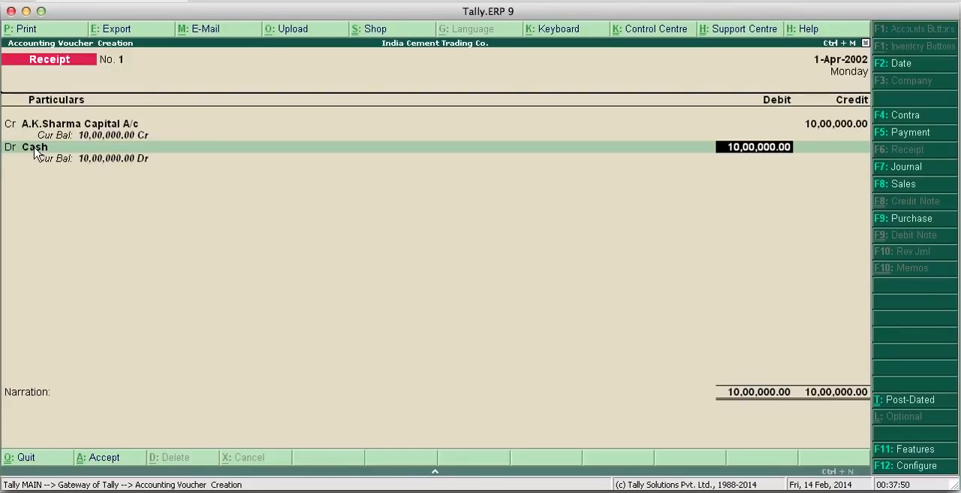
pyautogui.press('Return')
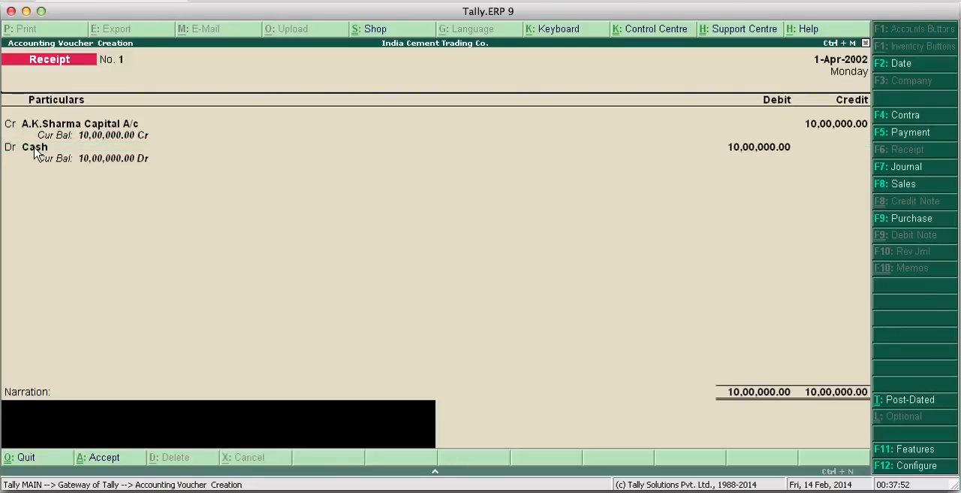
# - Enter the narration "Cash received" and save the receipt voucher
pyautogui.write('Cash')
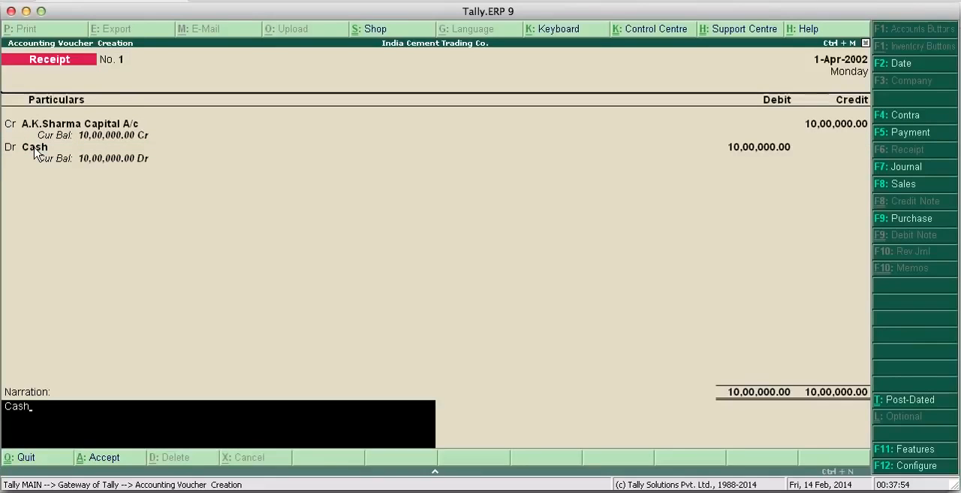
pyautogui.write(' received')
pyautogui.press('Return')
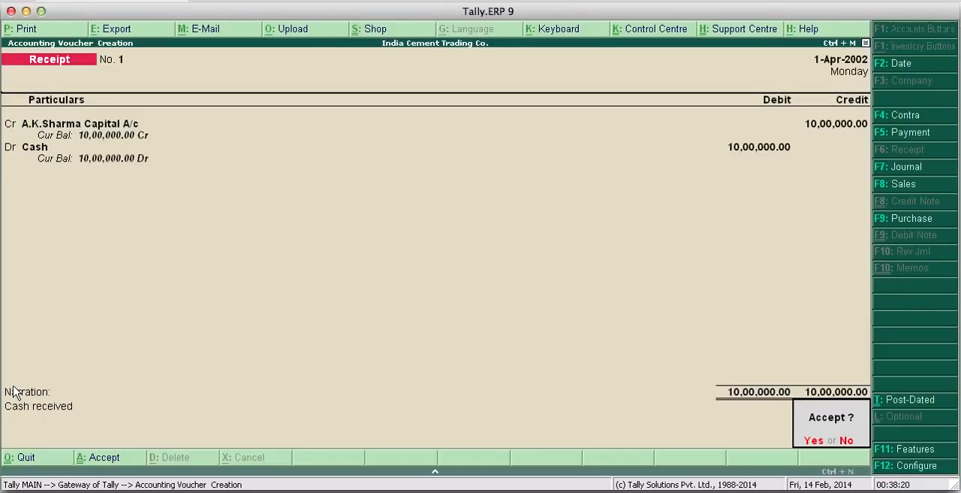
pyautogui.press('Return')
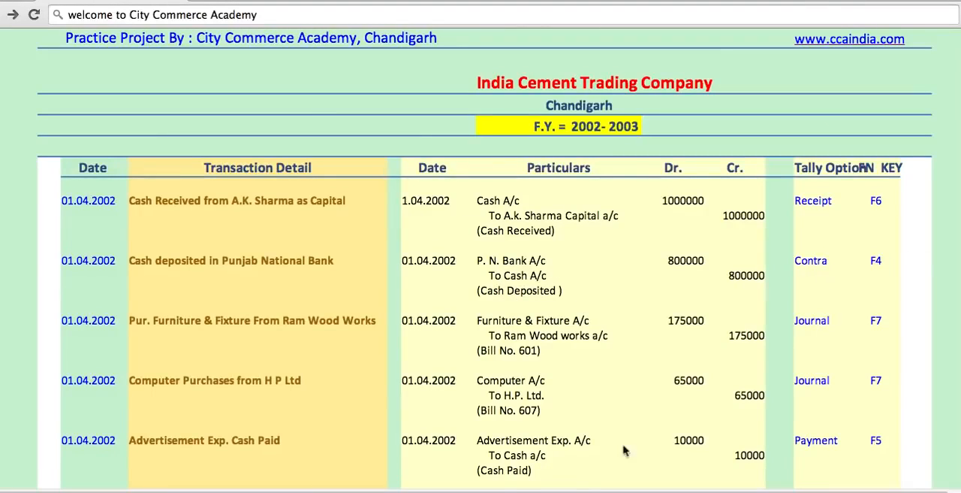
# - Return from the practice project in the browser to Tally.ERP 9 and set the voucher date to 1-4-2002
pyautogui.click(570, 492)
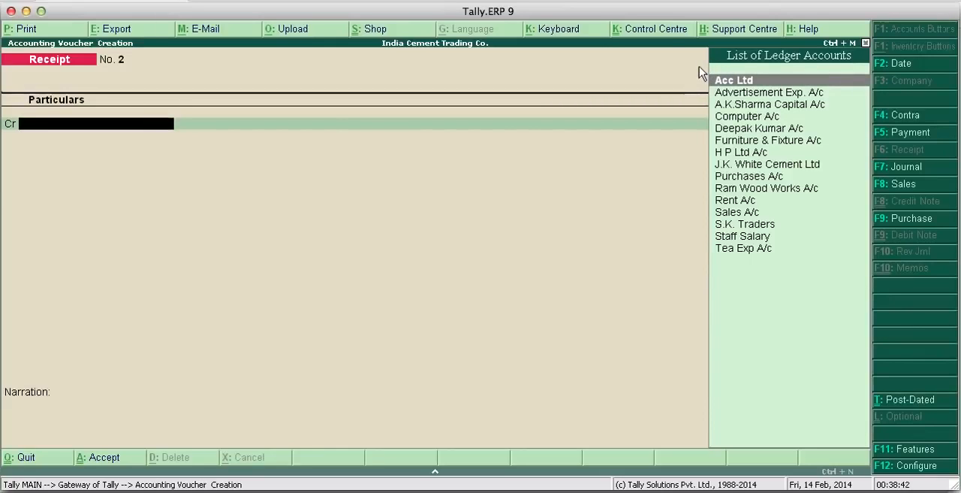
pyautogui.click(917, 63)
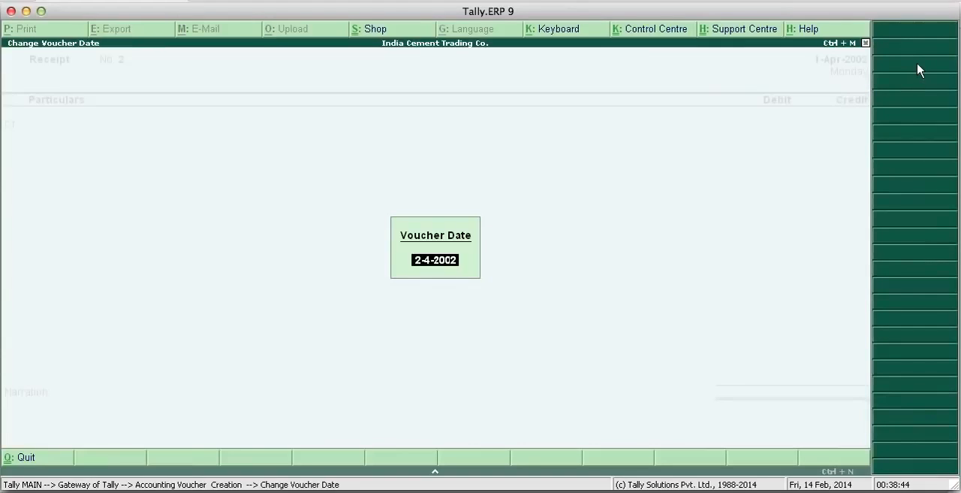
pyautogui.write('1')
pyautogui.press('Return')
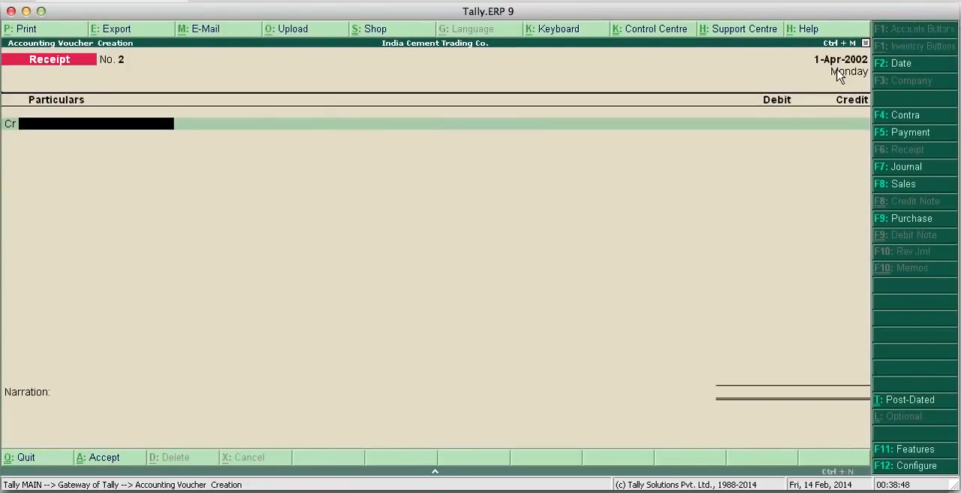
# - Start a Contra voucher and credit Cash with 8,00,000
pyautogui.click(896, 117)
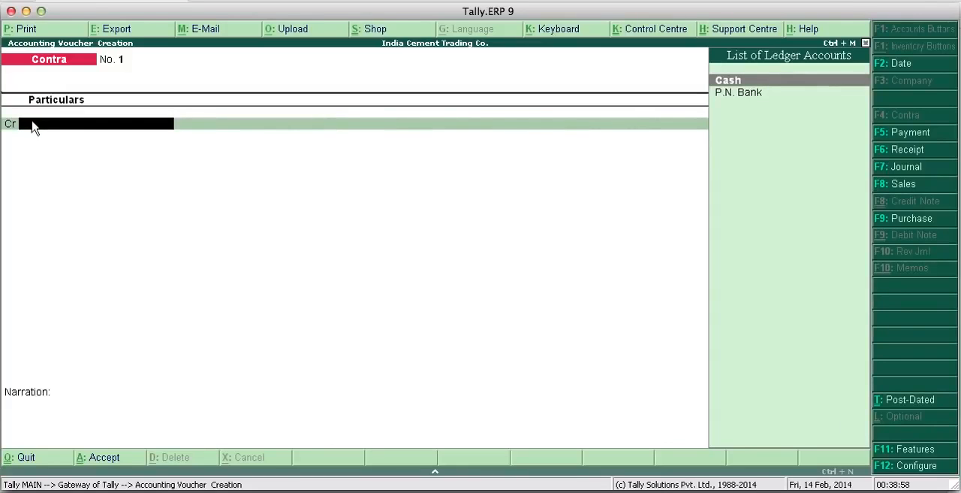
pyautogui.press('Return')
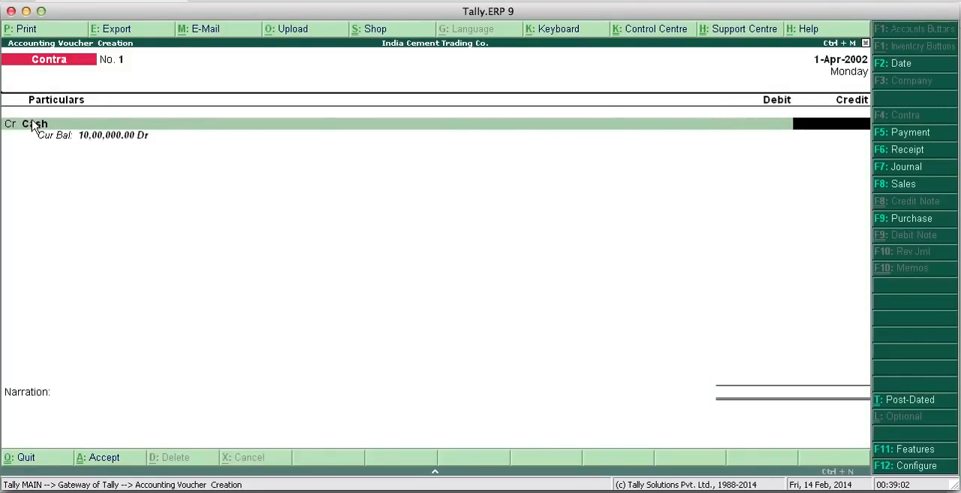
pyautogui.write('800000')
pyautogui.press('Return')
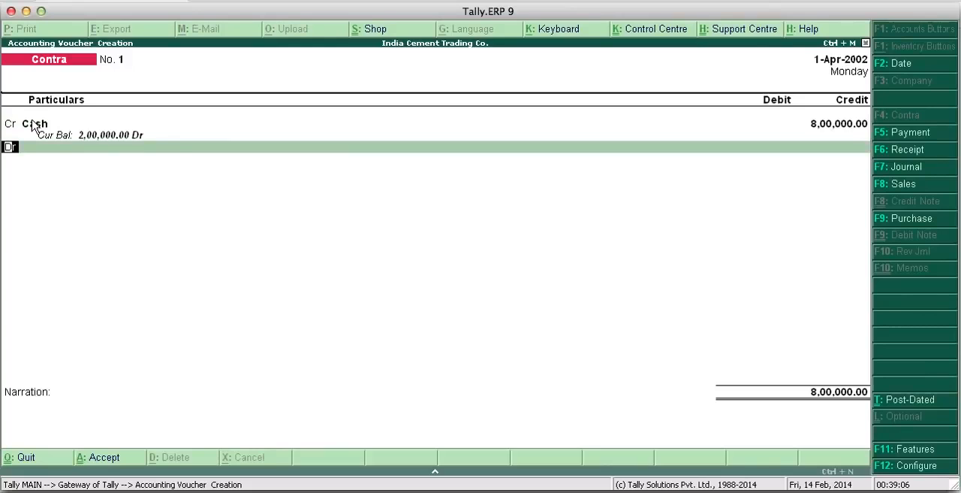
# - Debit P.N. Bank for 8,00,000 in the contra voucher
pyautogui.press('Return')
pyautogui.press('Down')
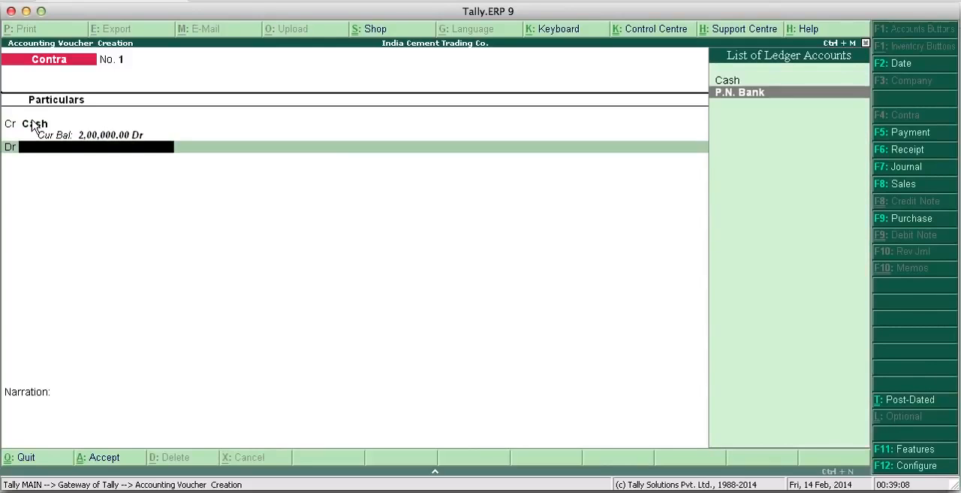
pyautogui.press('Return')
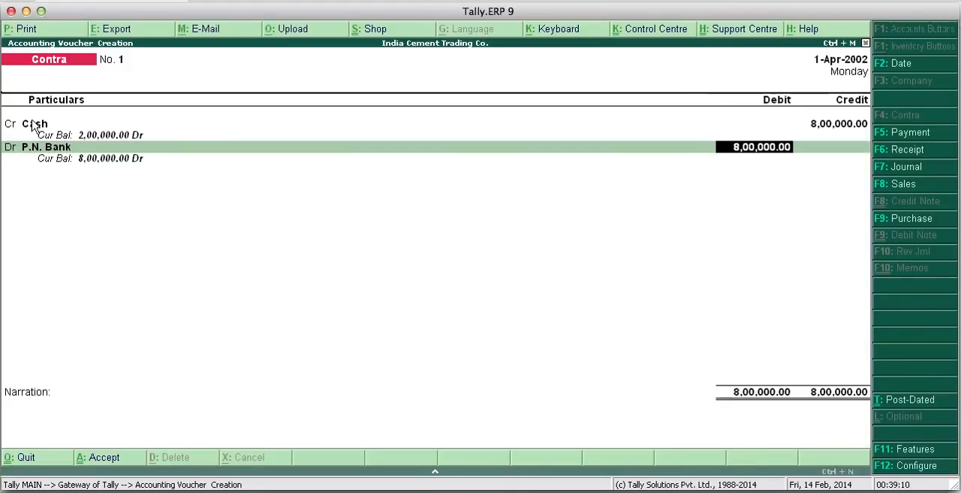
pyautogui.press('Return')
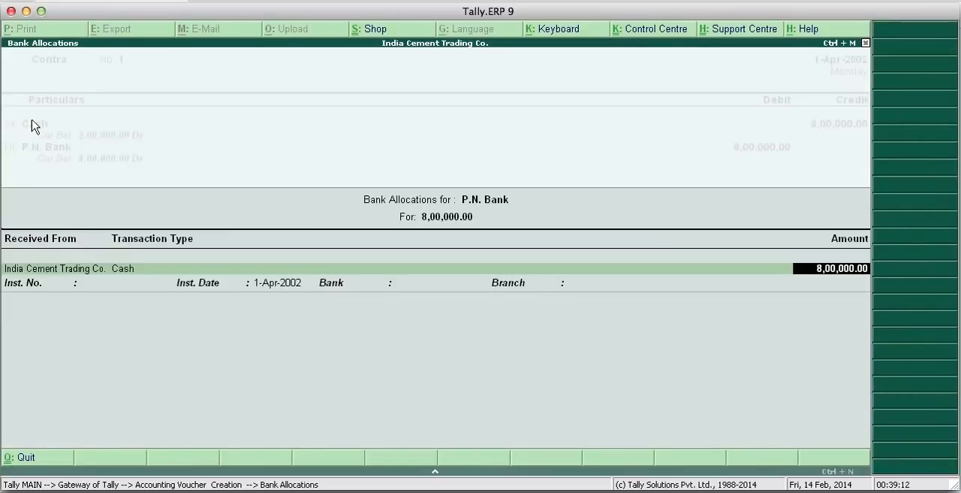
# - Accept the P.N. Bank cash allocation of 8,00,000, leaving all cash denominations blank
pyautogui.press('Return')
pyautogui.press('Return')
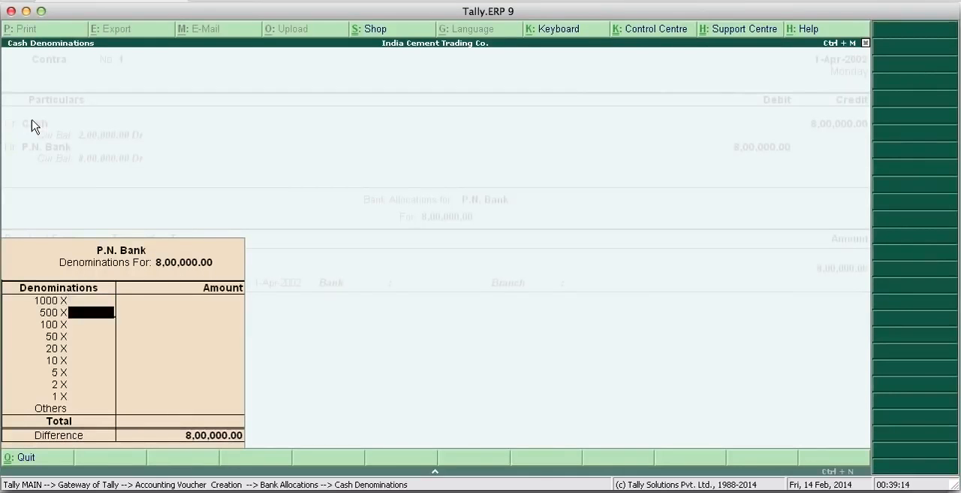
pyautogui.press('Return')
pyautogui.press('Return')
pyautogui.press('Return')
pyautogui.press('Return')
pyautogui.press('Return')
pyautogui.press('Return')
pyautogui.press('Return')
pyautogui.press('Return')
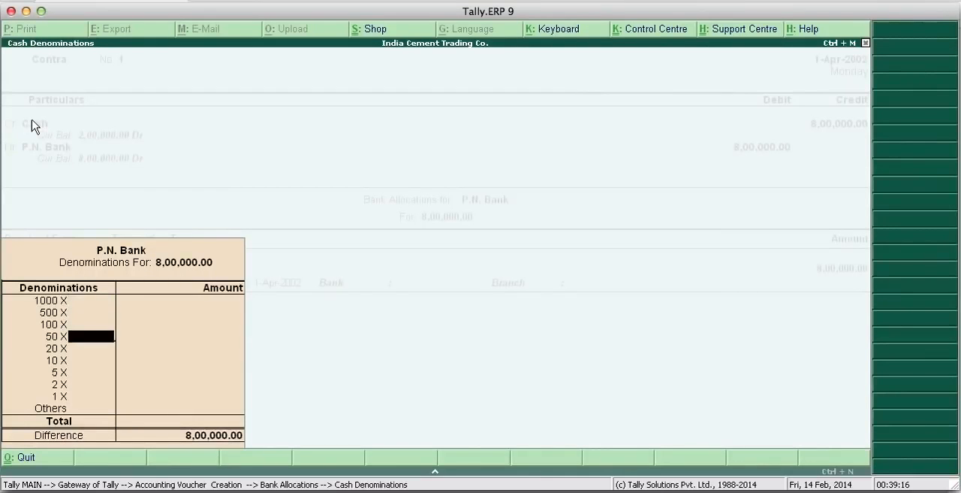
pyautogui.press('Return')
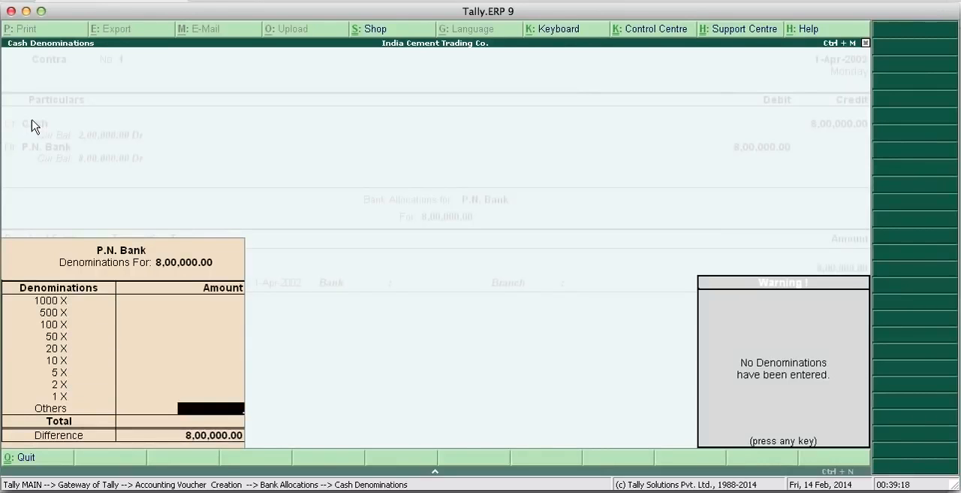
pyautogui.press('Return')
pyautogui.press('Return')
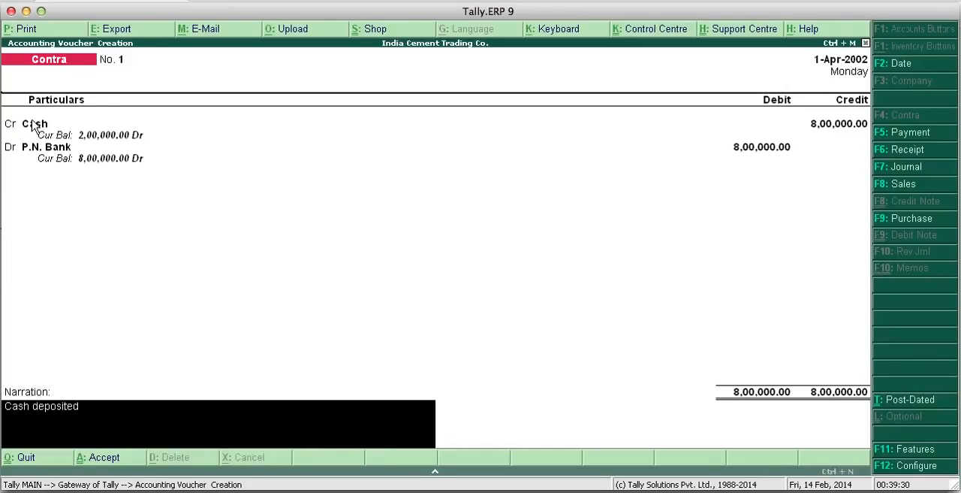
# - Enter the narration "Cash deposited" and save the contra voucher
pyautogui.press('Return')
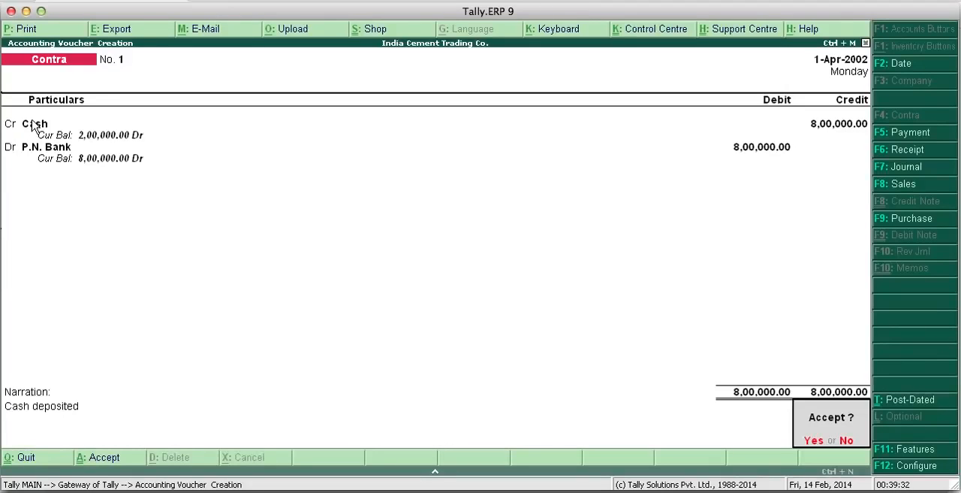
pyautogui.press('Return')
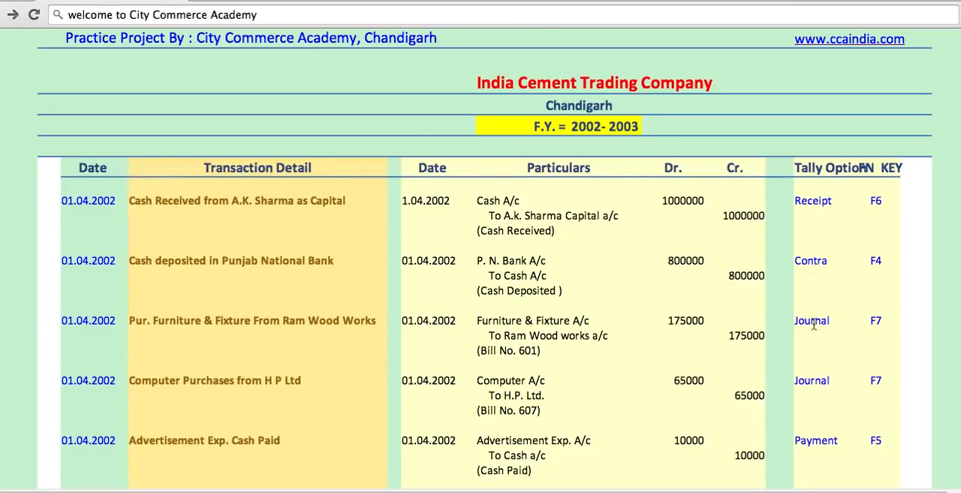
# - Return from the browser to Tally.ERP 9, start a Journal voucher, and debit Furniture & Fixture A/c with 175000
pyautogui.click(569, 492)
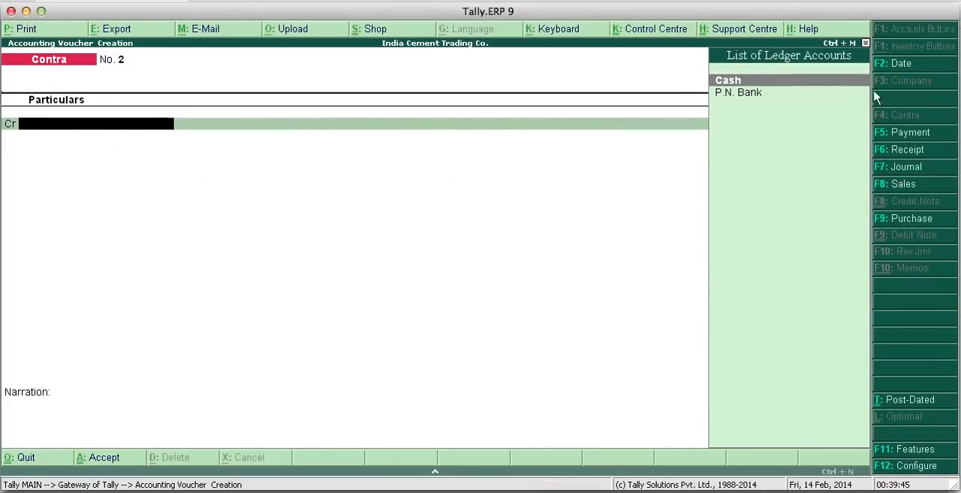
pyautogui.click(894, 166)
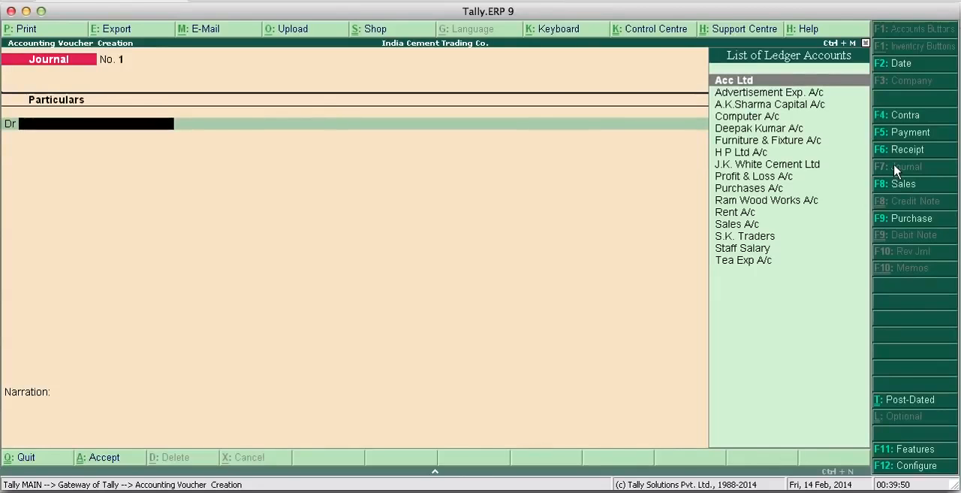
pyautogui.write('F')
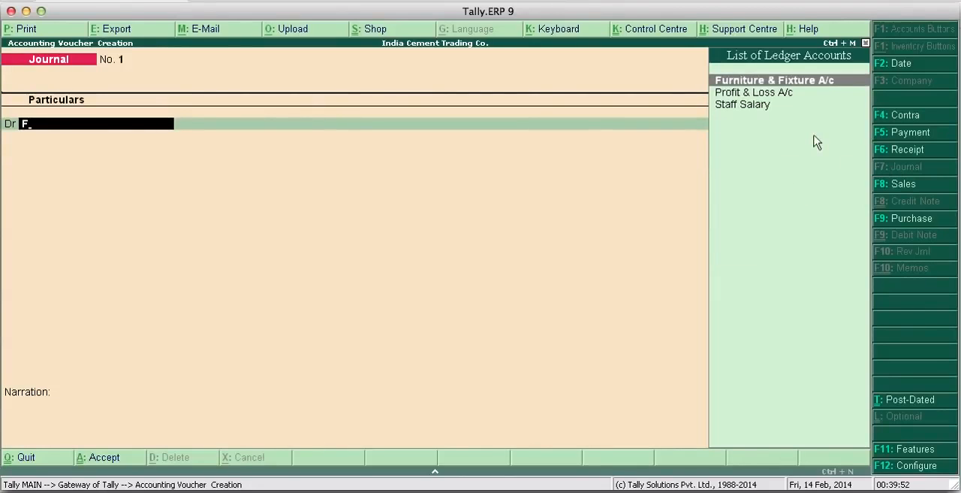
pyautogui.press('Return')
pyautogui.write('1')
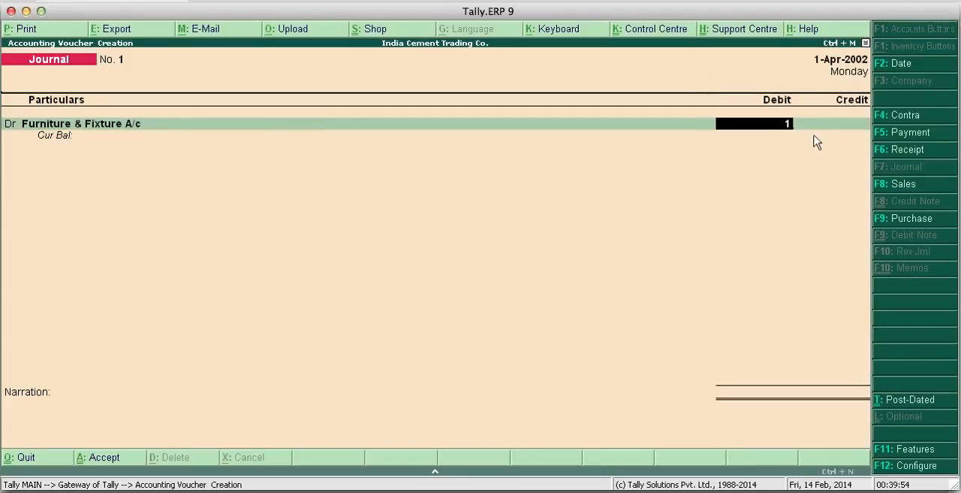
pyautogui.write('75000')
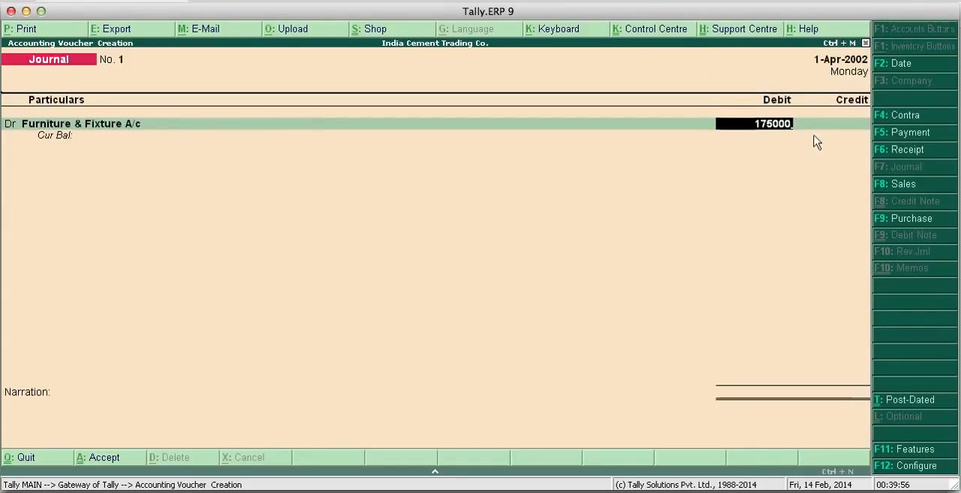
pyautogui.press('Return')
pyautogui.press('Return')
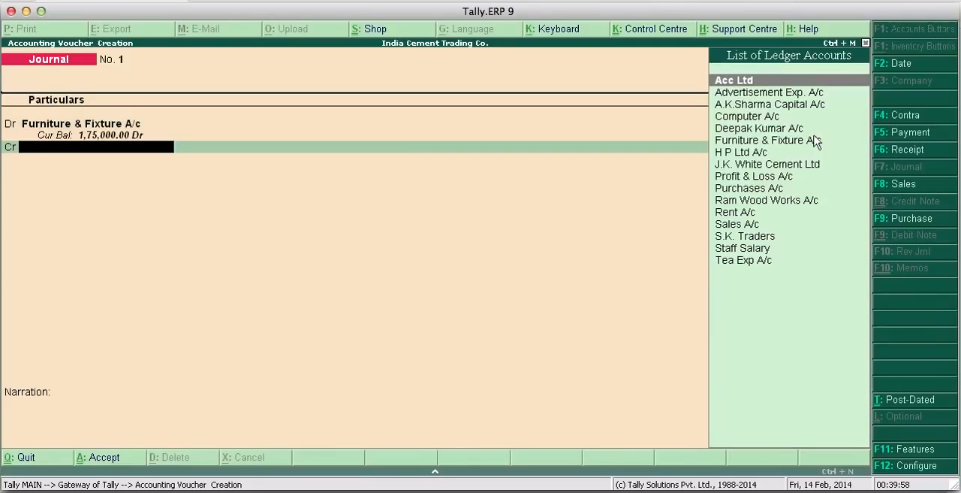
# - Credit Ram Wood Works A/c with 1,75,000, enter the narration "Bill No. 601", and save the journal voucher
pyautogui.write('R')
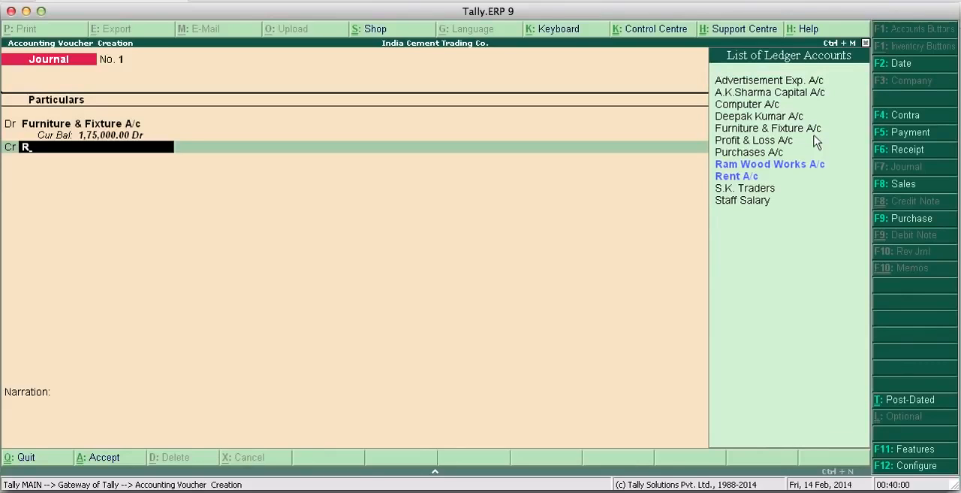
pyautogui.press('Down')
pyautogui.press('Up')
pyautogui.press('Return')
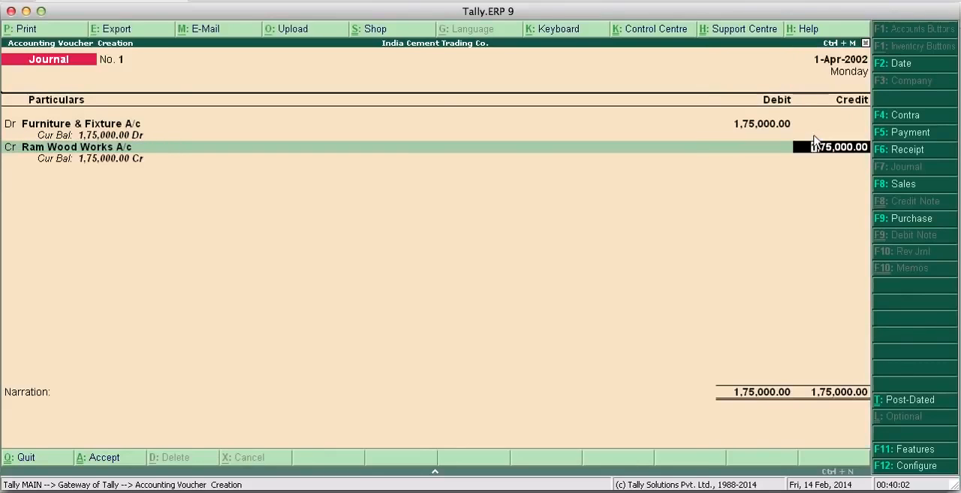
pyautogui.press('Return')
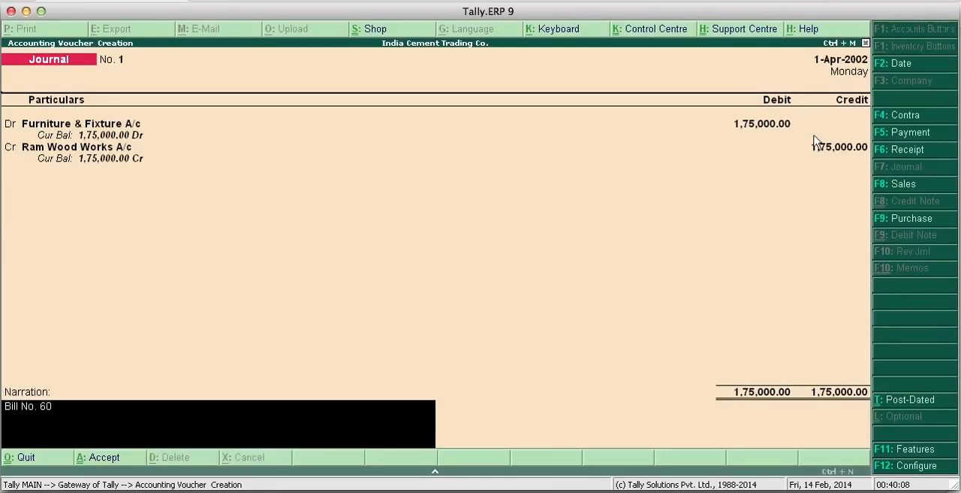
pyautogui.press('Return')
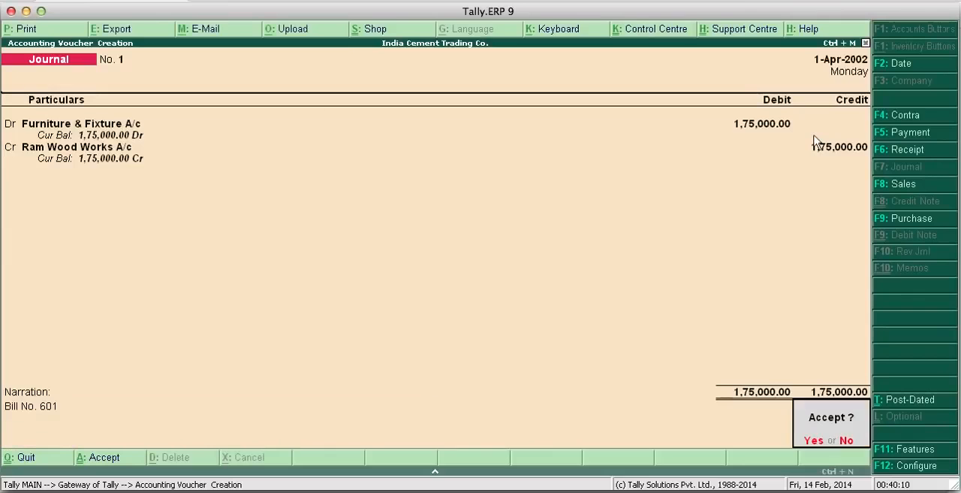
pyautogui.press('Return')
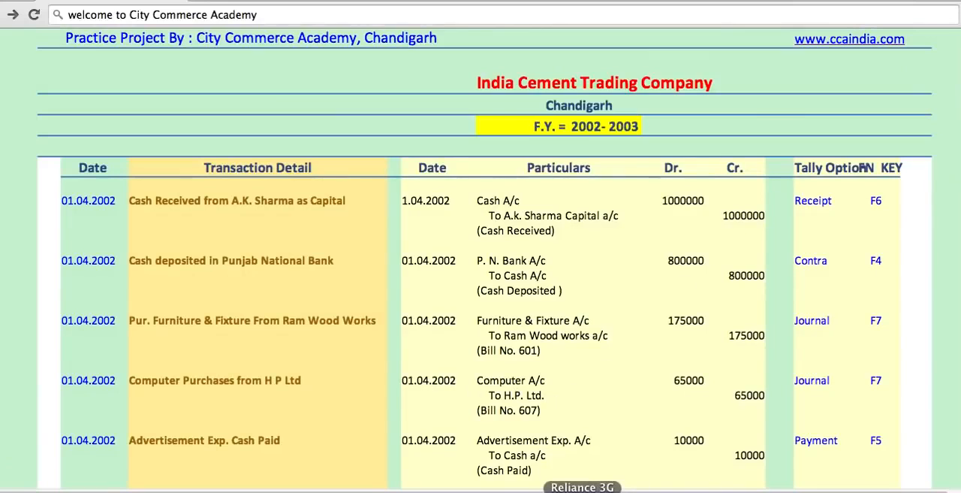
# - Return from the browser to Tally.ERP 9 and debit Computer A/c with 65000 in the new journal voucher
pyautogui.click(577, 488)
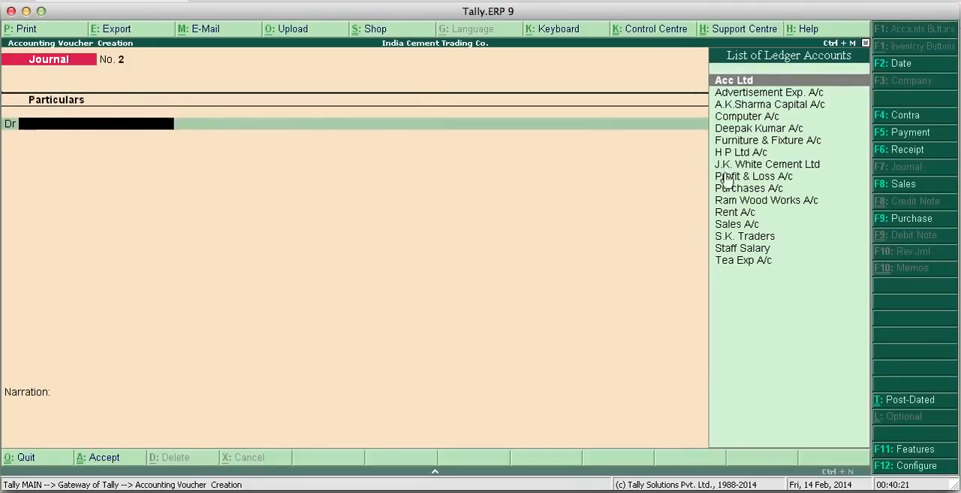
pyautogui.click(728, 118)
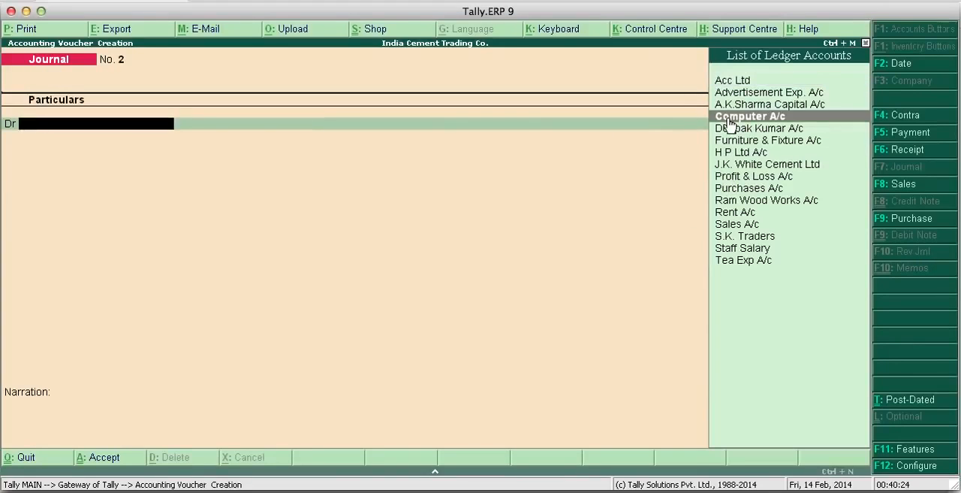
pyautogui.click(729, 122)
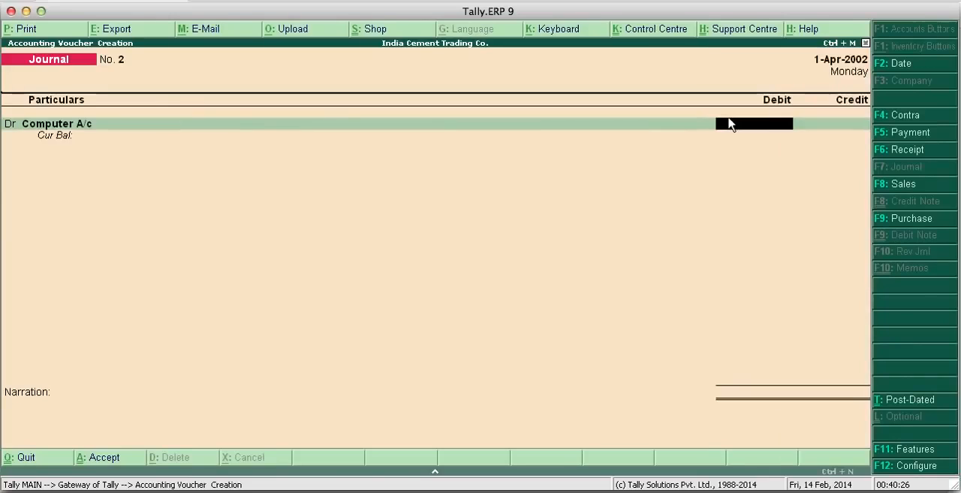
pyautogui.write('65000')
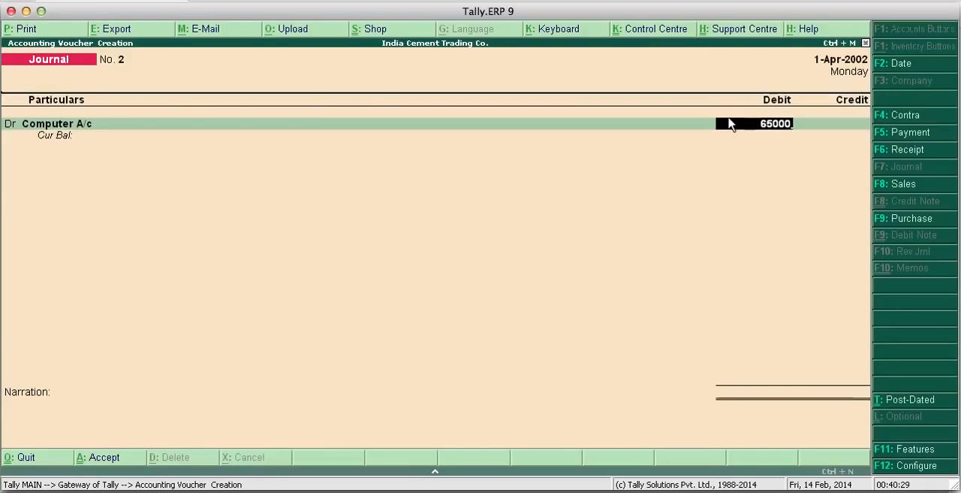
pyautogui.press('Return')
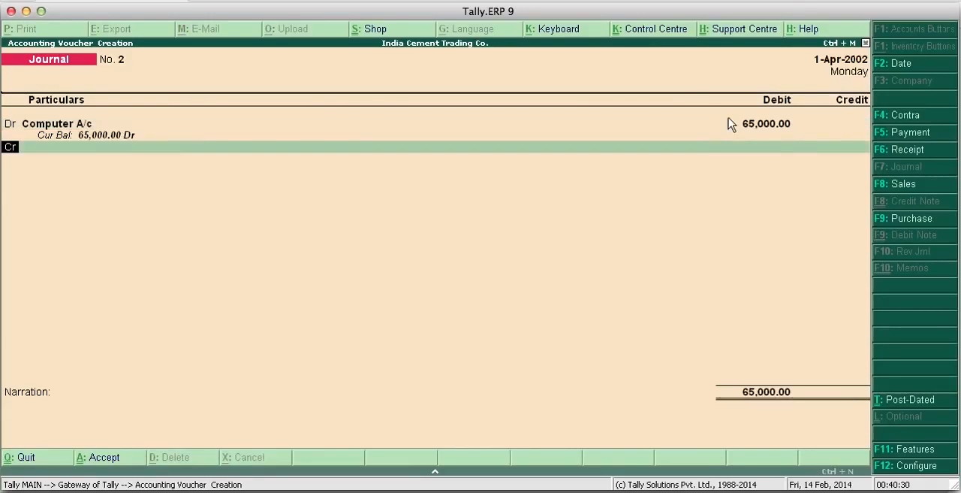
# - Credit H P Ltd A/c with 65,000 in the journal voucher for the computer purchase
pyautogui.write('H')
pyautogui.press('Return')
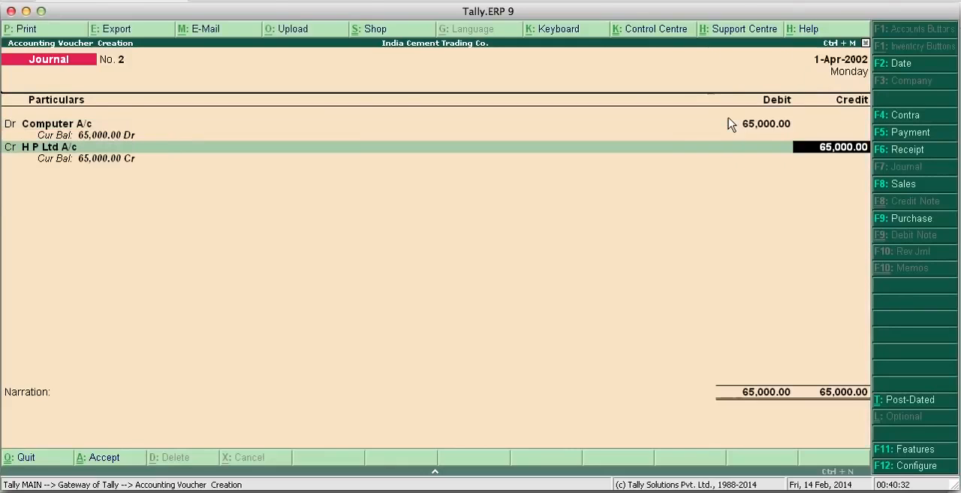
pyautogui.press('Return')
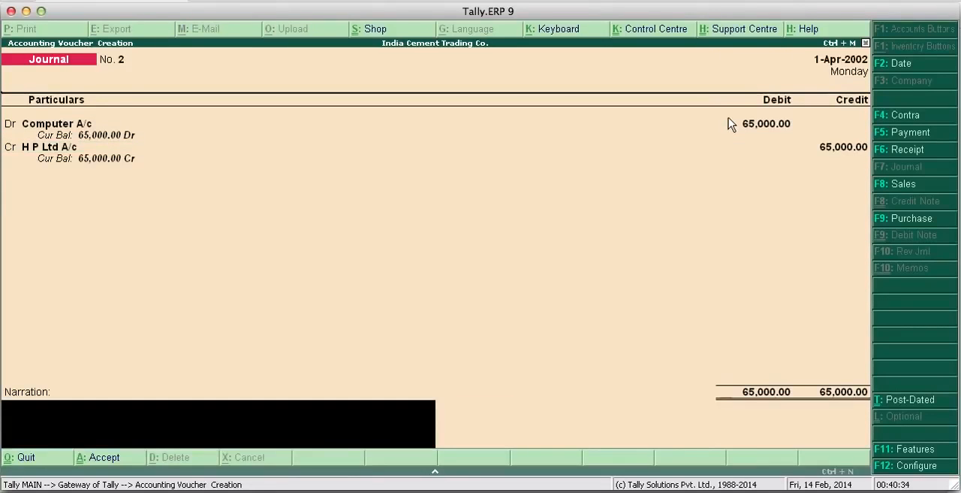
# - Enter the bill reference "Bill No. 607" as the narration and save the computer purchase voucher
pyautogui.write('Bill No. 607')
pyautogui.press('Return')
pyautogui.press('Return')
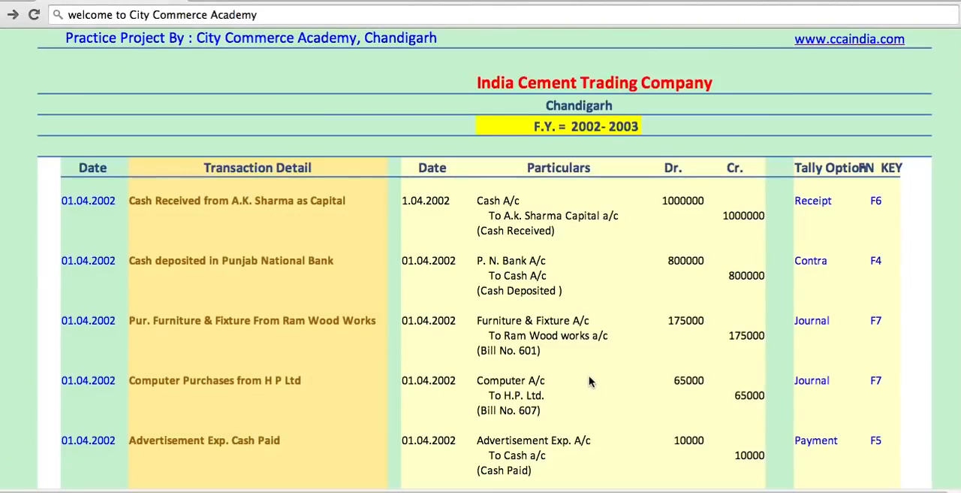
# - Check the upcoming transactions in the practice project, then return to Tally.ERP 9 and start a Payment voucher
pyautogui.scroll(1, 589, 376)
pyautogui.scroll(-3, 589, 376)
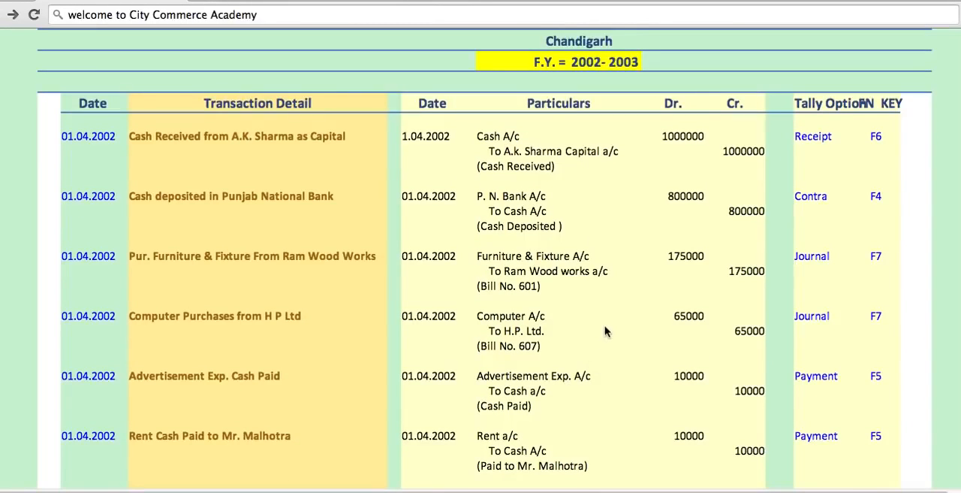
pyautogui.scroll(-1, 580, 361)
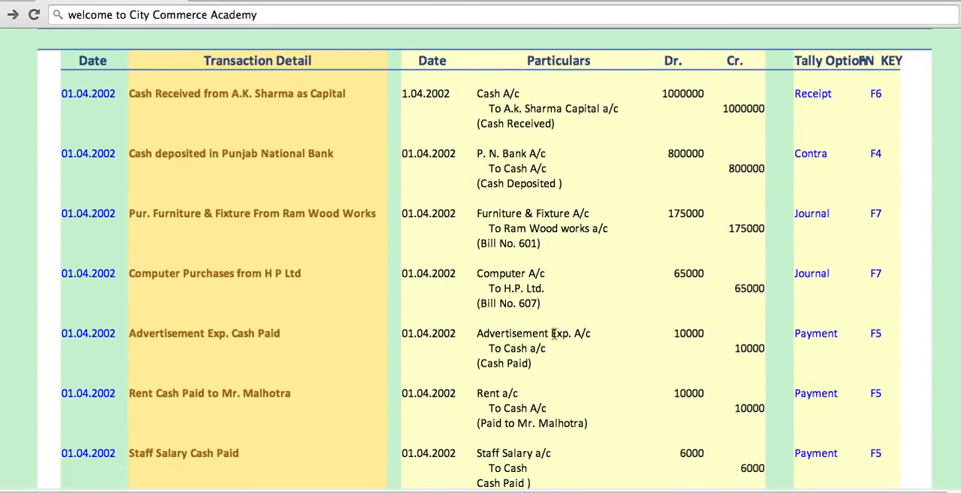
pyautogui.scroll(-3, 554, 338)
pyautogui.scroll(-1, 569, 293)
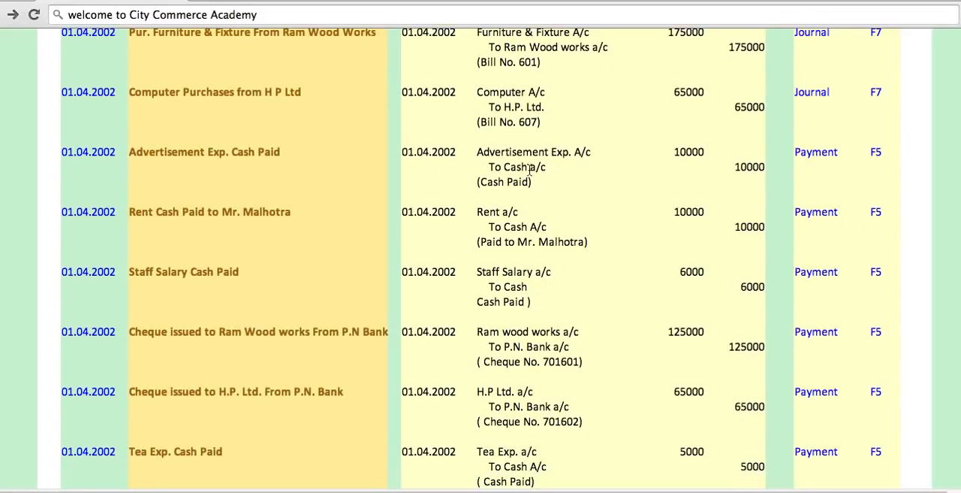
pyautogui.click(569, 488)
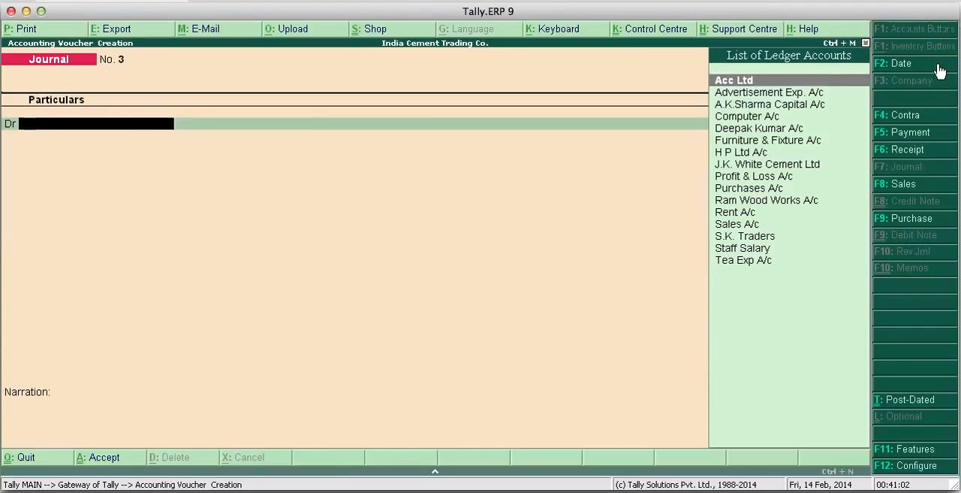
pyautogui.click(921, 134)
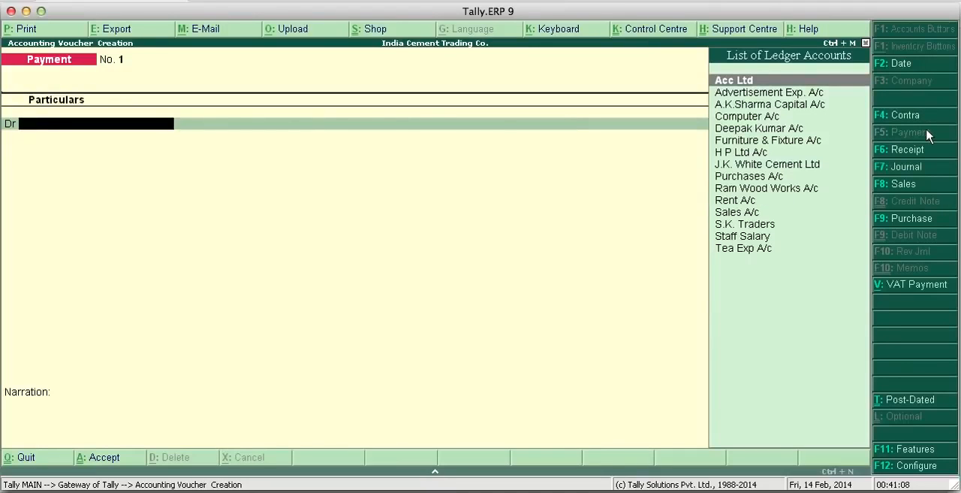
# - Debit Advertisement Exp. A/c with 10000 in the payment voucher
pyautogui.write('A')
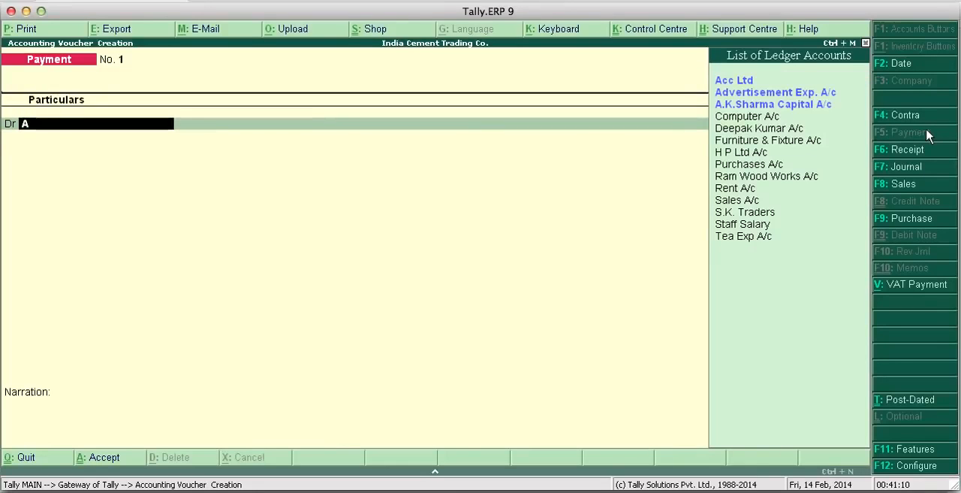
pyautogui.write('f')
pyautogui.press('BackSpace')
pyautogui.write('d')
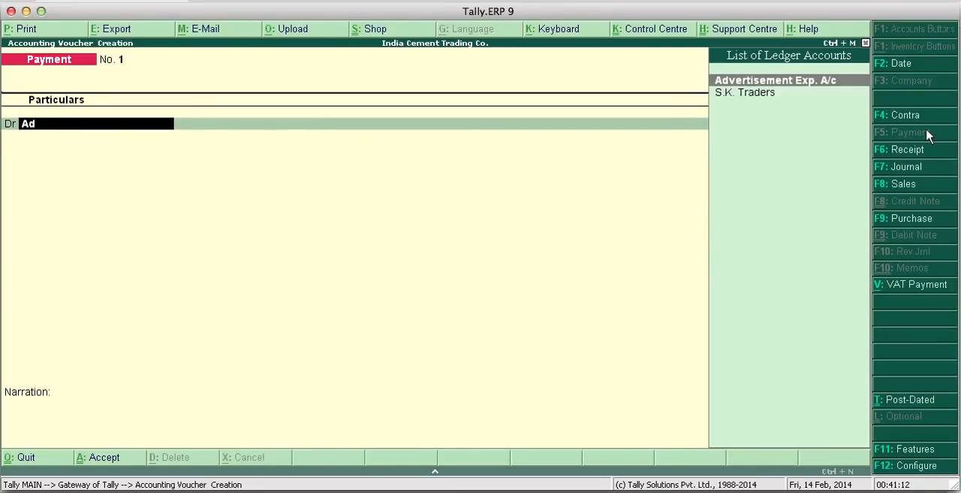
pyautogui.press('Return')
pyautogui.write('10000')
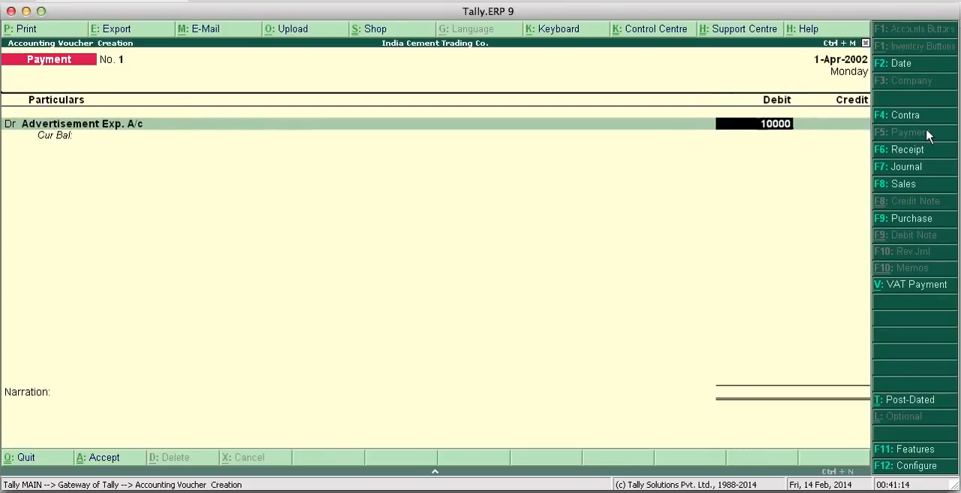
pyautogui.press('Return')
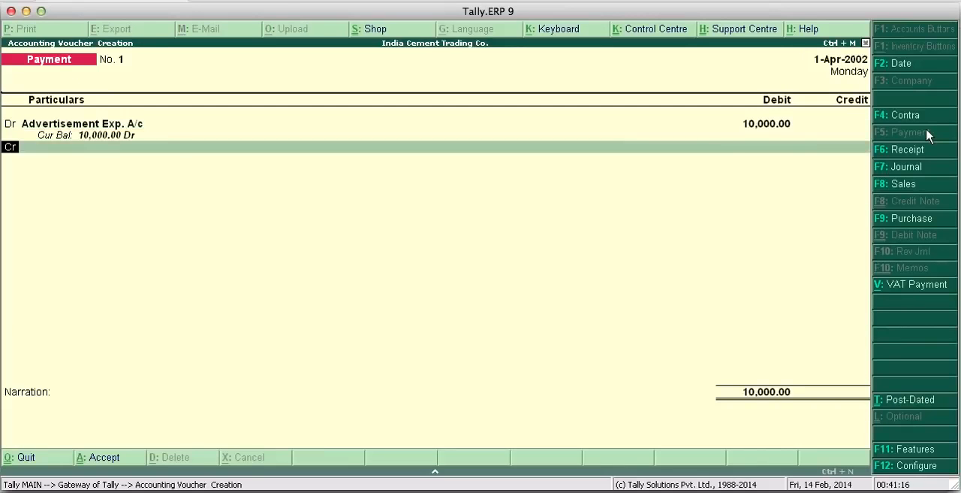
# - Credit Cash with 10,000 in the advertisement expense payment voucher
pyautogui.write('Cas')
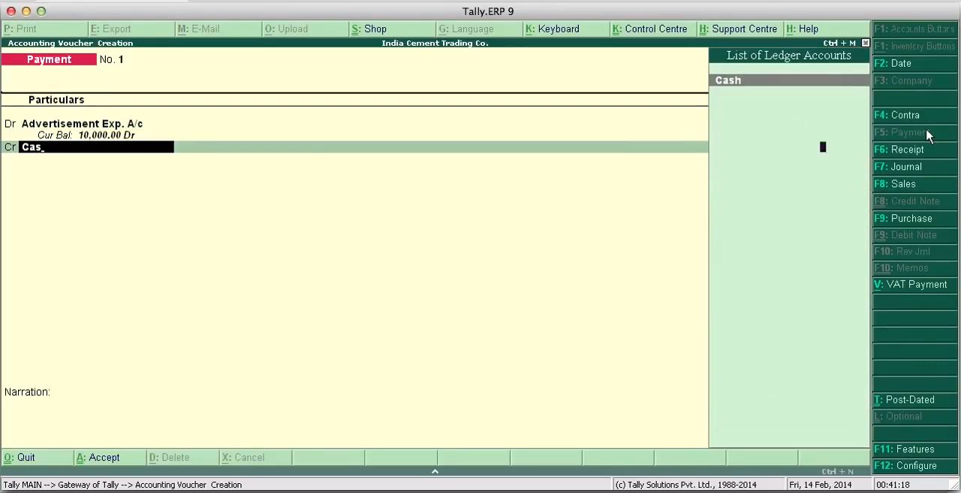
pyautogui.press('Return')
pyautogui.press('Return')
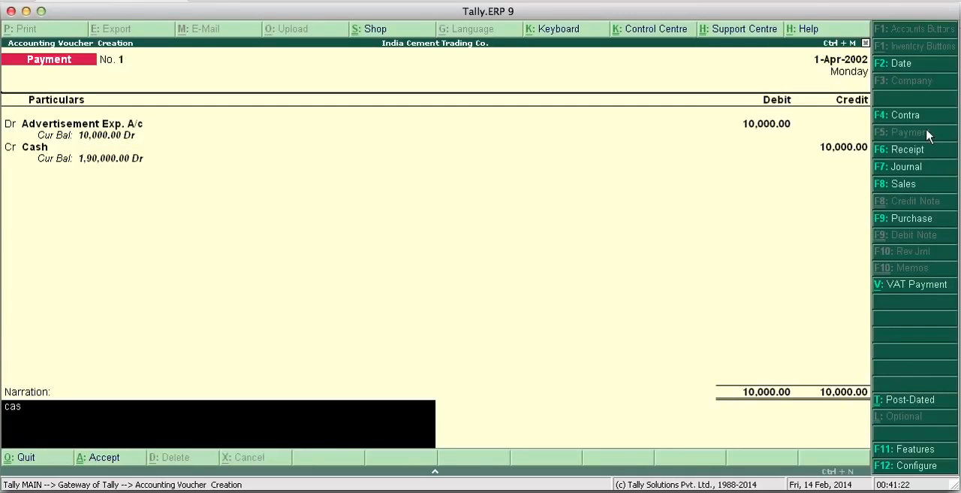
# - Enter the narration "Cash paid" and save the advertisement expense payment voucher
pyautogui.press('BackSpace')
pyautogui.press('BackSpace')
pyautogui.press('BackSpace')
pyautogui.write('Cash paid')
pyautogui.press('Return')
pyautogui.press('Return')
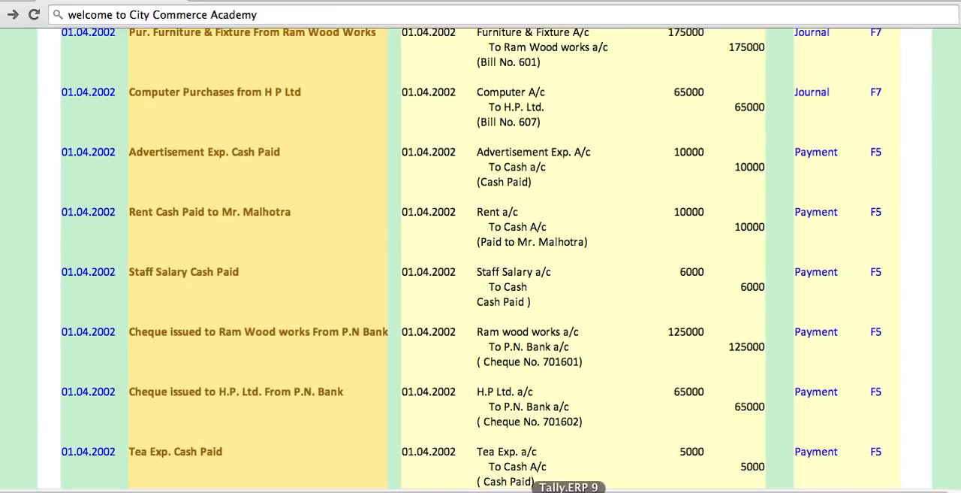
# - Return from the browser to Tally.ERP 9 and debit Rent A/c with 10000 in the new payment voucher
pyautogui.click(569, 491)
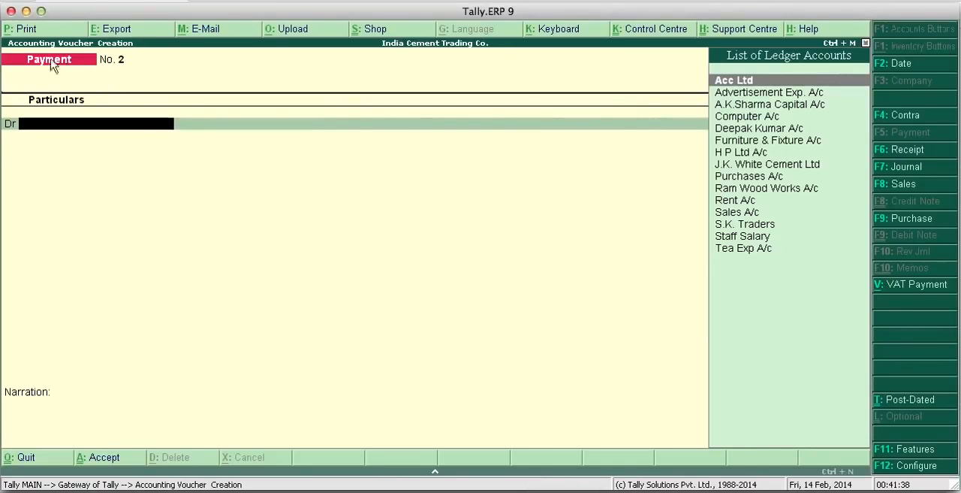
pyautogui.write('Re')
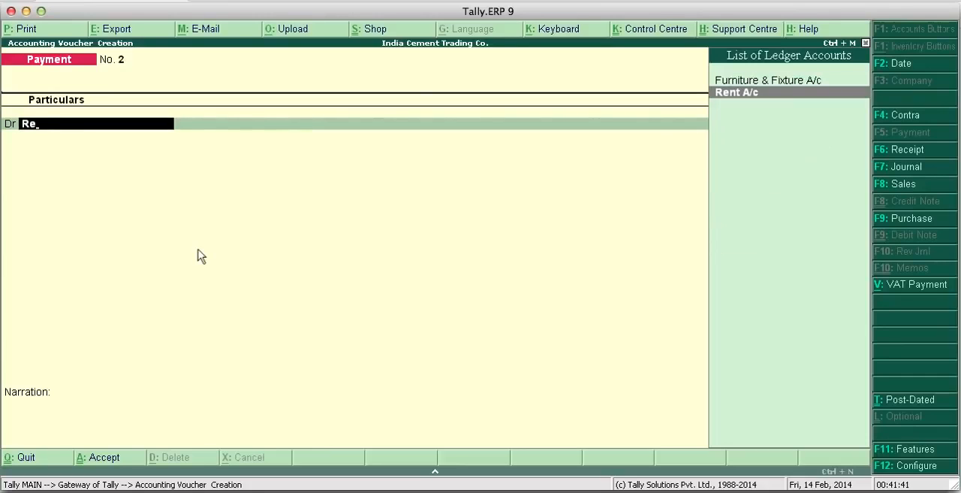
pyautogui.press('Return')
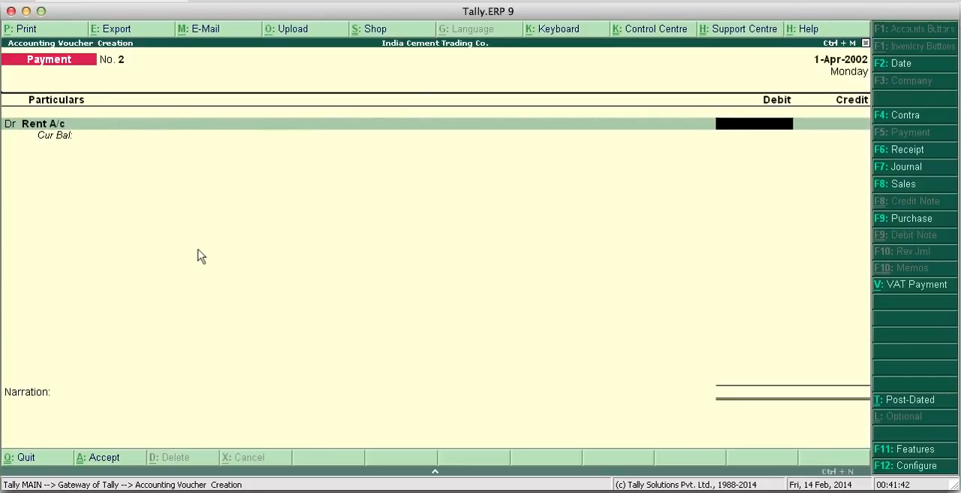
pyautogui.write('10000')
pyautogui.press('Return')
# - Credit Cash with 10,000 in the rent payment voucher
pyautogui.write('X')
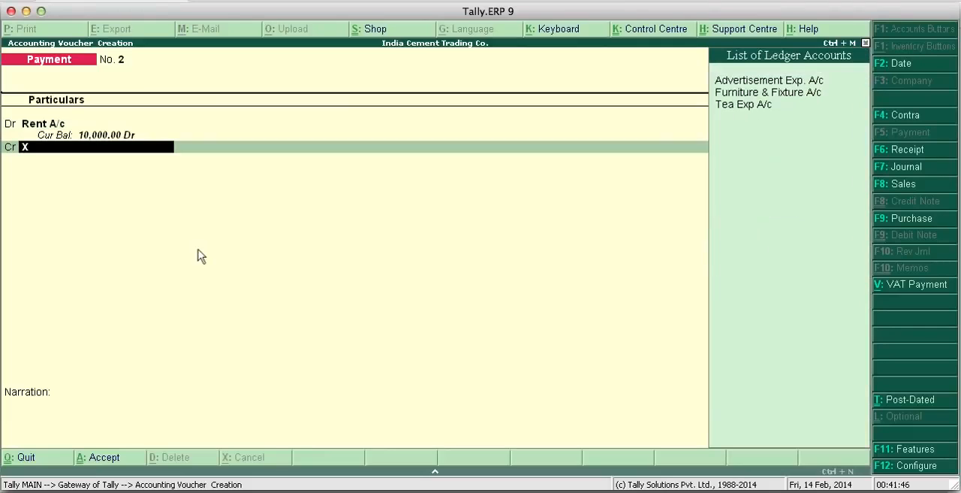
pyautogui.press('Return')
pyautogui.press('BackSpace')
pyautogui.press('BackSpace')
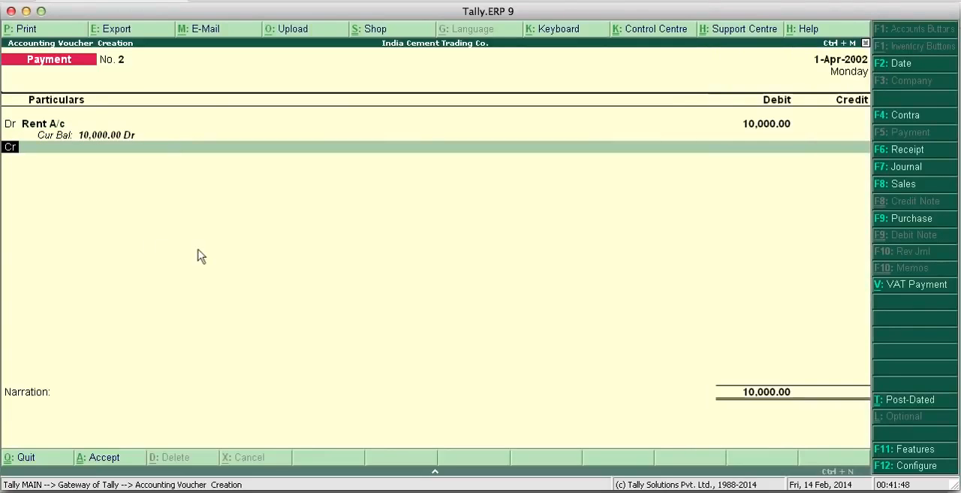
pyautogui.write('Cas')
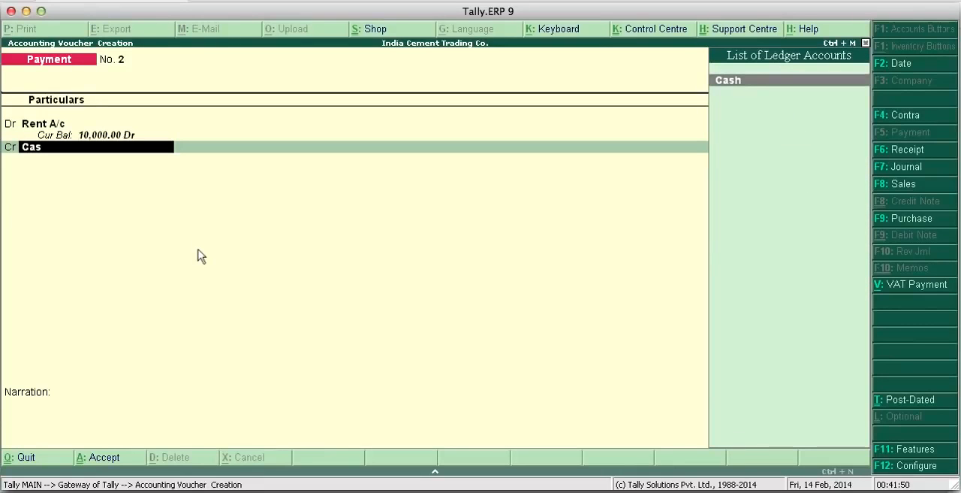
pyautogui.press('Return')
pyautogui.press('Return')
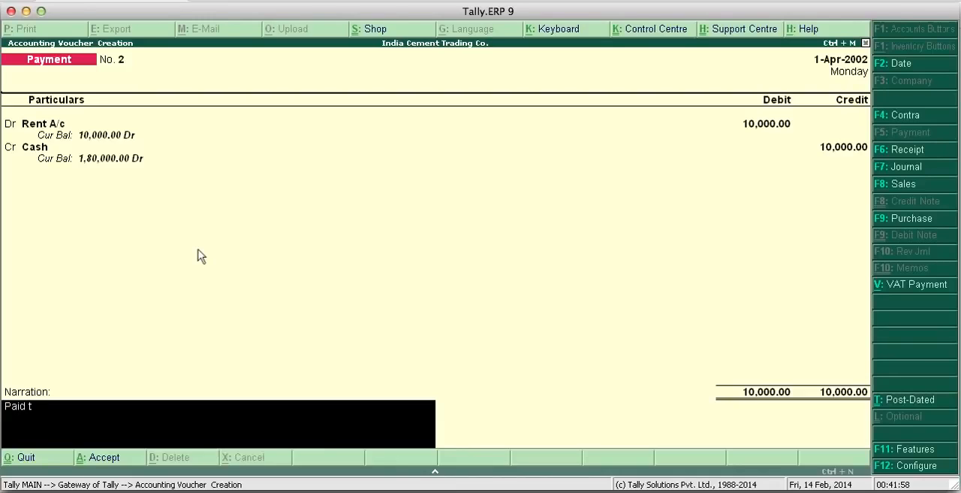
# - Enter a narration reading "Paid to" followed by the payee's name, and save the rent payment voucher
pyautogui.write('Paid to mr.')
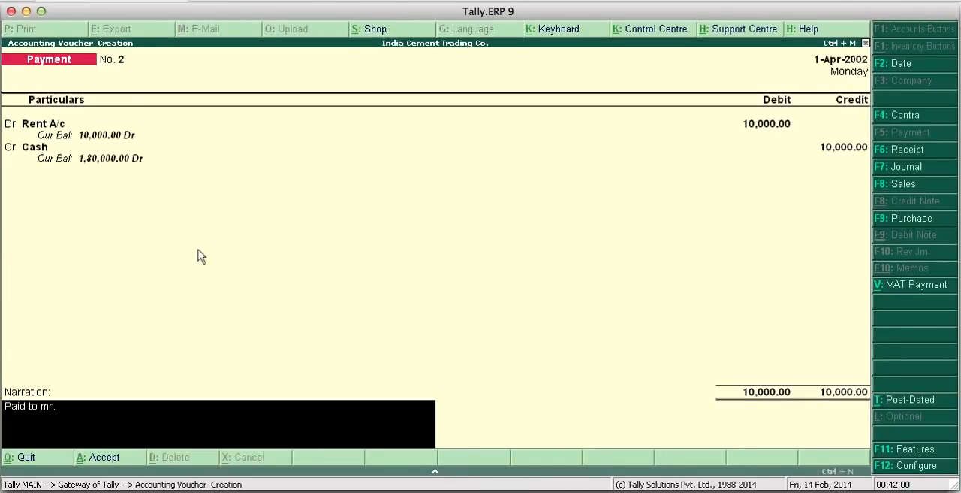
pyautogui.write(' Malhotra')
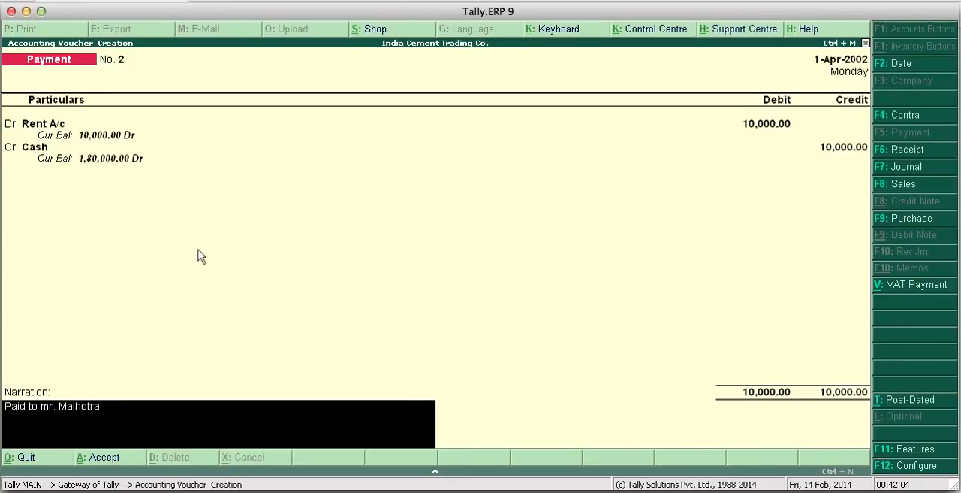
pyautogui.press('Return')
pyautogui.press('Return')
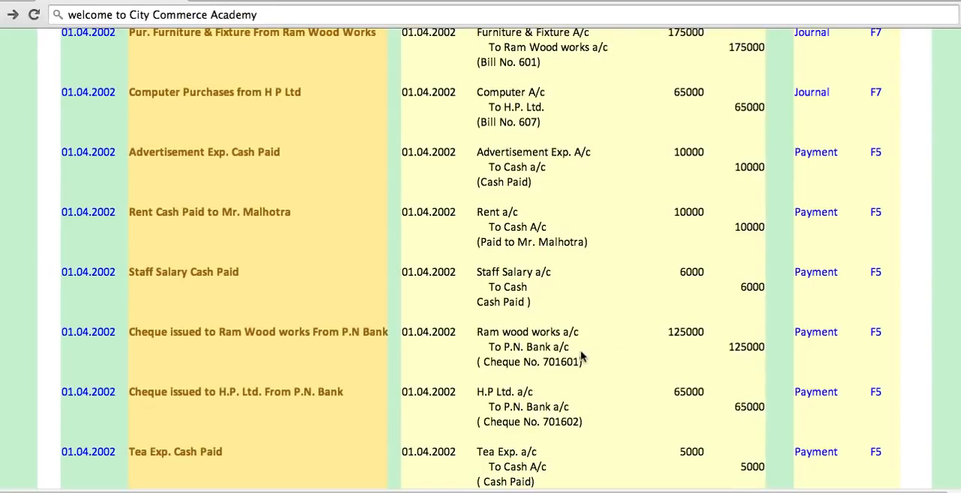
# - Check the staff salary entry in the browser's transaction list, then debit Staff Salary with 6,000 in a new Tally.ERP 9 payment voucher
pyautogui.scroll(-2, 582, 357)
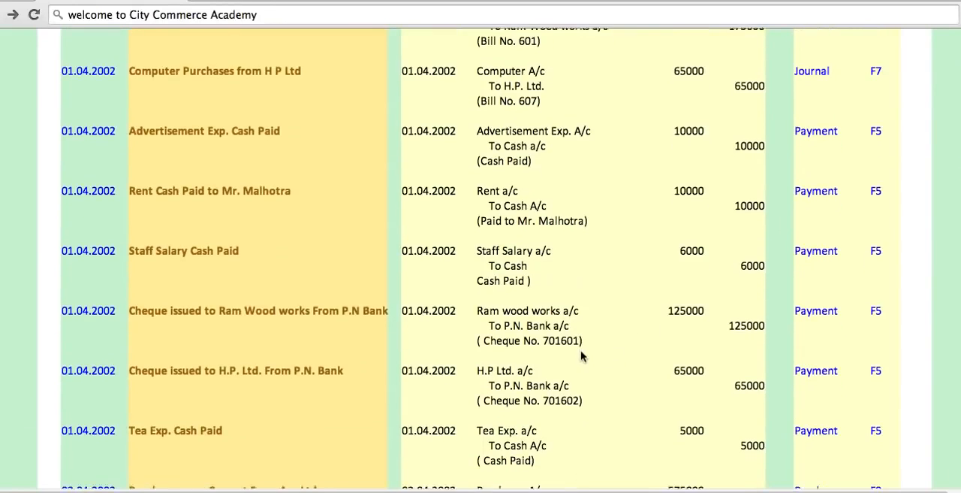
pyautogui.scroll(-1, 582, 356)
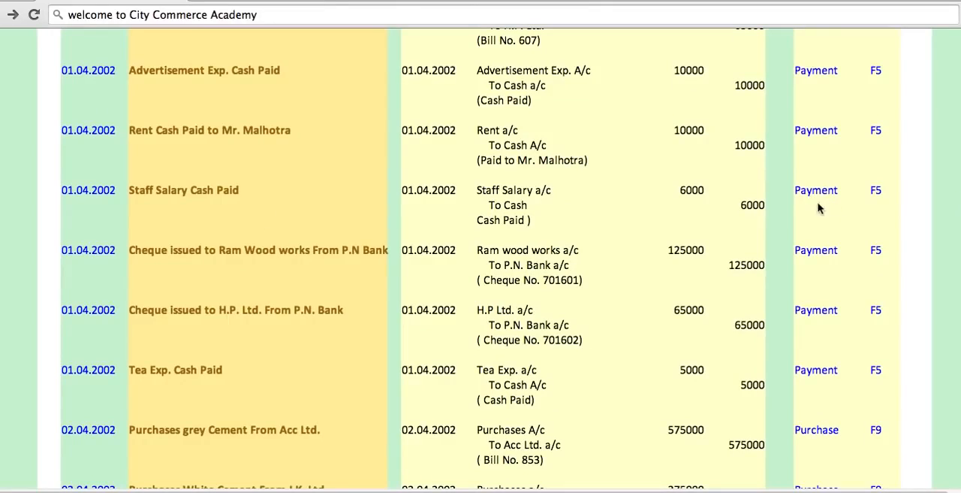
pyautogui.click(568, 489)
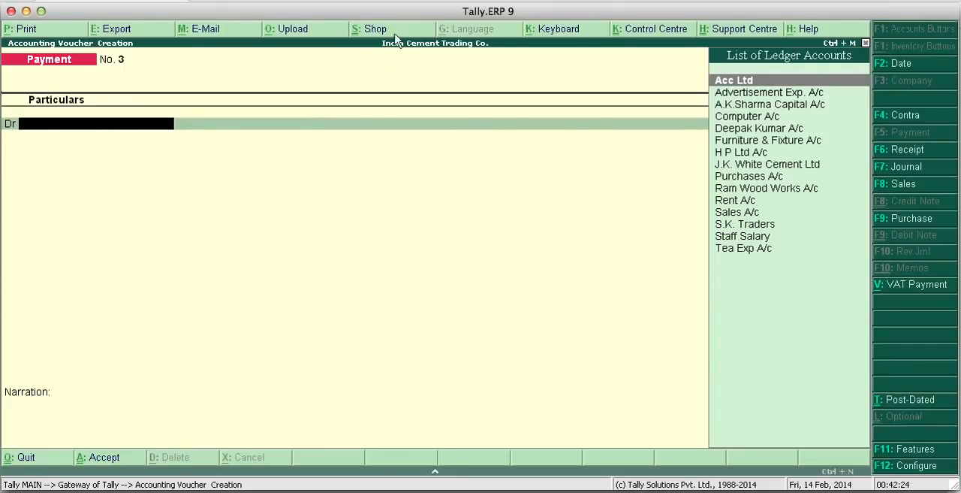
pyautogui.press('super+Tab')
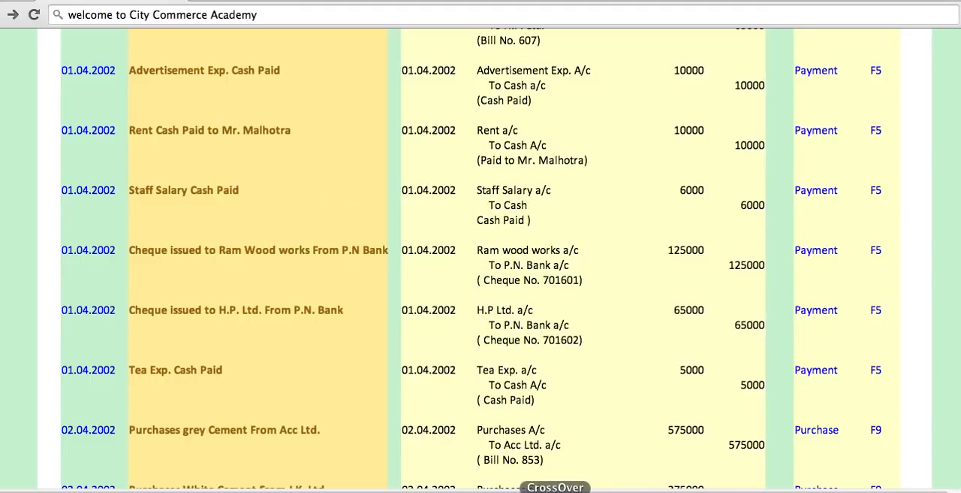
pyautogui.click(568, 490)
pyautogui.write('A')
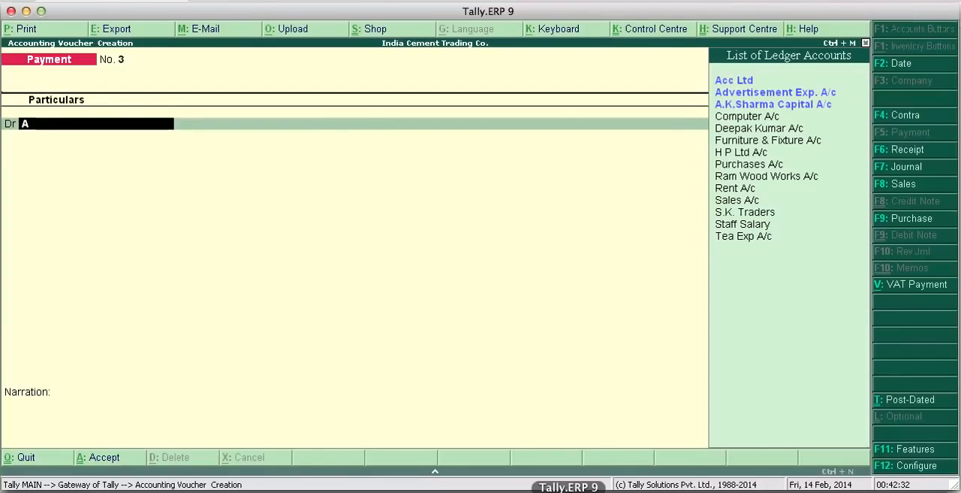
pyautogui.press('BackSpace')
pyautogui.write('St')
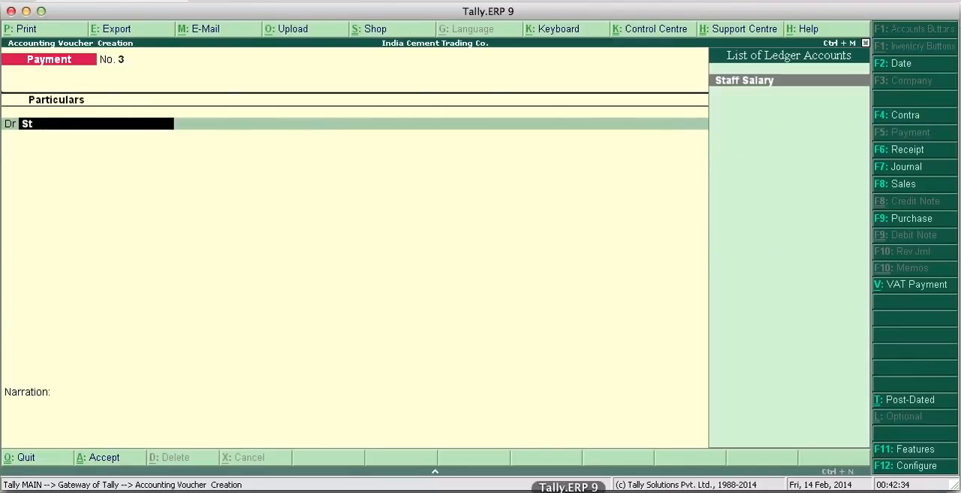
pyautogui.press('Return')
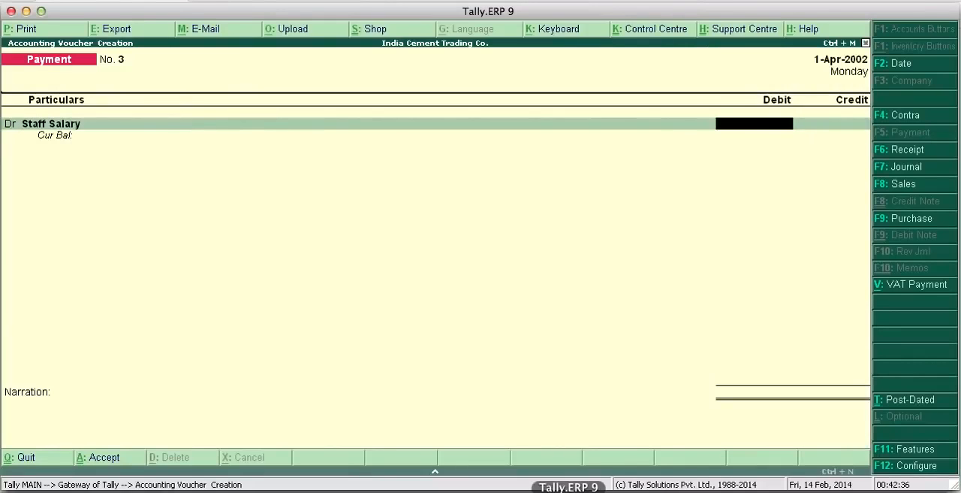
pyautogui.write('6,000')
pyautogui.press('Return')
# - Credit Cash with 6,000 in the staff salary payment voucher
pyautogui.press('Return')
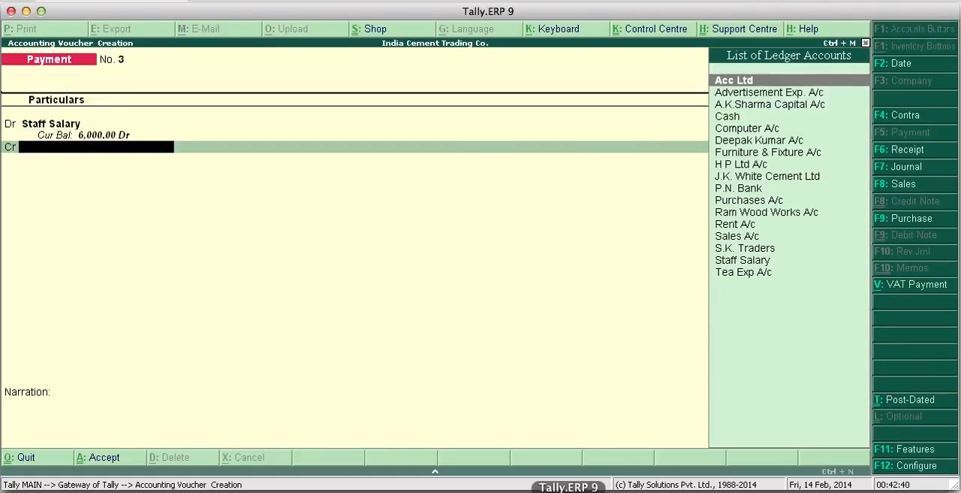
pyautogui.write('Cas')
# - Enter the narration "cash paid" and save the staff salary payment voucher
pyautogui.press('Return')
pyautogui.press('Return')
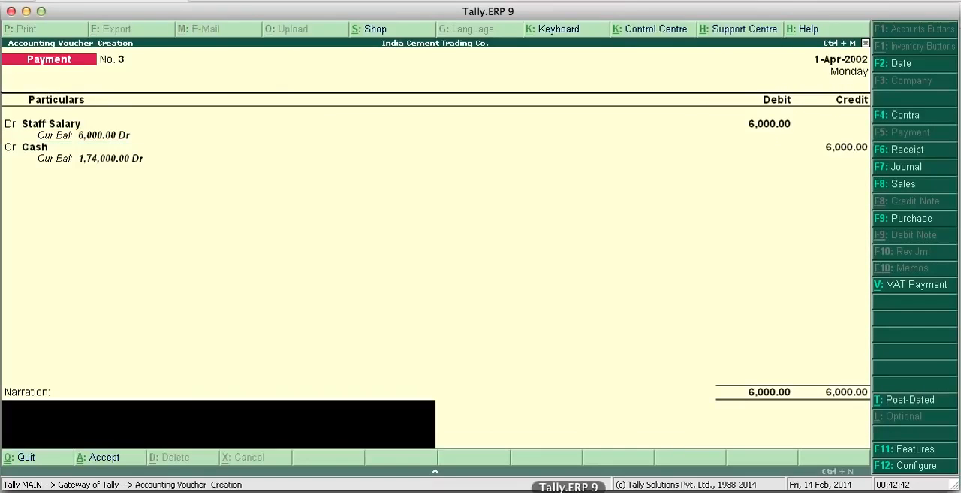
pyautogui.write('cash paid')
pyautogui.press('Return')
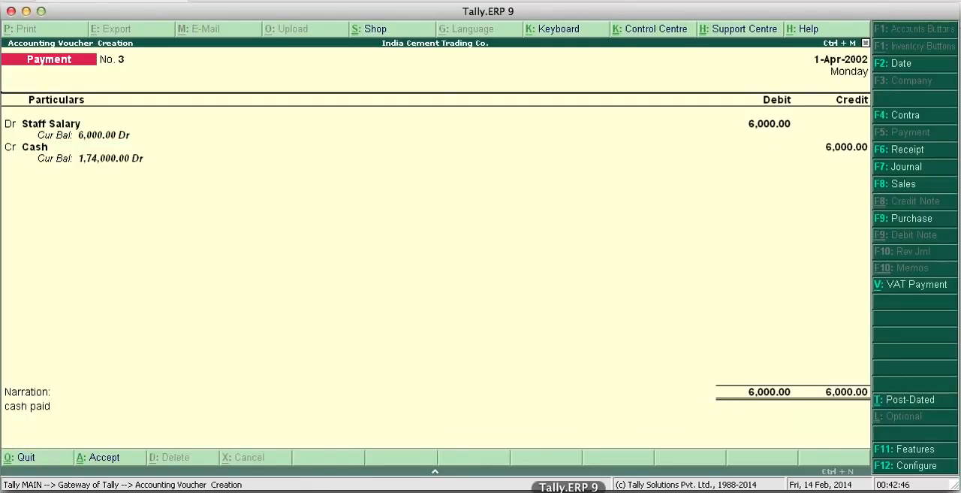
pyautogui.press('Return')
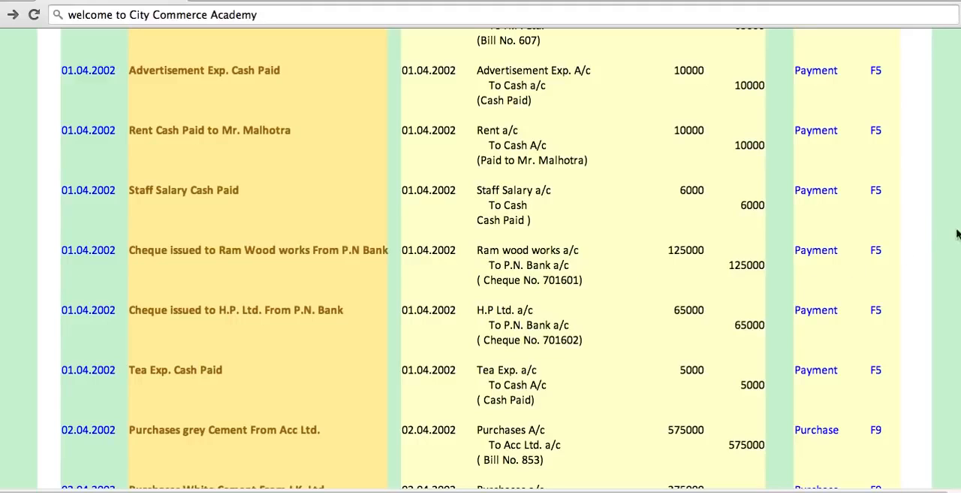
# - Return from the browser to Tally.ERP 9 and debit Ram Wood Works A/c with 125000 in the new payment voucher
pyautogui.click(568, 490)
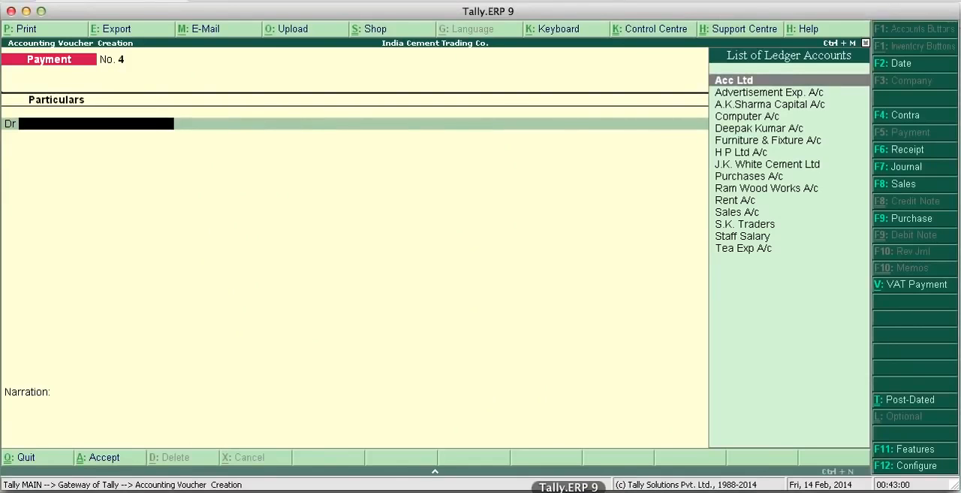
pyautogui.write('R')
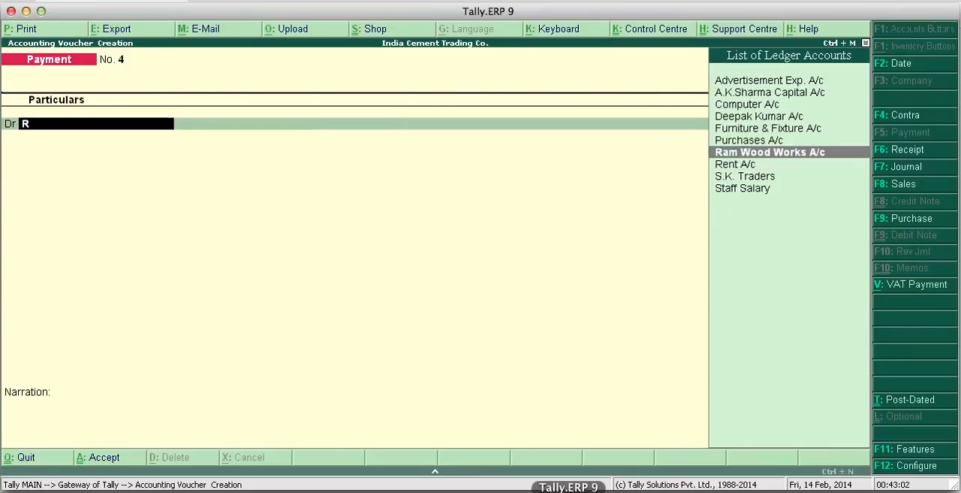
pyautogui.press('Return')
pyautogui.write('125000')
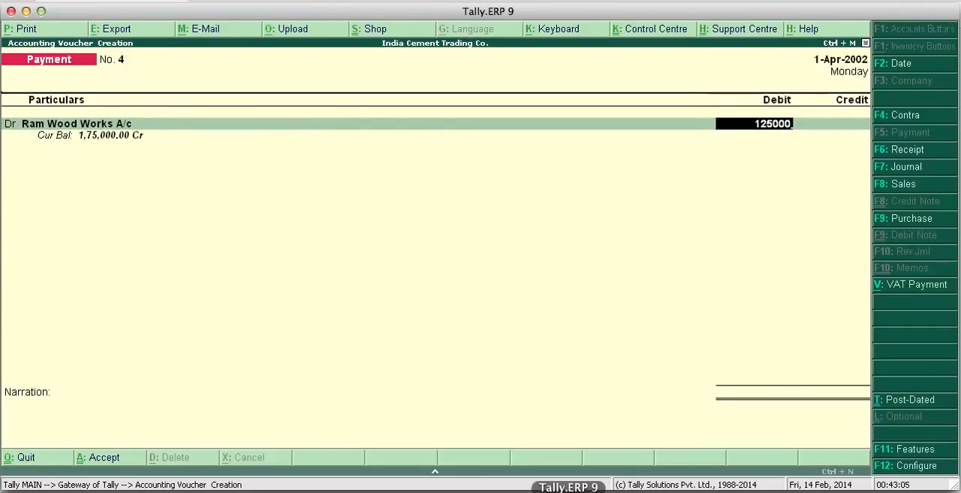
pyautogui.press('Return')
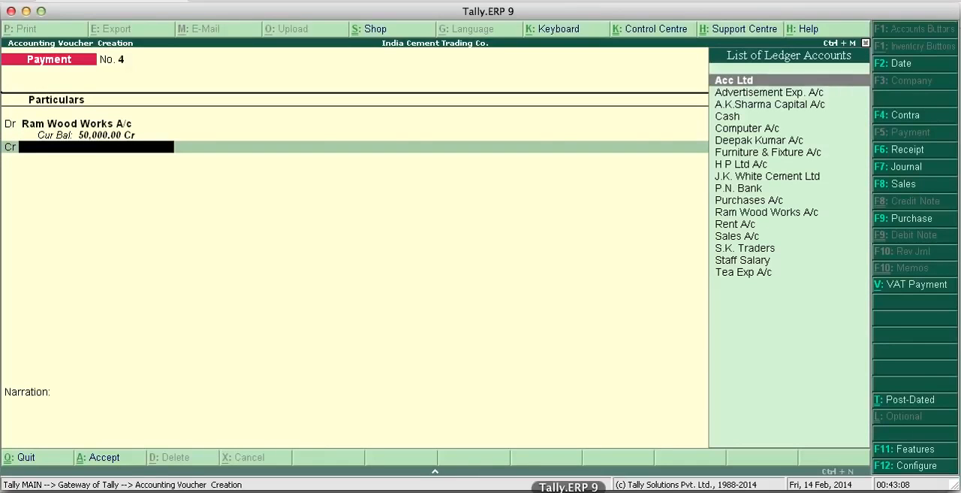
# - Credit P.N. Bank with 1,25,000 in the Ram Wood Works payment voucher
pyautogui.write('P')
pyautogui.press('Down')
pyautogui.press('Up')
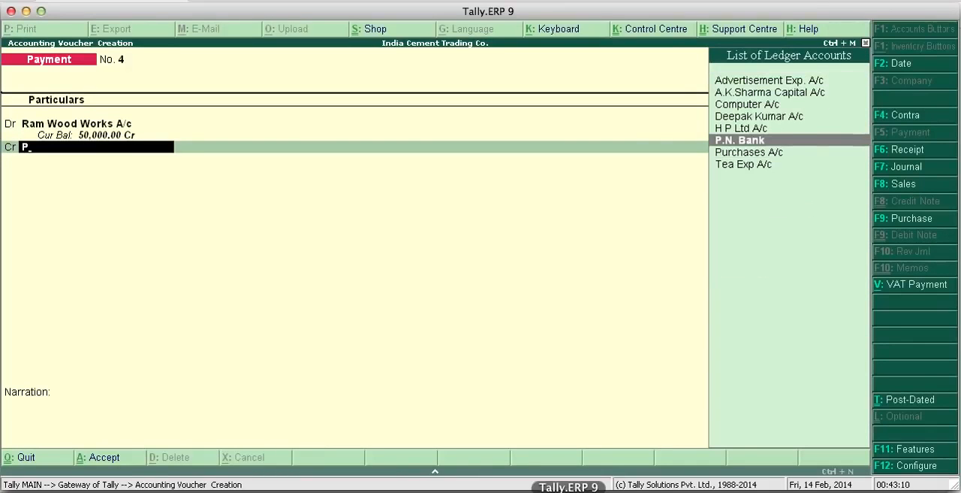
pyautogui.press('Return')
# - Accept the P.N. Bank allocation for Ram Wood Works A/c as an A/c Payee cheque dated 1-Apr-2002, without an instrument number
pyautogui.press('Return')
pyautogui.press('Return')
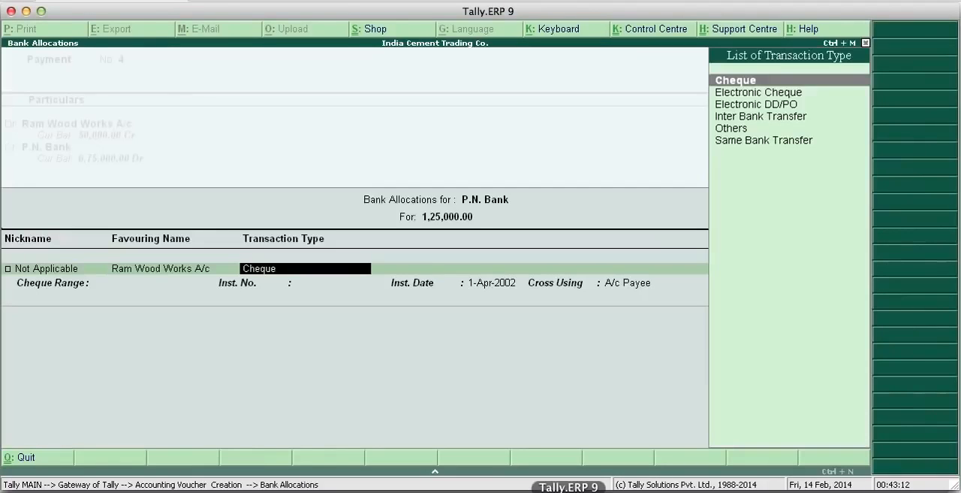
pyautogui.press('Return')
pyautogui.press('Return')
pyautogui.press('Return')
pyautogui.press('Return')
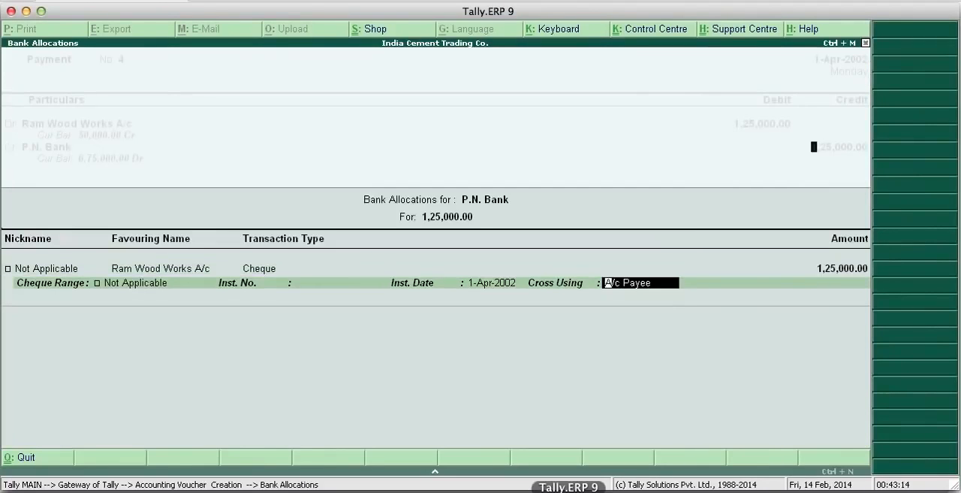
pyautogui.press('Return')
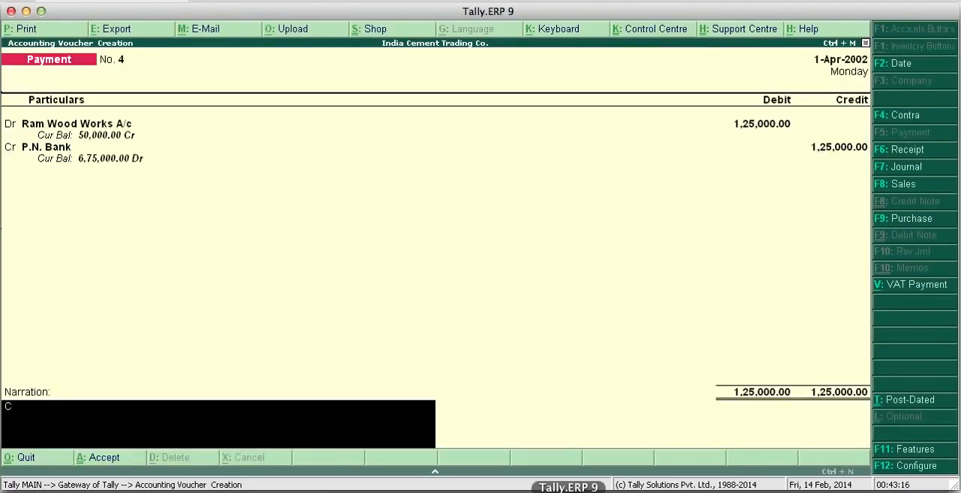
# - Enter the narration "Cheque No. 701601" and save the Ram Wood Works payment voucher
pyautogui.write('Cheque No. 701601')
pyautogui.press('Return')
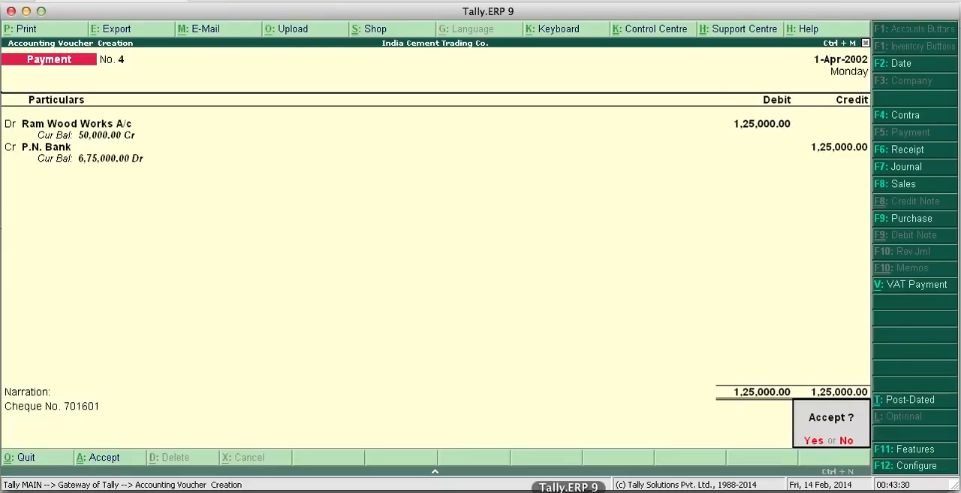
pyautogui.press('Return')
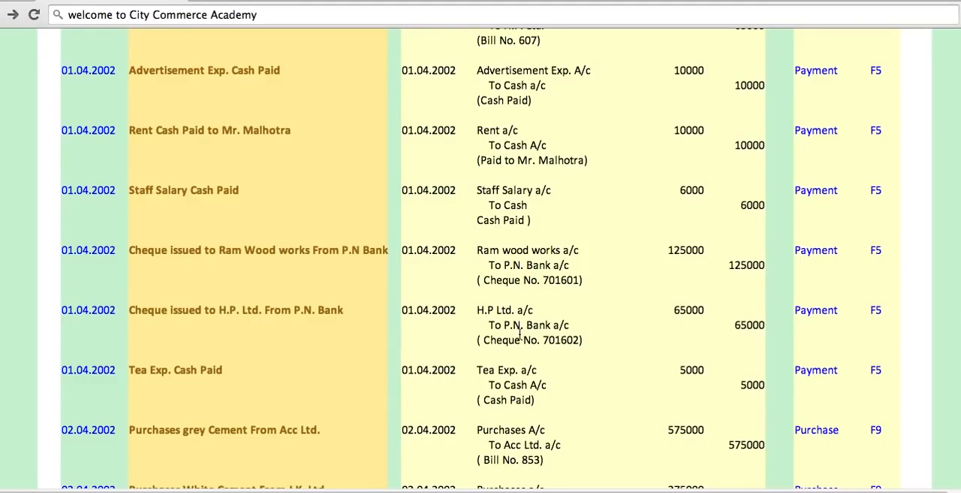
# - Return from the browser to Tally.ERP 9 and debit H P Ltd A/c with 65,000 in the new payment voucher
pyautogui.click(555, 488)
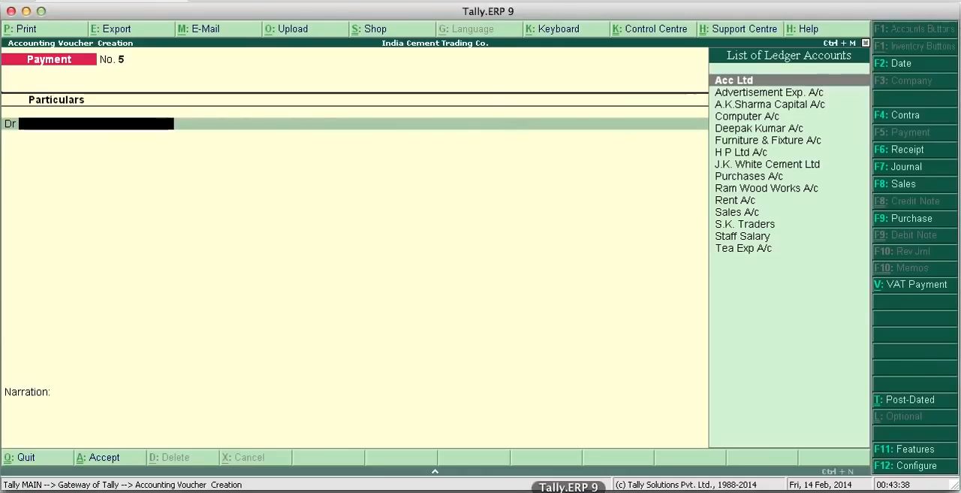
pyautogui.write('H')
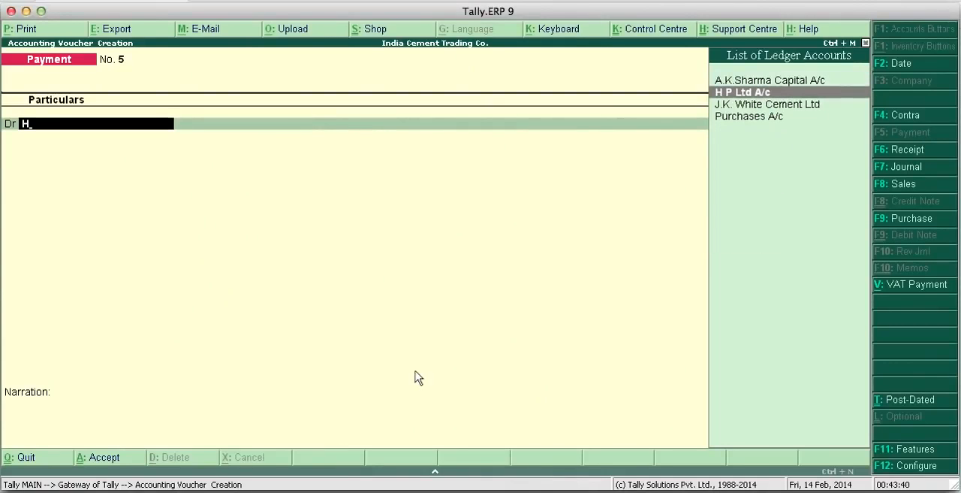
pyautogui.press('Return')
pyautogui.write('6')
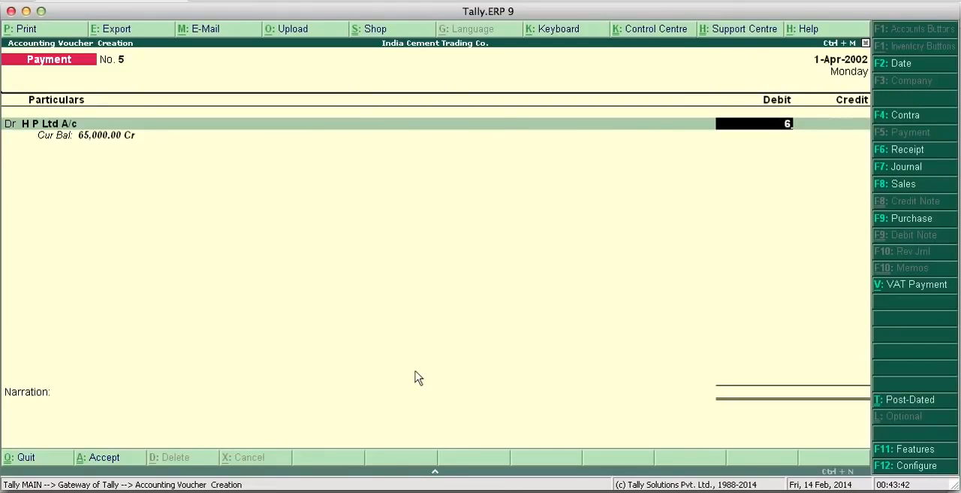
pyautogui.write('5,000')
pyautogui.press('Return')
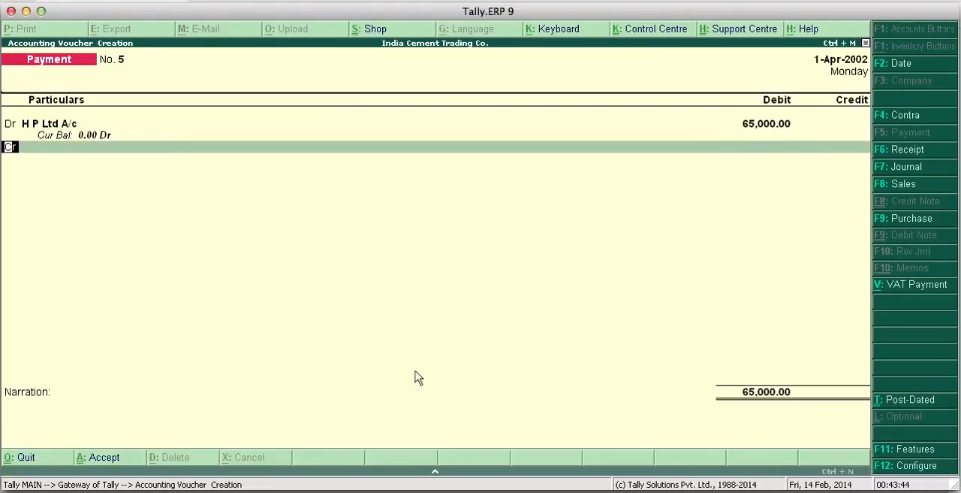
# - Credit P.N. Bank with 65,000 in the H P Ltd payment voucher
pyautogui.press('Return')
pyautogui.write('P')
pyautogui.press('Down')
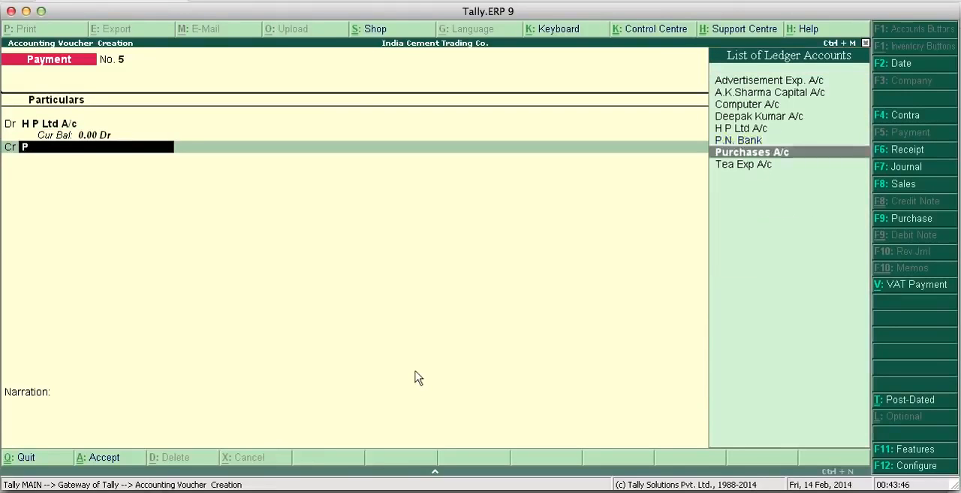
pyautogui.press('Up')
pyautogui.press('Return')
# - Accept the P.N. Bank allocation for H P Ltd A/c as an A/c Payee cheque dated 1-Apr-2002, without an instrument number
pyautogui.press('Return')
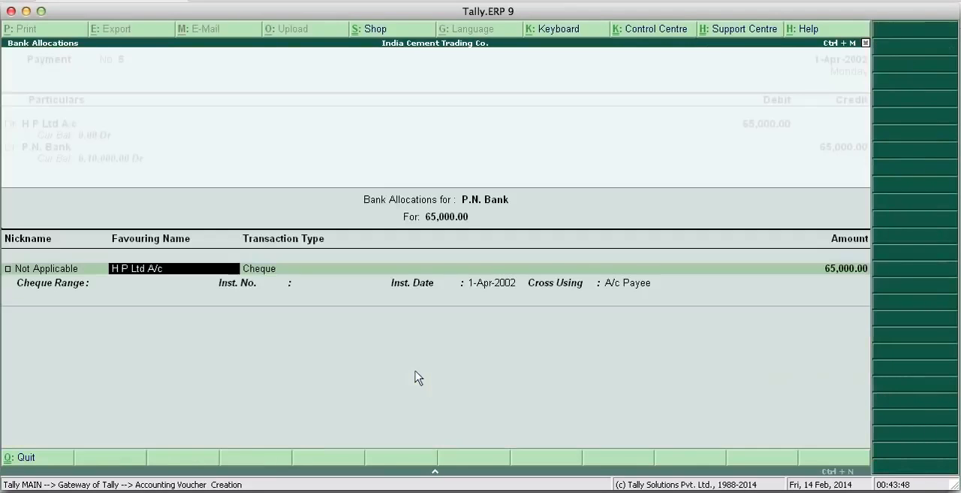
pyautogui.press('Return')
pyautogui.press('Return')
pyautogui.press('Return')
pyautogui.press('Return')
pyautogui.press('Return')
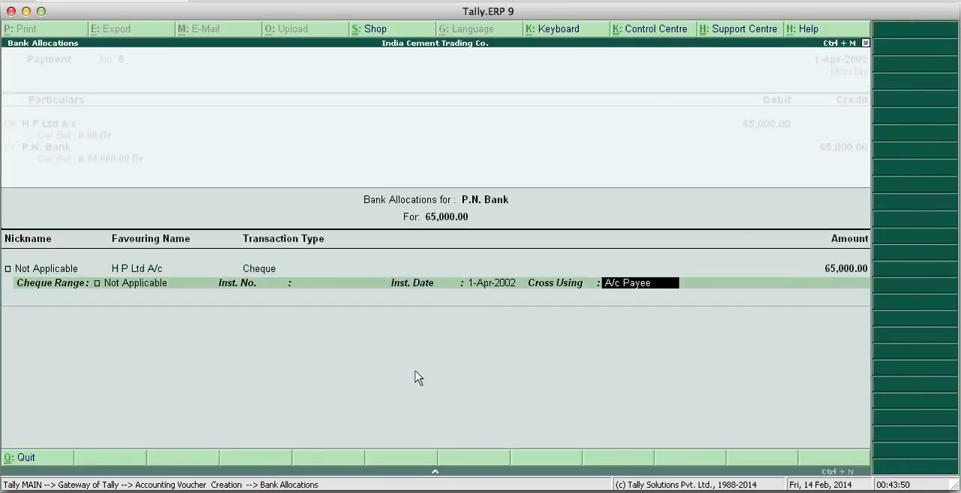
pyautogui.press('Return')
# - Enter the narration "Cheque No. 701602" and save the H P Ltd payment voucher
pyautogui.write('Ch')
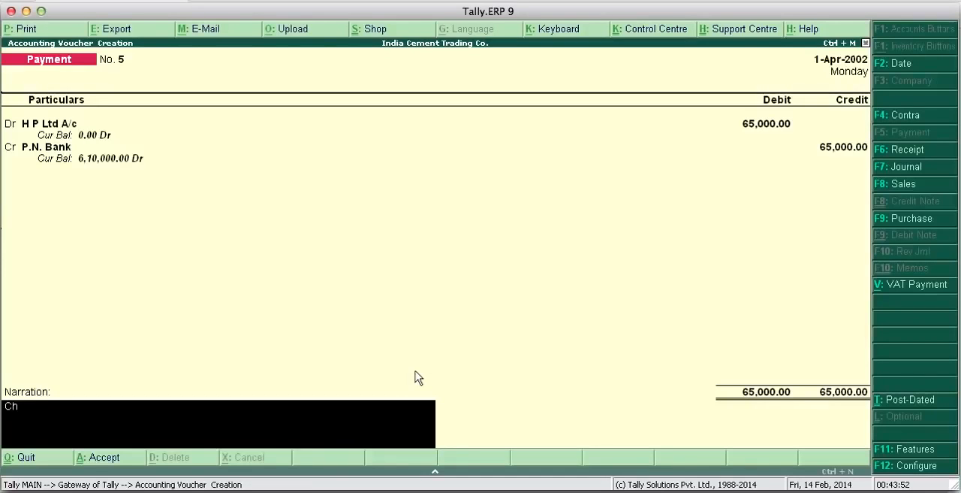
pyautogui.write('eque No. 701602')
pyautogui.press('Return')
pyautogui.press('Return')
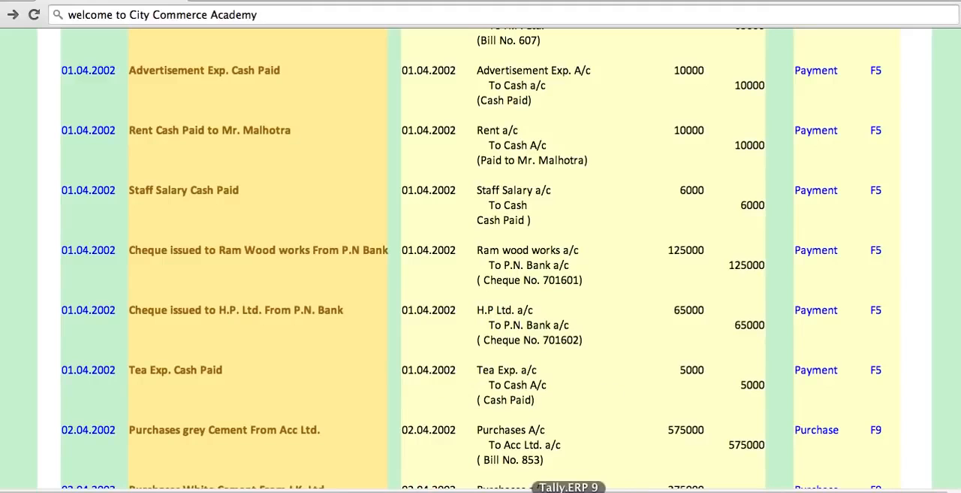
# - Return from the browser to Tally.ERP 9 and debit Tea Exp A/c with 5000 in the new payment voucher
pyautogui.click(569, 491)
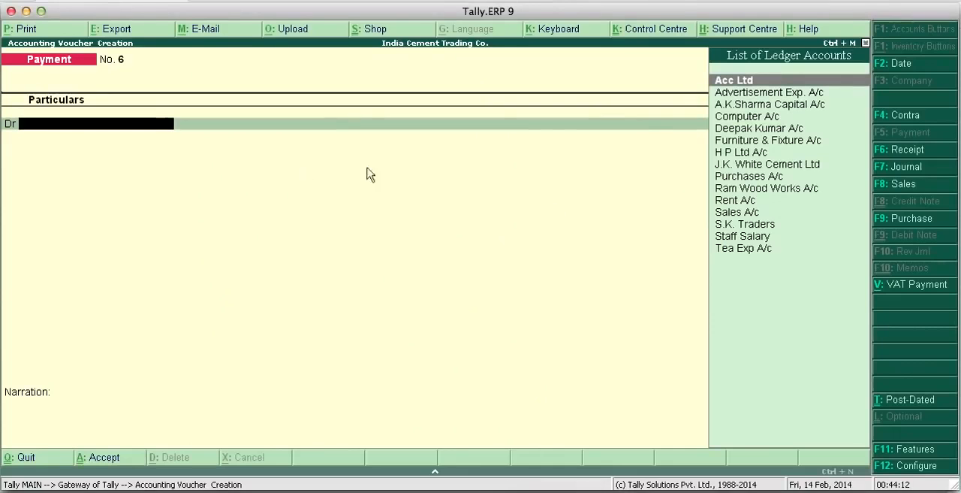
pyautogui.write('Te')
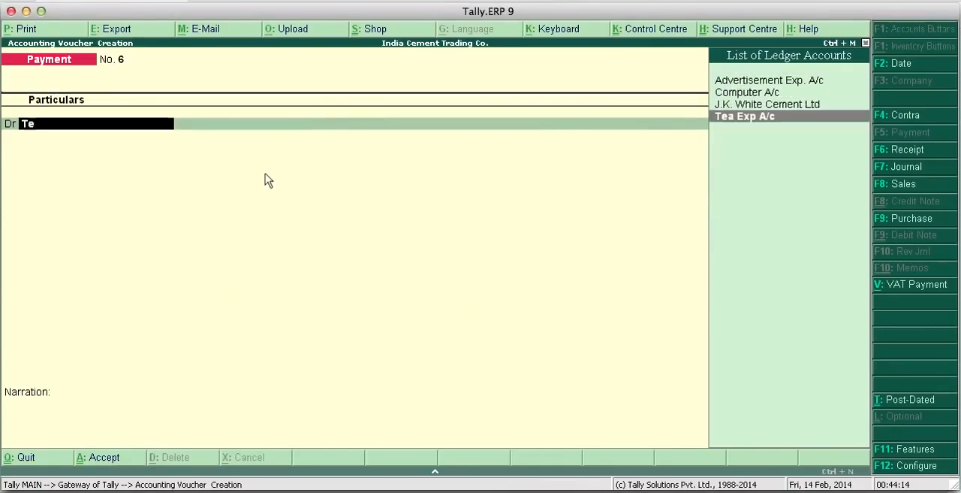
pyautogui.press('Return')
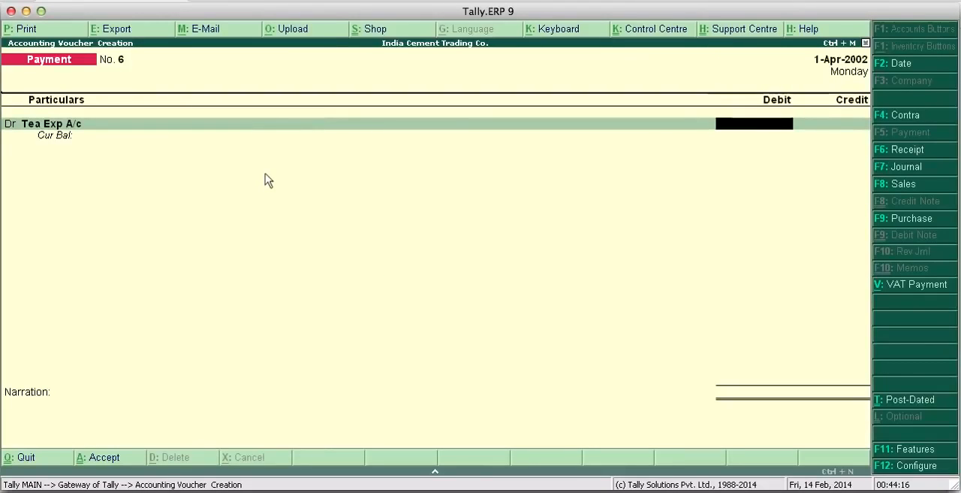
pyautogui.write('5000')
pyautogui.press('Return')
# - Credit Cash with 5,000 for the tea expense, enter the narration "cash paid" and save the payment voucher
pyautogui.write('Cas')
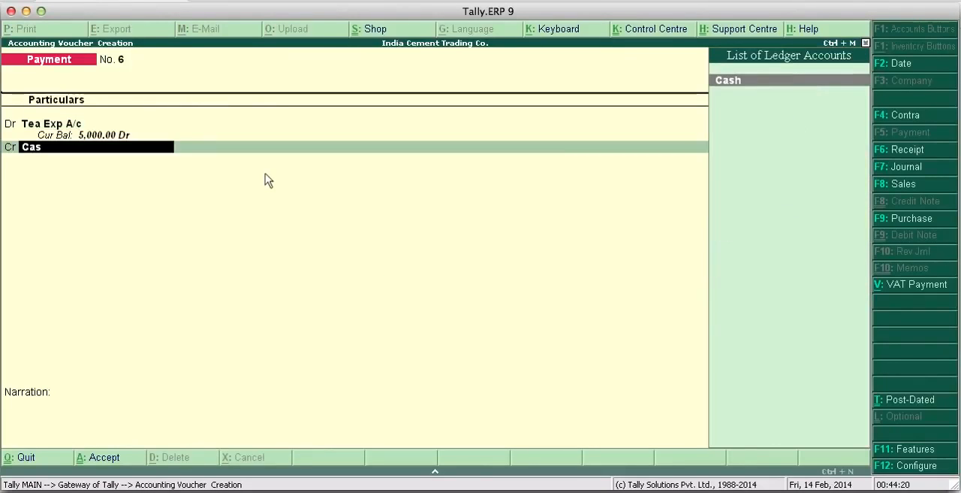
pyautogui.press('Return')
pyautogui.press('Return')
pyautogui.write('cash paid')
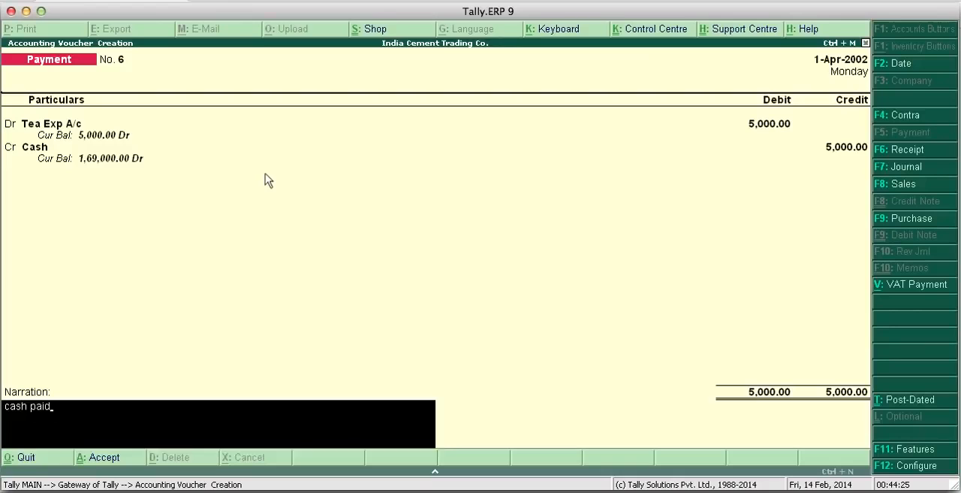
pyautogui.press('Return')
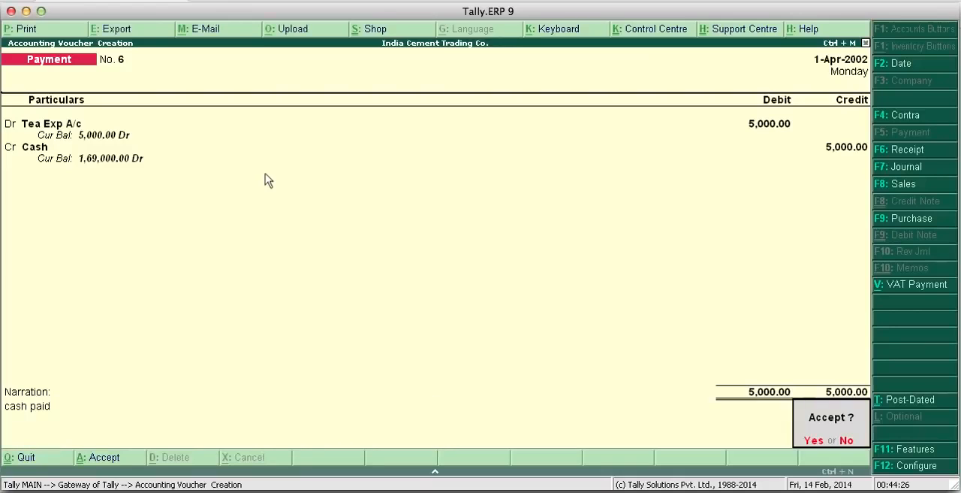
pyautogui.press('Return')
# - Check the remaining transactions in the browser, then return to Tally.ERP 9 and set the voucher date to 2-Apr-2002
pyautogui.press('super+Tab')
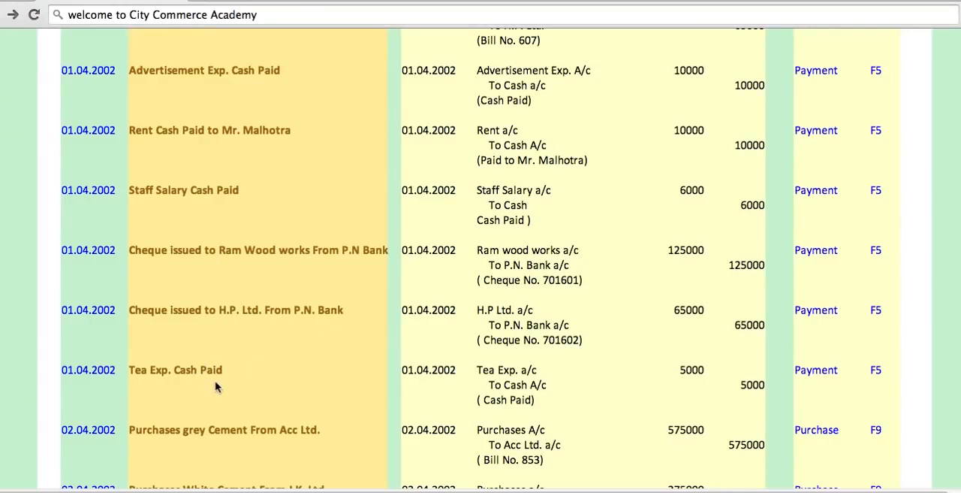
pyautogui.scroll(2, 229, 331)
pyautogui.scroll(-5, 227, 330)
pyautogui.scroll(-6, 227, 324)
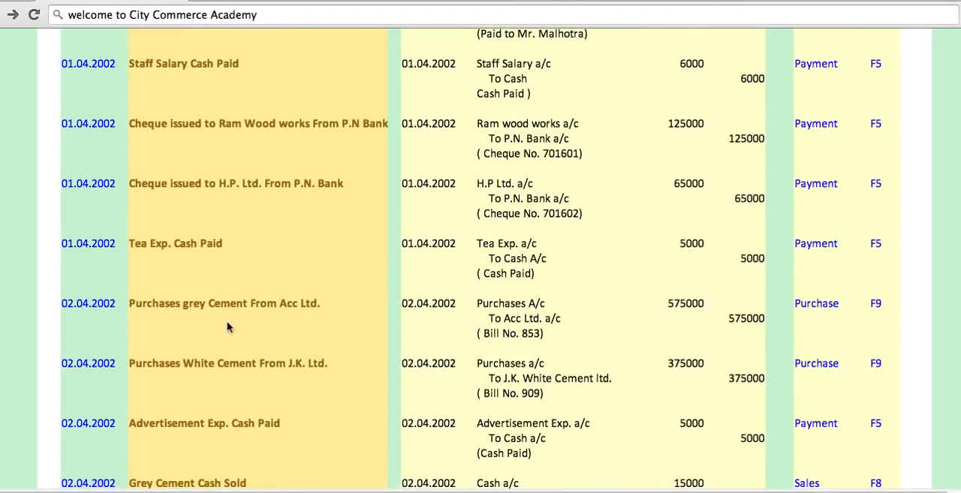
pyautogui.scroll(-2, 229, 328)
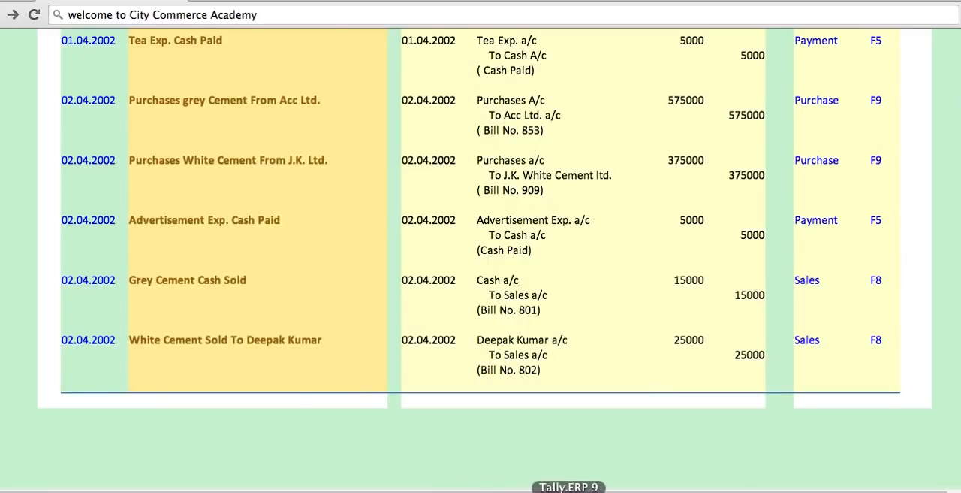
pyautogui.click(565, 488)
pyautogui.click(912, 74)
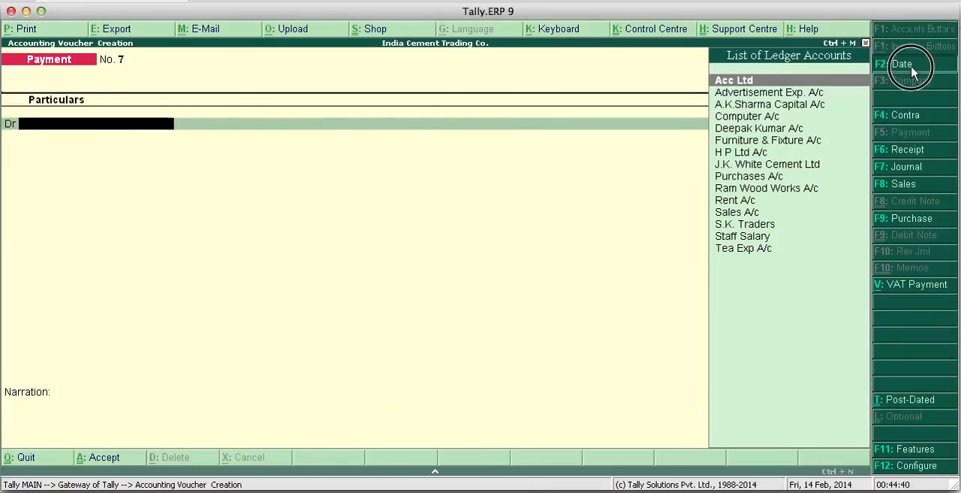
pyautogui.press('Return')
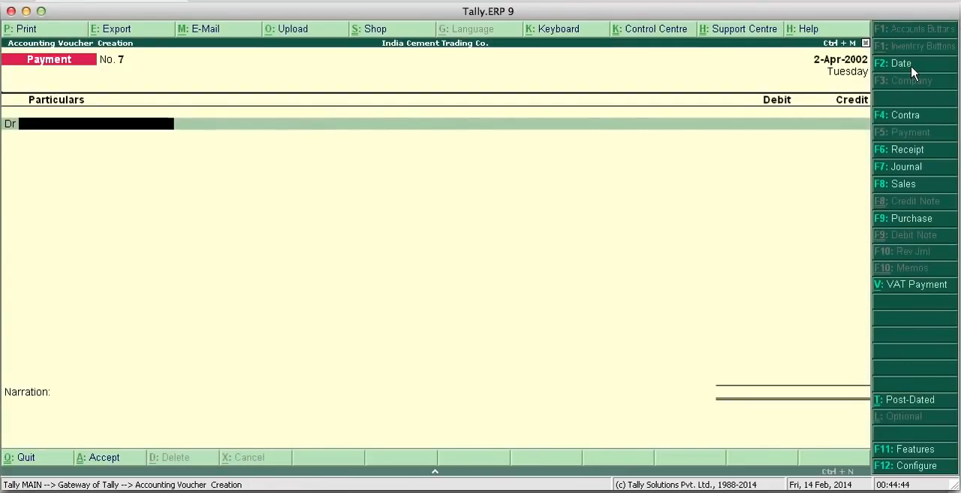
# - Start a purchase voucher and leave its supplier invoice number and date blank
pyautogui.click(910, 219)
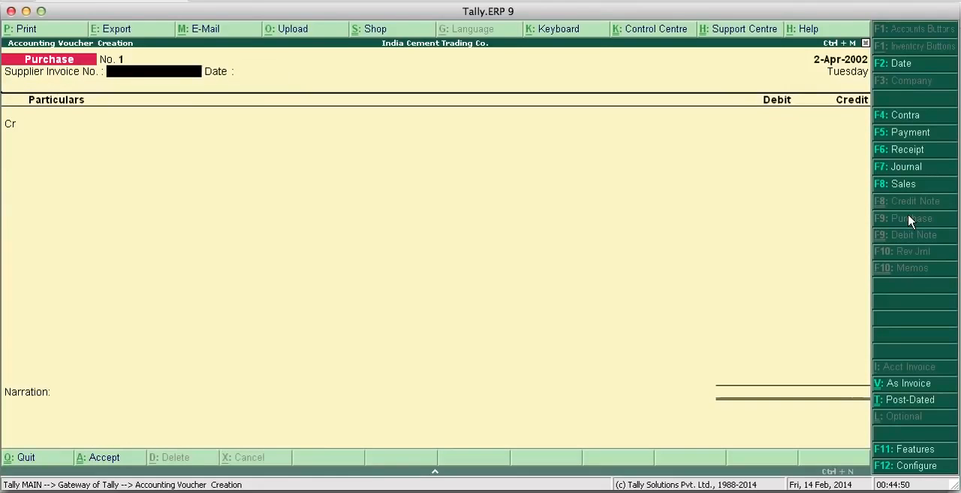
pyautogui.press('Return')
pyautogui.press('BackSpace')
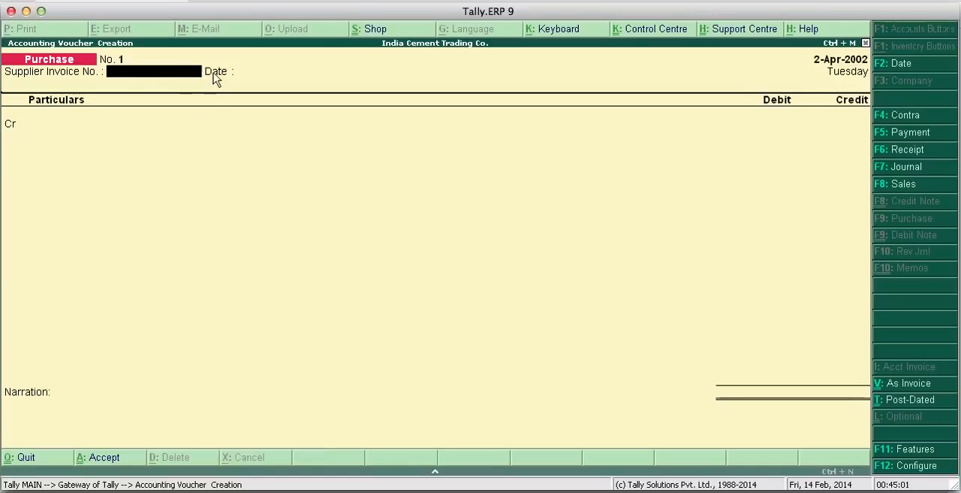
pyautogui.press('Return')
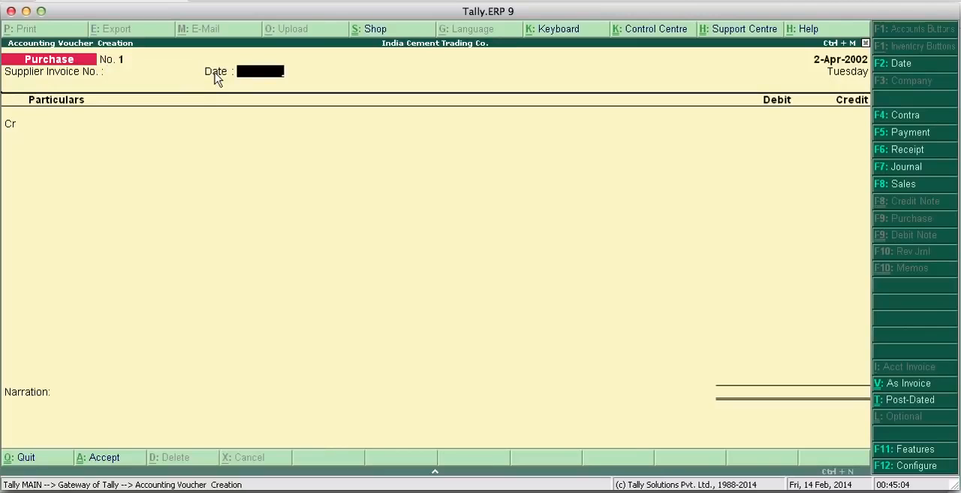
pyautogui.press('Return')
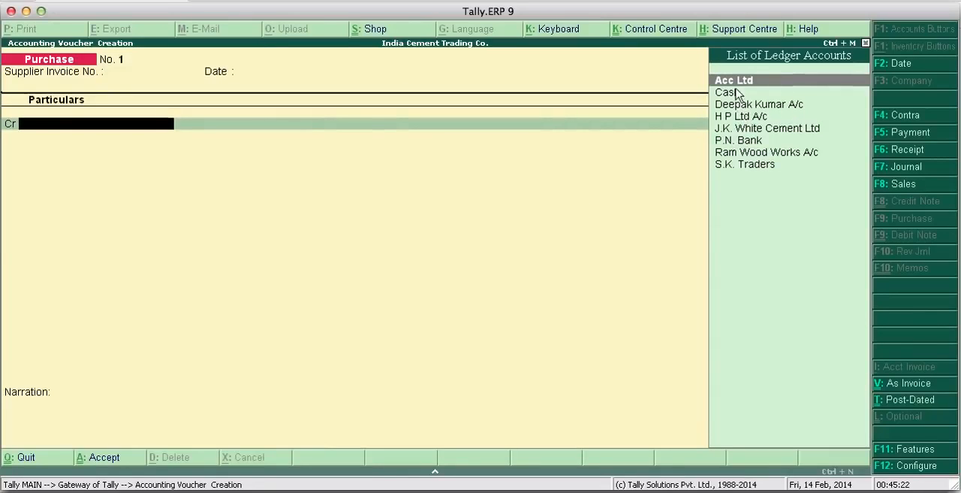
# - Credit Acc Ltd with 575000 and debit Purchases A/c with the same amount
pyautogui.press('Return')
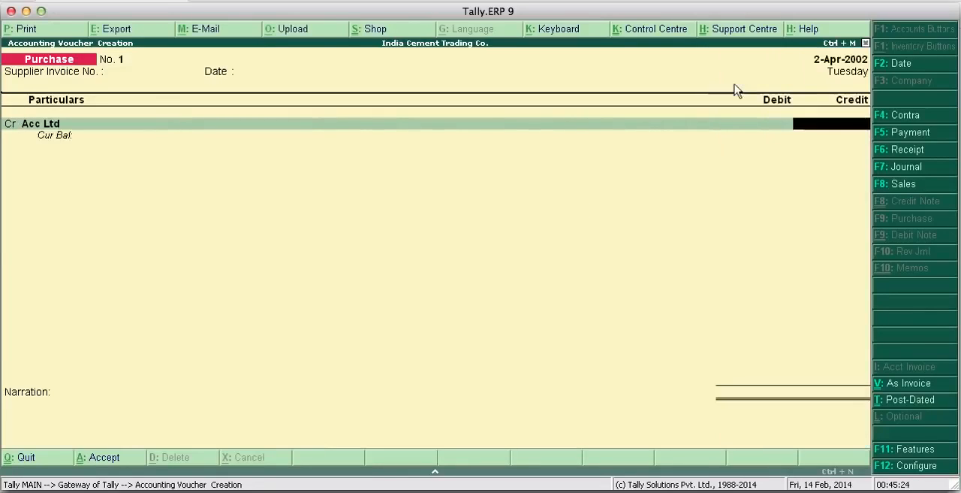
pyautogui.write('575000')
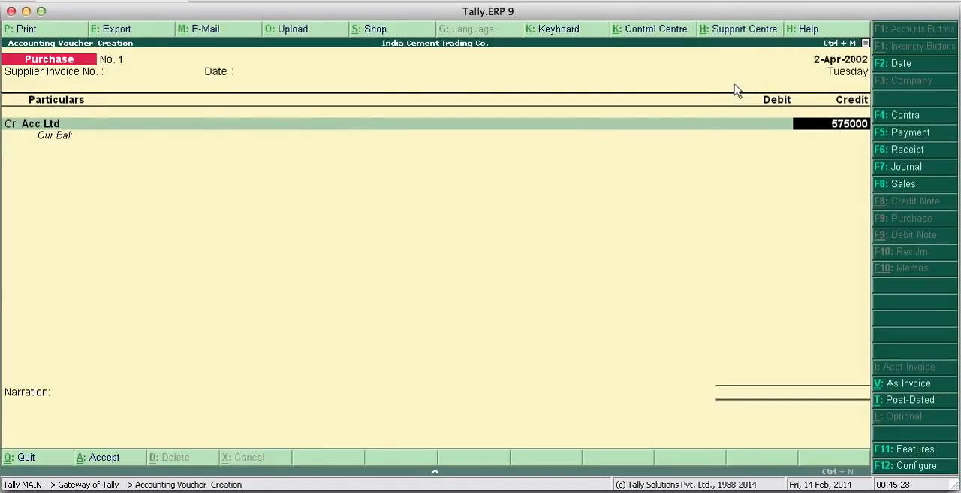
pyautogui.press('Return')
pyautogui.write('P')
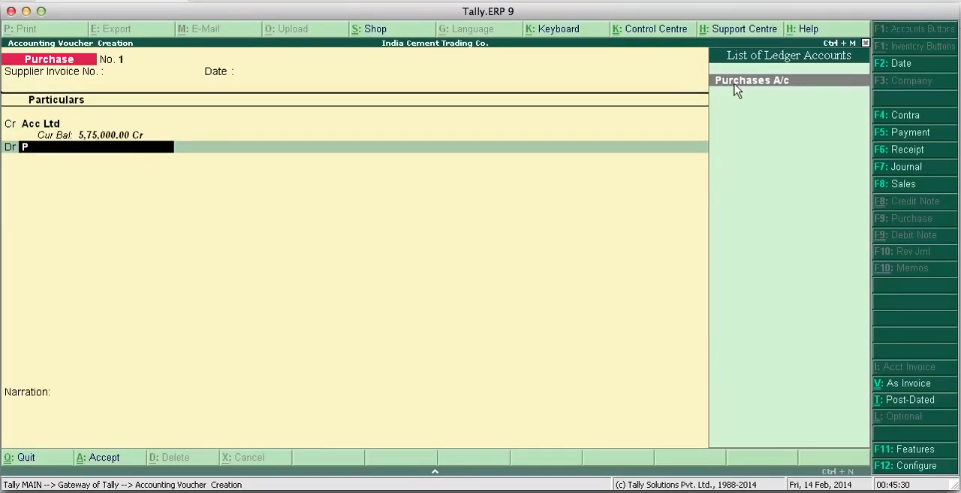
pyautogui.press('Return')
pyautogui.press('Return')
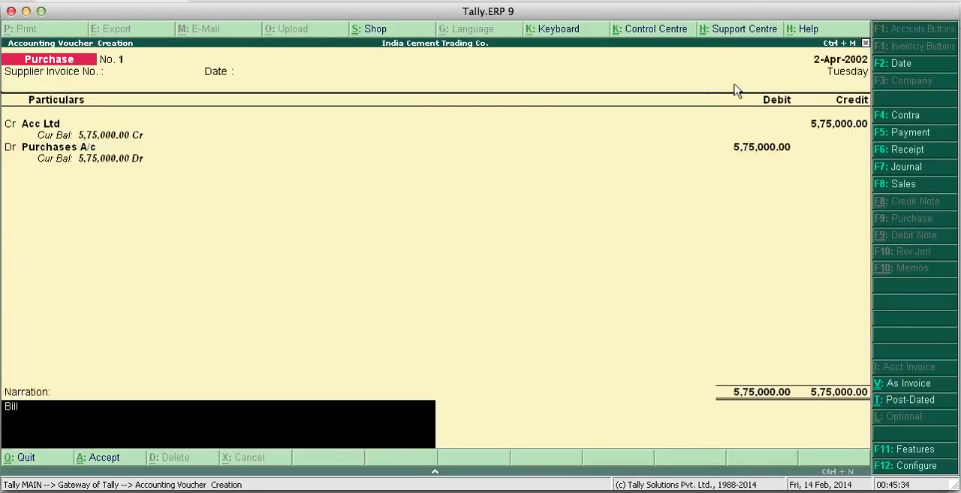
# - Enter the "Bill No." narration for the Acc Ltd purchase and save the voucher
pyautogui.write('Bill No. 853')
pyautogui.press('Return')
pyautogui.press('Return')
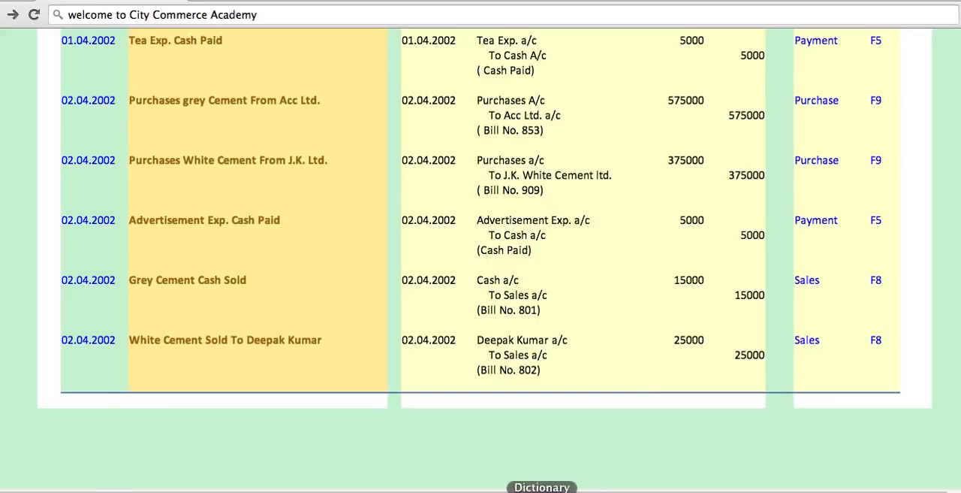
# - Return from the browser to Tally.ERP 9 and credit J.K. White Cement Ltd with 3750000, leaving the supplier invoice details blank
pyautogui.click(569, 489)
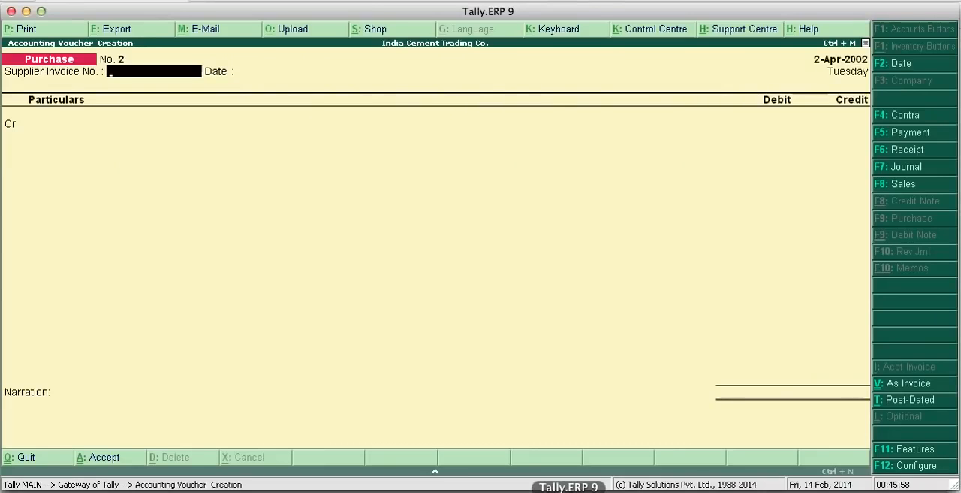
pyautogui.press('Return')
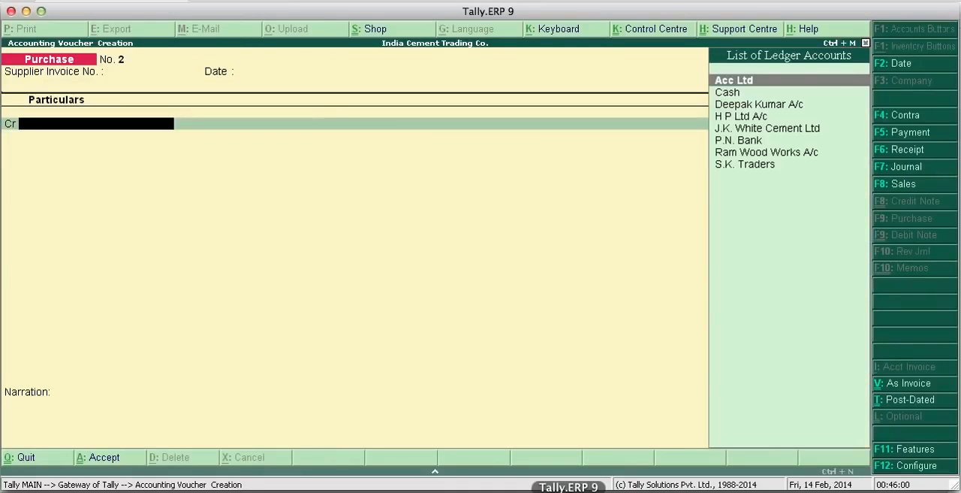
pyautogui.write('J')
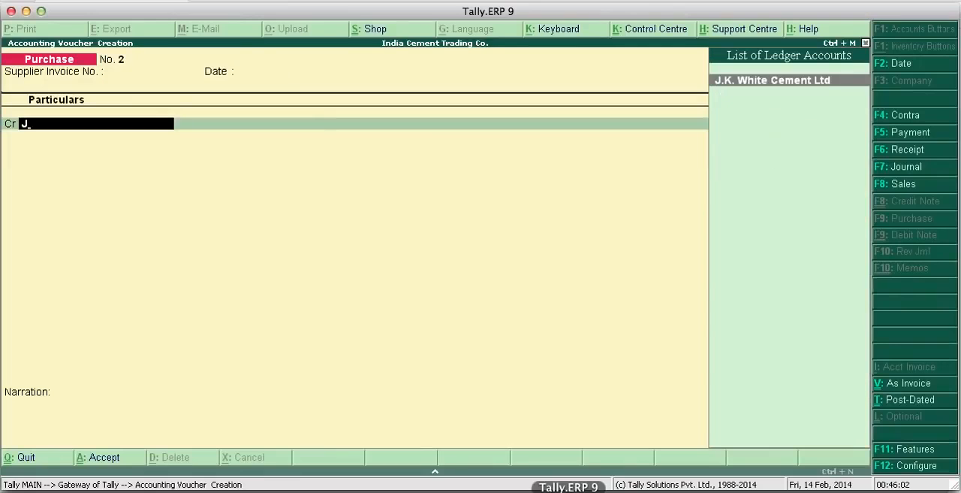
pyautogui.press('Return')
pyautogui.write('3')
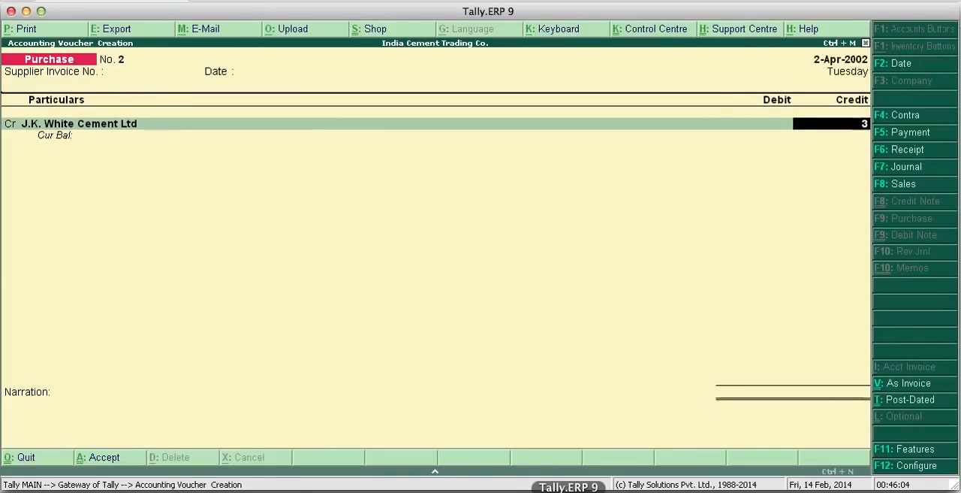
pyautogui.write('750000')
pyautogui.press('Return')
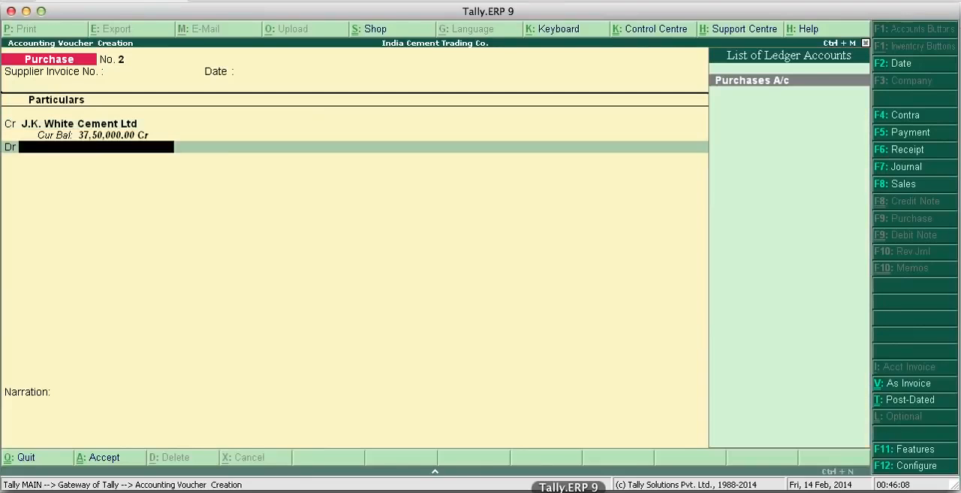
# - Debit Purchases A/c with 37,50,000, enter the narration "Bill No. 909" and save the J.K. White Cement Ltd purchase voucher
pyautogui.press('Return')
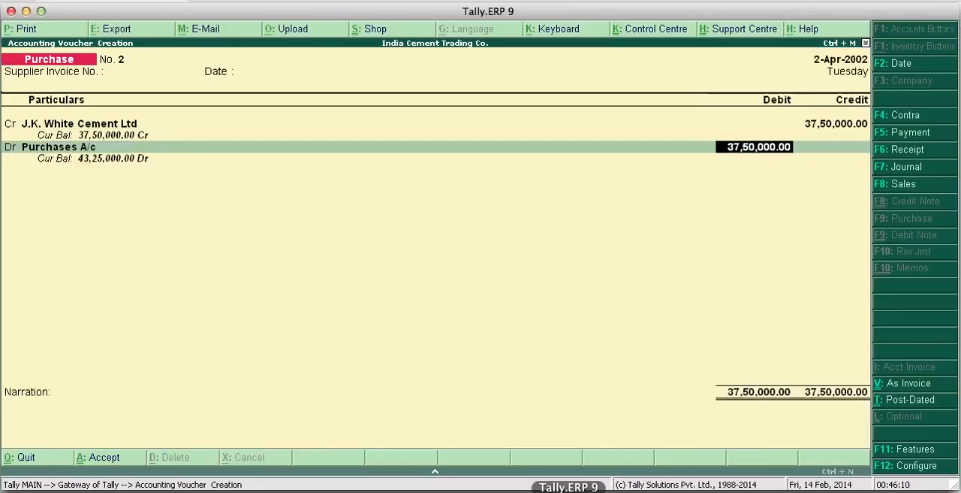
pyautogui.press('Return')
pyautogui.write('Bi')
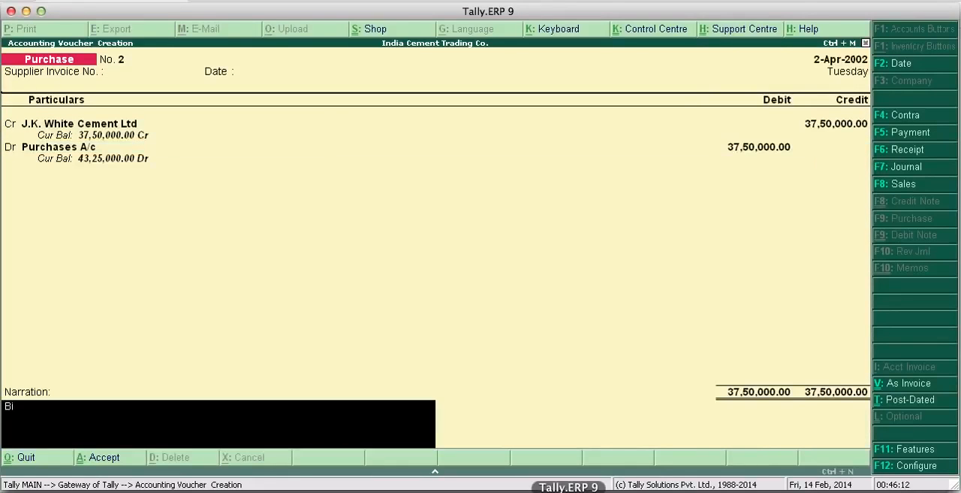
pyautogui.write('ll No. 909')
pyautogui.press('Return')
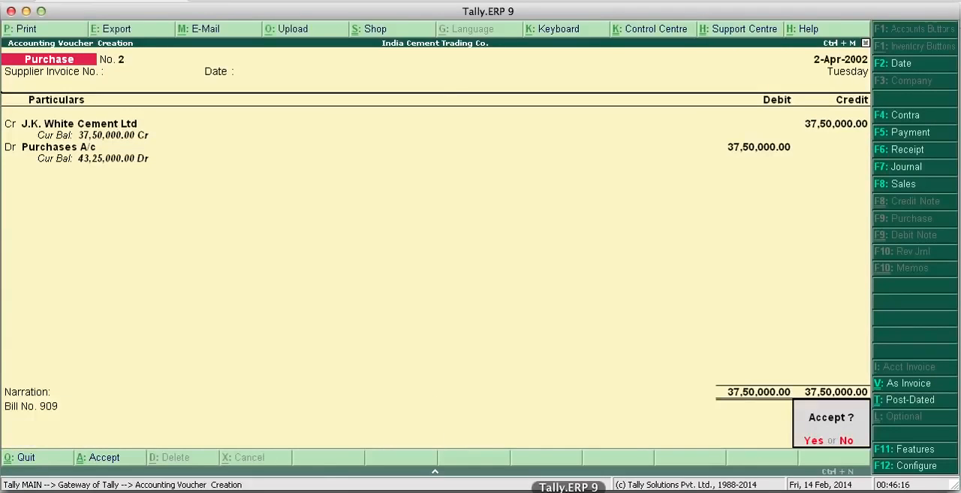
pyautogui.press('Return')
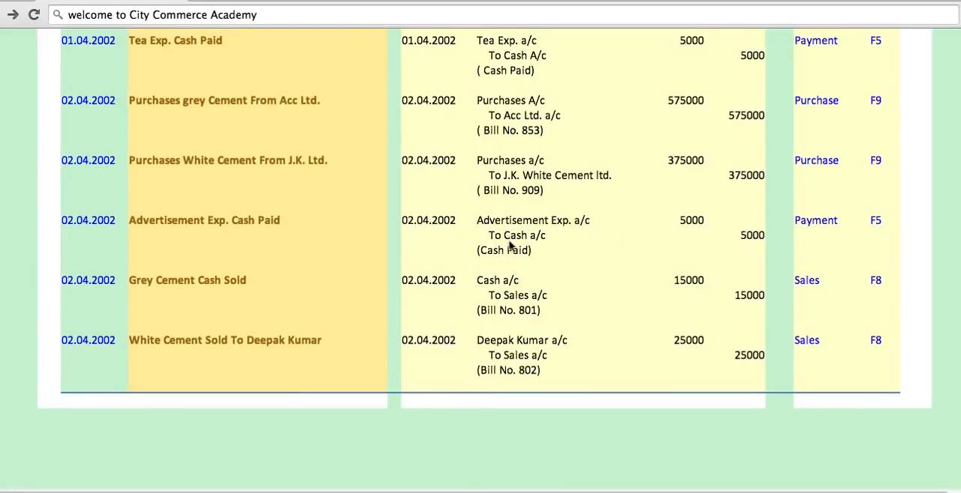
pyautogui.click(569, 491)
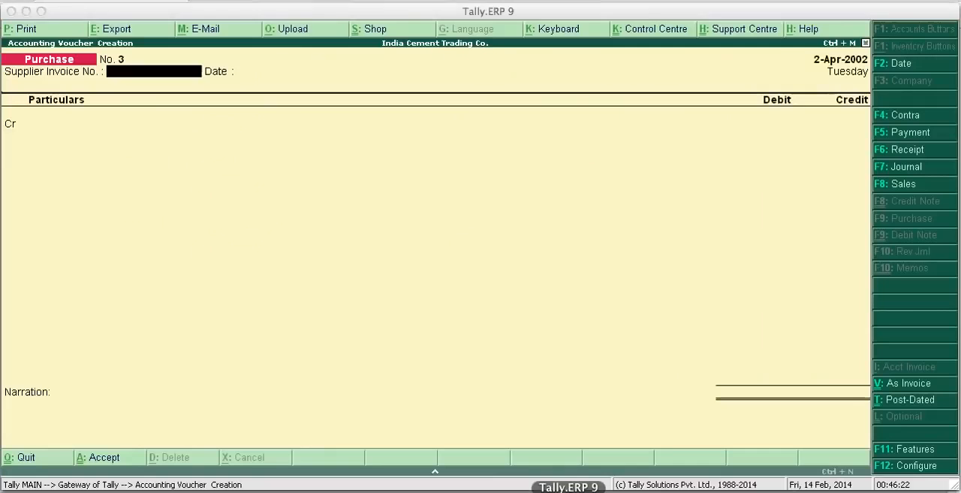
pyautogui.press('Return')
pyautogui.press('Return')
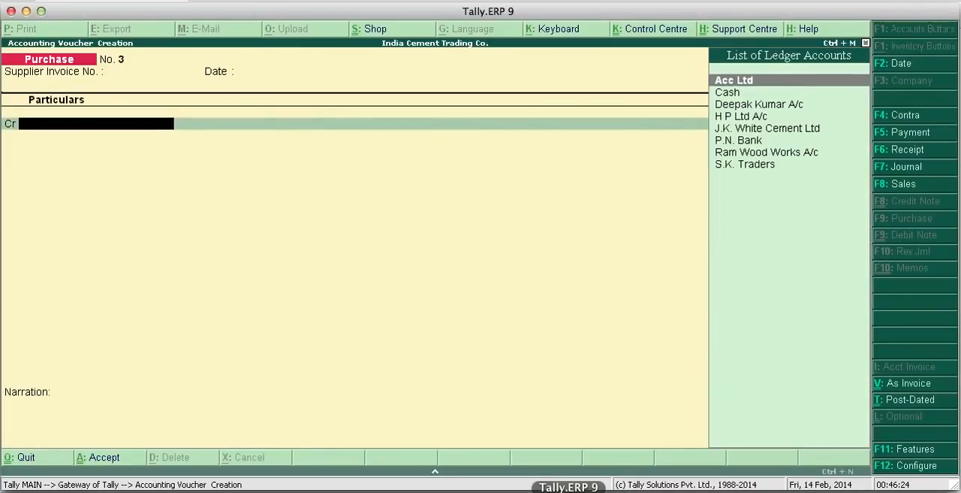
pyautogui.write('Ad')
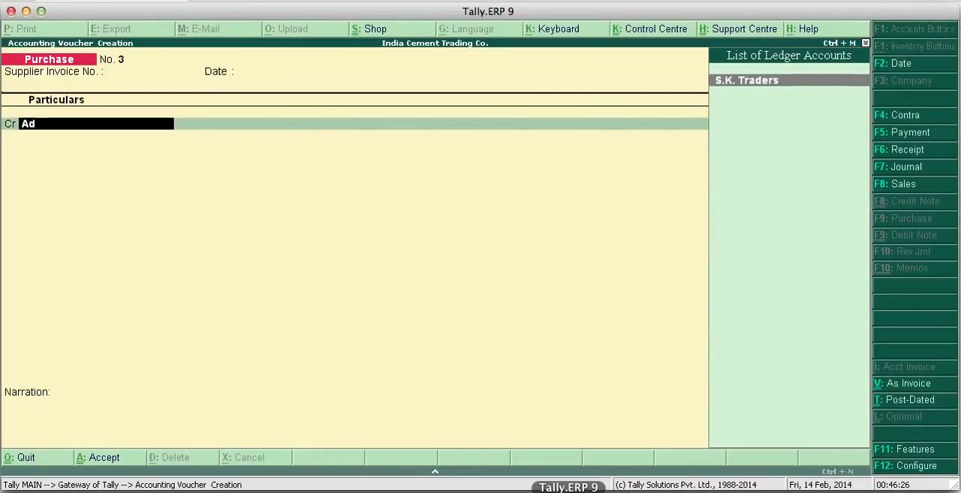
pyautogui.press('BackSpace')
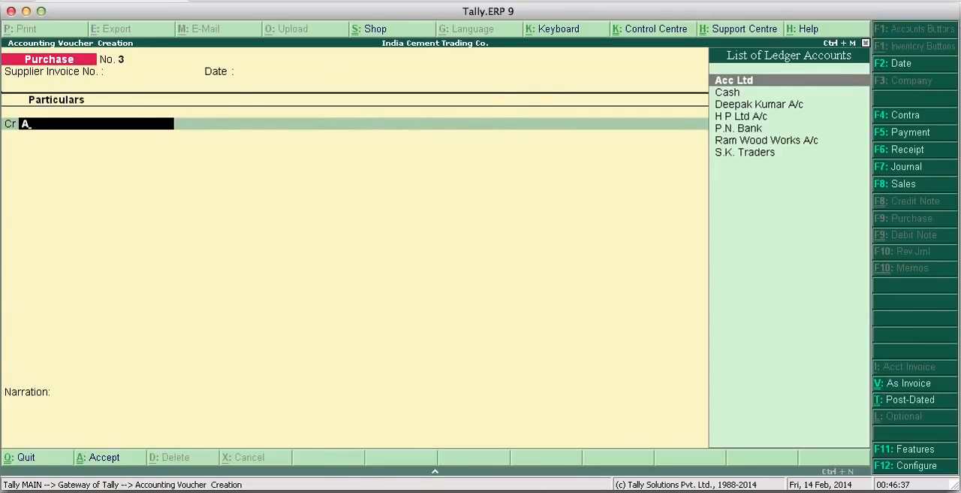
# - Switch to a payment voucher and debit Advertisement Exp. A/c with 5000, checking the amount against the transaction list in the browser
pyautogui.click(924, 141)
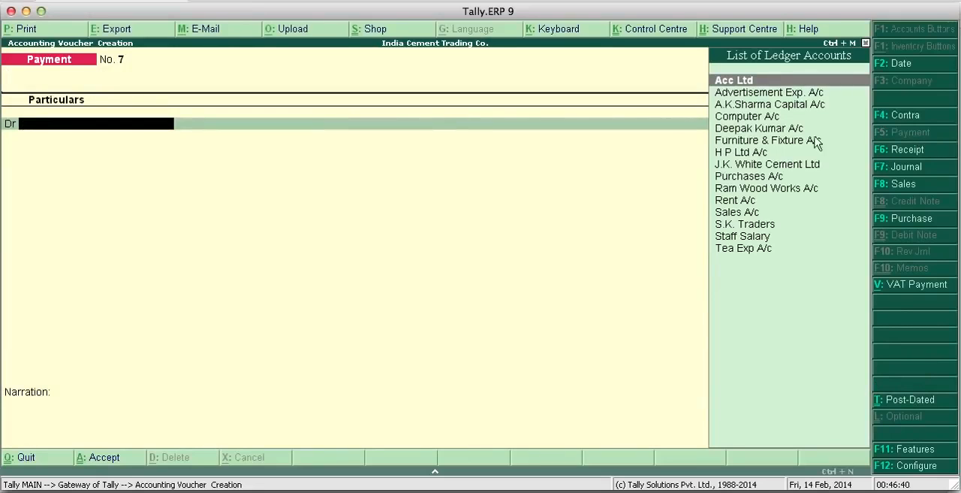
pyautogui.click(759, 95)
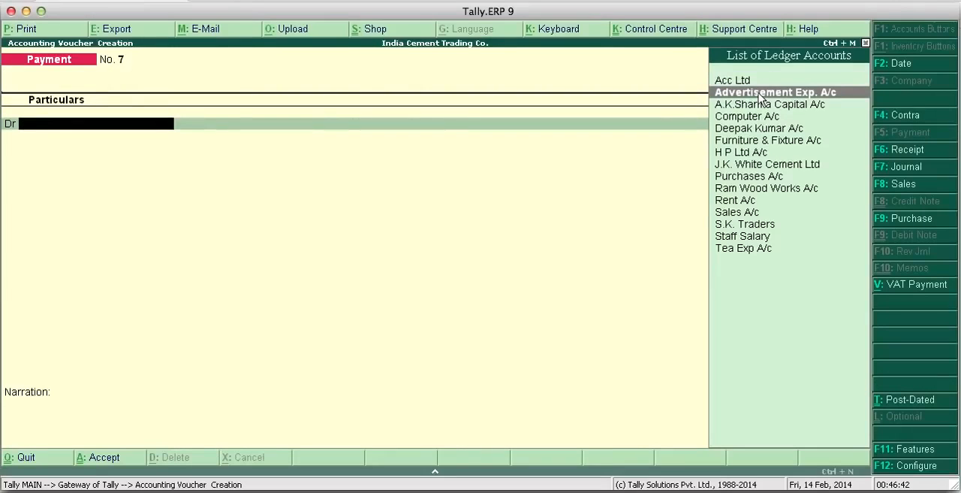
pyautogui.click(761, 94)
pyautogui.write('10')
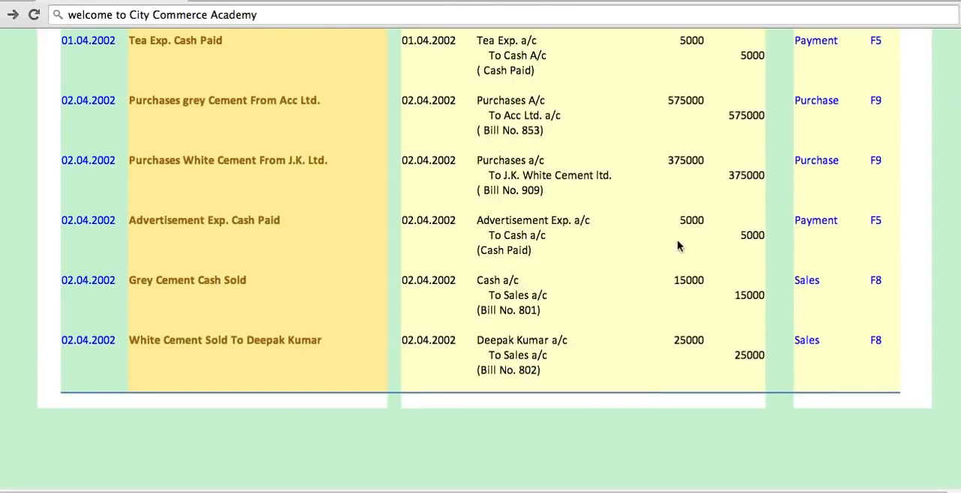
pyautogui.click(576, 490)
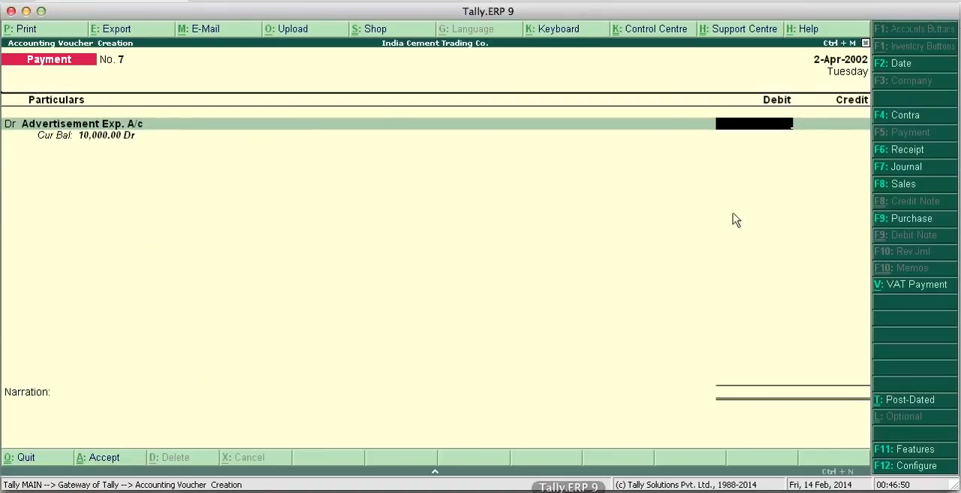
pyautogui.write('5000')
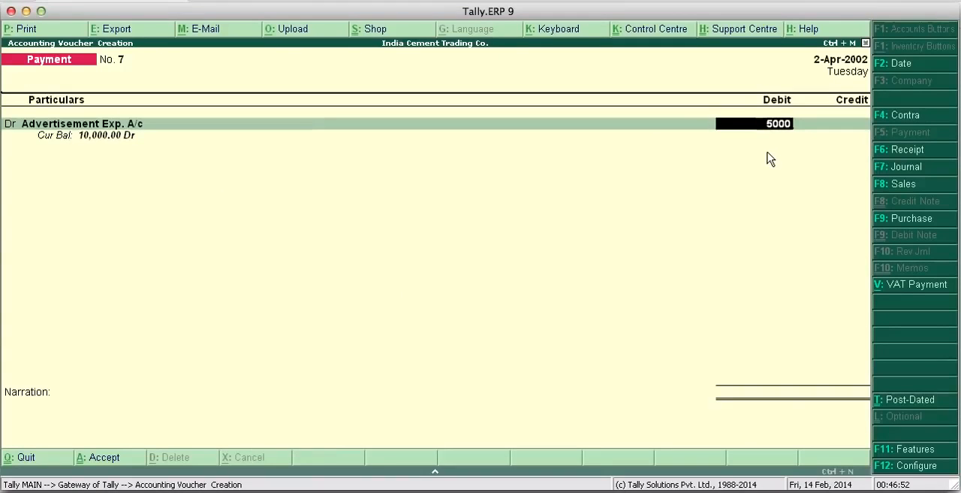
# - Credit Cash with 5,000, enter the narration "Cash paid" and save the advertisement payment voucher
pyautogui.press('Return')
pyautogui.press('Return')
pyautogui.press('Return')
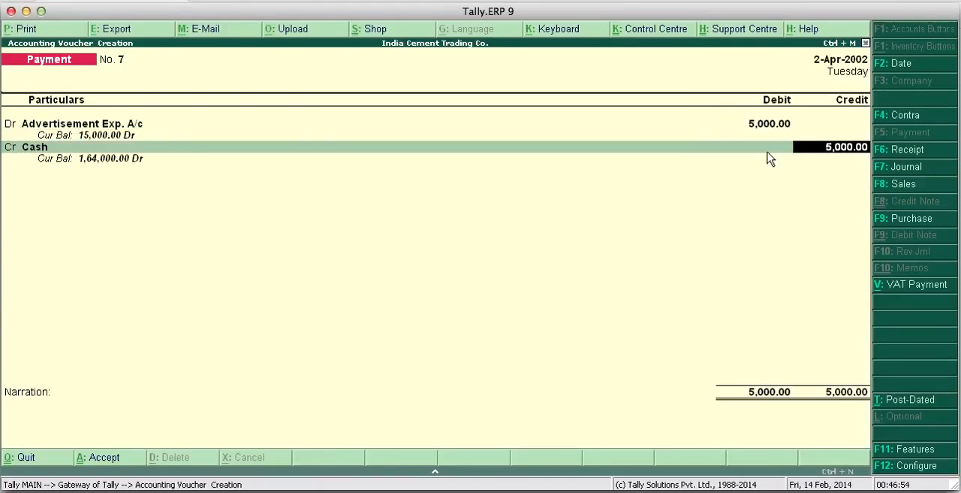
pyautogui.press('Return')
pyautogui.write('Cash')
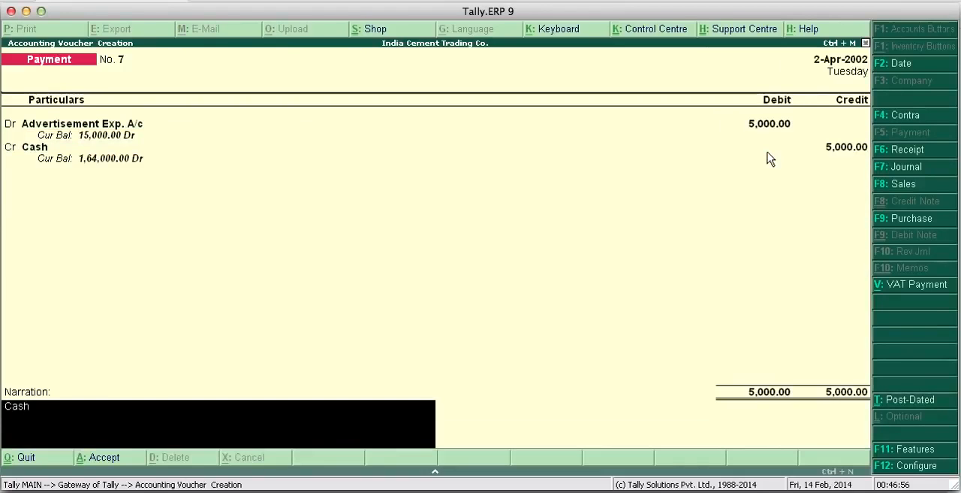
pyautogui.write(' paid')
pyautogui.press('Return')
pyautogui.press('Return')
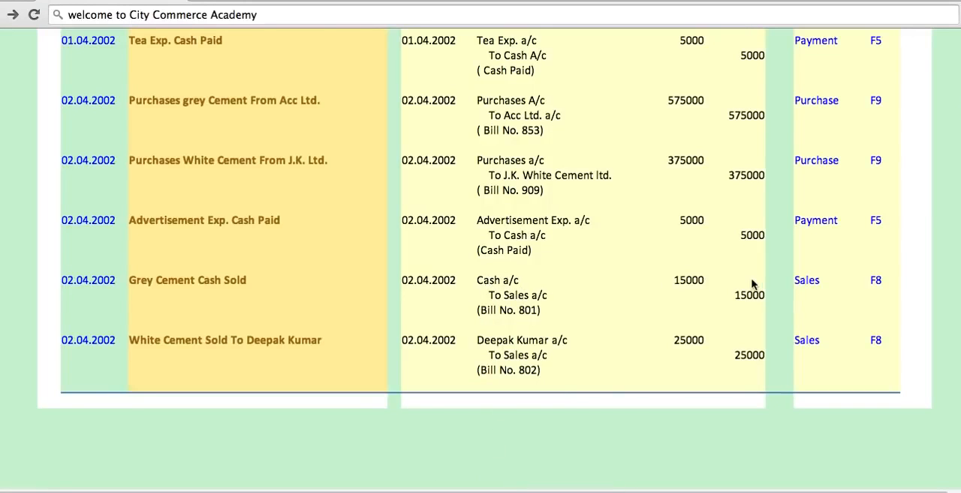
# - Return from the browser to Tally.ERP 9 and start a sales voucher in voucher mode instead of invoice mode
pyautogui.click(569, 491)
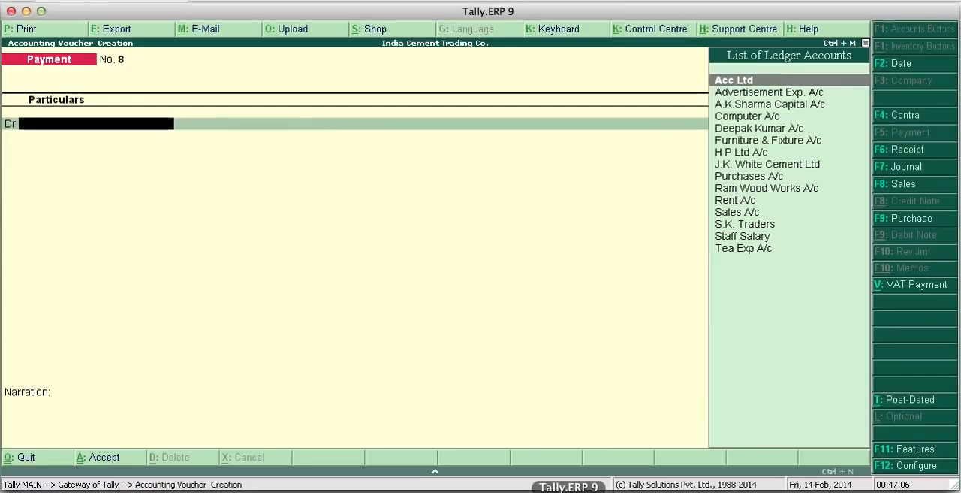
pyautogui.click(907, 185)
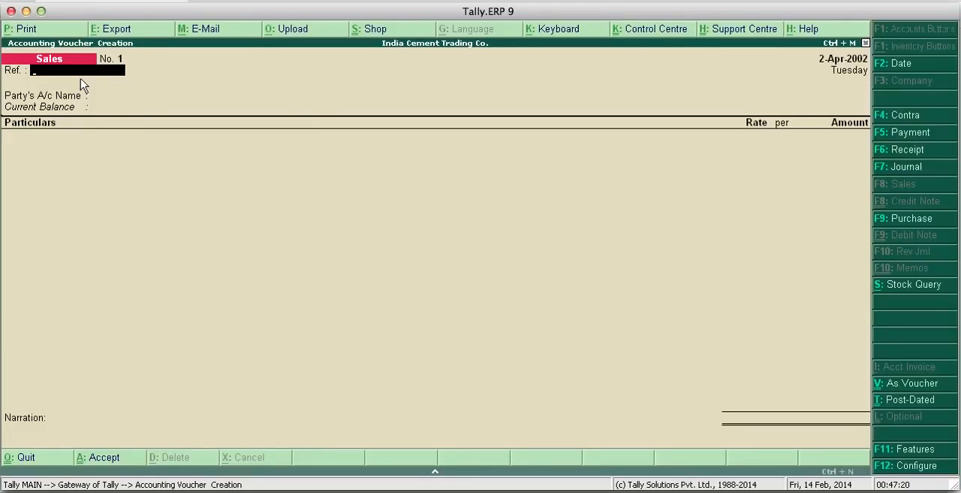
pyautogui.click(918, 386)
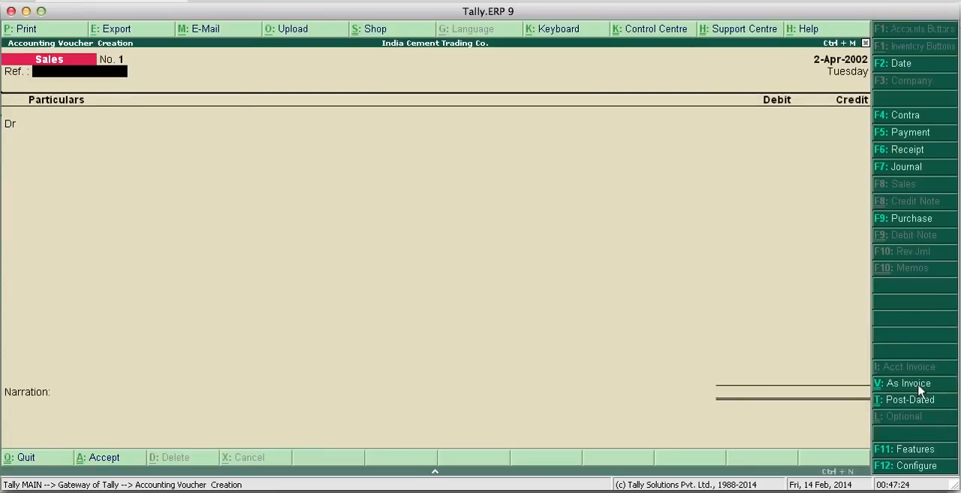
pyautogui.click(919, 386)
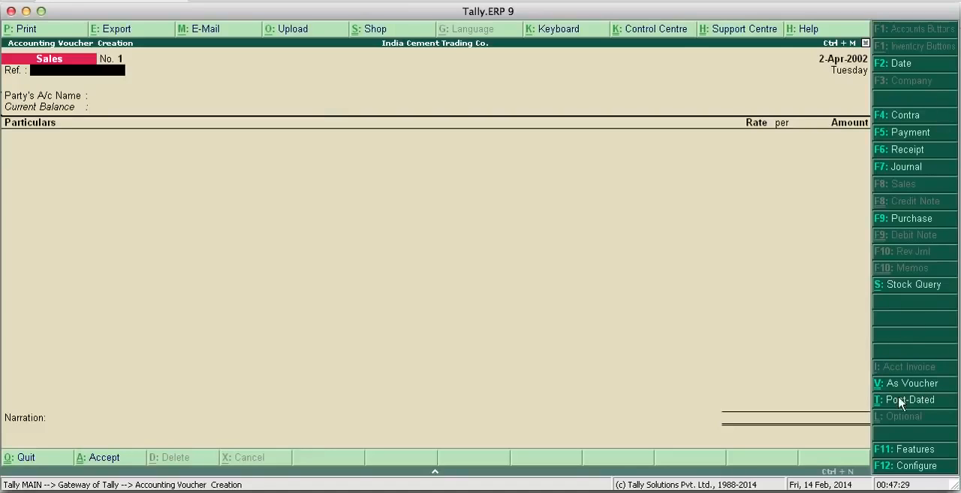
pyautogui.click(910, 384)
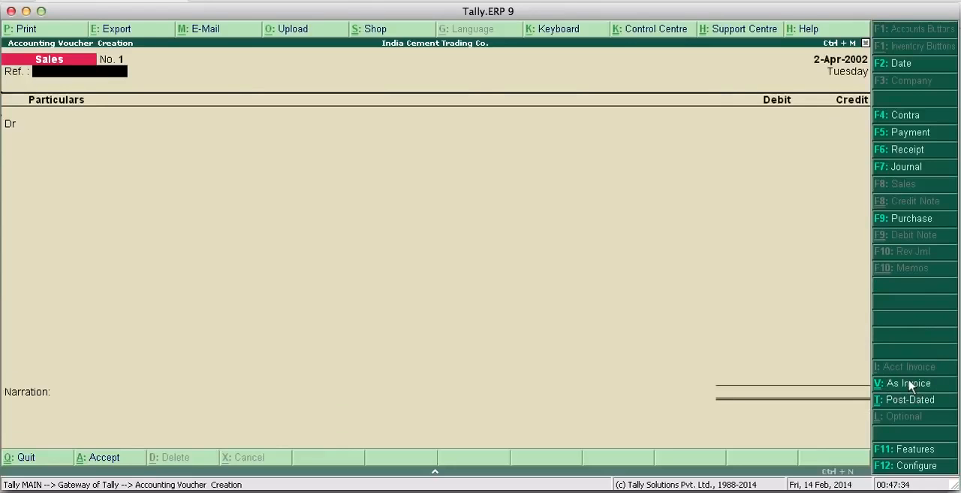
# - Leave the reference blank, debit Cash with 15000 and credit Sales A/c with the same amount
pyautogui.press('Return')
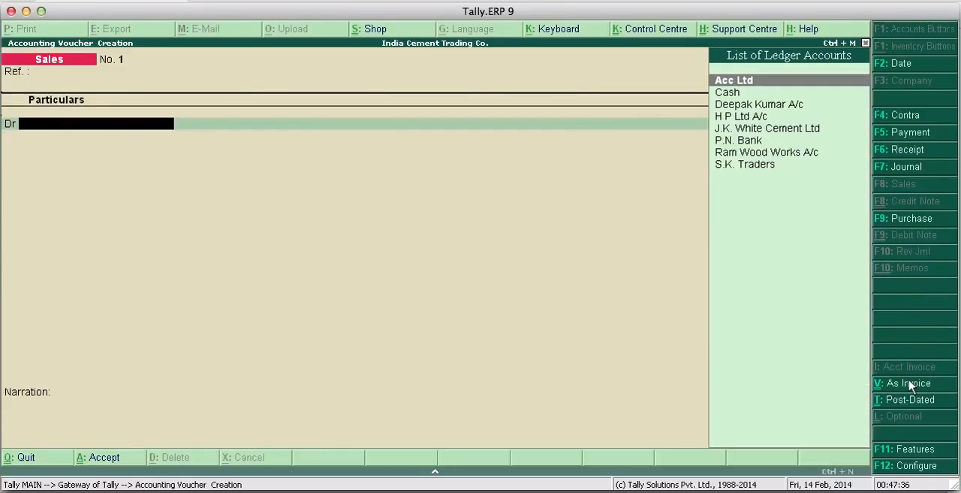
pyautogui.press('Down')
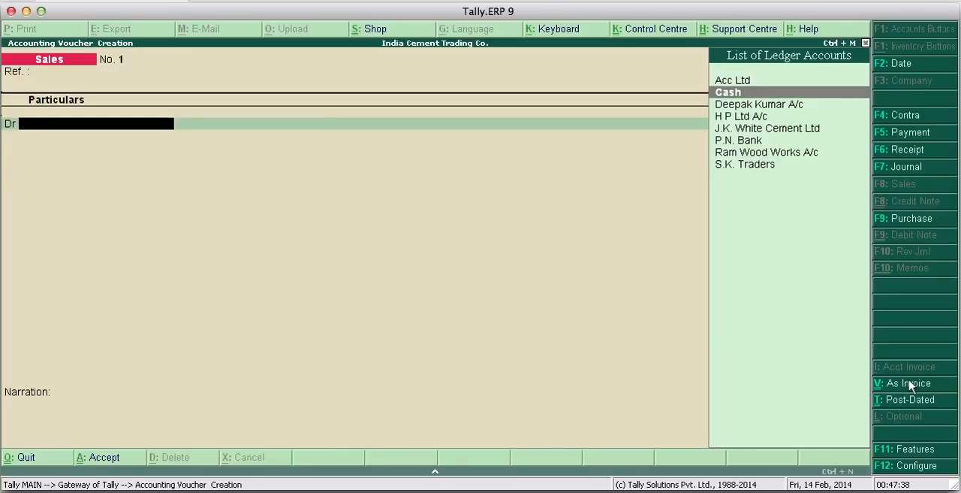
pyautogui.press('Return')
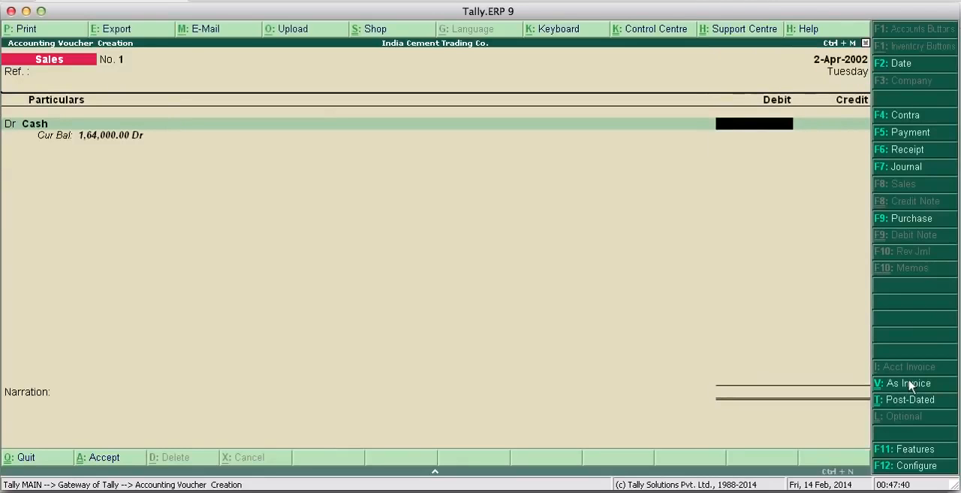
pyautogui.write('15000')
pyautogui.press('Return')
pyautogui.press('Return')
# - Enter the narration "Bill No. 801" for the cash sale and save the voucher
pyautogui.press('Return')
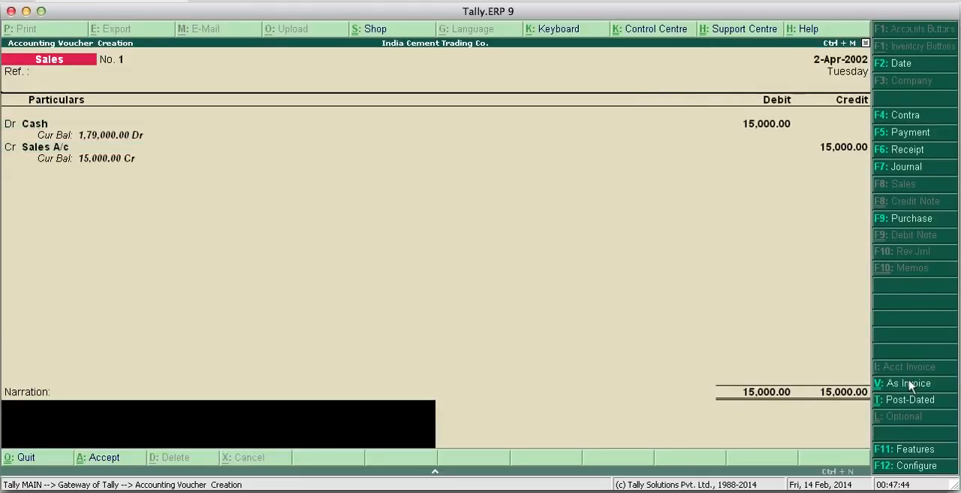
pyautogui.write('Bill No. 801')
pyautogui.press('Return')
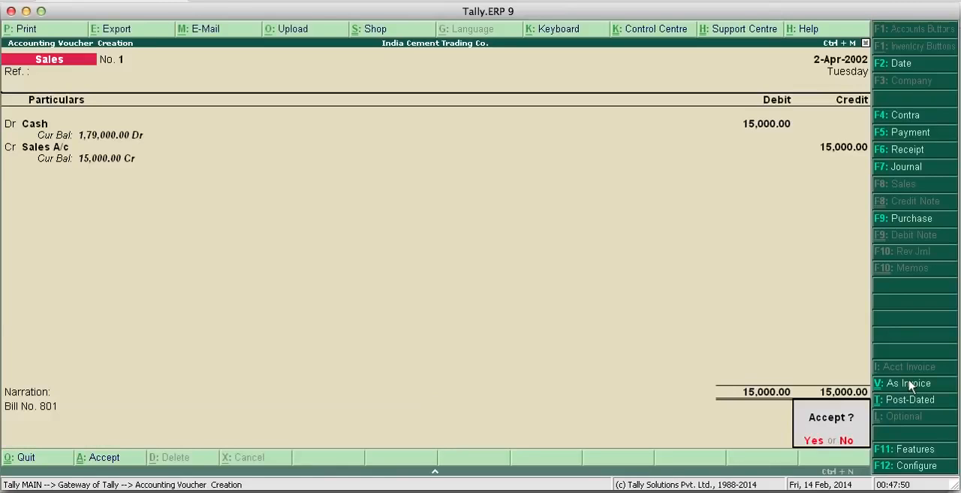
pyautogui.press('Return')
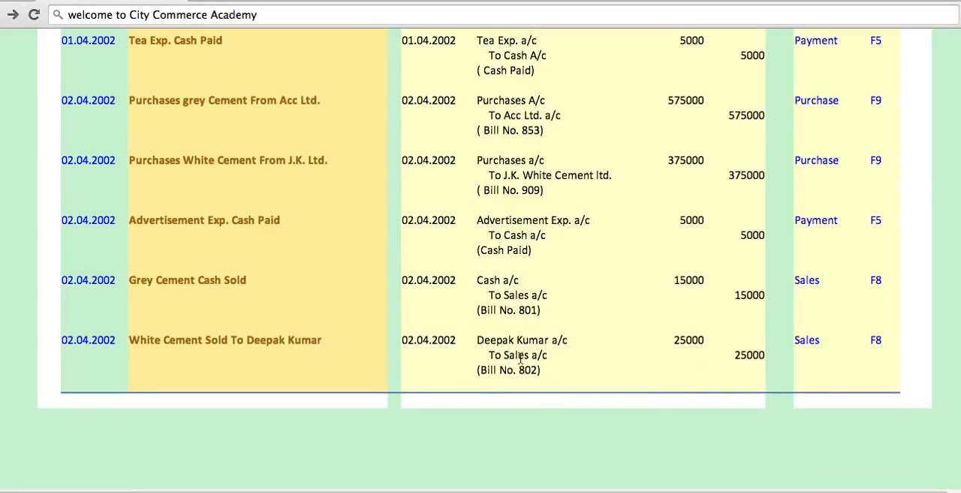
# - Return from the browser to Tally.ERP 9, debit the white cement customer's account with 25000 and credit Sales A/c
pyautogui.click(569, 490)
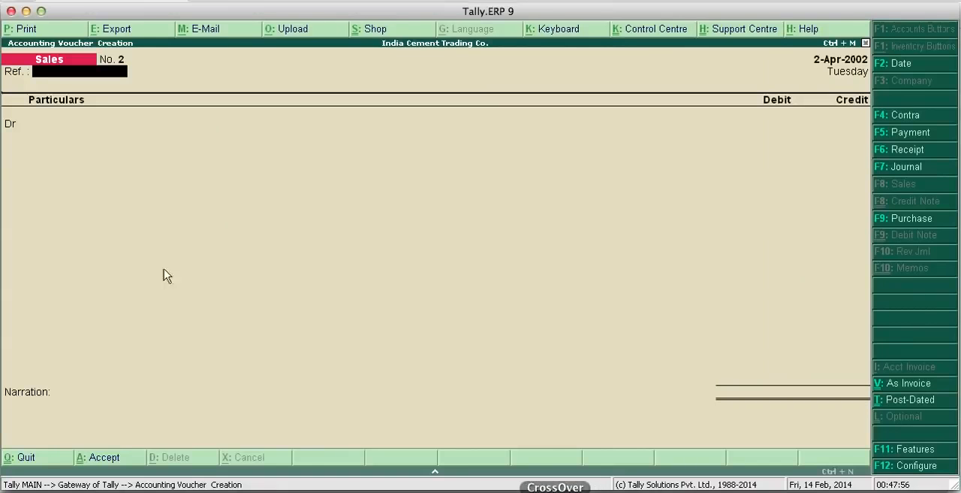
pyautogui.press('Return')
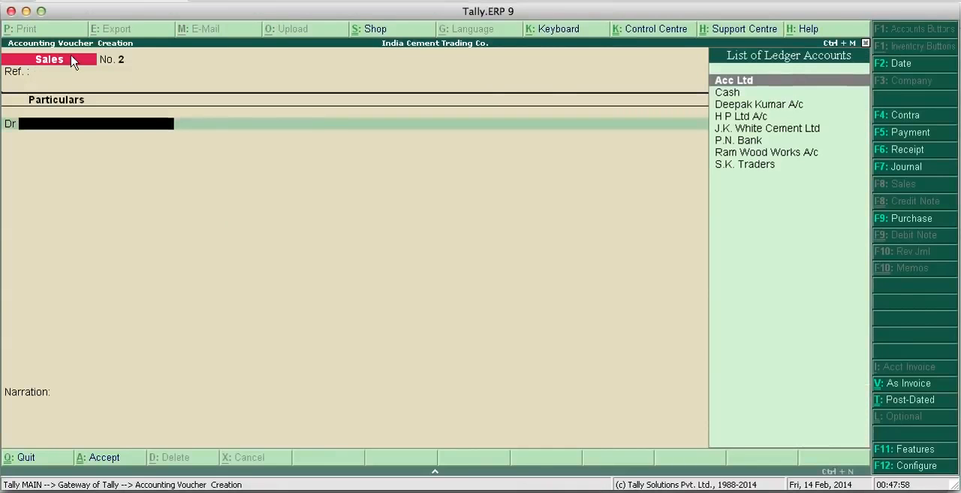
pyautogui.write('D')
pyautogui.press('Return')
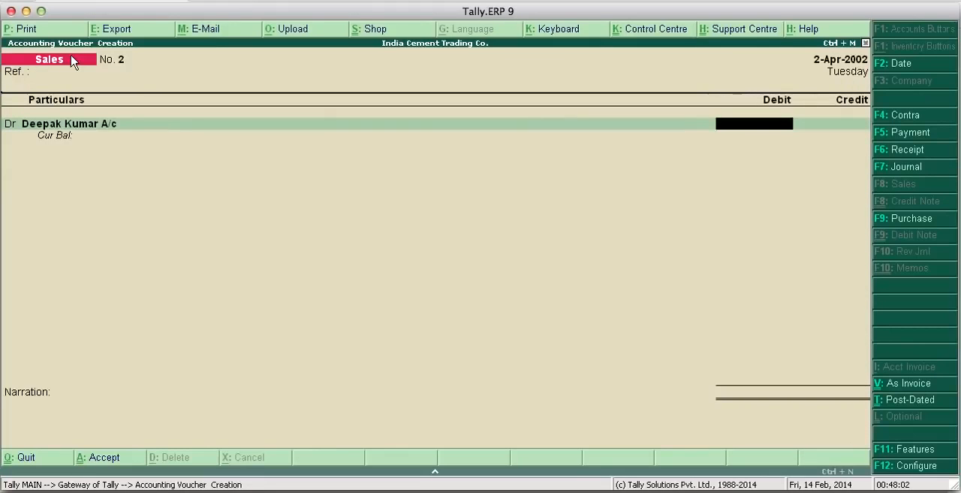
pyautogui.write('25000')
pyautogui.press('Return')
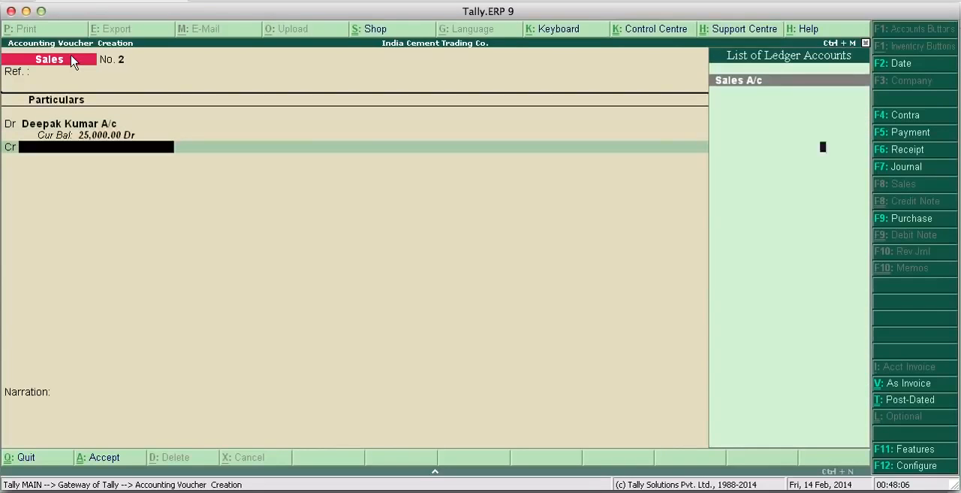
pyautogui.press('Return')
pyautogui.press('Return')
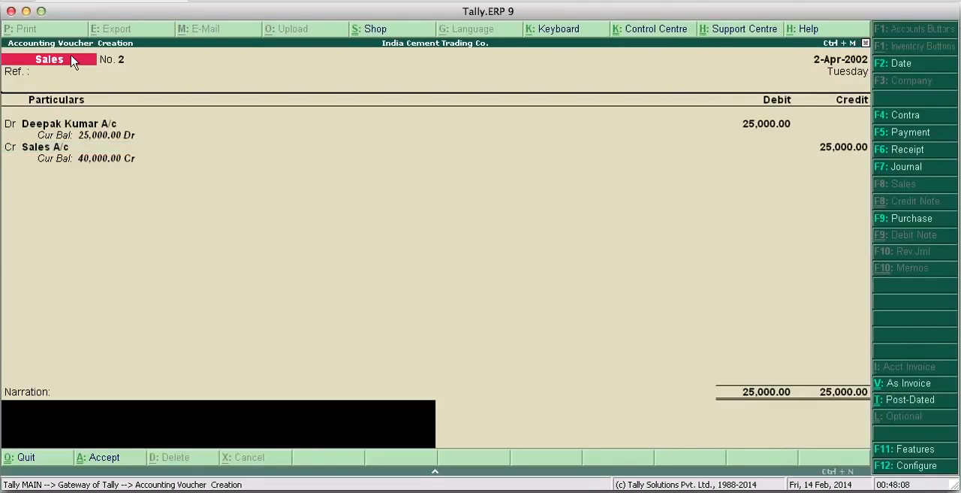
# - Enter the narration "Bill No. 802" for the credit sale and save the voucher
pyautogui.write('Bill No. 802')
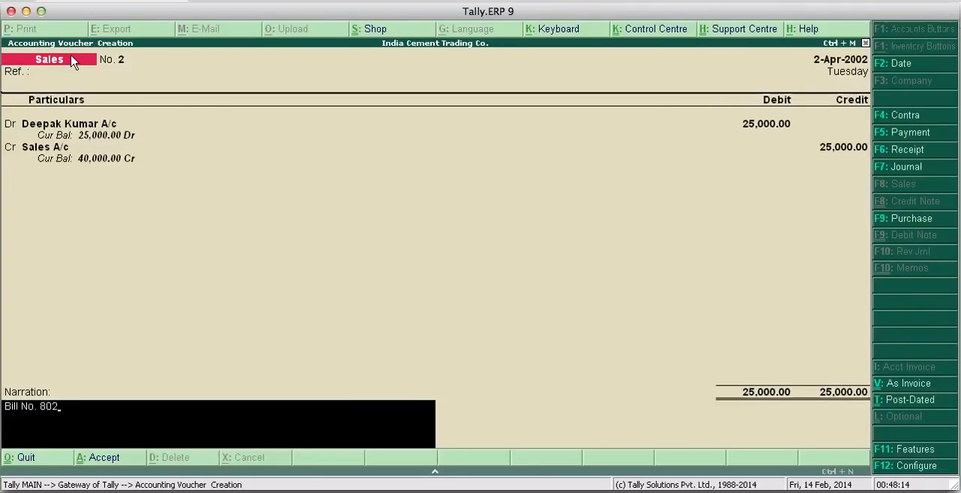
pyautogui.press('Return')
pyautogui.press('Return')
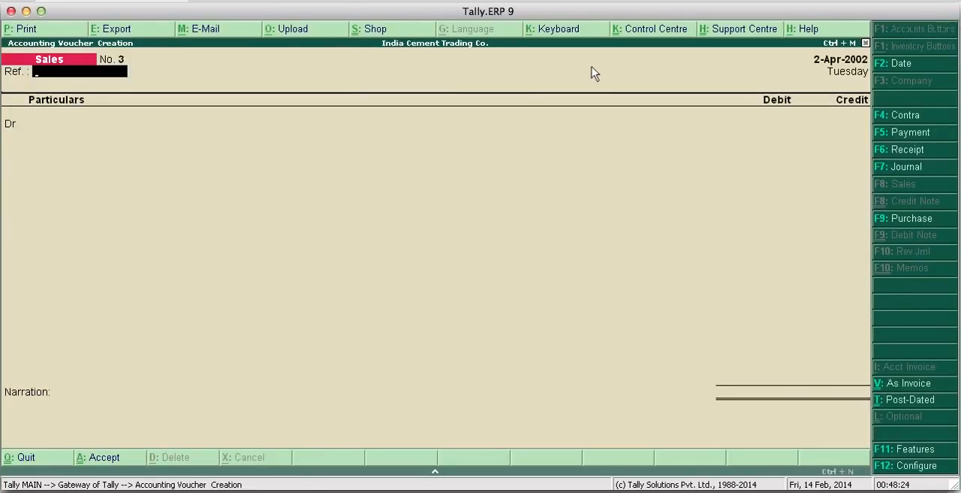
# - Quit voucher creation without entering another sale and display the company's Trial Balance
pyautogui.press('Escape')
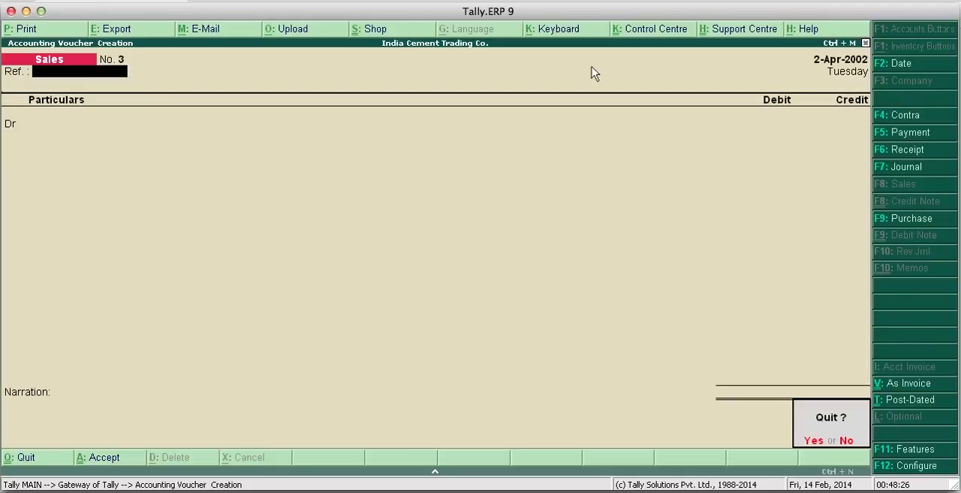
pyautogui.press('Return')
pyautogui.press('Escape')
pyautogui.press('Escape')
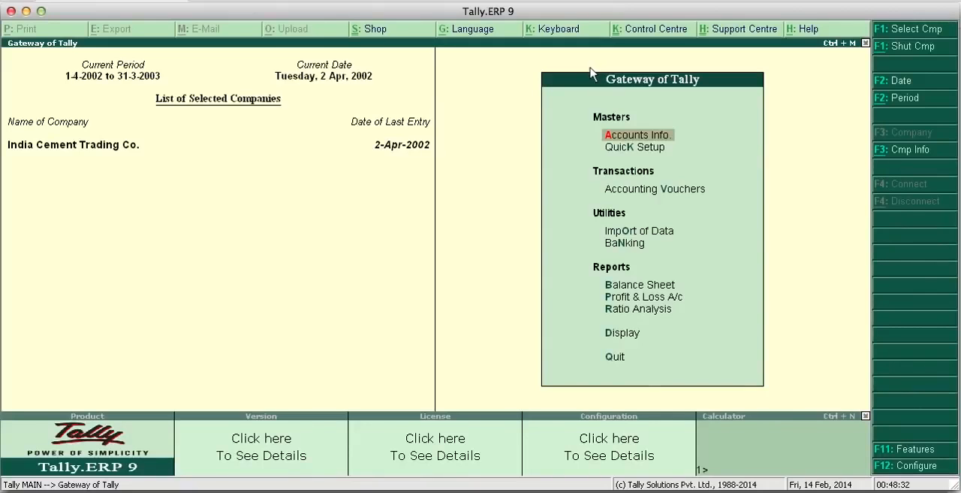
pyautogui.press('Down')
pyautogui.press('Down')
pyautogui.press('Down')
pyautogui.press('Down')
pyautogui.press('Down')
pyautogui.press('Down')
pyautogui.press('Down')
pyautogui.press('Down')
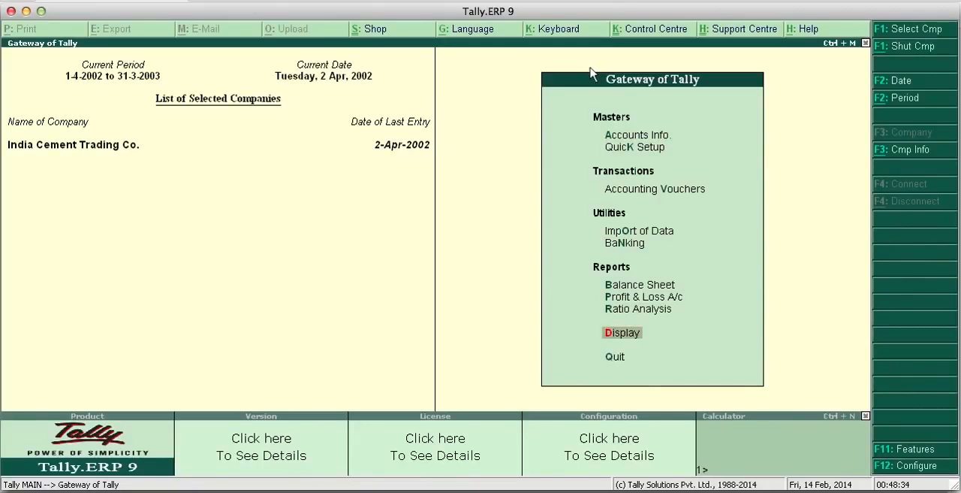
pyautogui.press('Return')
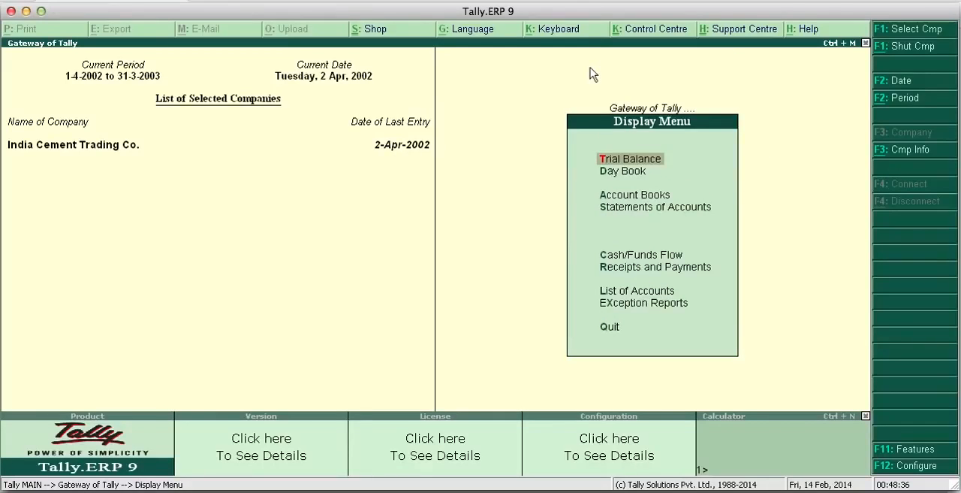
pyautogui.click(620, 160)
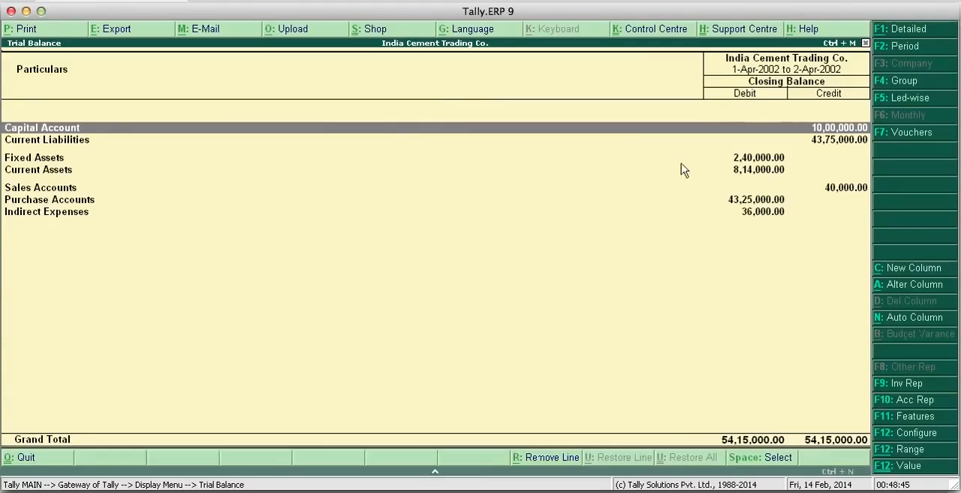
# - Expand the Trial Balance to detailed form and compare its ledger-wise and grouped views, going through the account lines
pyautogui.click(899, 35)
pyautogui.click(906, 101)
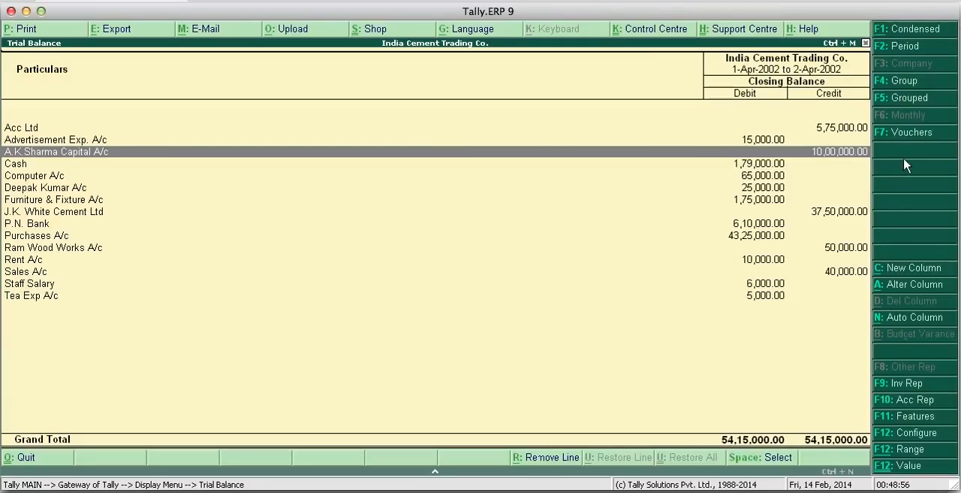
pyautogui.click(906, 99)
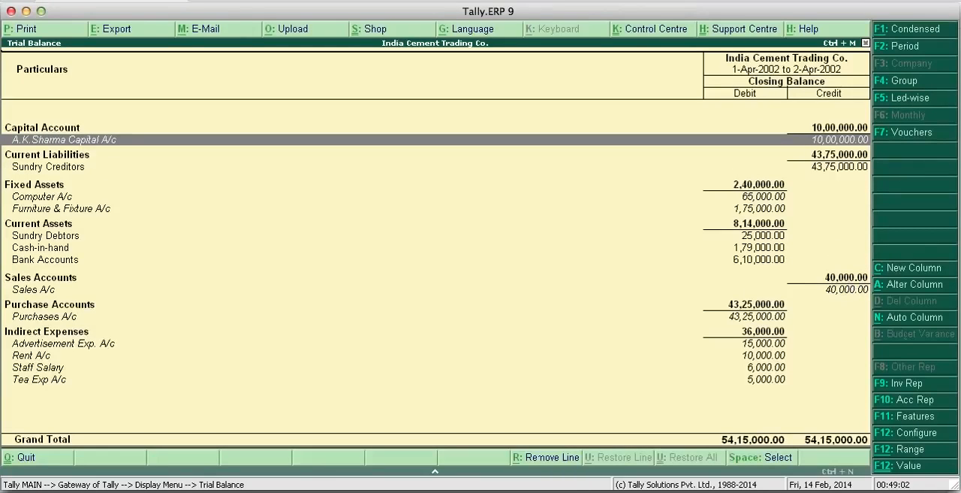
pyautogui.click(914, 106)
pyautogui.press('Down')
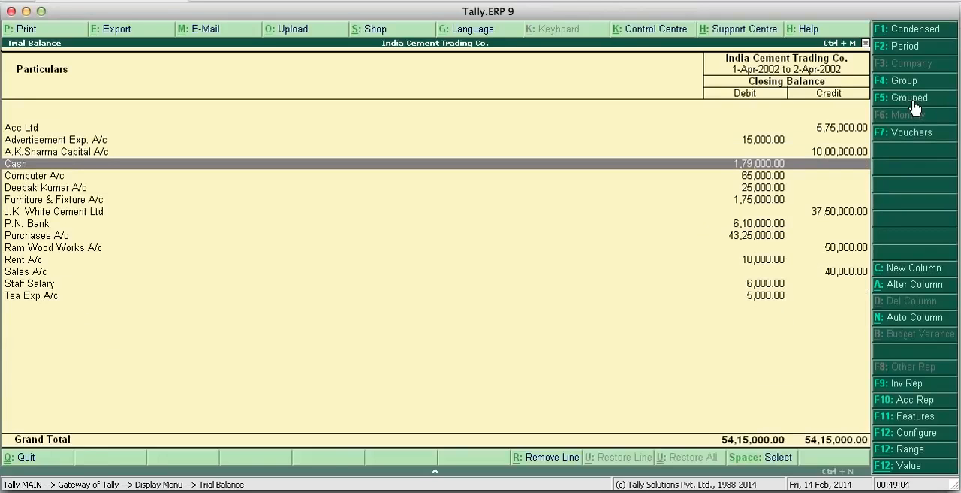
pyautogui.press('Up')
pyautogui.press('Up')
pyautogui.press('Up')
pyautogui.press('Down')
pyautogui.press('Down')
pyautogui.press('Down')
pyautogui.press('Down')
pyautogui.press('Down')
pyautogui.press('Down')
pyautogui.press('Down')
pyautogui.press('Down')
pyautogui.press('Down')
pyautogui.press('Down')
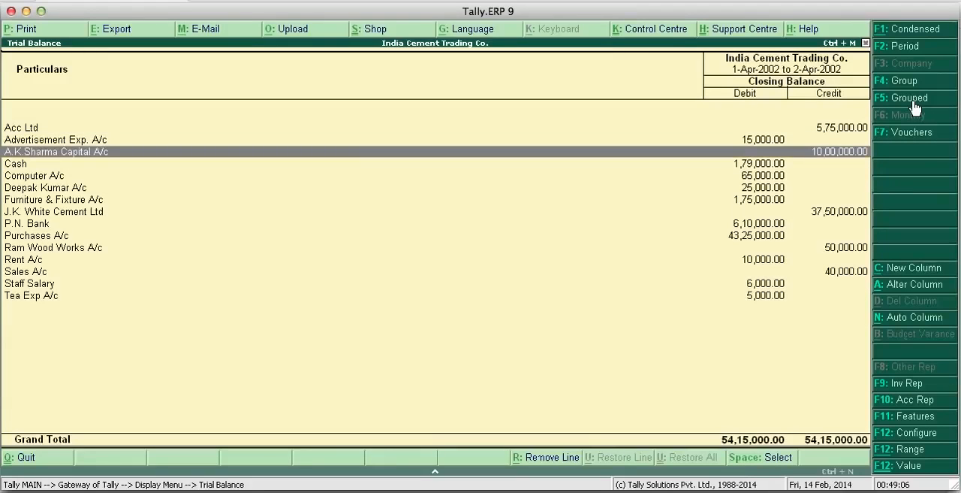
# - Close the Trial Balance, examine the P.N. Bank ledger vouchers in the account books, and return to the ledger selection
pyautogui.press('Escape')
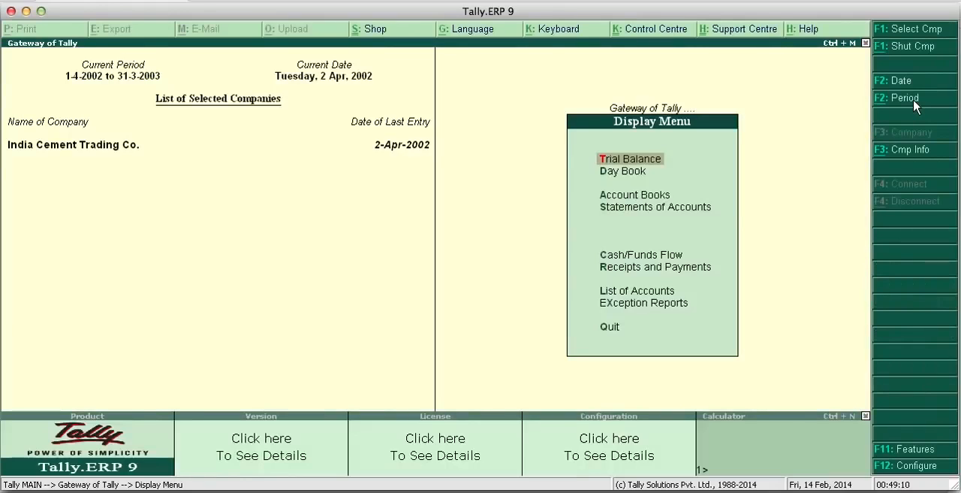
pyautogui.press('Down')
pyautogui.press('Down')
pyautogui.press('Return')
pyautogui.press('Down')
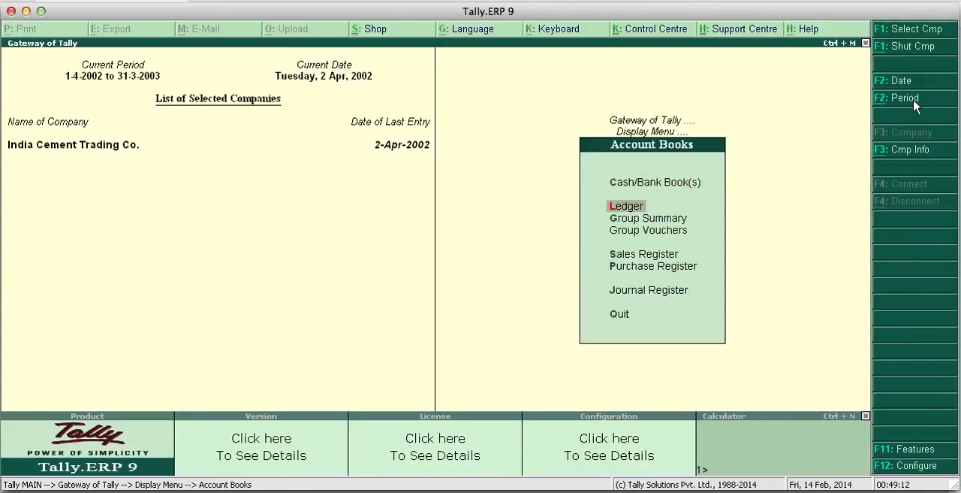
pyautogui.press('Return')
pyautogui.write('P')
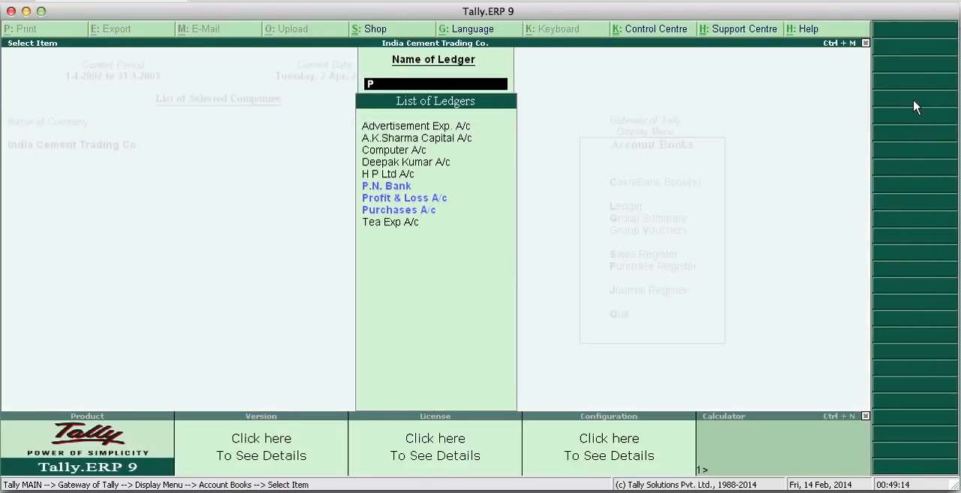
pyautogui.press('Down')
pyautogui.press('Up')
pyautogui.press('Up')
pyautogui.press('Return')
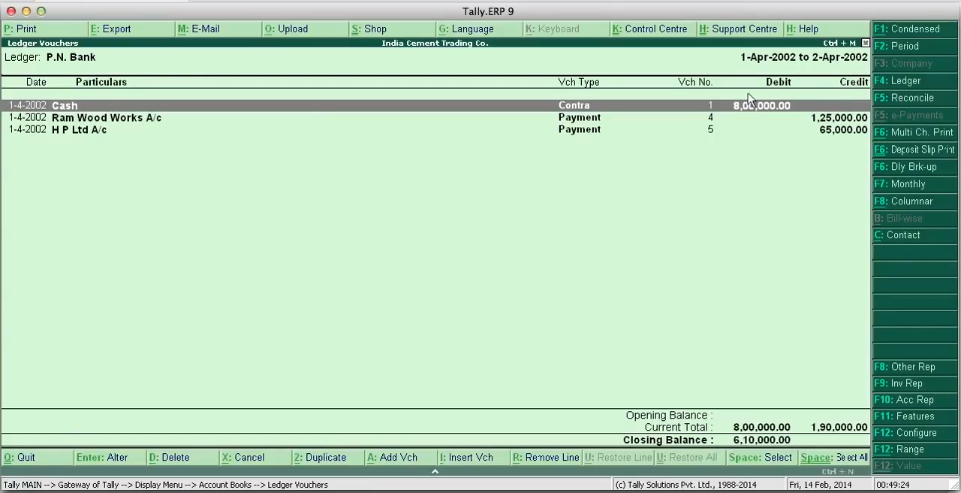
pyautogui.press('F4')
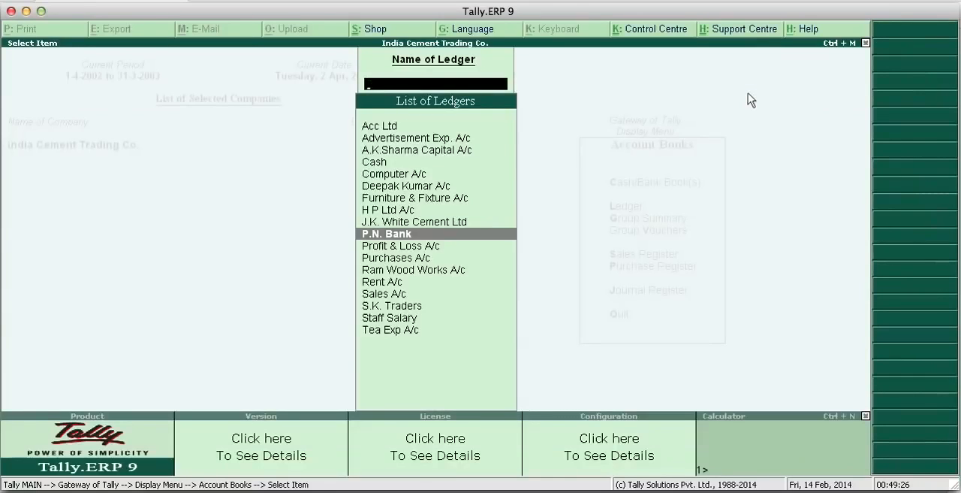
# - Leave the ledger selection and account books, return to the Gateway of Tally, and open the company information options
pyautogui.press('Escape')
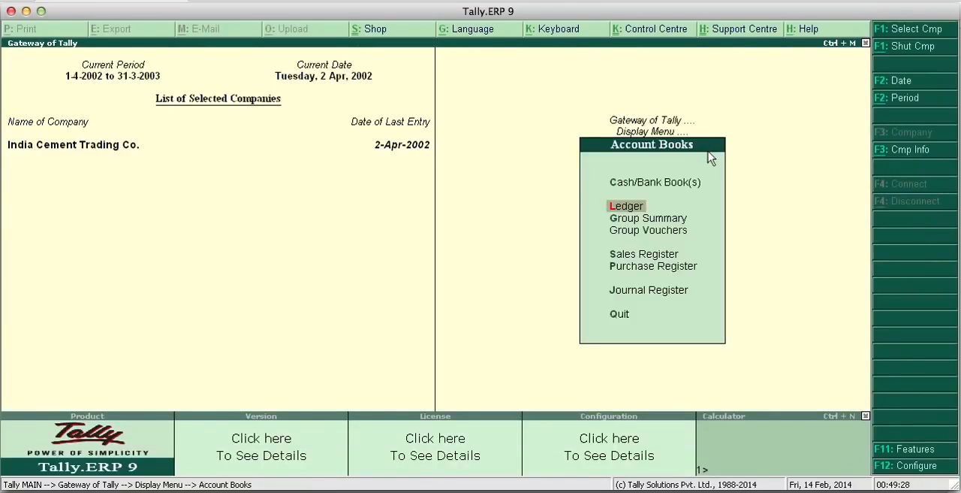
pyautogui.press('Escape')
pyautogui.press('Escape')
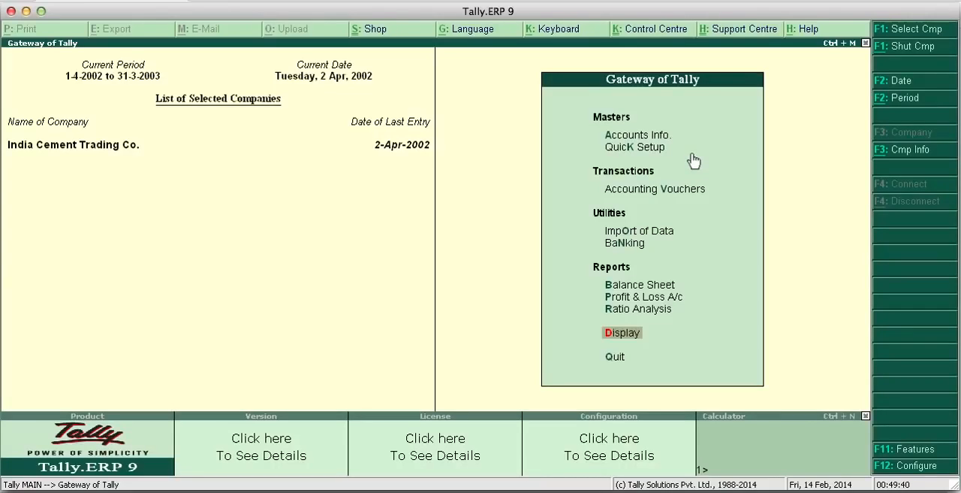
pyautogui.click(905, 155)
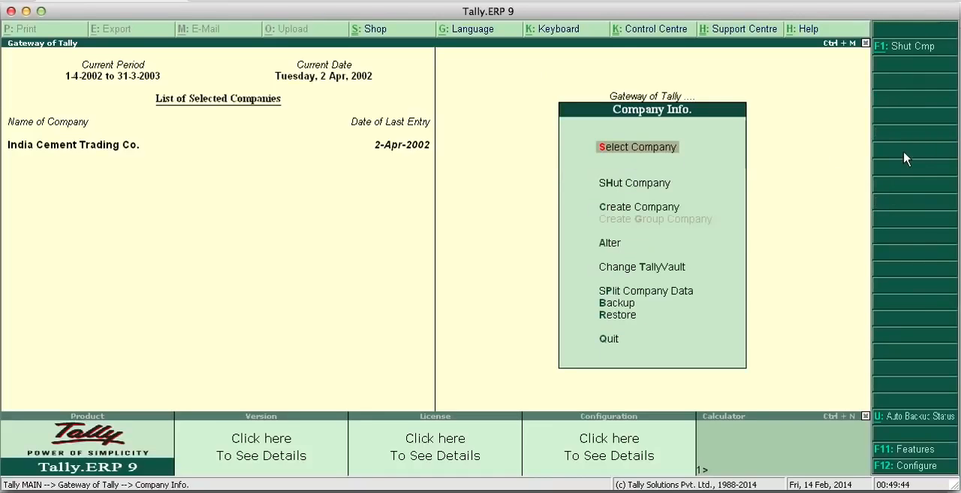
pyautogui.press('Down')
pyautogui.press('Down')
pyautogui.press('Down')
pyautogui.press('Down')
pyautogui.press('Return')
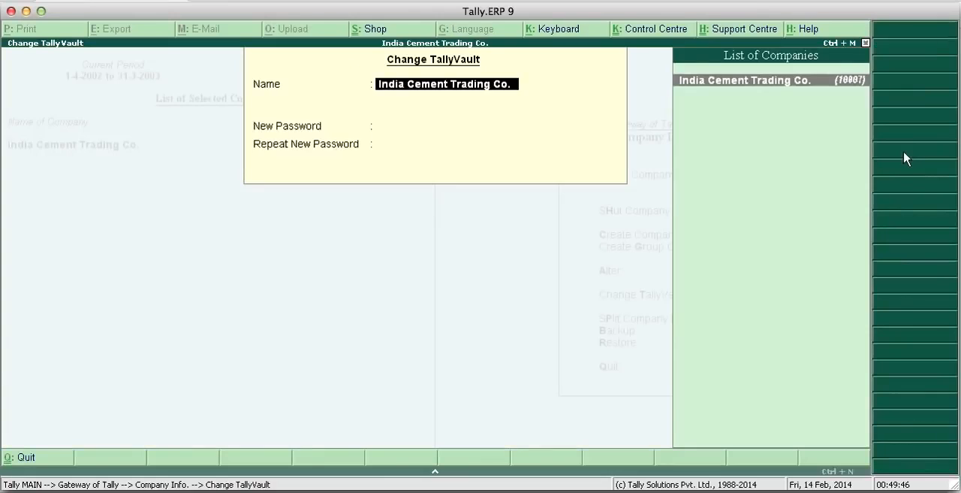
pyautogui.press('Return')
pyautogui.press('Return')
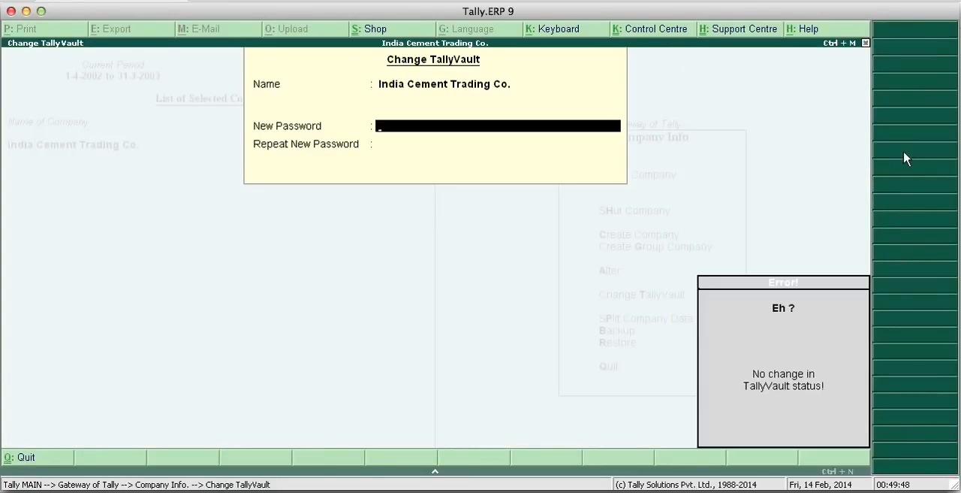
pyautogui.press('Escape')
pyautogui.press('Escape')
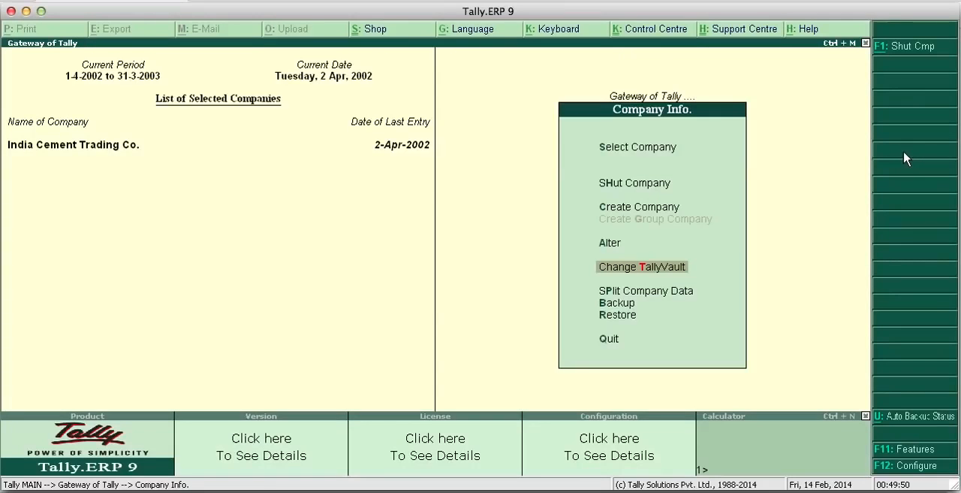
# - Open India Cement Trading Co. for alteration
pyautogui.press('Up')
pyautogui.press('Return')
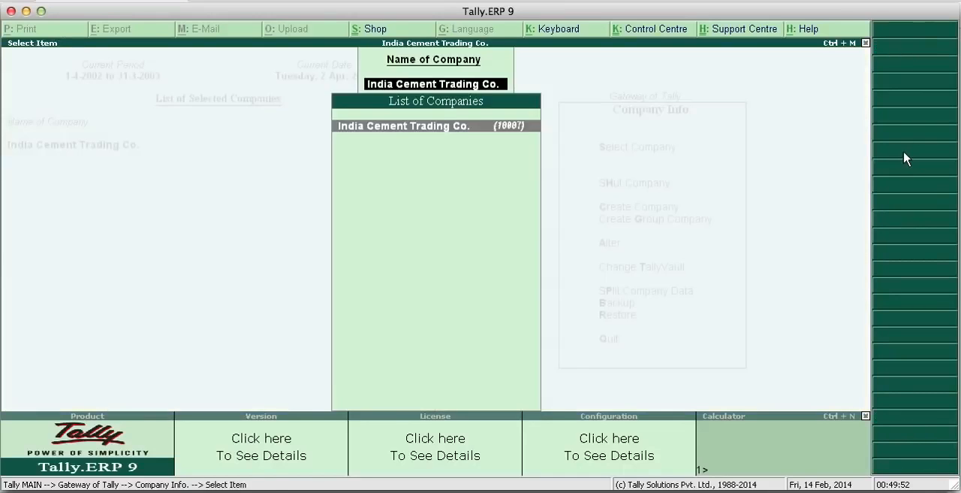
pyautogui.press('Return')
pyautogui.press('Return')
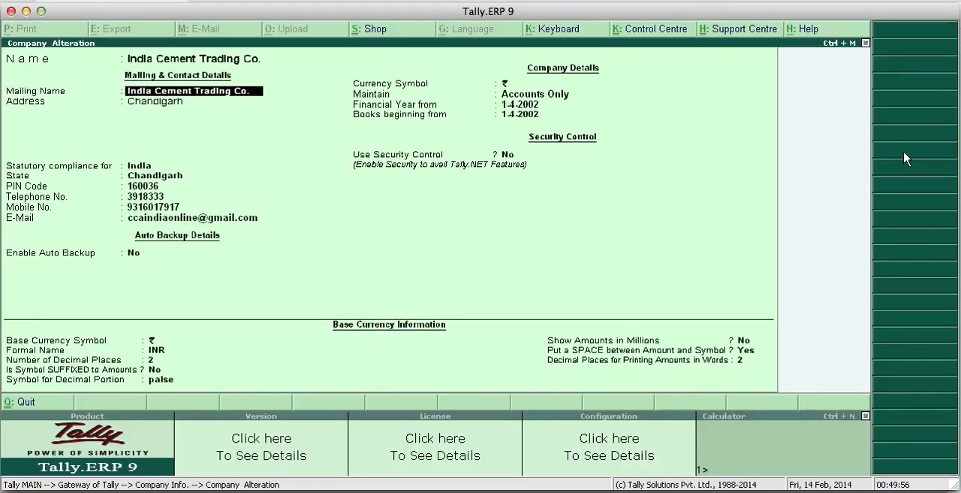
# - Go through the company's mailing, financial-year and currency details, accept them as they are, and return to the Gateway of Tally
pyautogui.press('Return')
pyautogui.press('Return')
pyautogui.press('Return')
pyautogui.press('Return')
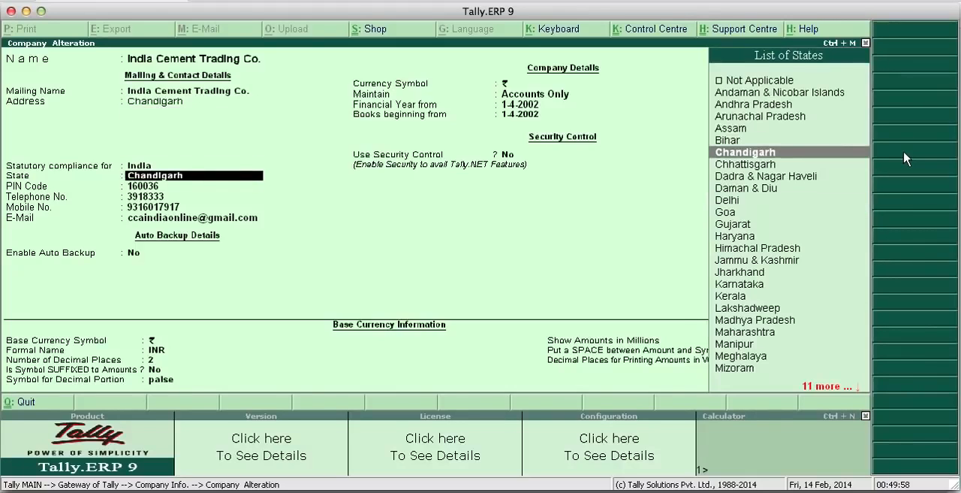
pyautogui.press('Return')
pyautogui.press('Return')
pyautogui.press('Return')
pyautogui.press('Return')
pyautogui.press('Return')
pyautogui.press('Return')
pyautogui.press('Return')
pyautogui.press('Return')
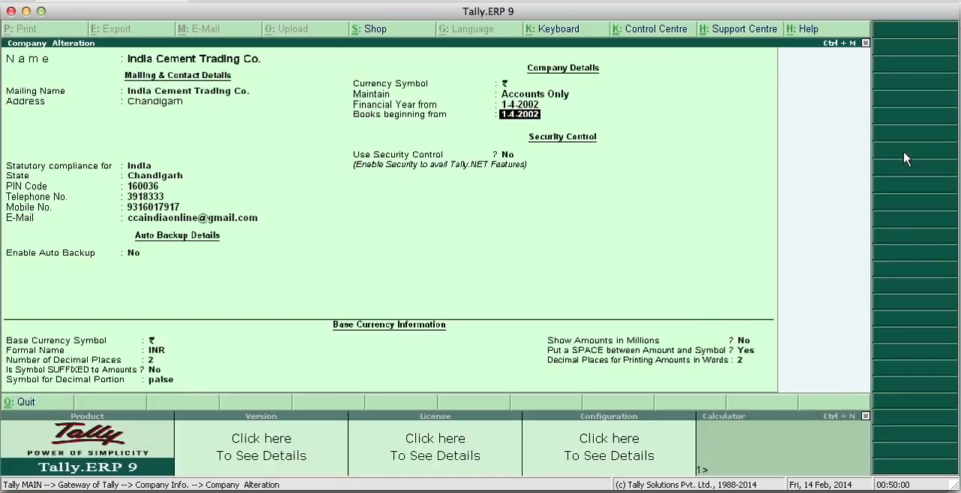
pyautogui.press('Return')
pyautogui.press('Return')
pyautogui.press('Return')
pyautogui.press('Return')
pyautogui.press('Return')
pyautogui.press('Return')
pyautogui.press('Return')
pyautogui.press('Return')
pyautogui.press('Return')
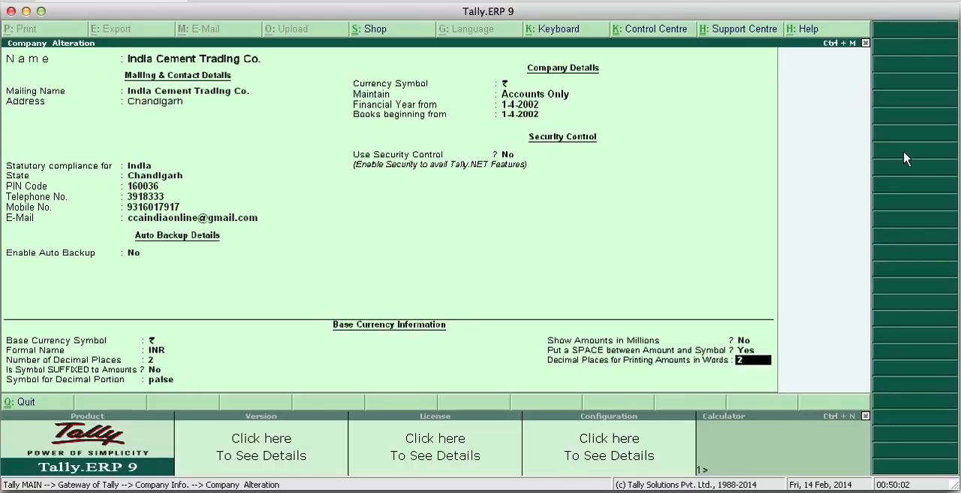
pyautogui.press('Return')
pyautogui.press('Return')
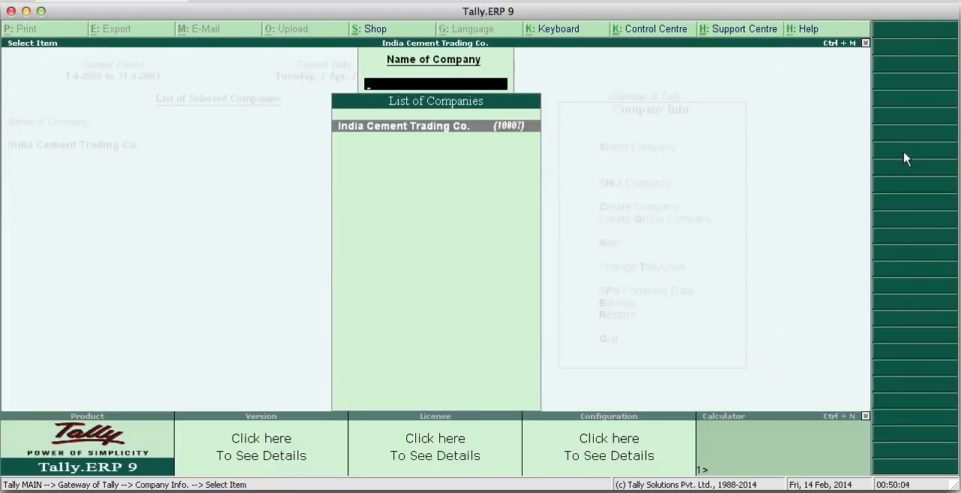
pyautogui.press('Escape')
pyautogui.press('Escape')
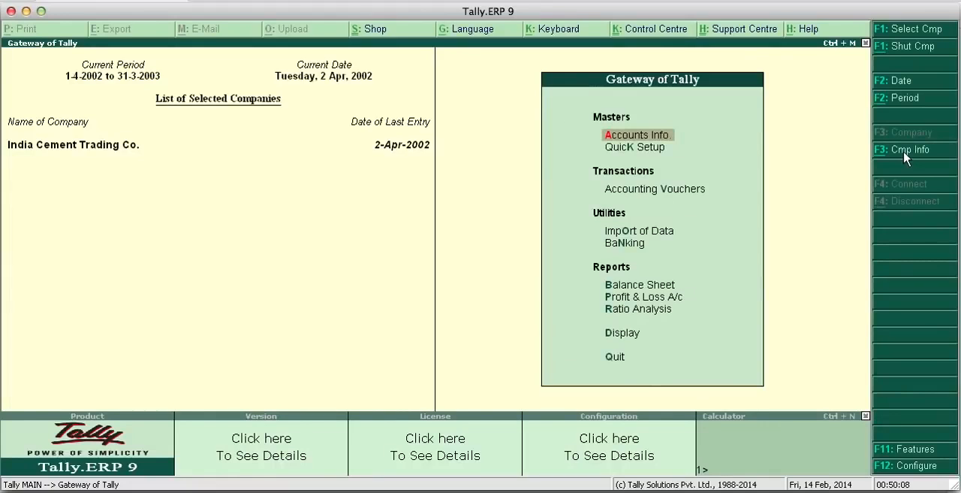
# - Start a new single ledger and name it R K Trader
pyautogui.press('Return')
pyautogui.press('Down')
pyautogui.press('Return')
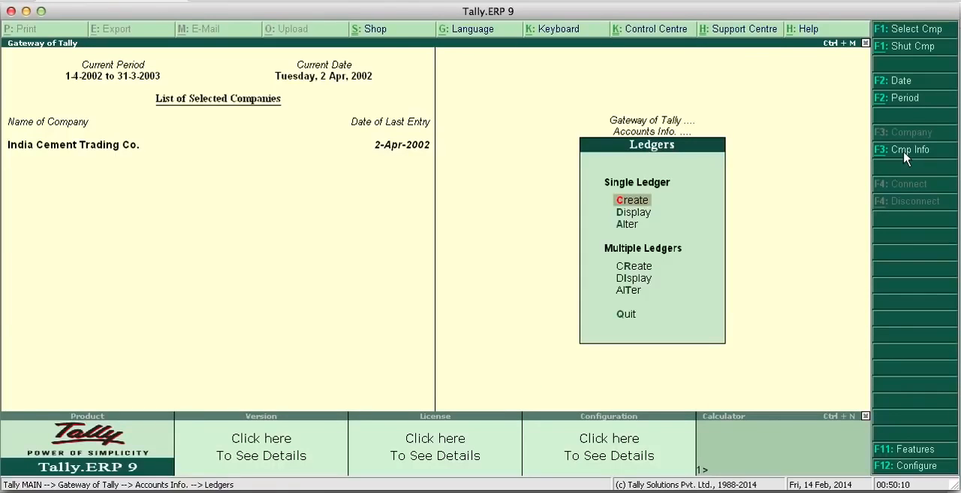
pyautogui.press('Return')
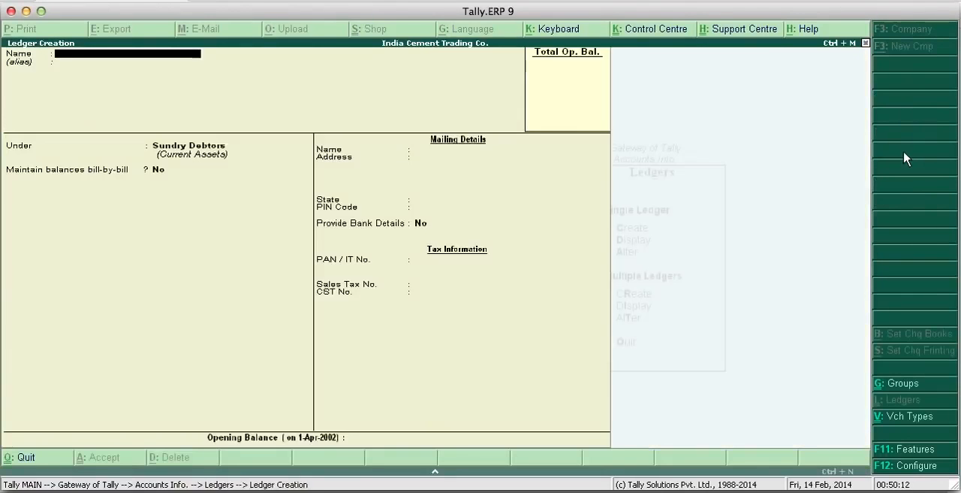
pyautogui.write('R K trader')
pyautogui.press('Return')
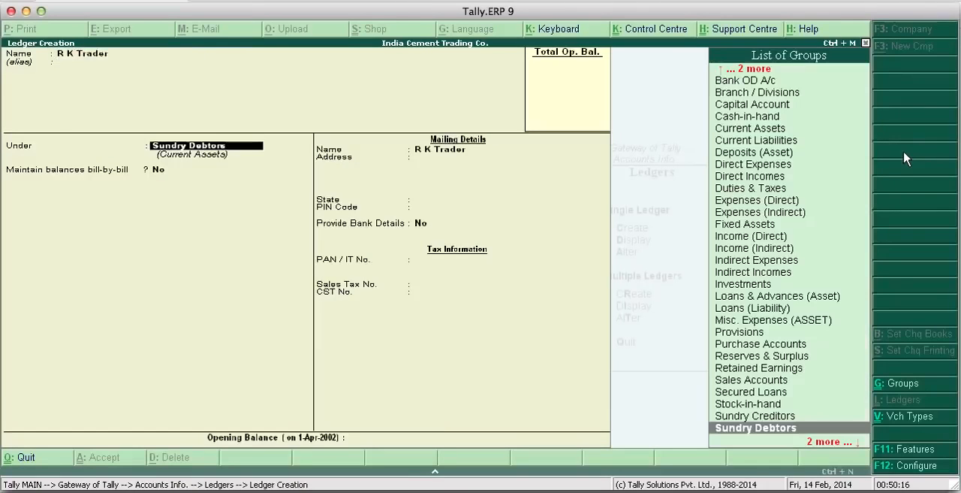
# - Place the R K Trader ledger under Sundry Debtors, keep the remaining fields at their defaults, and save it
pyautogui.press('Return')
pyautogui.press('Return')
pyautogui.press('Return')
pyautogui.press('Return')
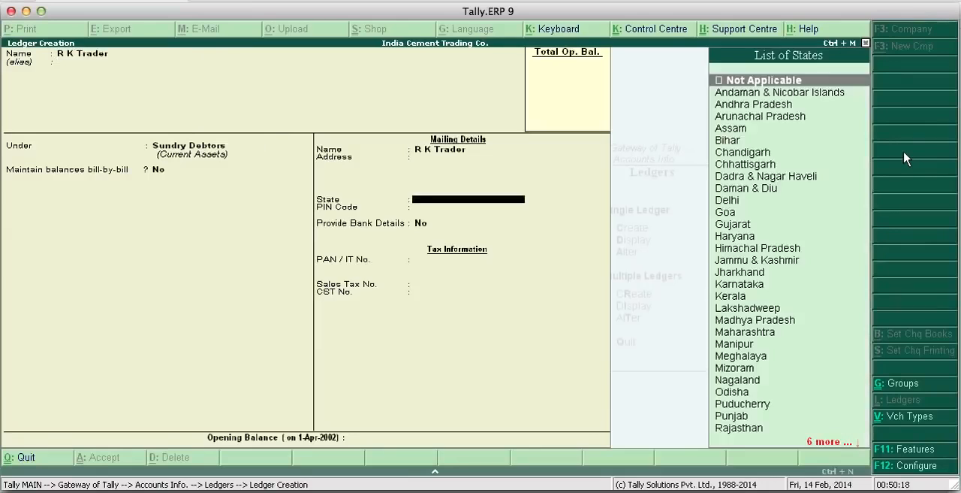
pyautogui.press('Return')
pyautogui.press('Return')
pyautogui.press('Return')
pyautogui.press('Return')
pyautogui.press('Return')
pyautogui.press('Return')
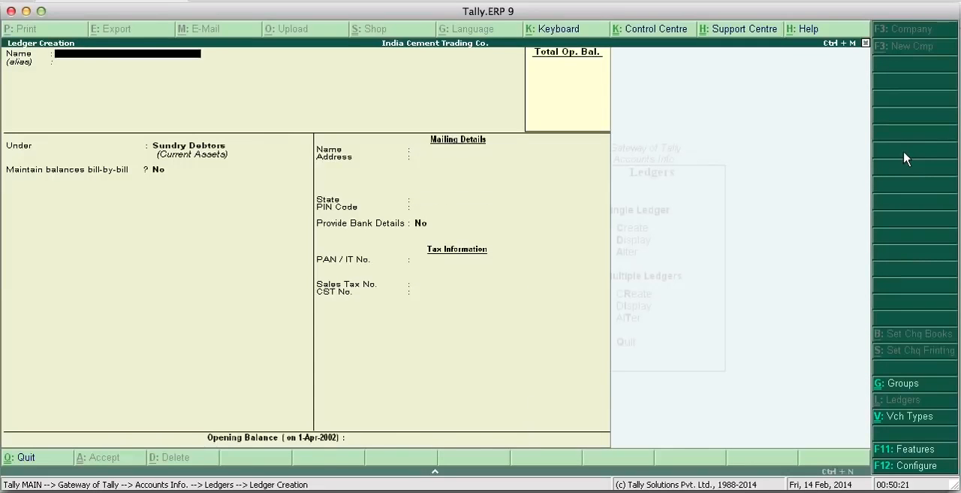
# - Quit ledger creation without entering another ledger and return to the Gateway of Tally
pyautogui.press('Escape')
pyautogui.press('y')
pyautogui.press('Escape')
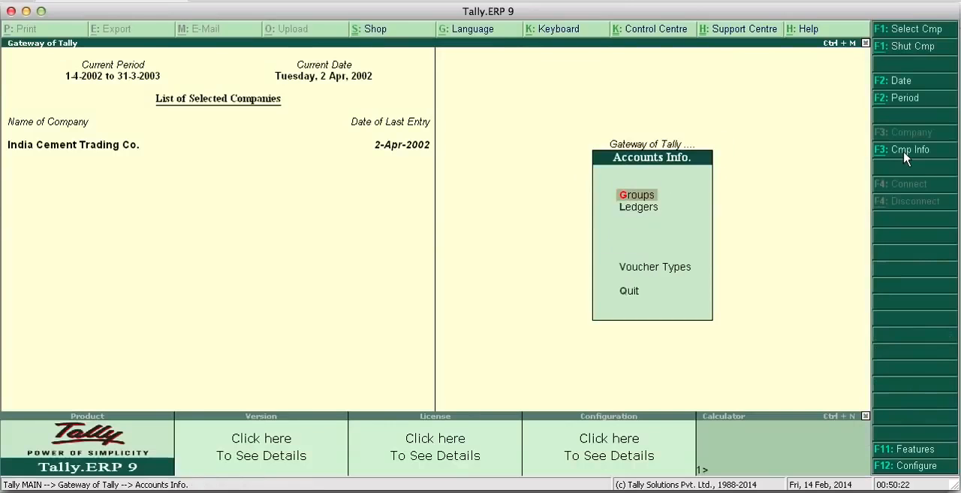
pyautogui.press('Escape')
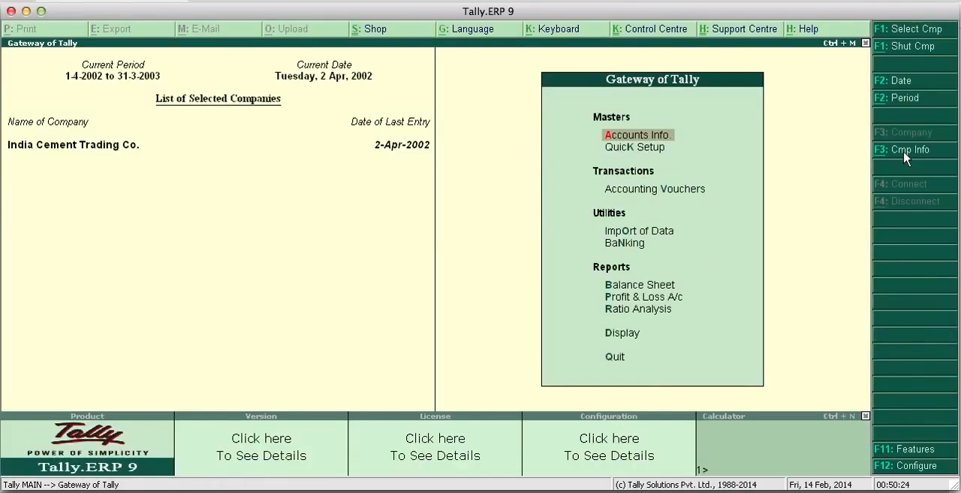
# - Try a purchase voucher without a supplier invoice number, crediting Acc Ltd and debiting Purchases A/c with 44.00
pyautogui.press('Down')
pyautogui.press('Down')
pyautogui.press('Return')
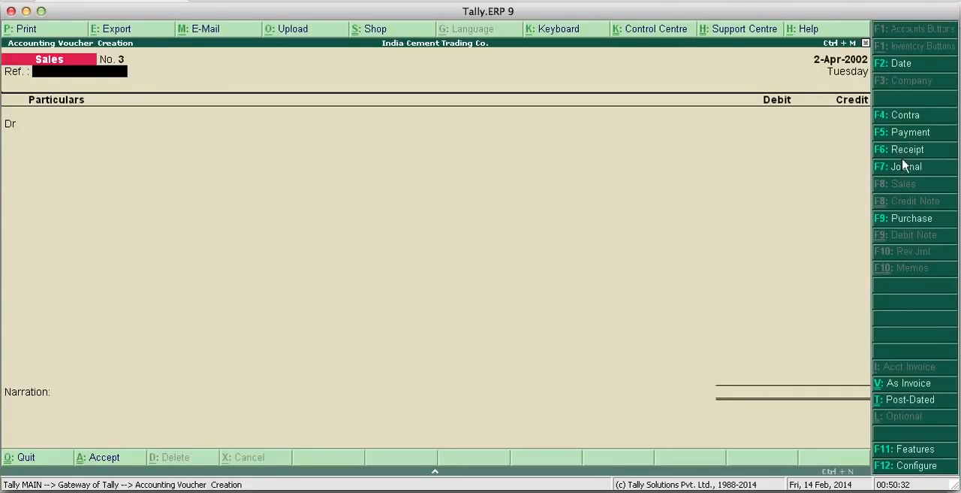
pyautogui.click(905, 217)
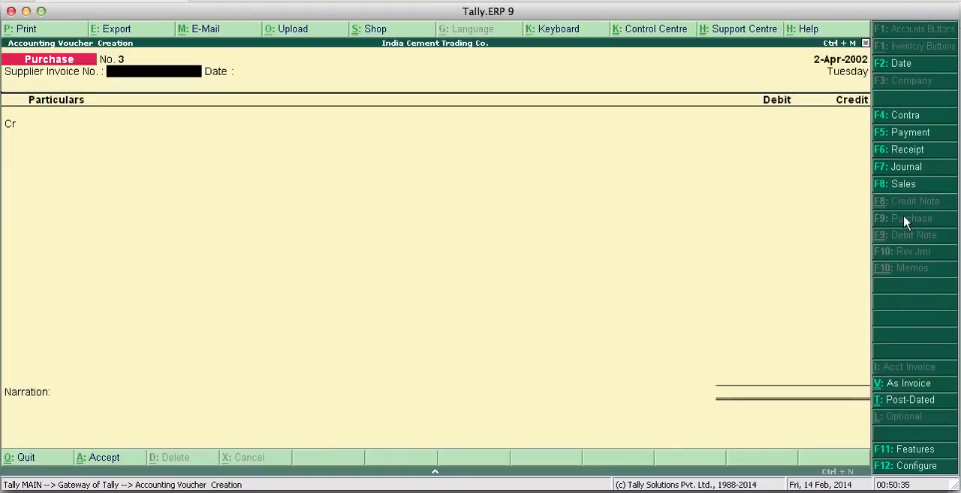
pyautogui.press('Return')
pyautogui.press('Return')
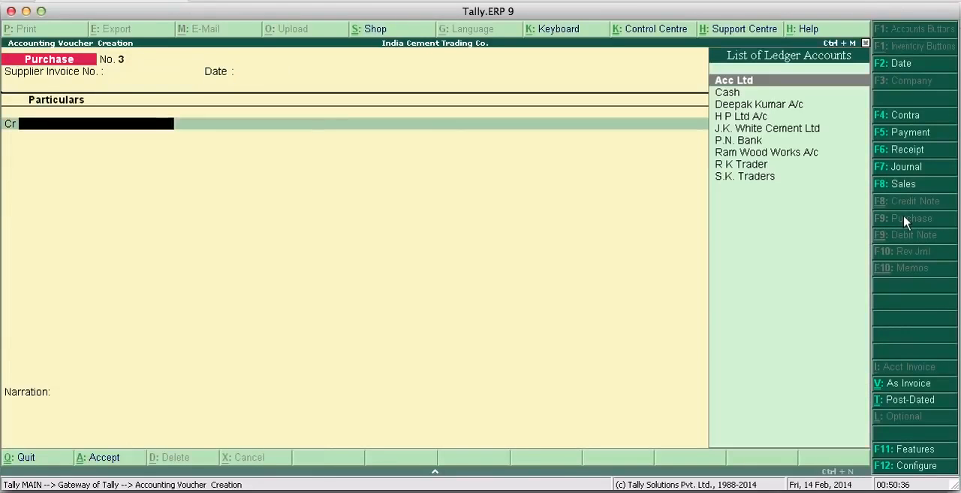
pyautogui.press('Return')
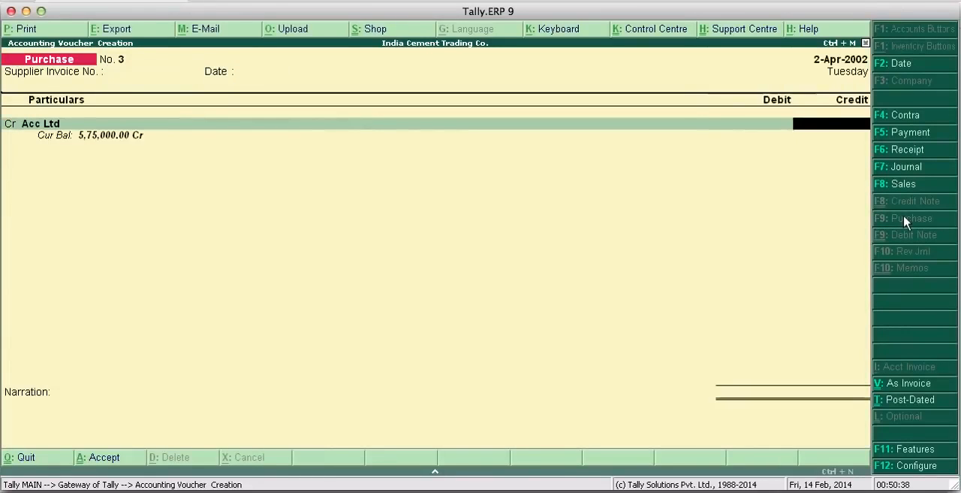
pyautogui.write('44')
pyautogui.press('Return')
pyautogui.press('Return')
pyautogui.press('Return')
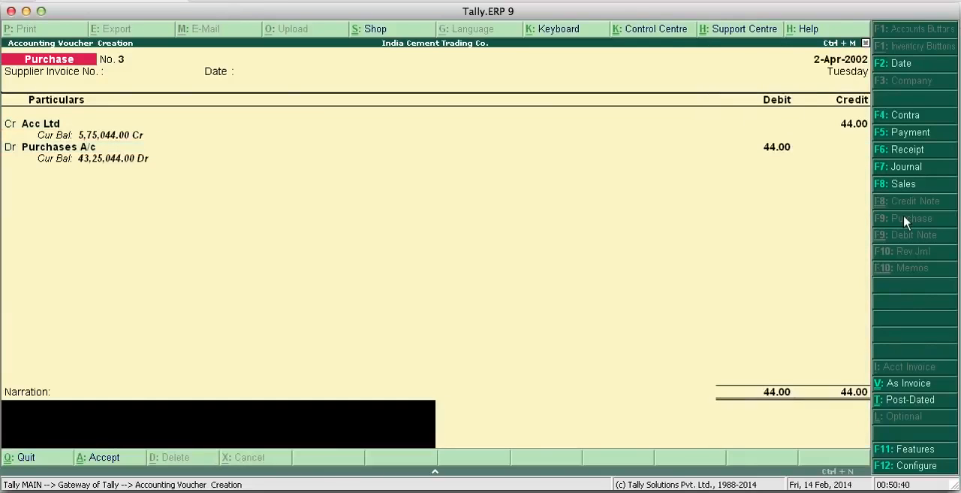
# - Enter the narration "bill no.", decline to accept the purchase voucher, and quit voucher creation without saving it
pyautogui.write('bill')
pyautogui.write('no.')
pyautogui.press('Return')
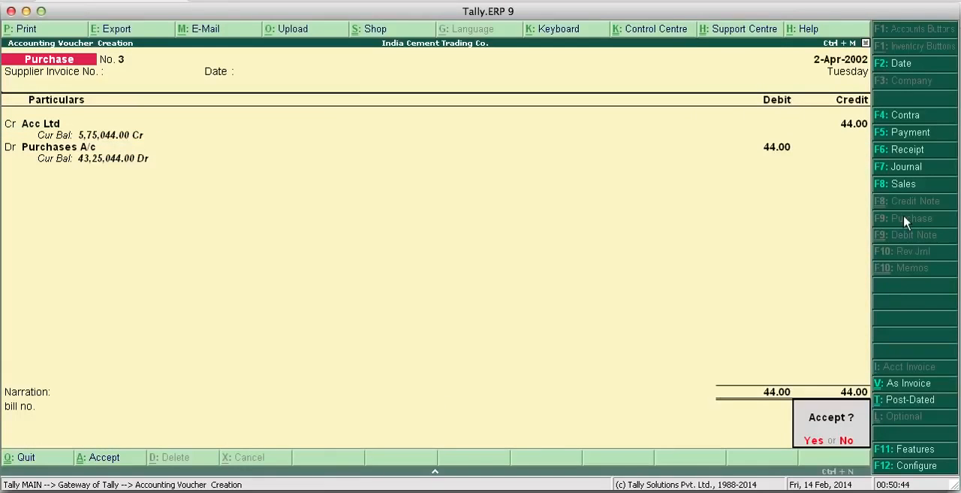
pyautogui.press('n')
pyautogui.press('Escape')
pyautogui.press('y')
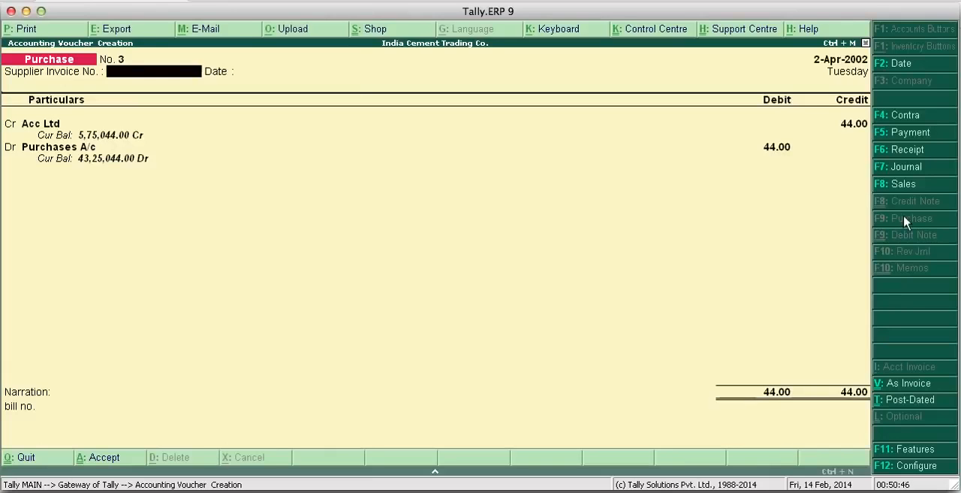
pyautogui.press('Escape')
pyautogui.press('y')
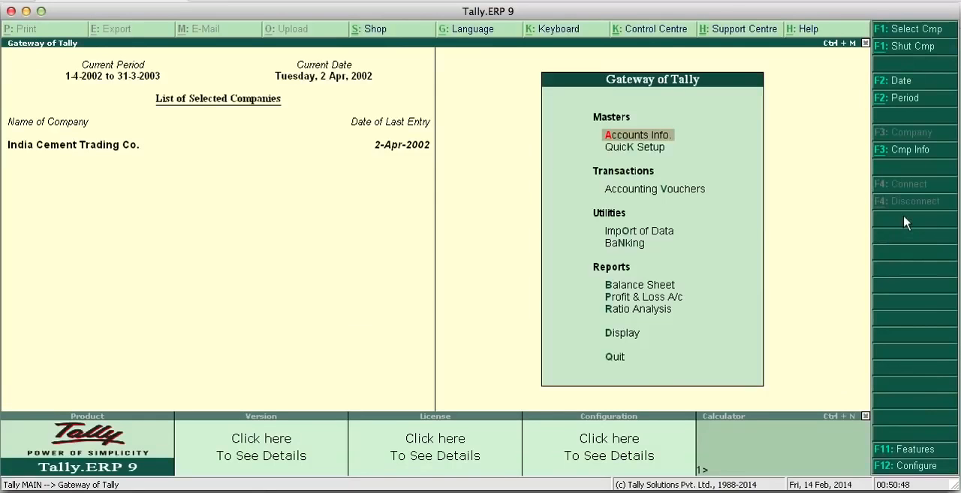